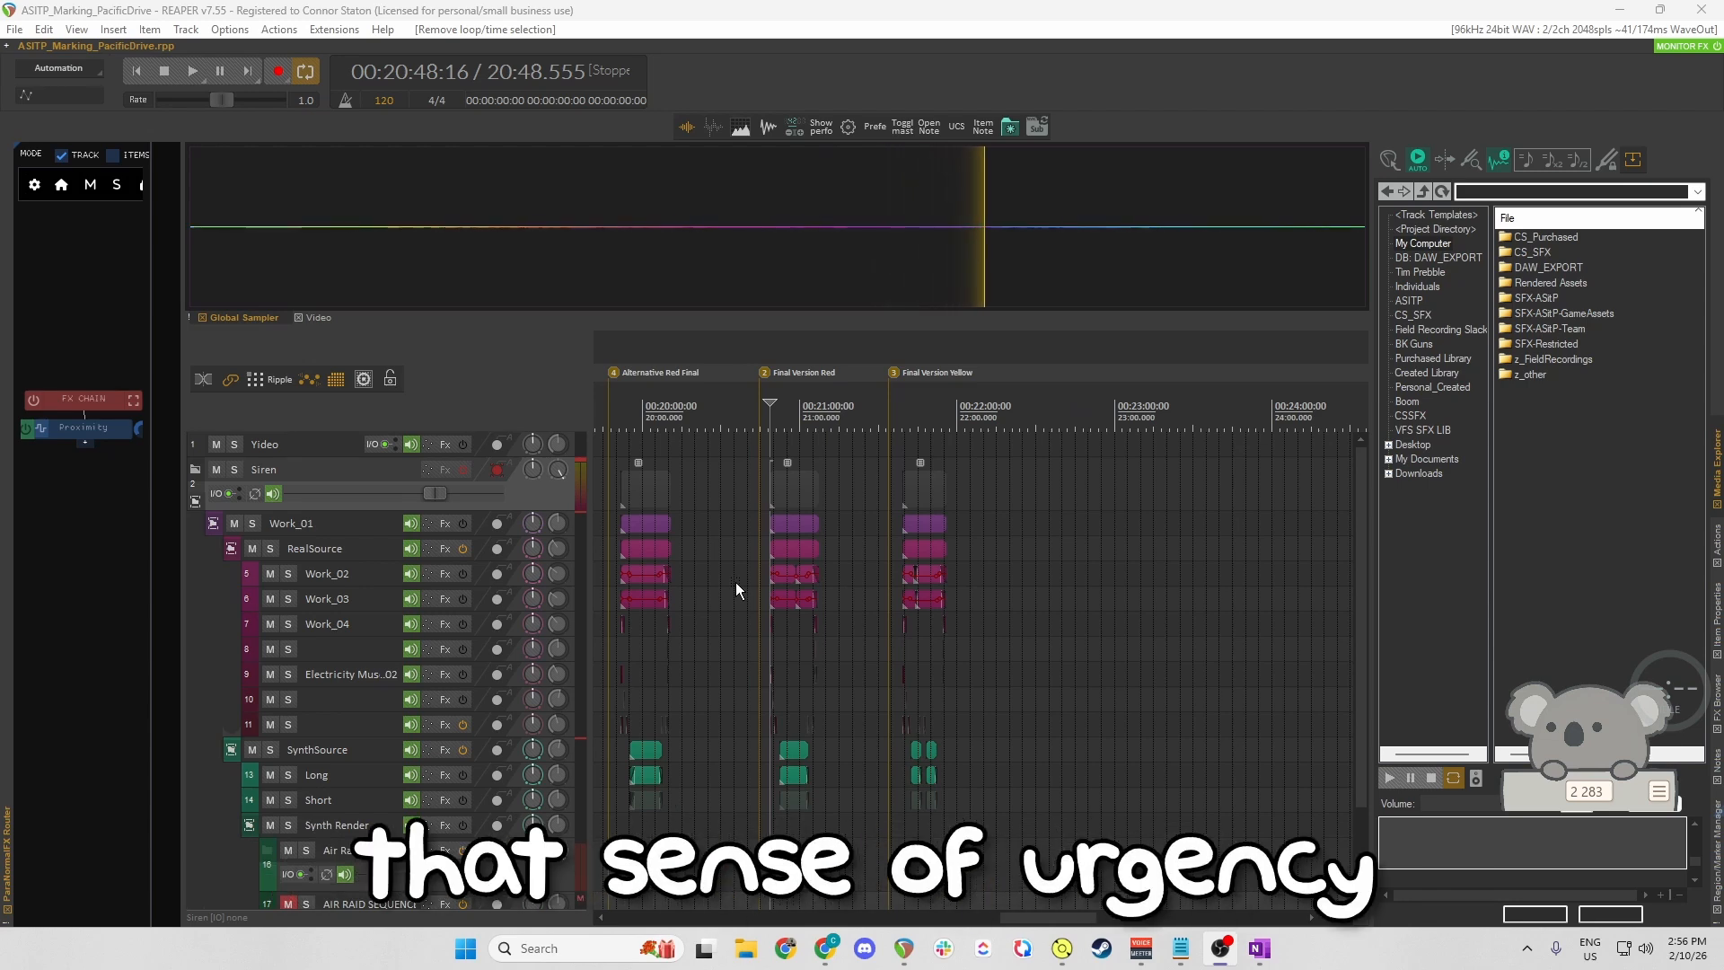
# Enable the Siren track's effects and disarm the track for recording.
pyautogui.click(736, 494)
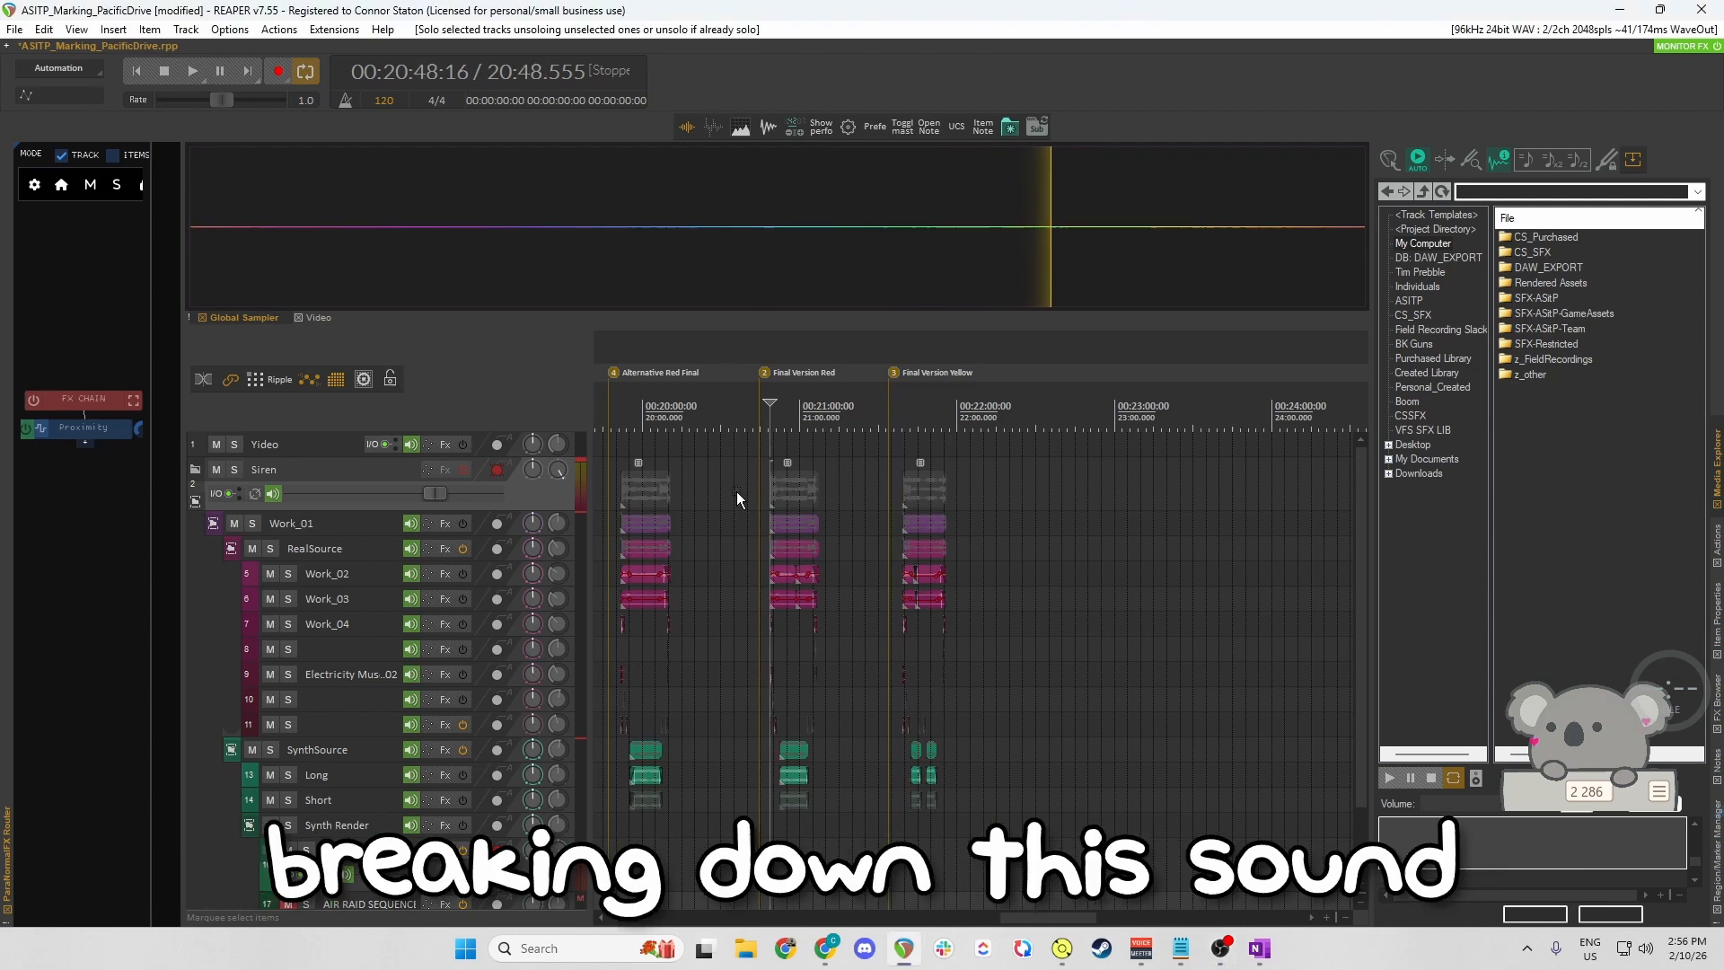
pyautogui.hotkey('ctrl', 's')
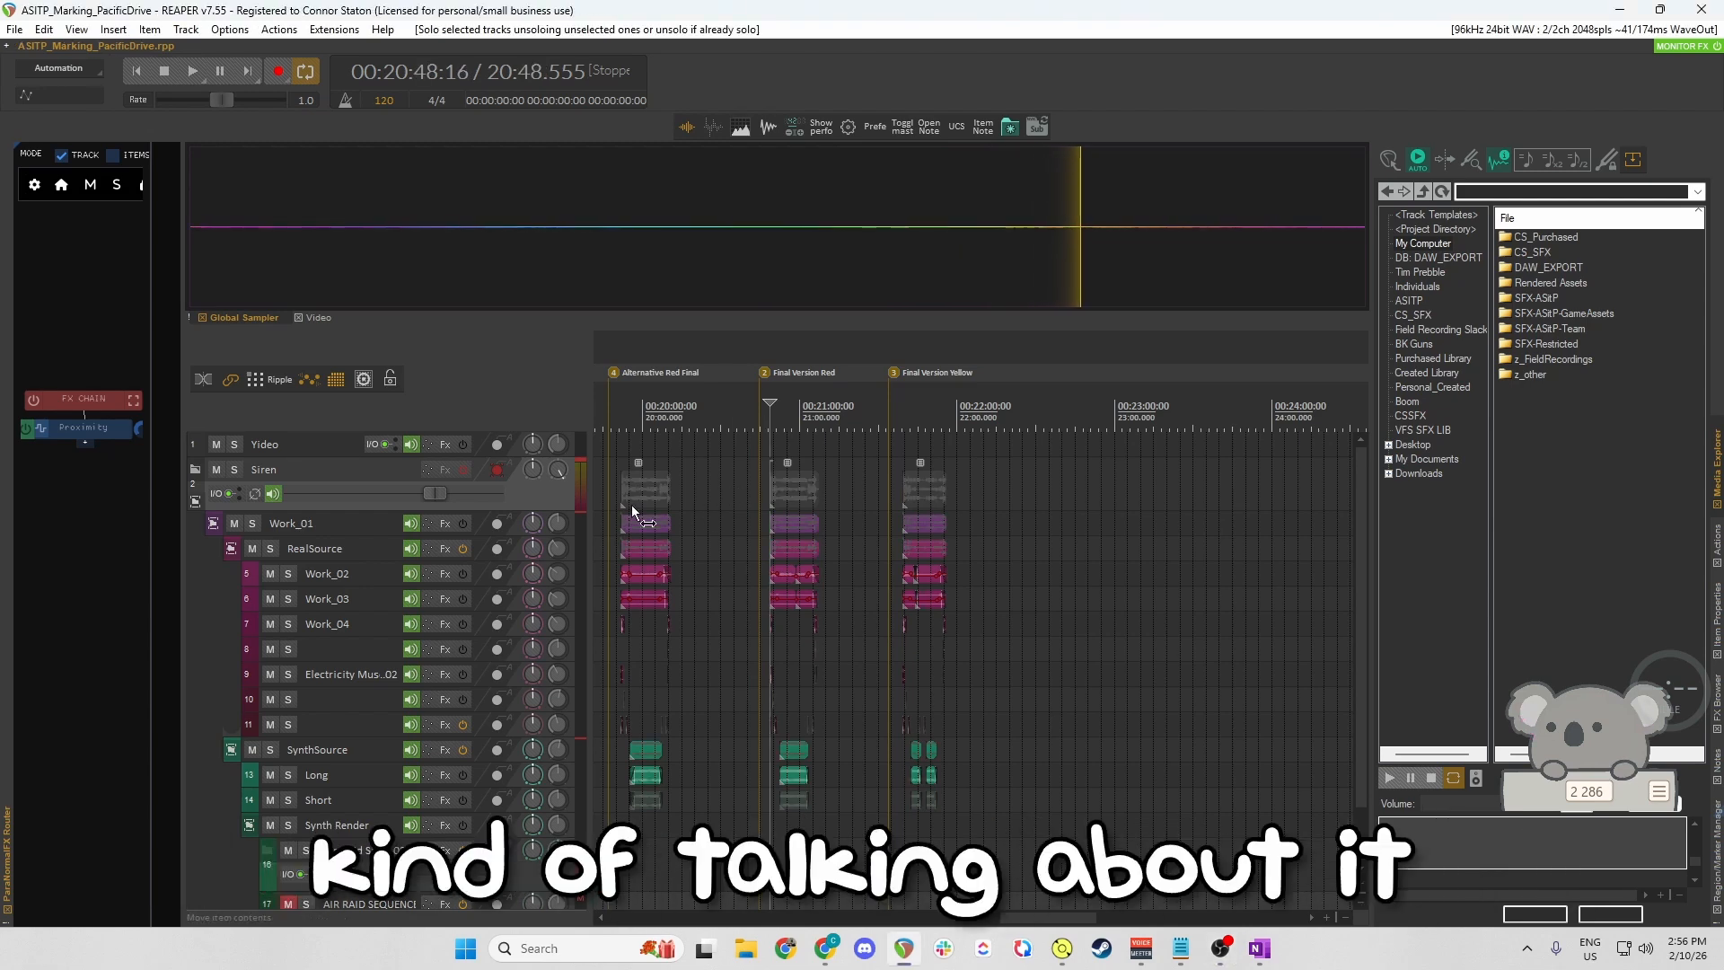
pyautogui.click(462, 467)
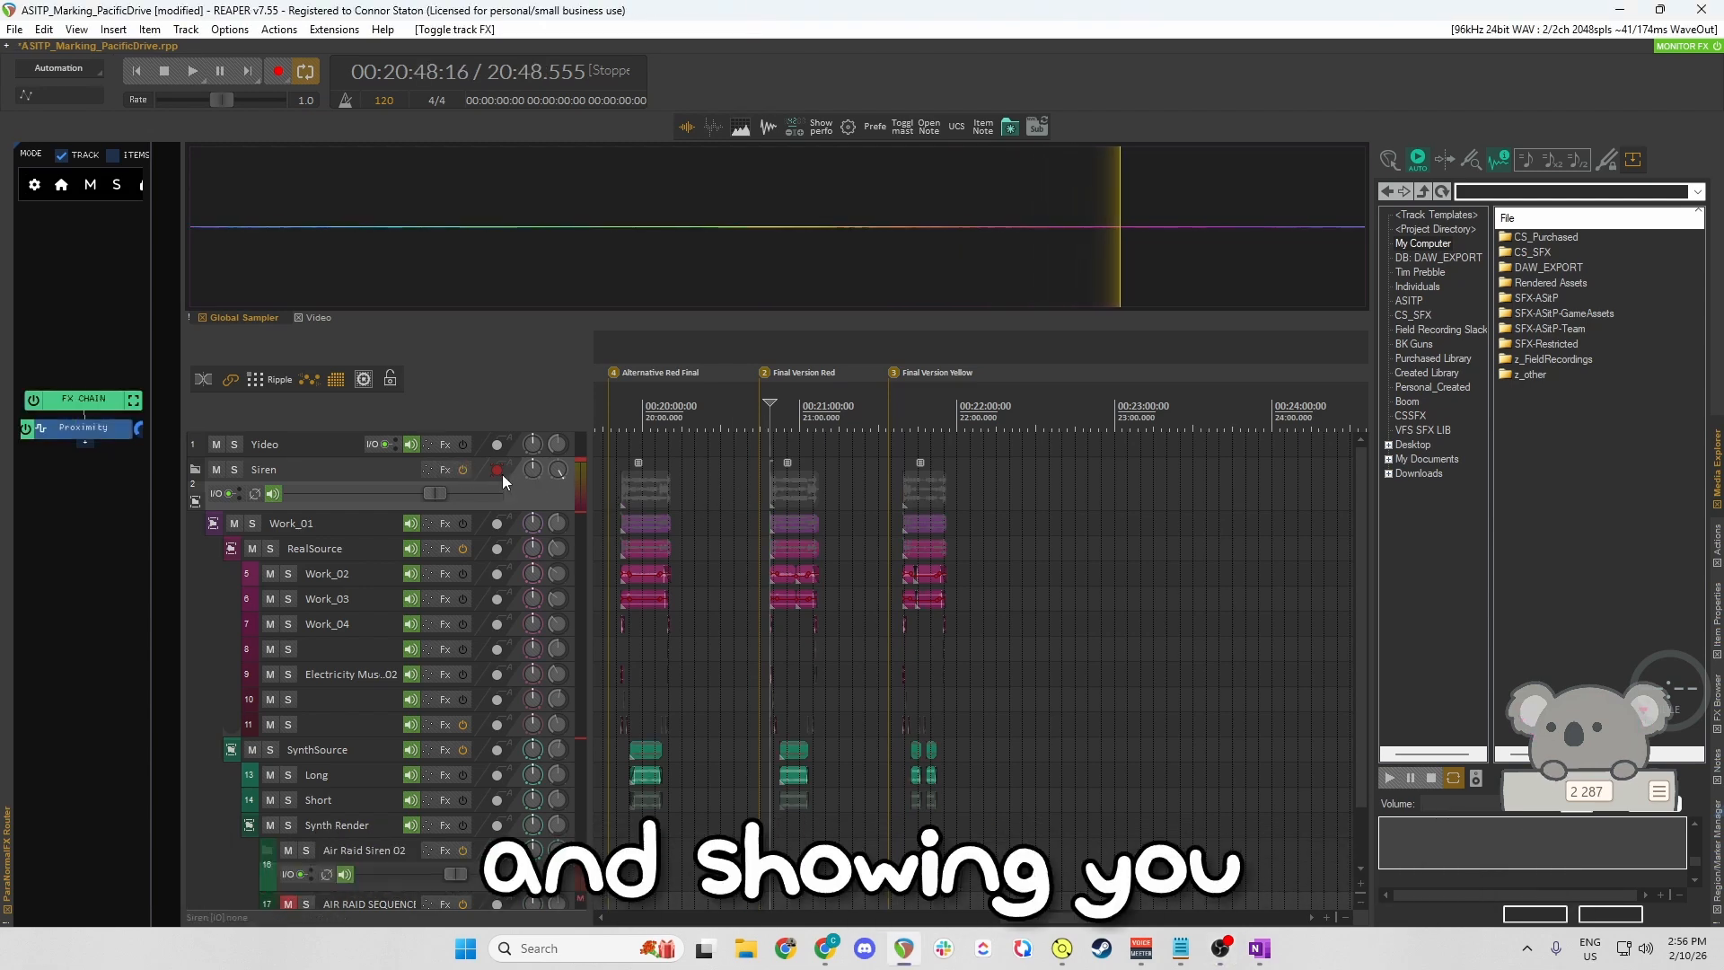
pyautogui.click(499, 472)
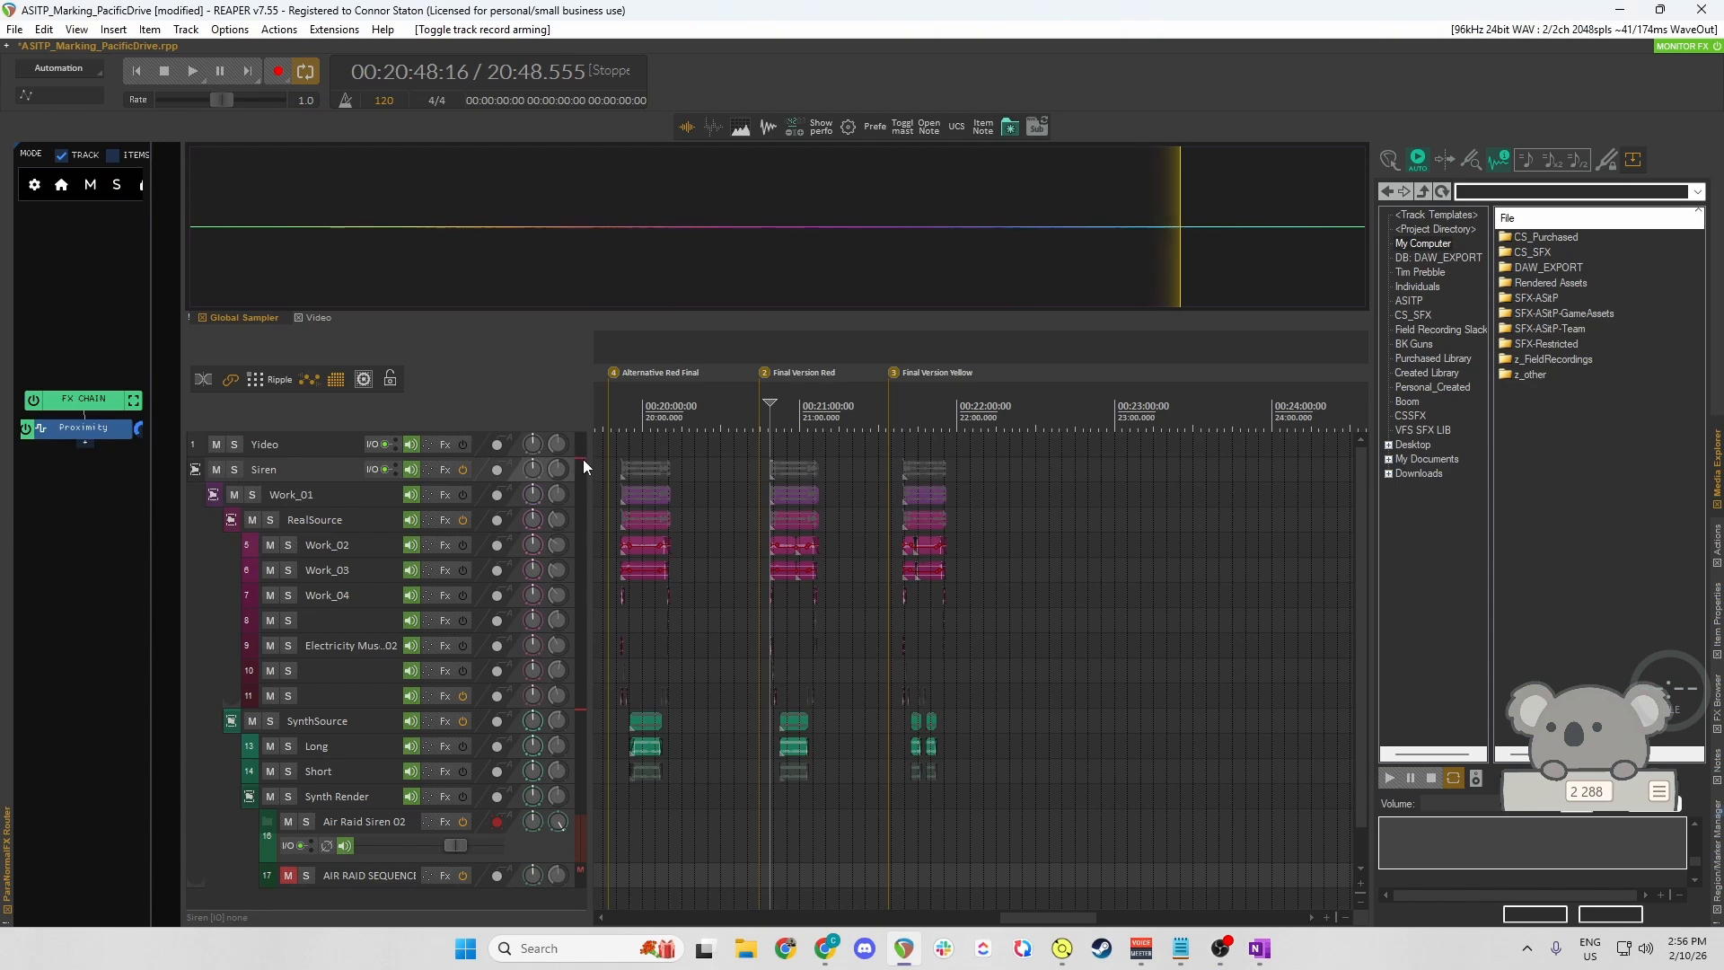
# Play the Final Version Yellow siren from its start and disarm recording on the Air Raid Siren 02 track.
pyautogui.click(891, 477)
pyautogui.hotkey('ctrl', 's')
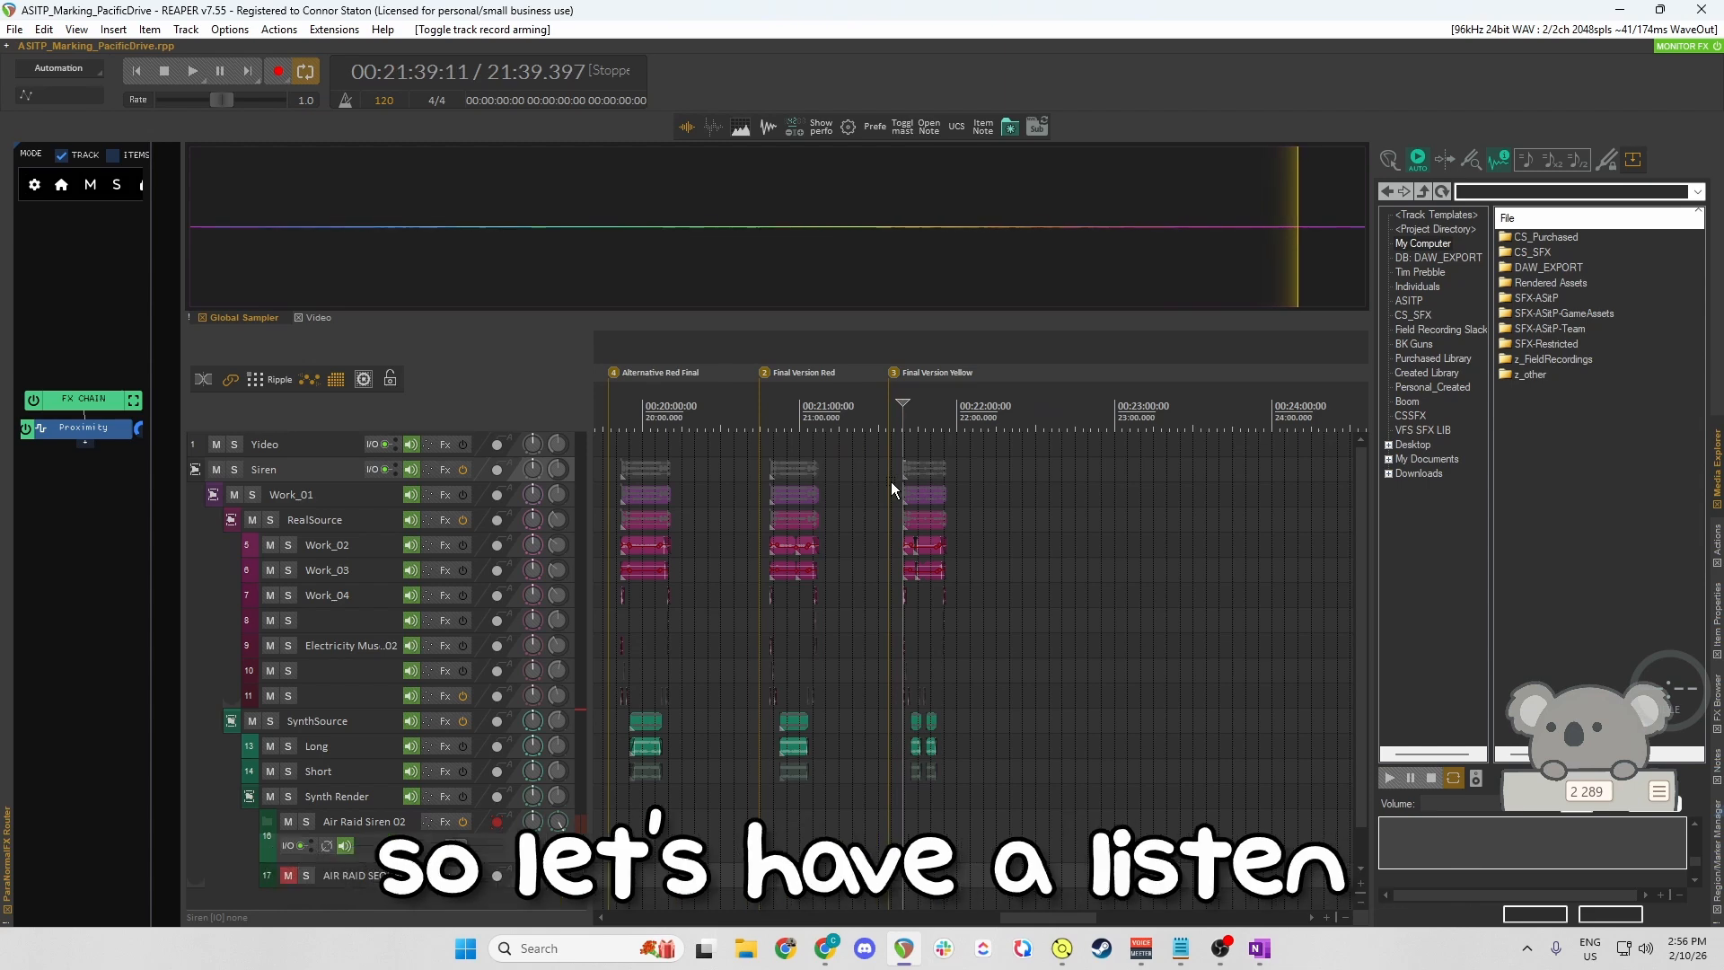
pyautogui.press('space')
pyautogui.click(498, 822)
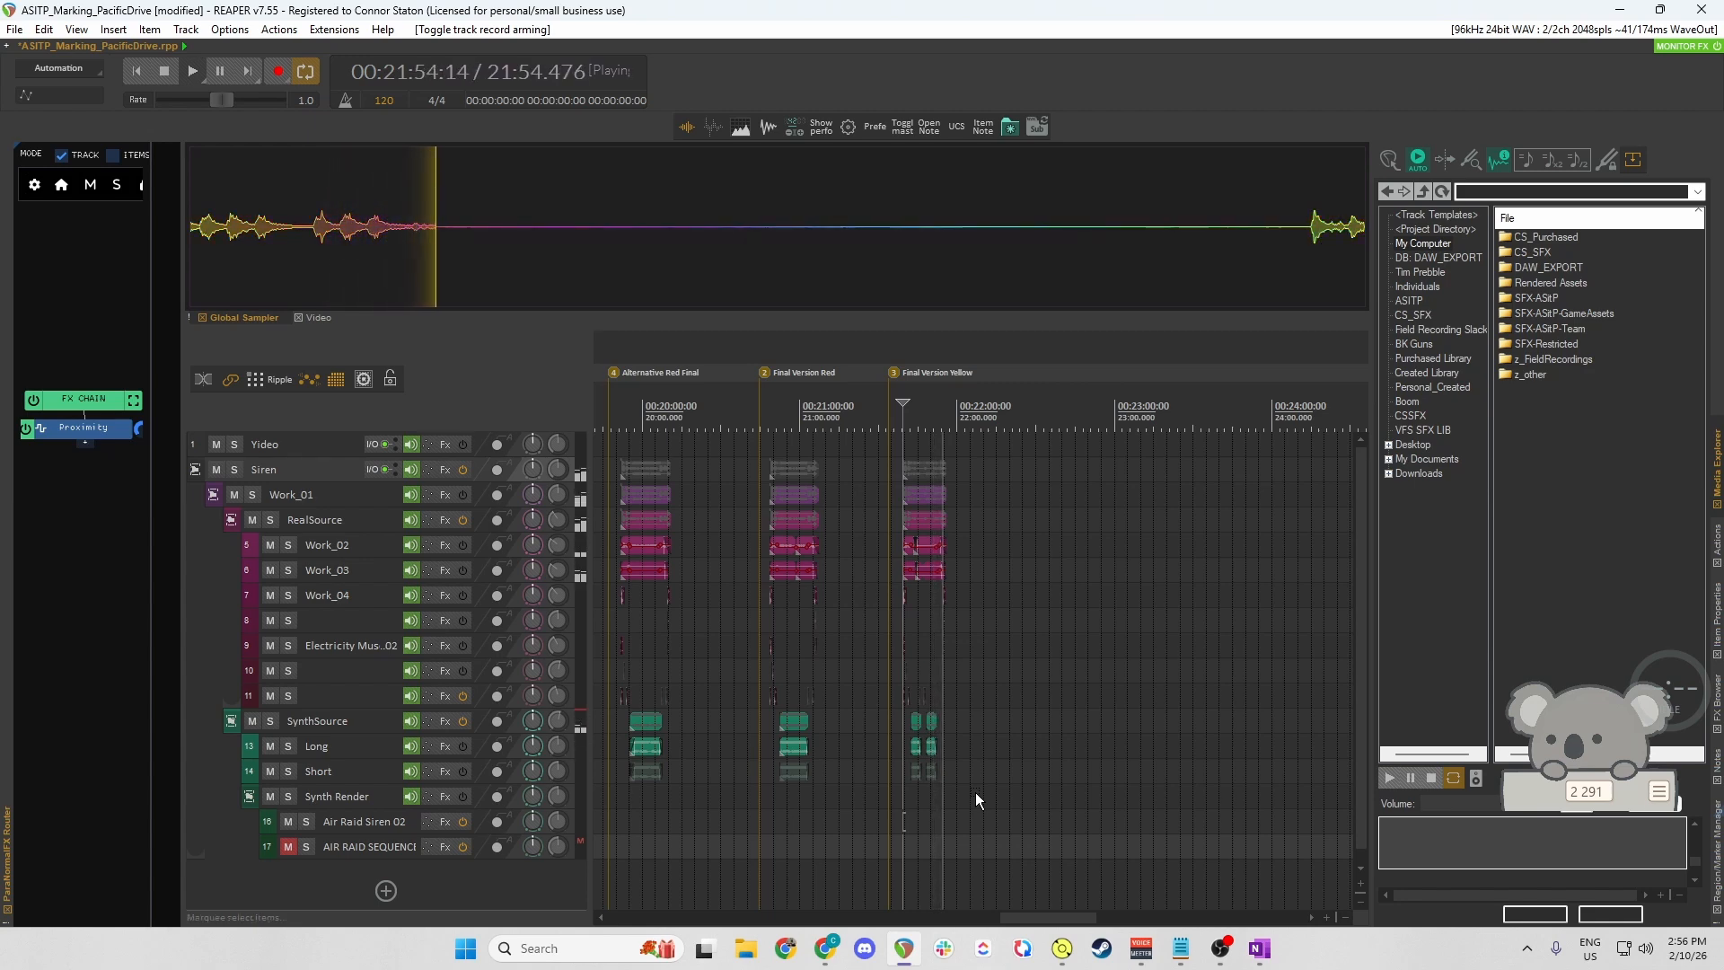
pyautogui.press('space')
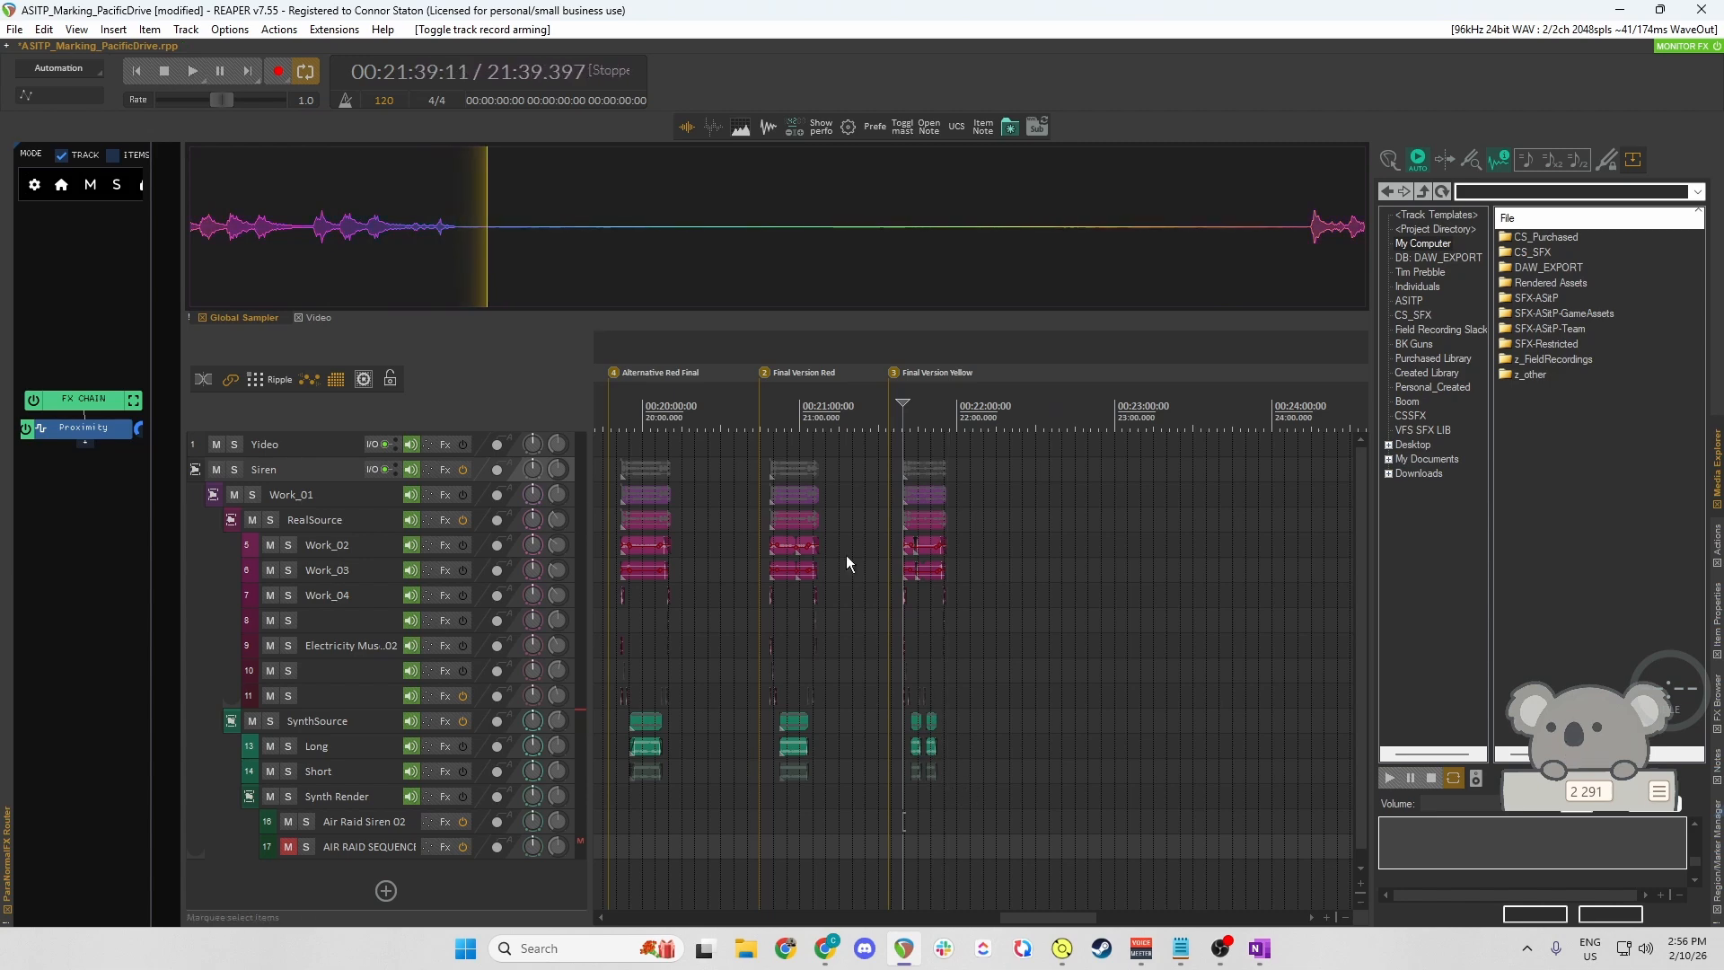
# Play the Final Version Red siren from its start and save the project.
pyautogui.click(745, 465)
pyautogui.press('space')
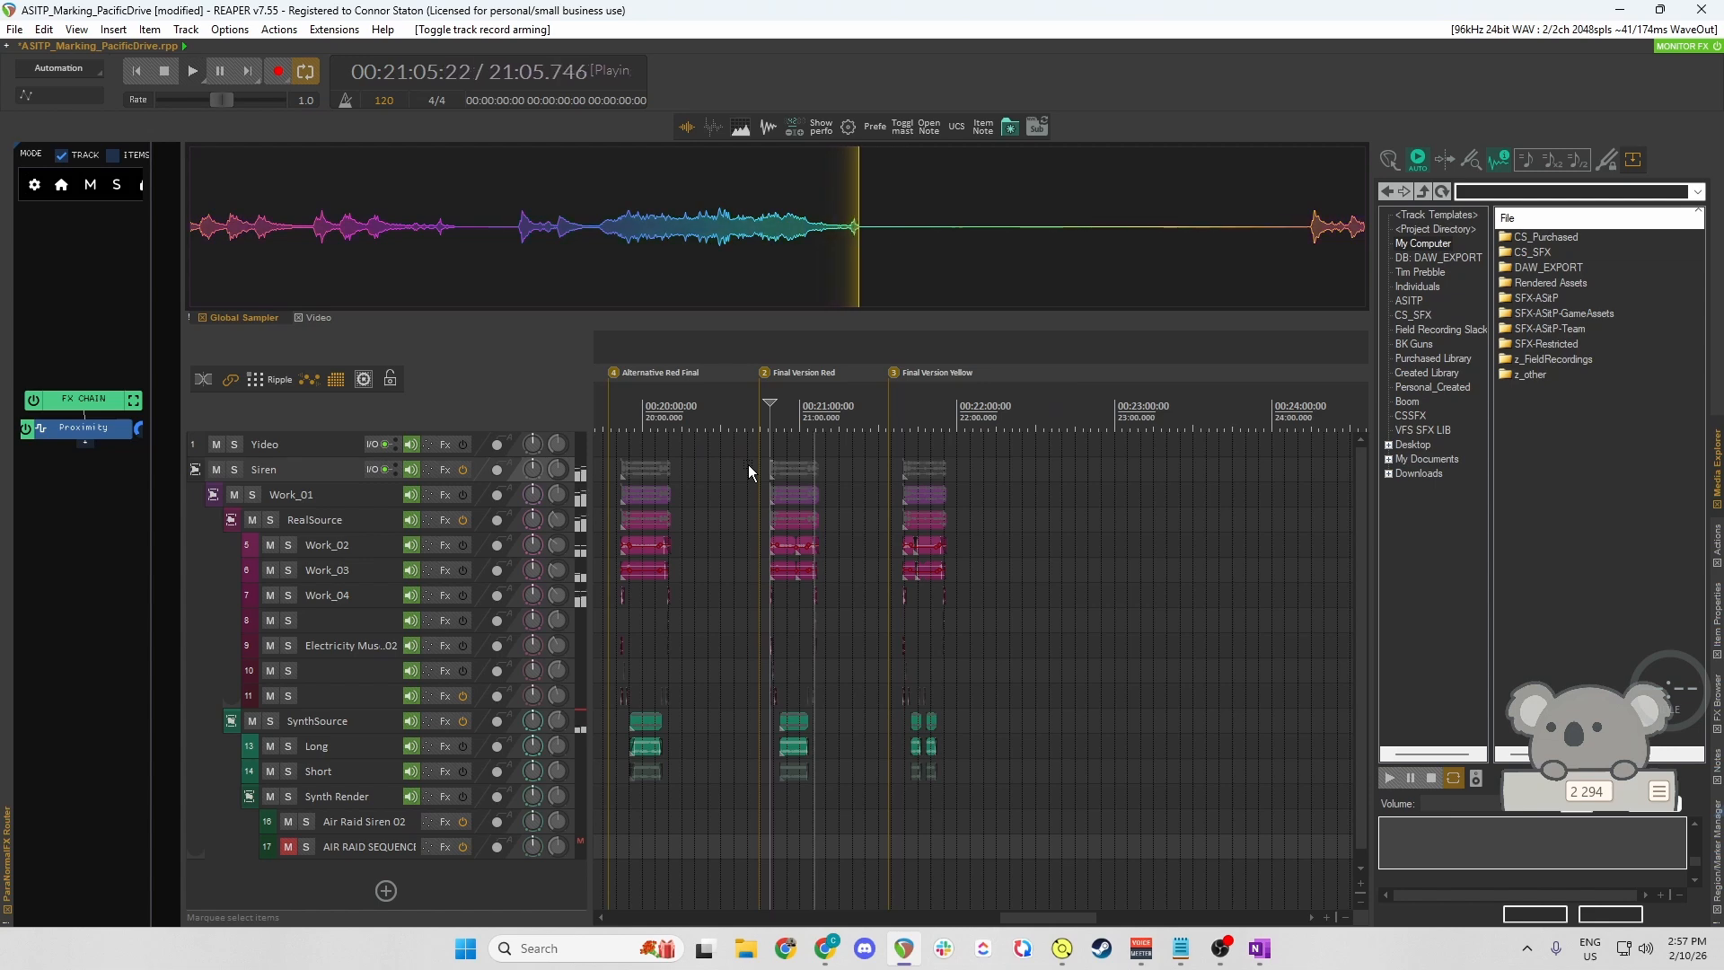
pyautogui.press('space')
pyautogui.hotkey('ctrl', 's')
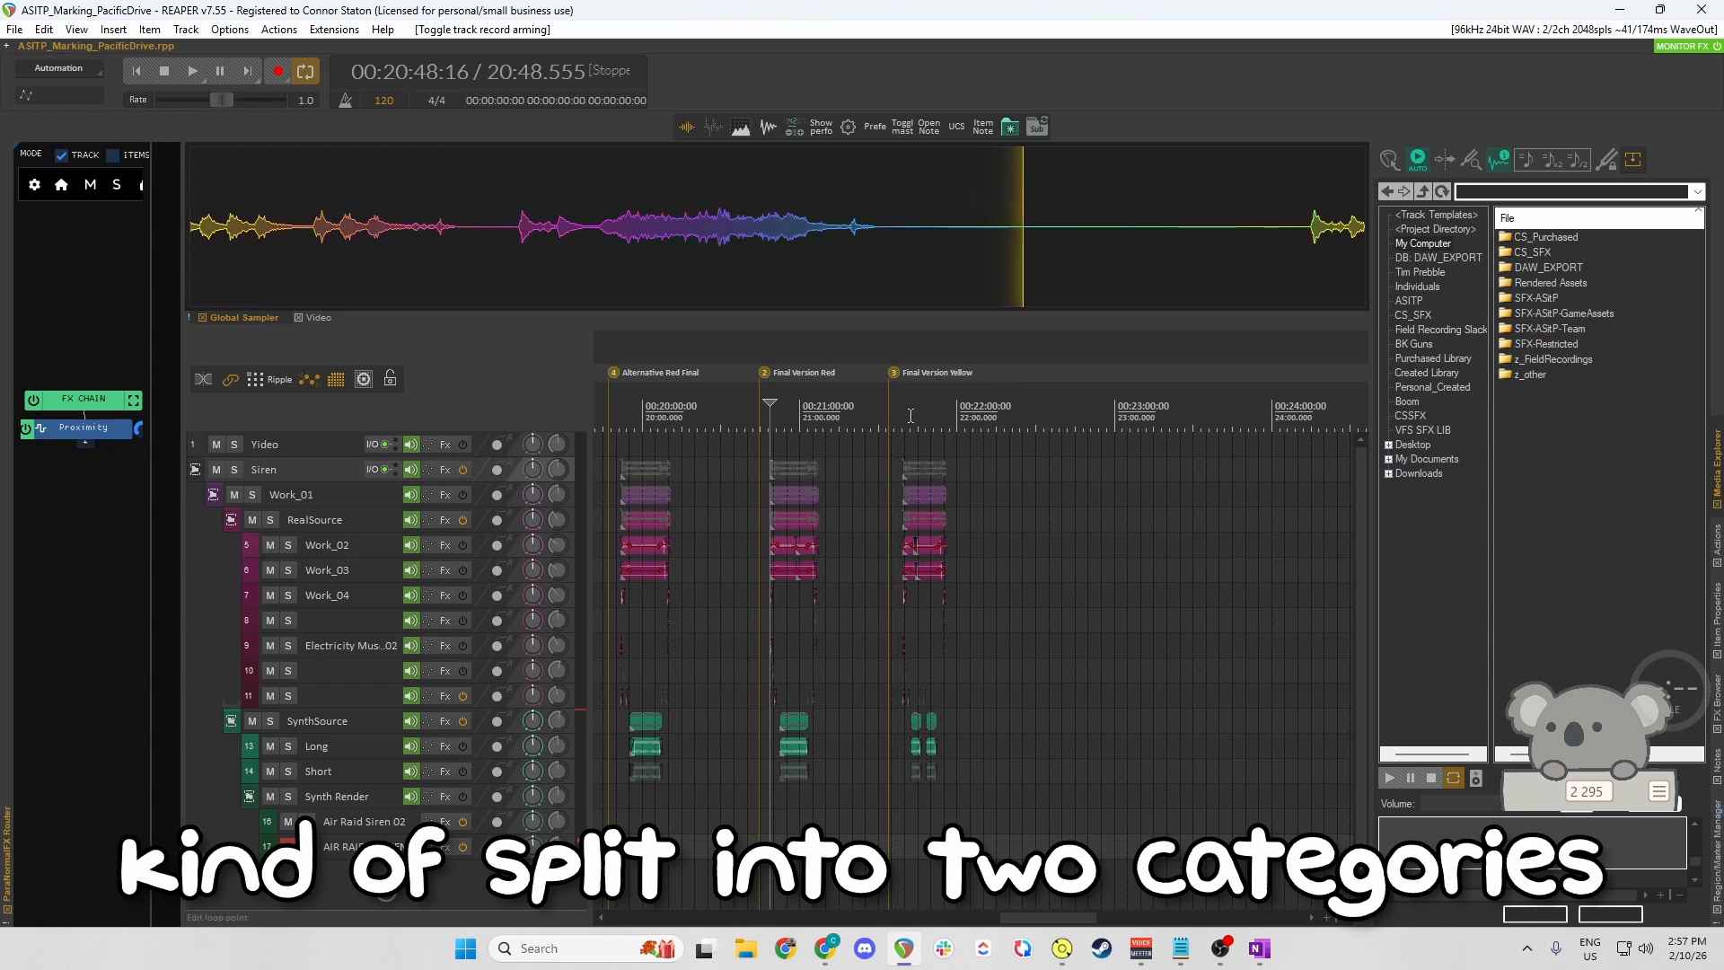
# Collapse the SynthSource track folder while keeping RealSource expanded, and save the project.
pyautogui.click(233, 520)
pyautogui.click(230, 576)
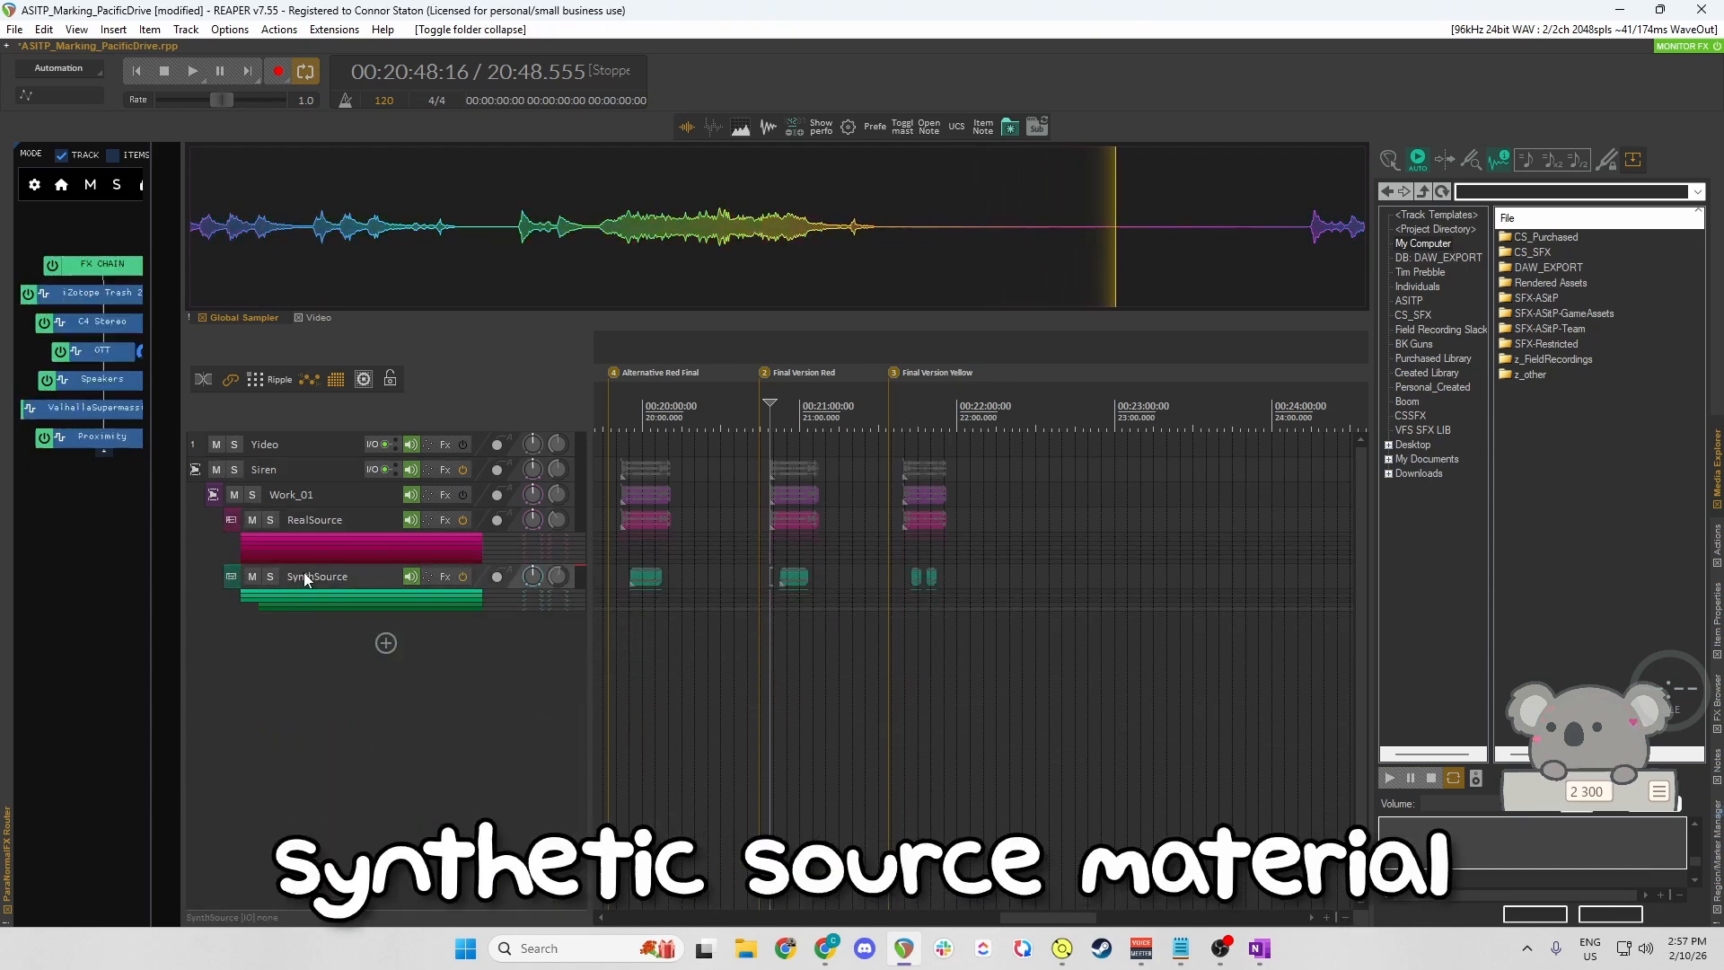
pyautogui.click(231, 522)
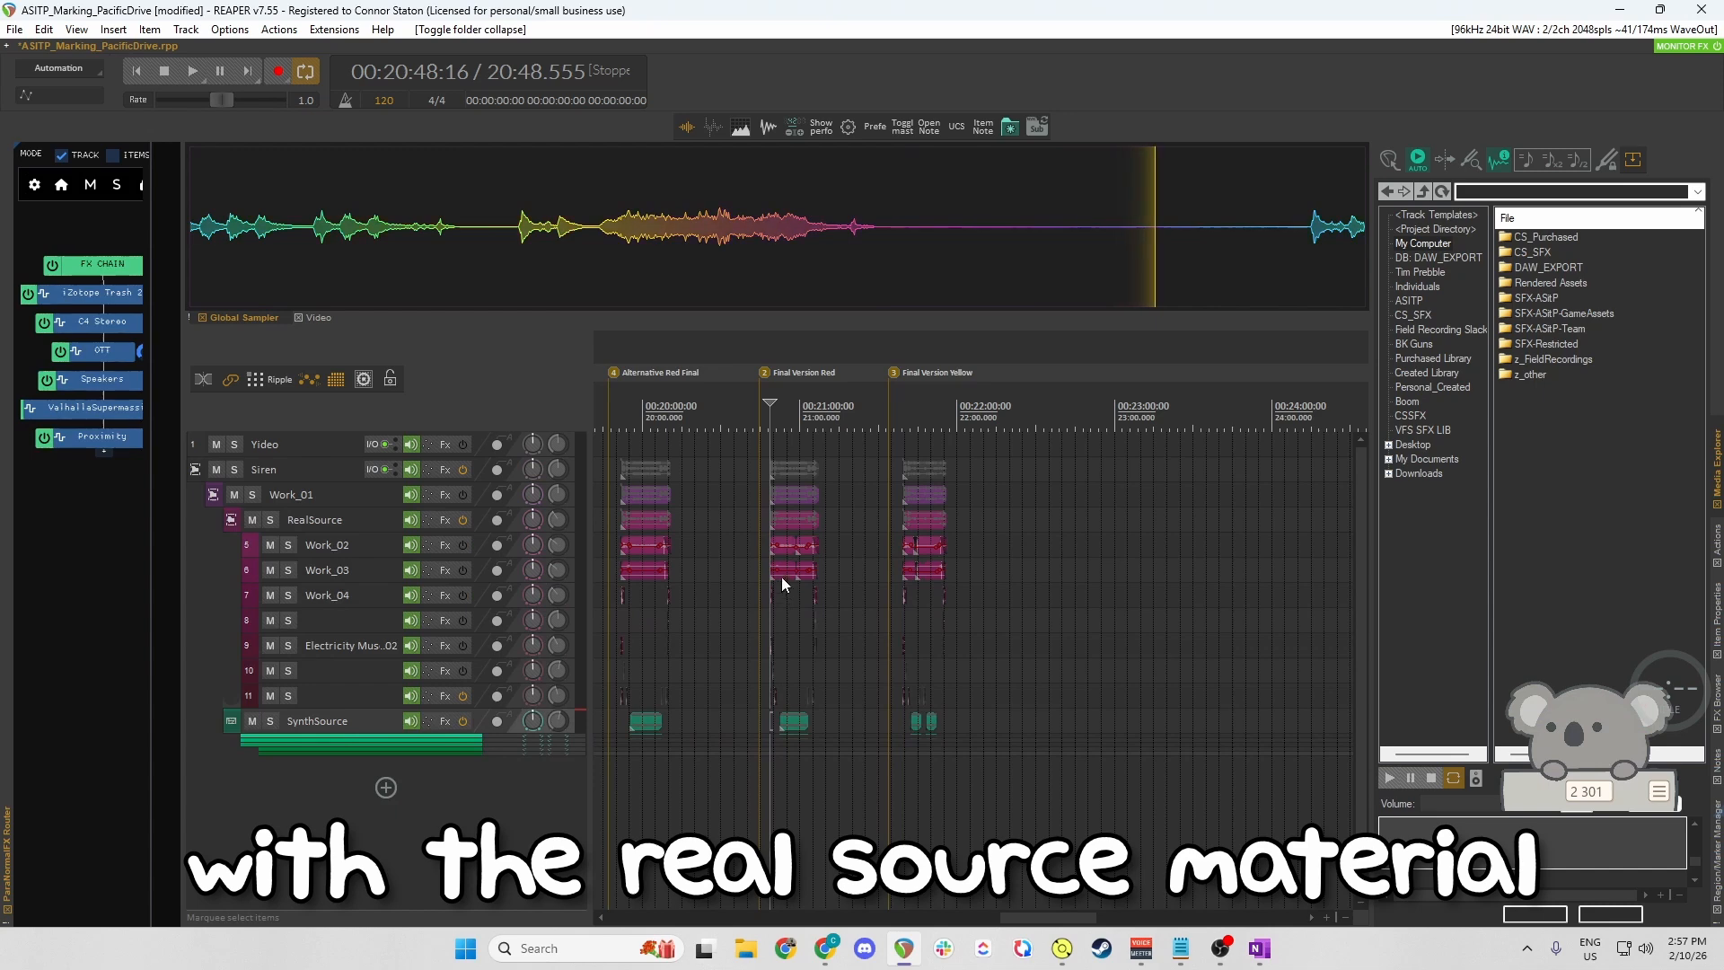
pyautogui.click(745, 535)
pyautogui.scroll(3, 870, 584)
pyautogui.hscroll(4, 870, 584)
pyautogui.scroll(-3, 870, 583)
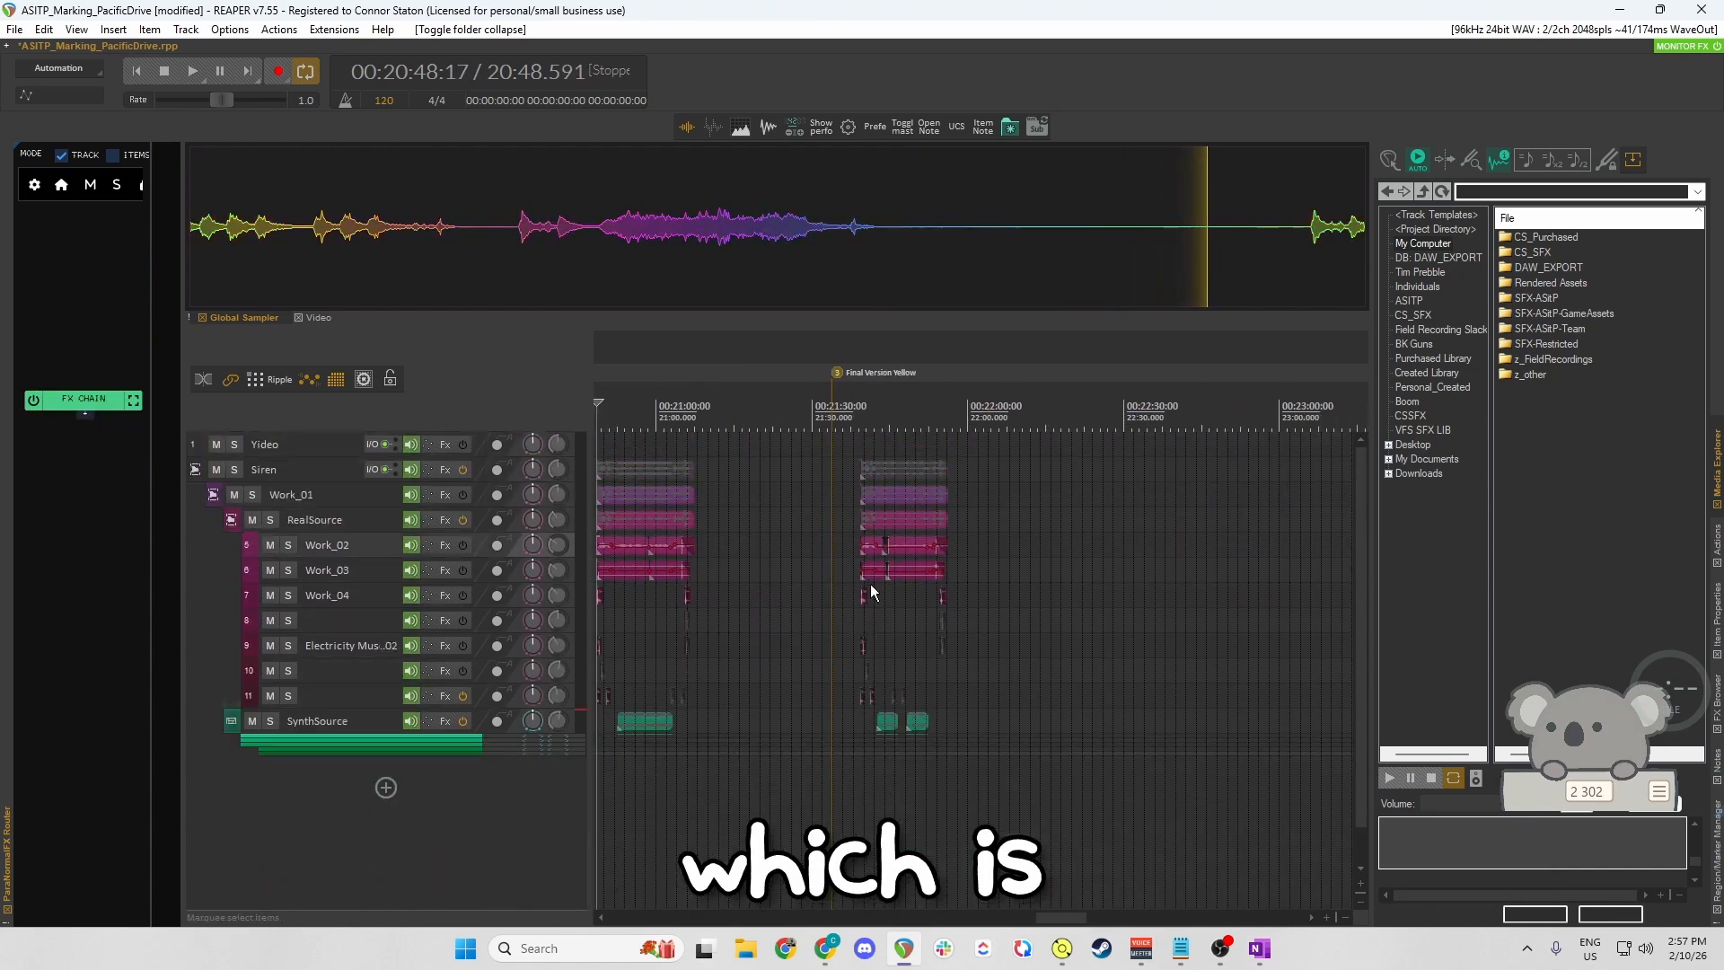
pyautogui.hotkey('ctrl', 's')
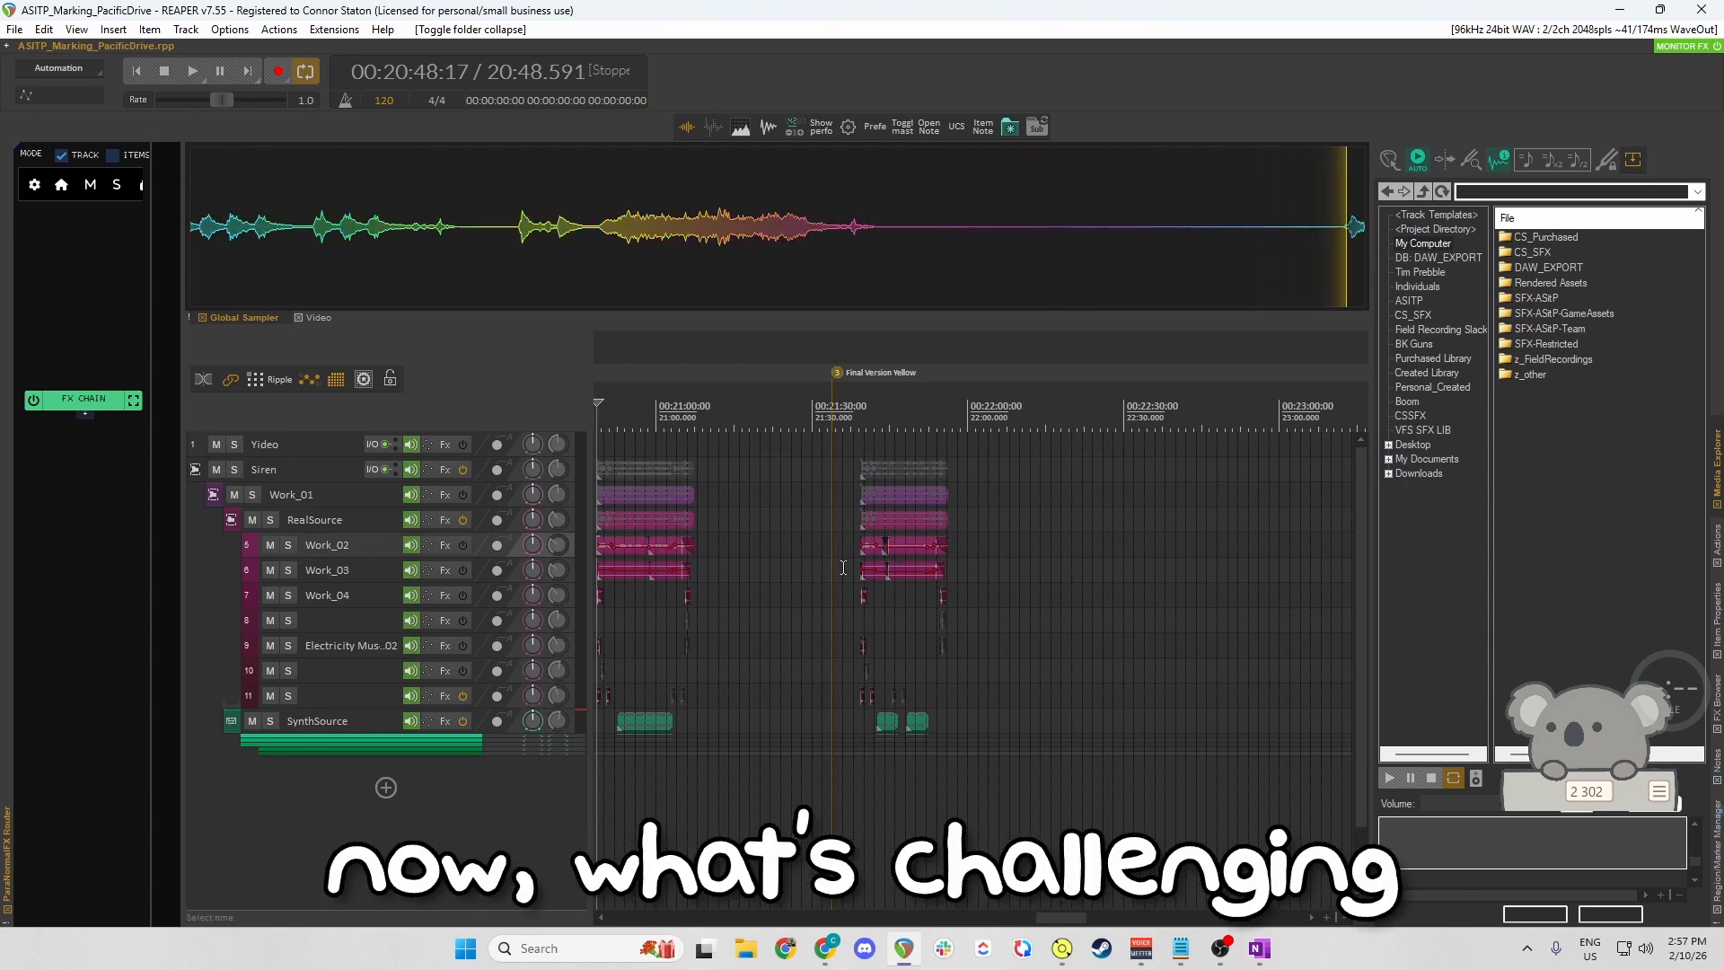
# Solo the RealSource folder and play its layers through the Final Version Red siren.
pyautogui.hscroll(-2, 839, 564)
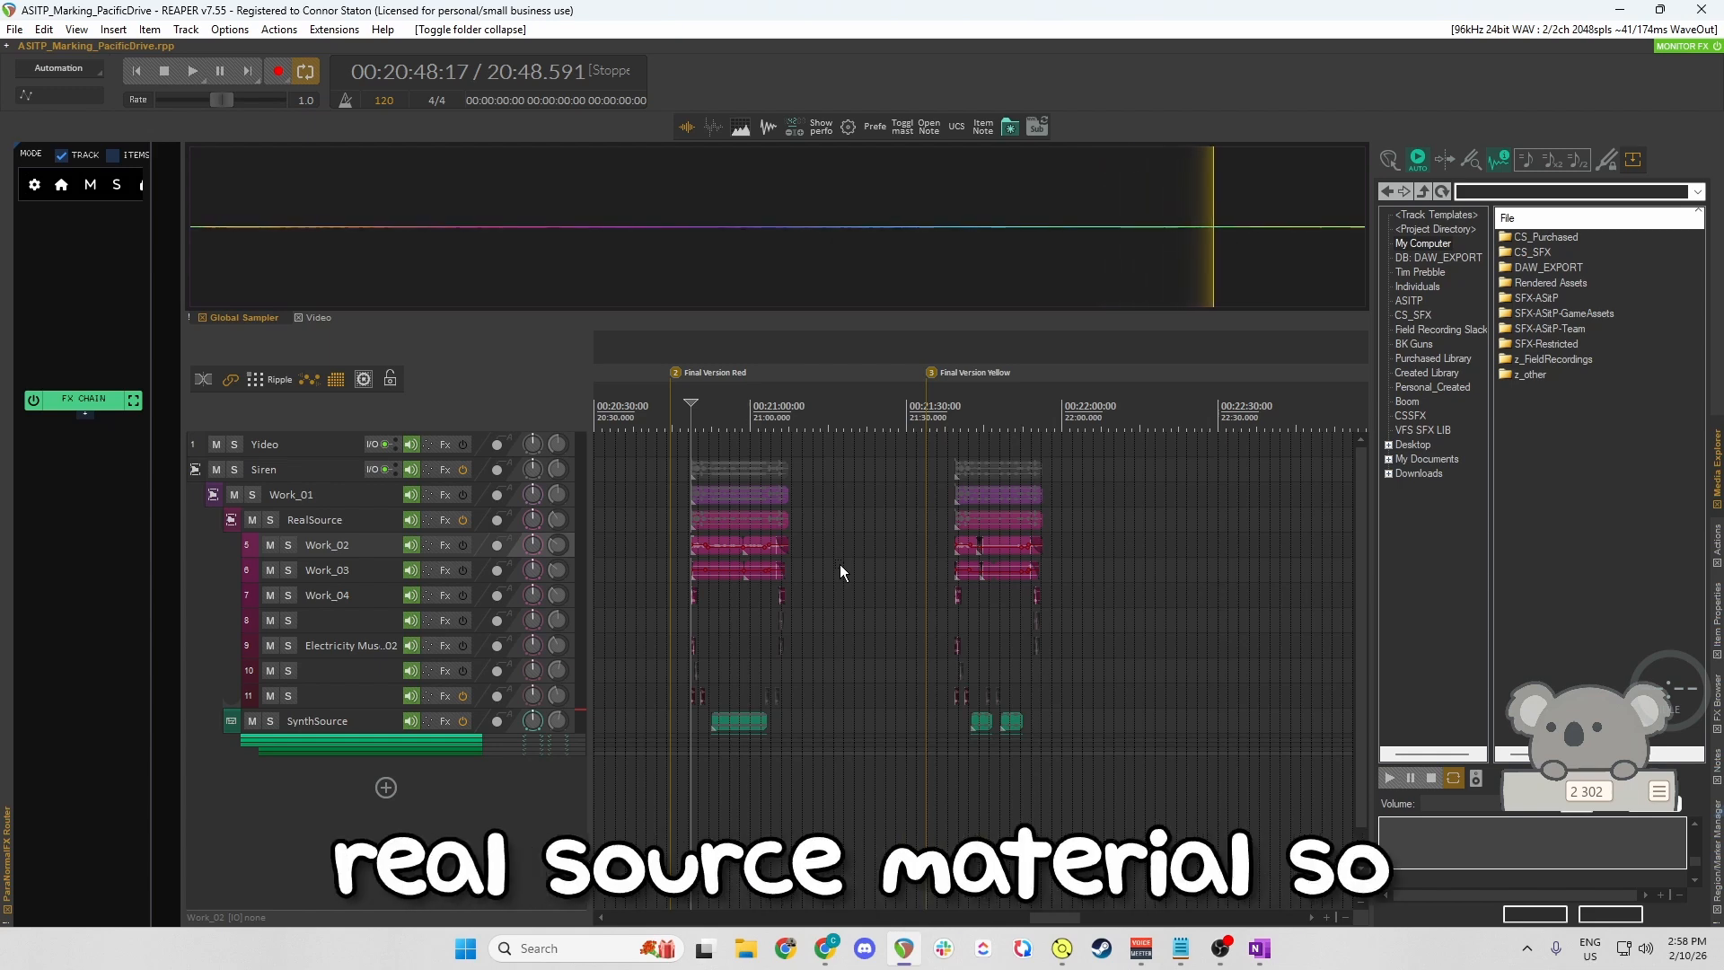
pyautogui.click(270, 520)
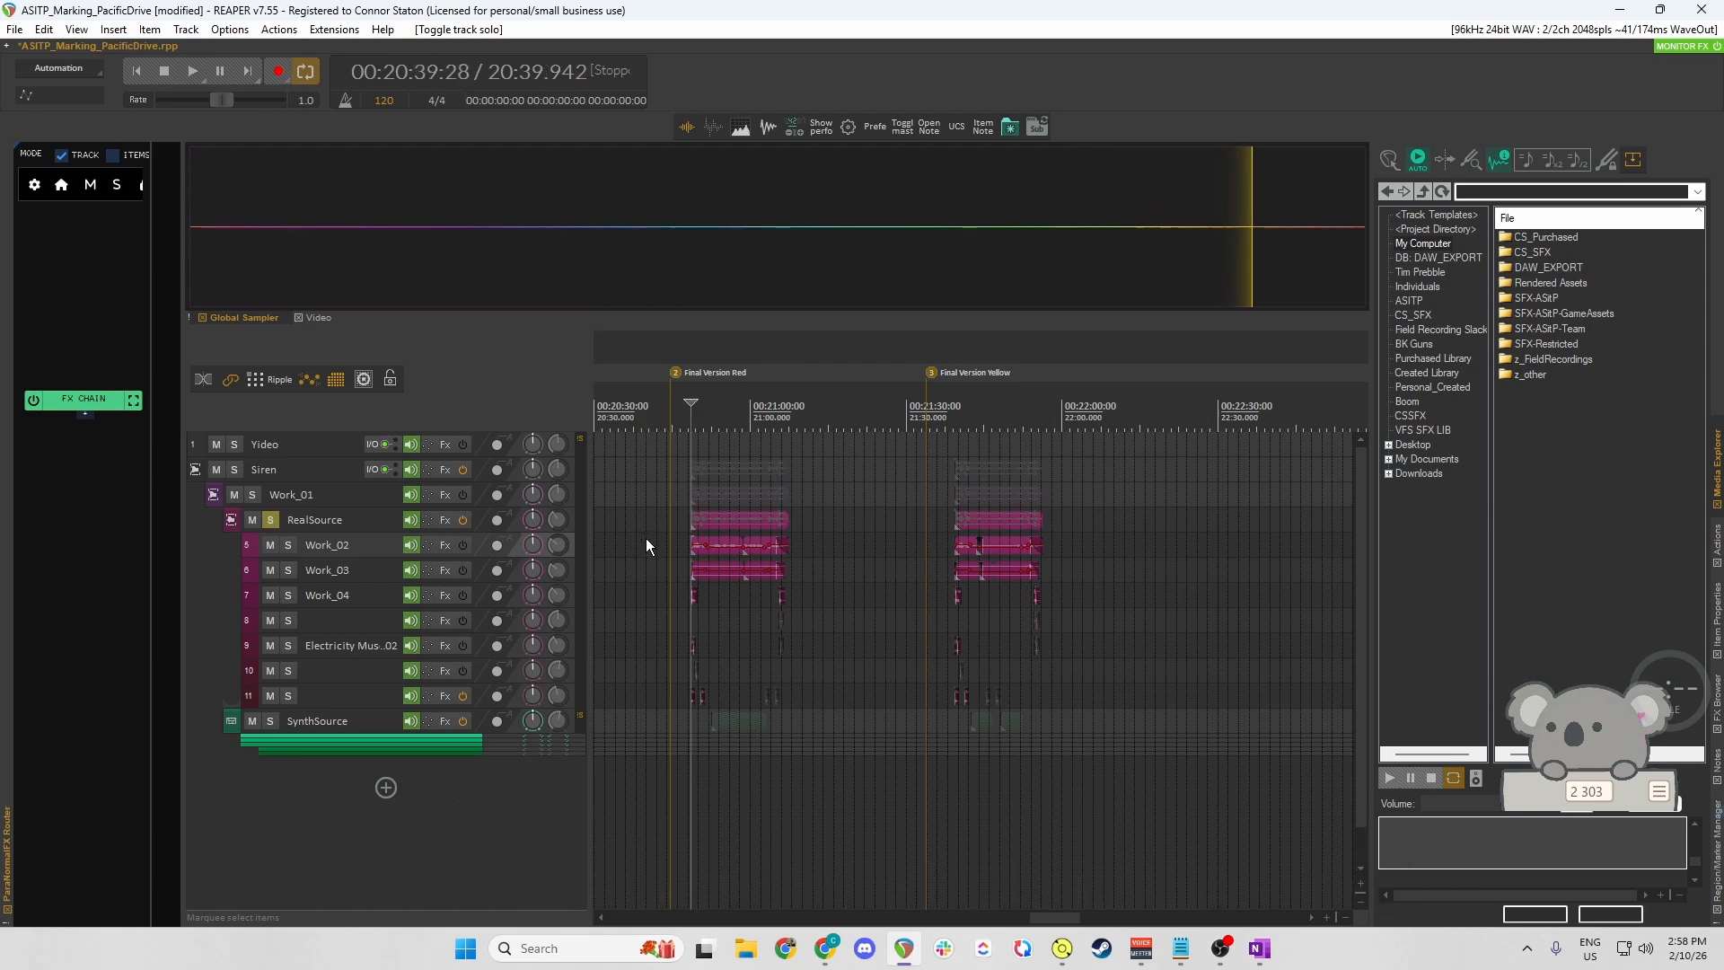
pyautogui.press('space')
pyautogui.scroll(5, 835, 639)
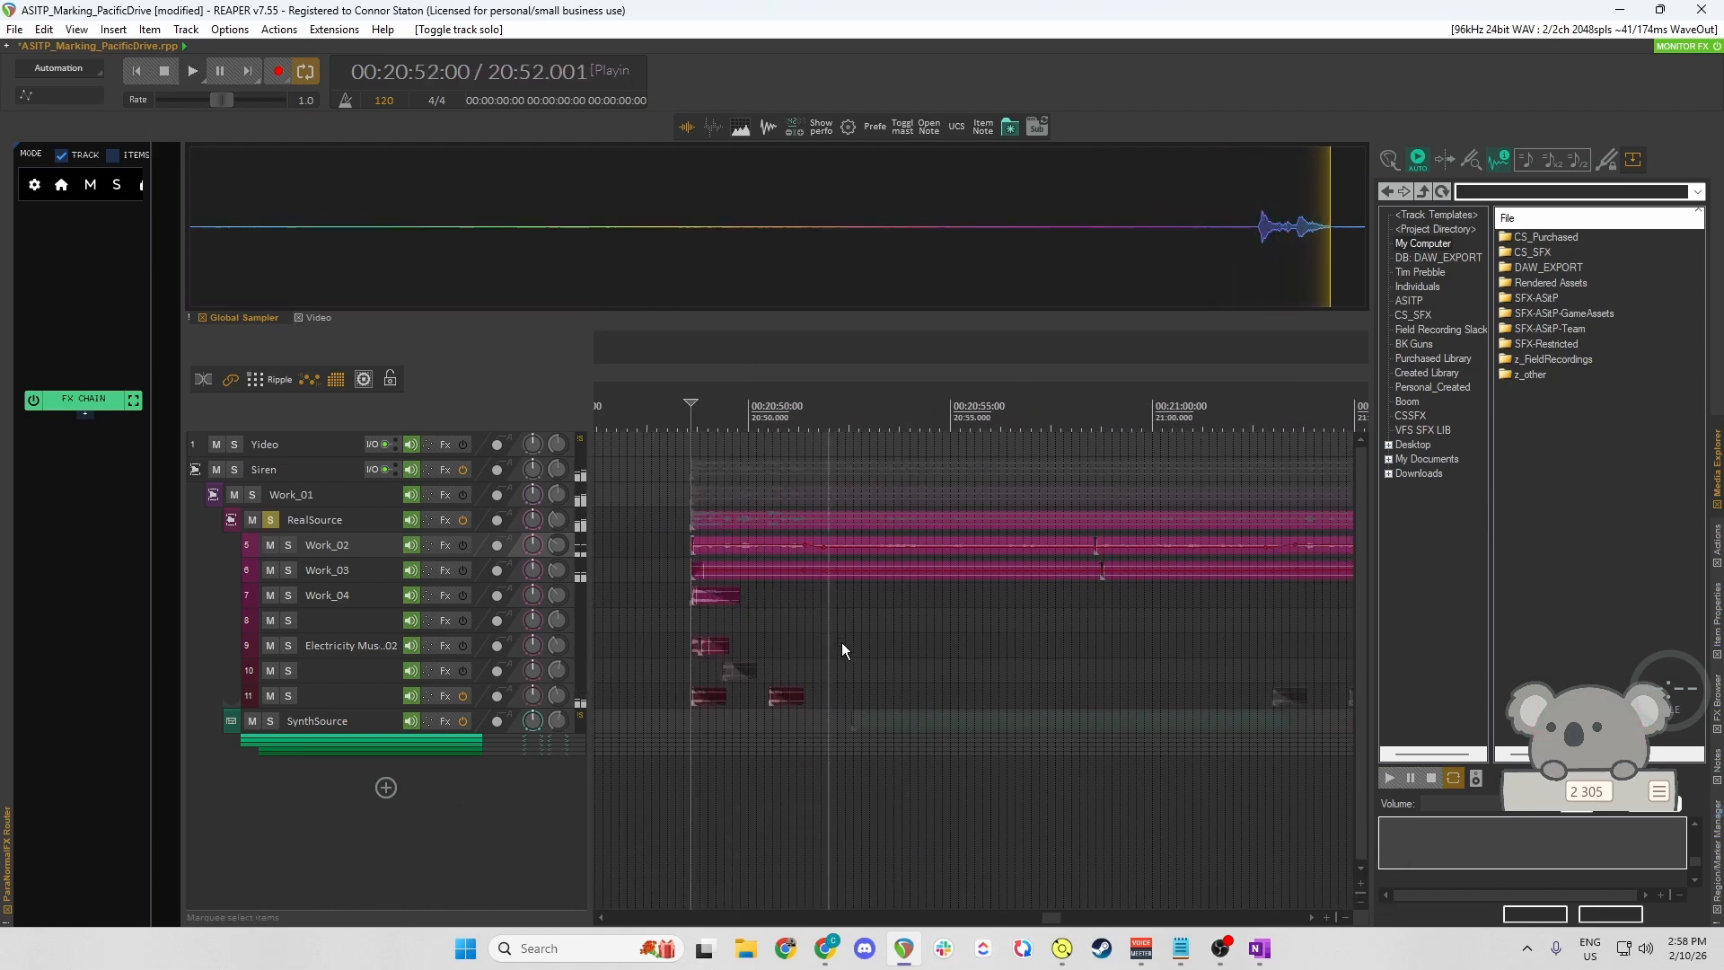
pyautogui.hscroll(2, 817, 596)
pyautogui.scroll(3, 821, 600)
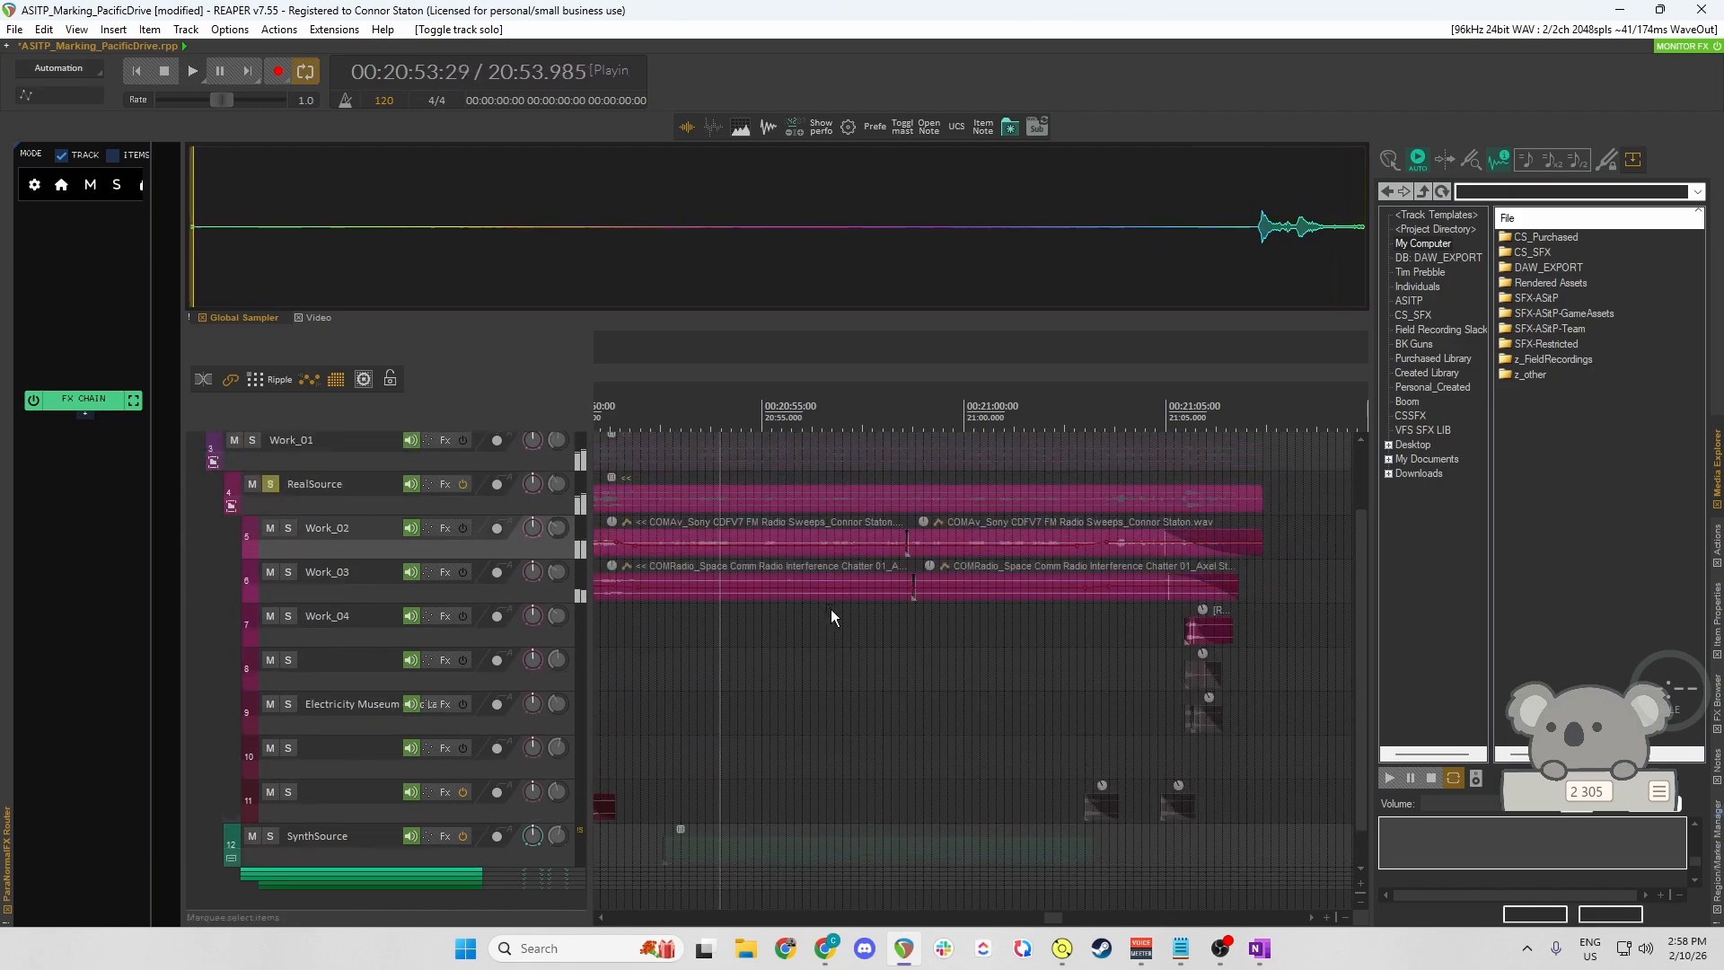
pyautogui.hscroll(1, 831, 609)
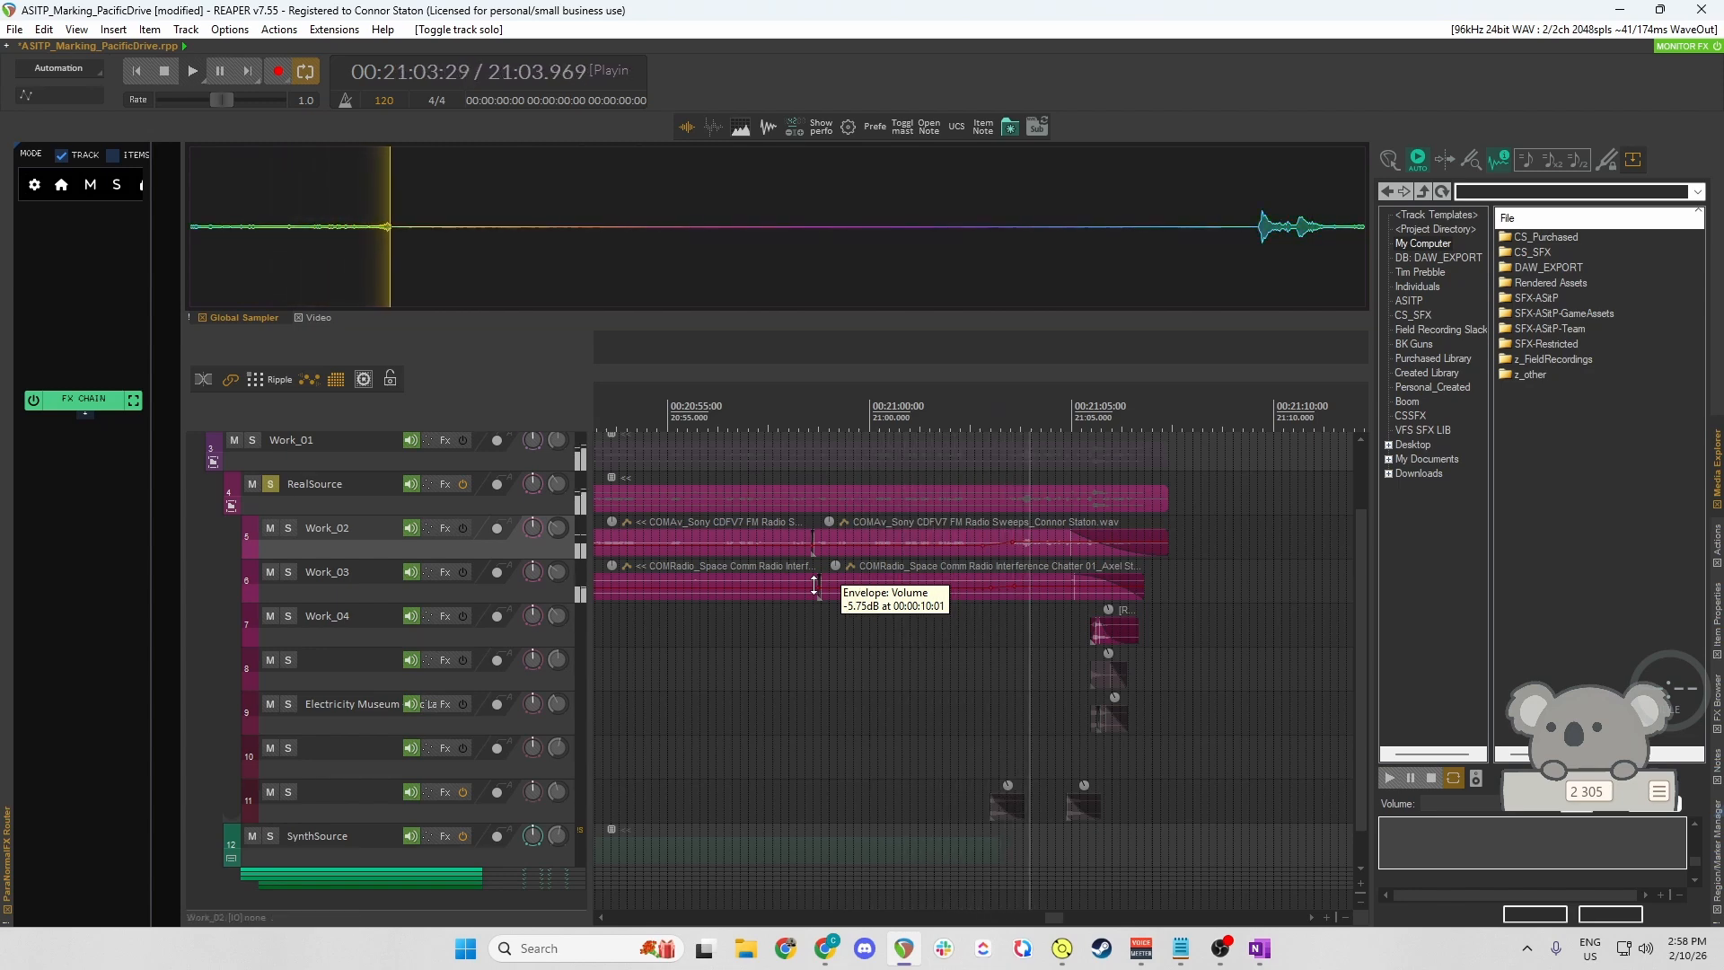
pyautogui.scroll(-4, 908, 585)
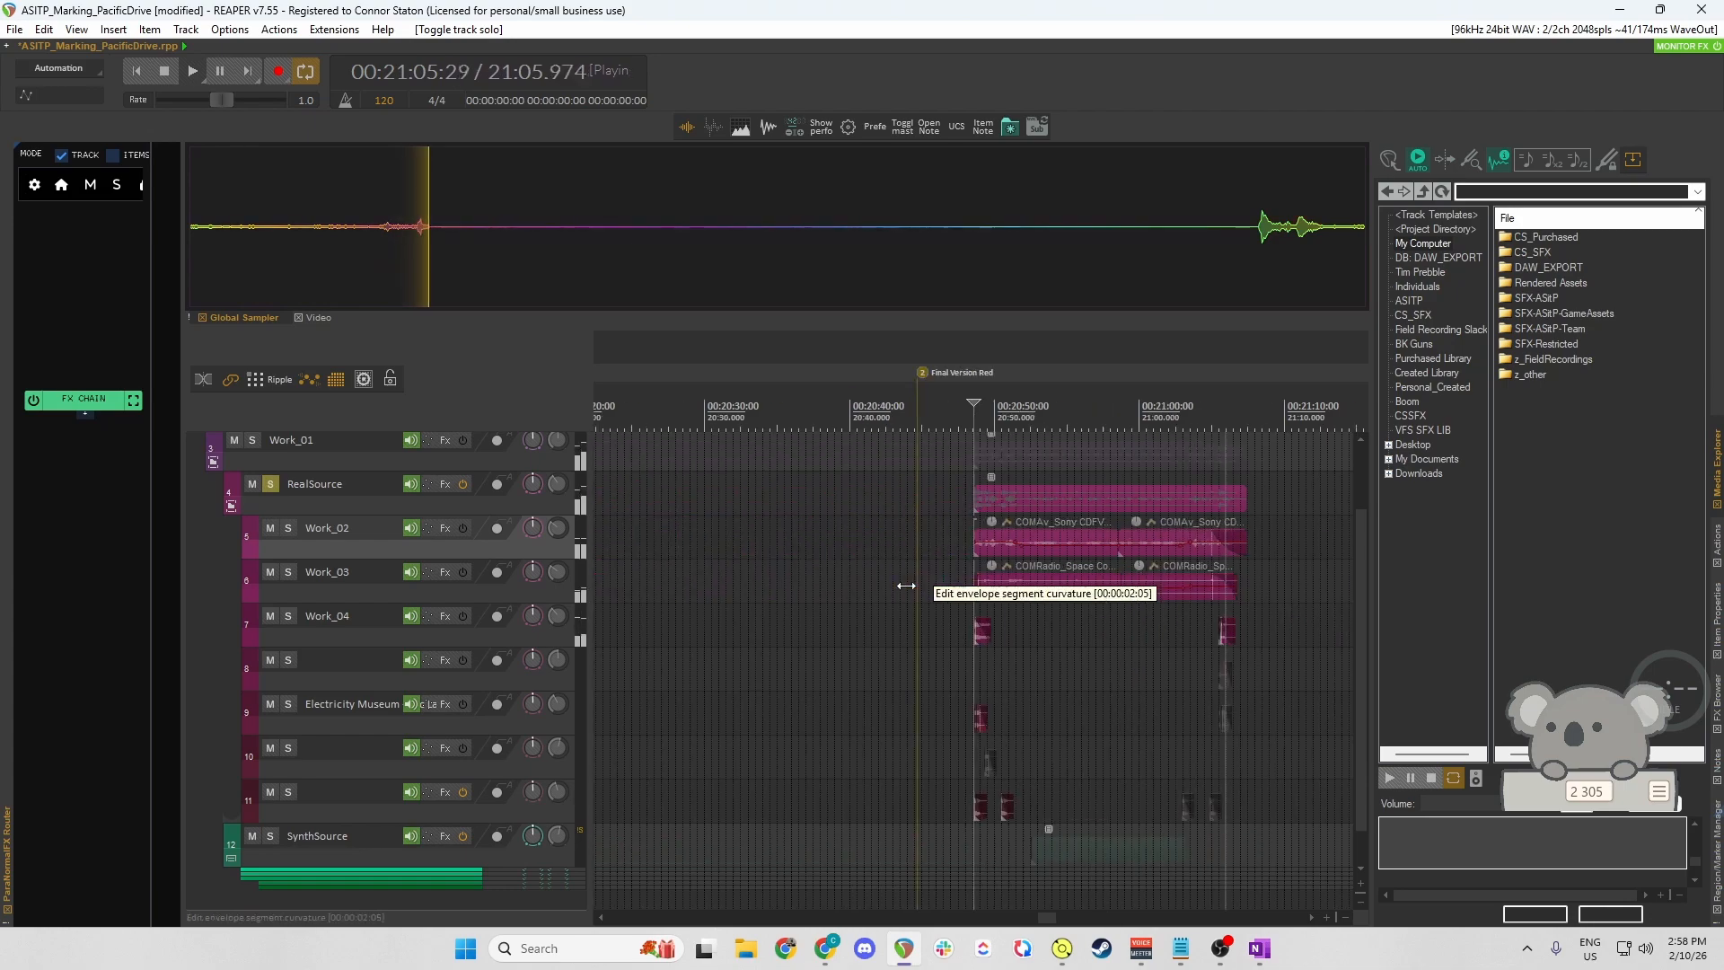
pyautogui.hscroll(2, 905, 583)
pyautogui.press('space')
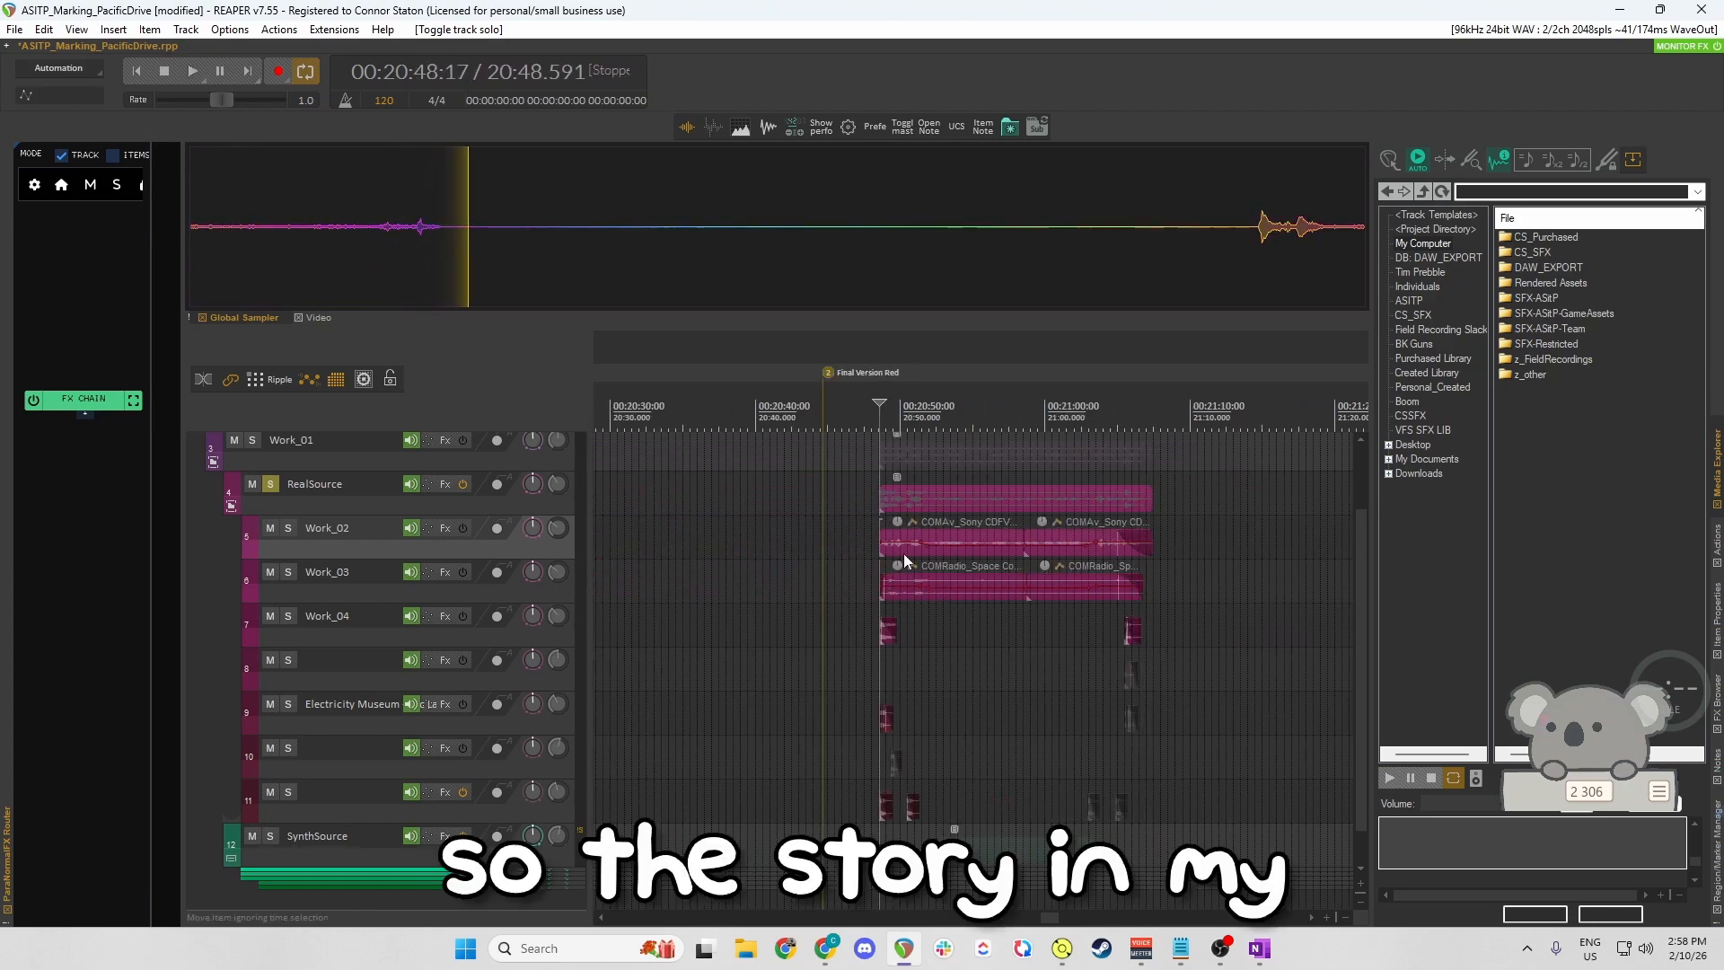
# Solo only the Work_02 track, clear the solo again and save the project.
pyautogui.press('s')
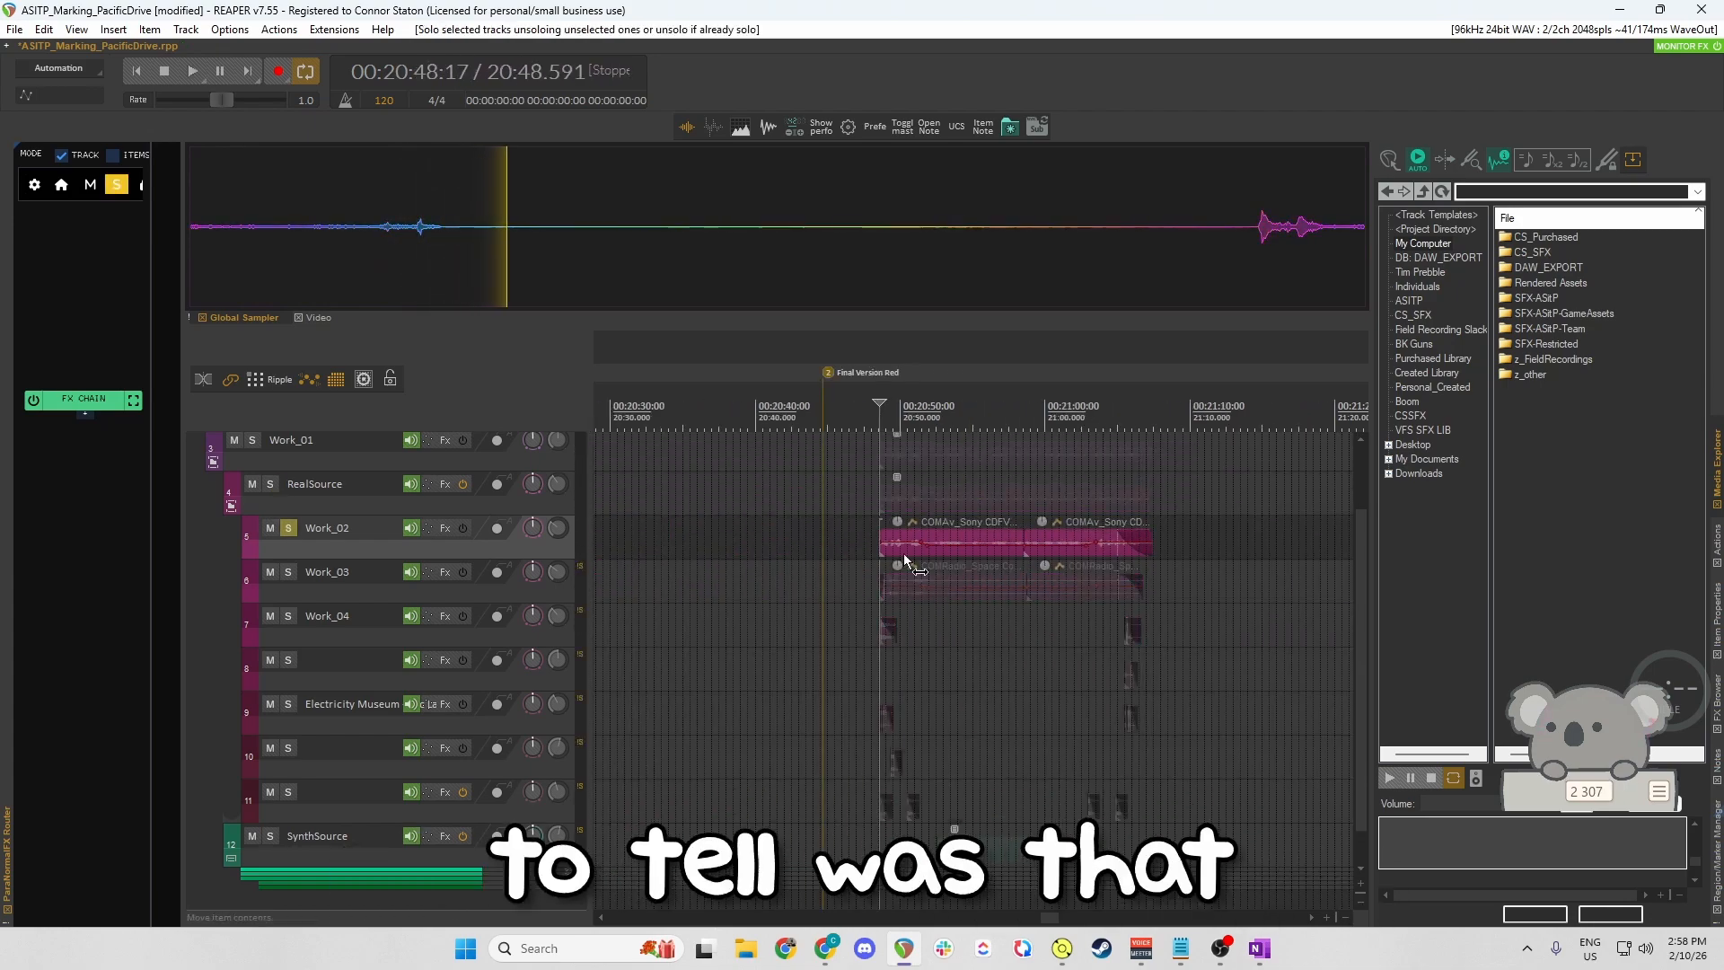
pyautogui.press('s')
pyautogui.hscroll(2, 904, 553)
pyautogui.hotkey('ctrl', 's')
# Examine the FM Radio Sweeps clips on Work_02 in the Final Version Red siren, with the first clip selected.
pyautogui.moveTo(652, 531)
pyautogui.mouseDown()
pyautogui.moveTo(731, 727)
pyautogui.moveTo(742, 809)
pyautogui.moveTo(752, 763)
pyautogui.moveTo(823, 918)
pyautogui.moveTo(875, 837)
pyautogui.moveTo(849, 859)
pyautogui.mouseUp()
pyautogui.moveTo(780, 729)
pyautogui.mouseDown()
pyautogui.moveTo(871, 833)
pyautogui.moveTo(855, 844)
pyautogui.moveTo(862, 828)
pyautogui.mouseUp()
pyautogui.scroll(1, 870, 612)
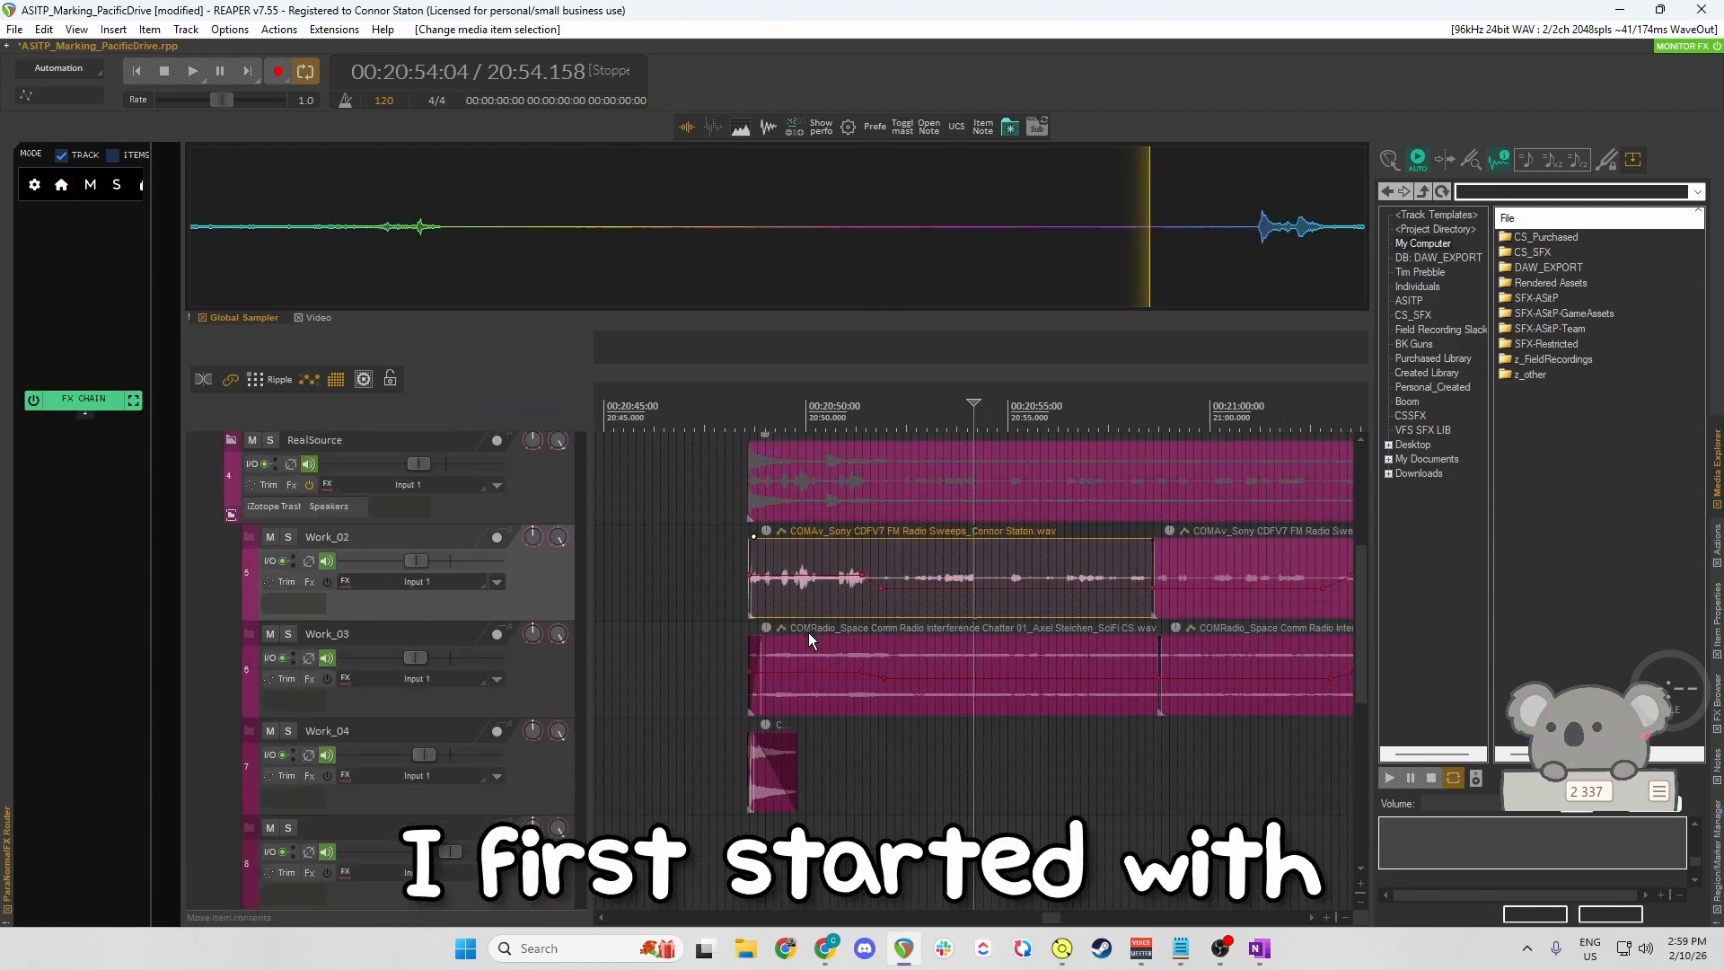
pyautogui.click(811, 638)
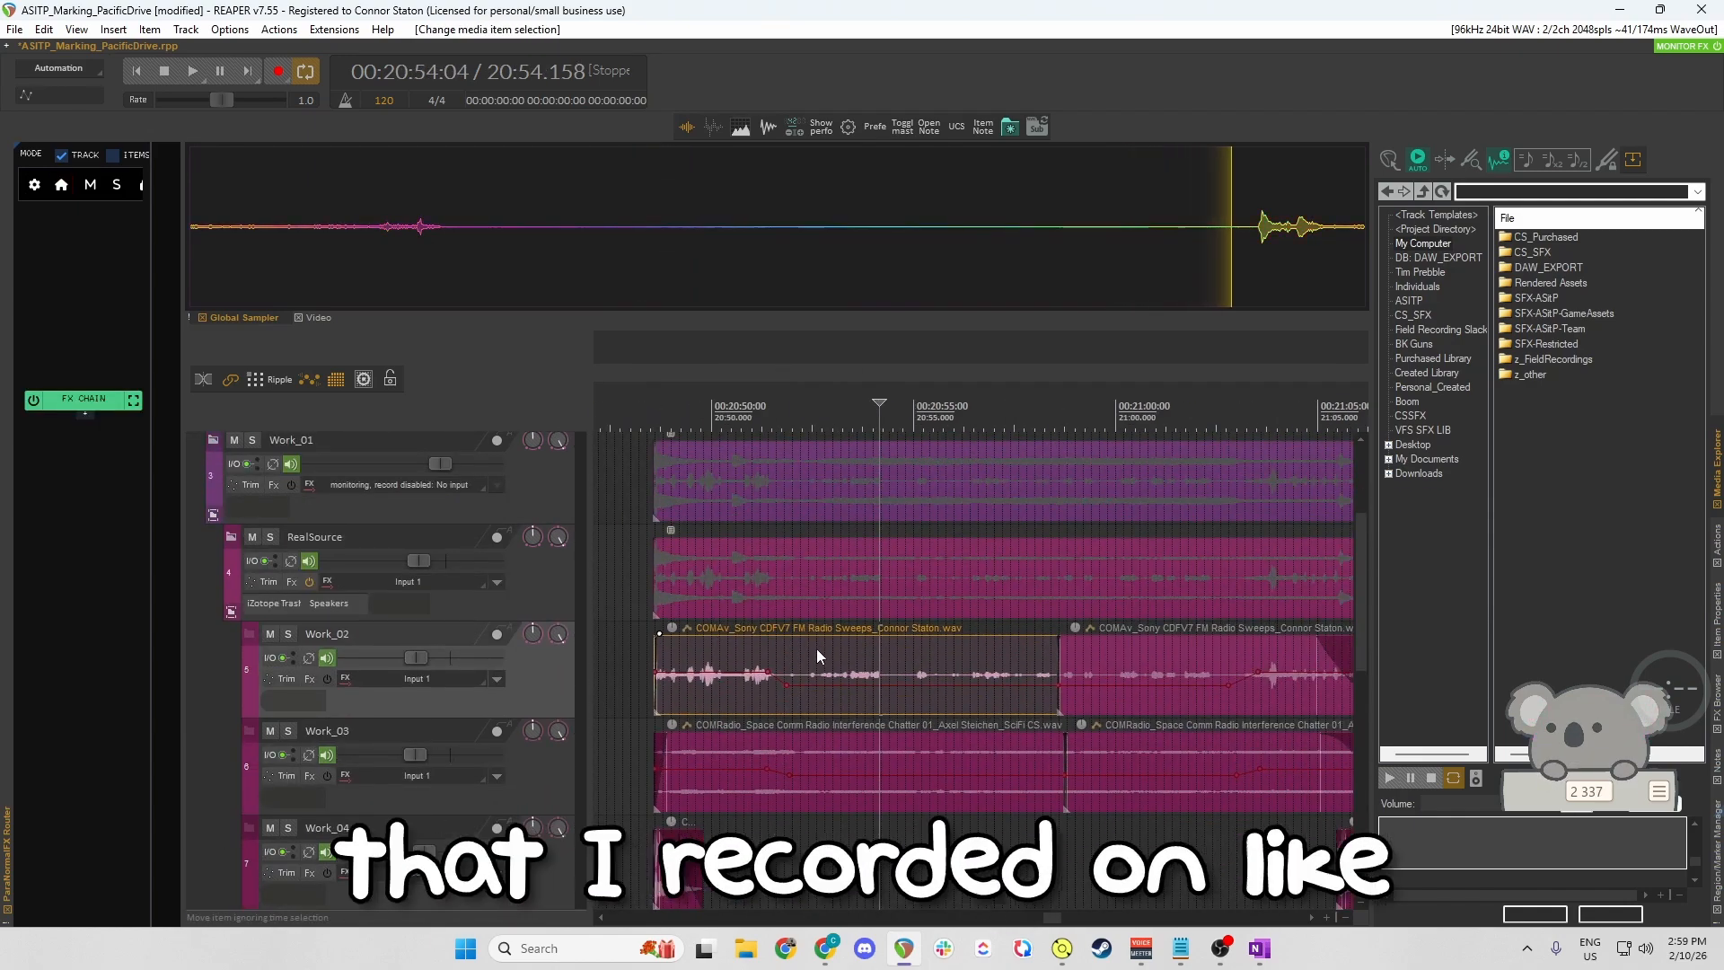
pyautogui.hscroll(4, 814, 649)
pyautogui.hscroll(-2, 810, 650)
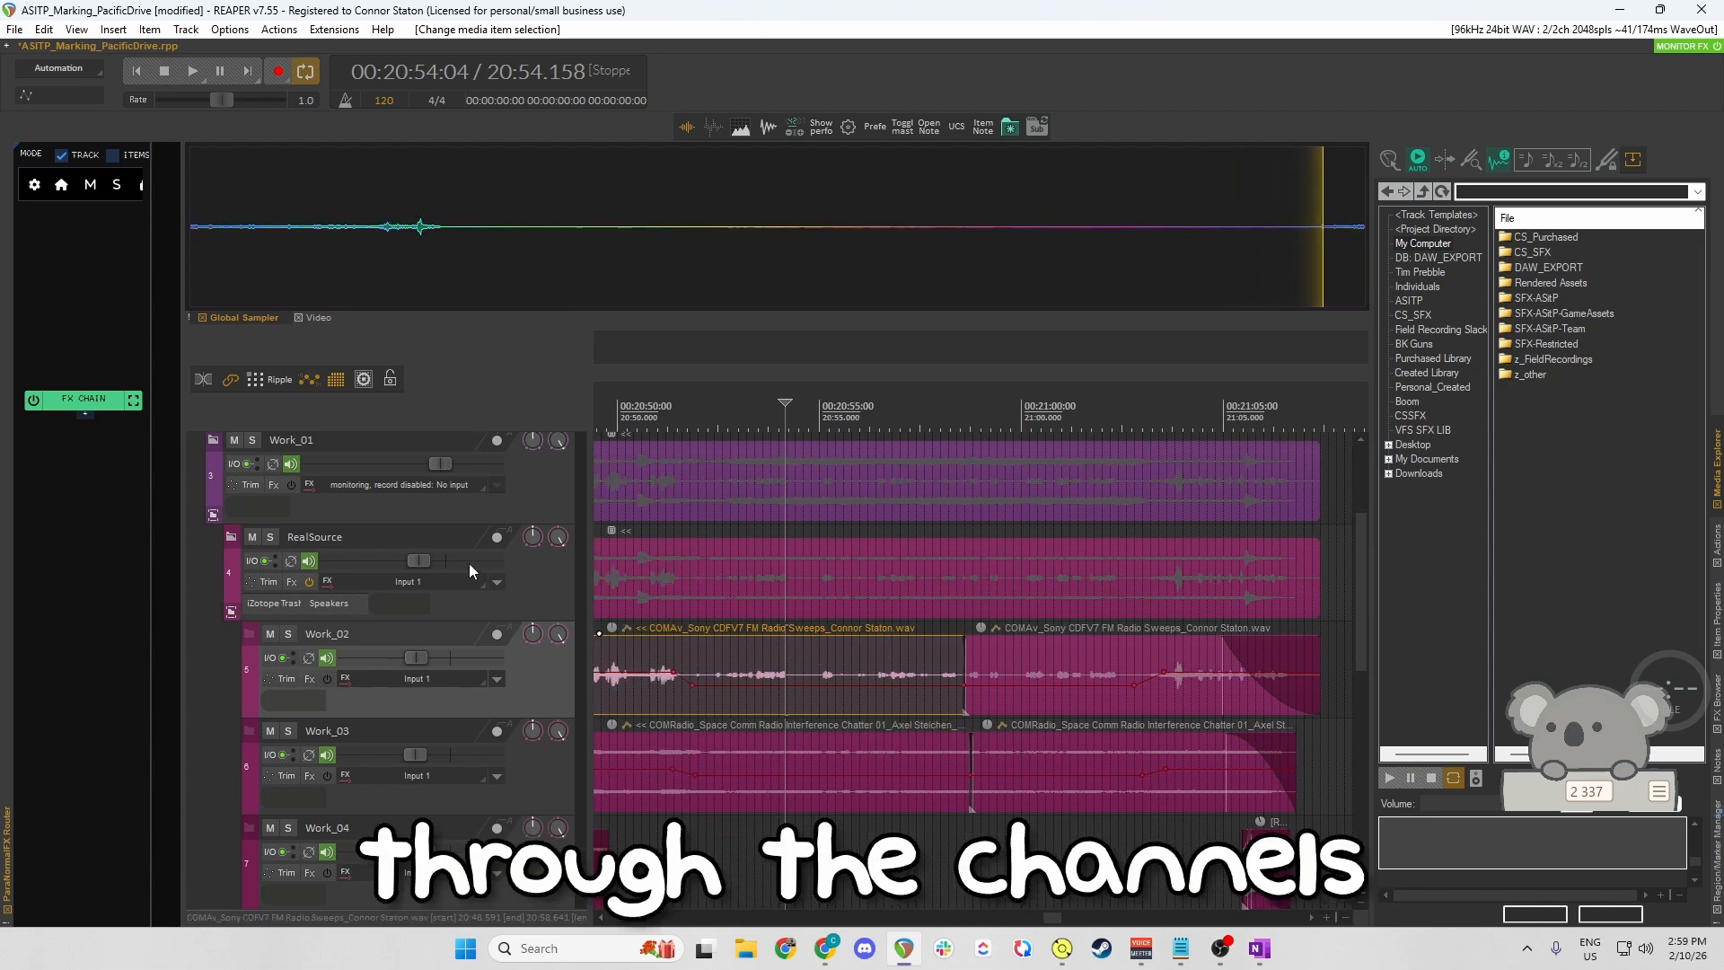
pyautogui.scroll(1, 471, 554)
# Solo Work_02 with the RealSource effects bypassed and play the FM Radio Sweeps clips from the start of the red siren.
pyautogui.click(653, 731)
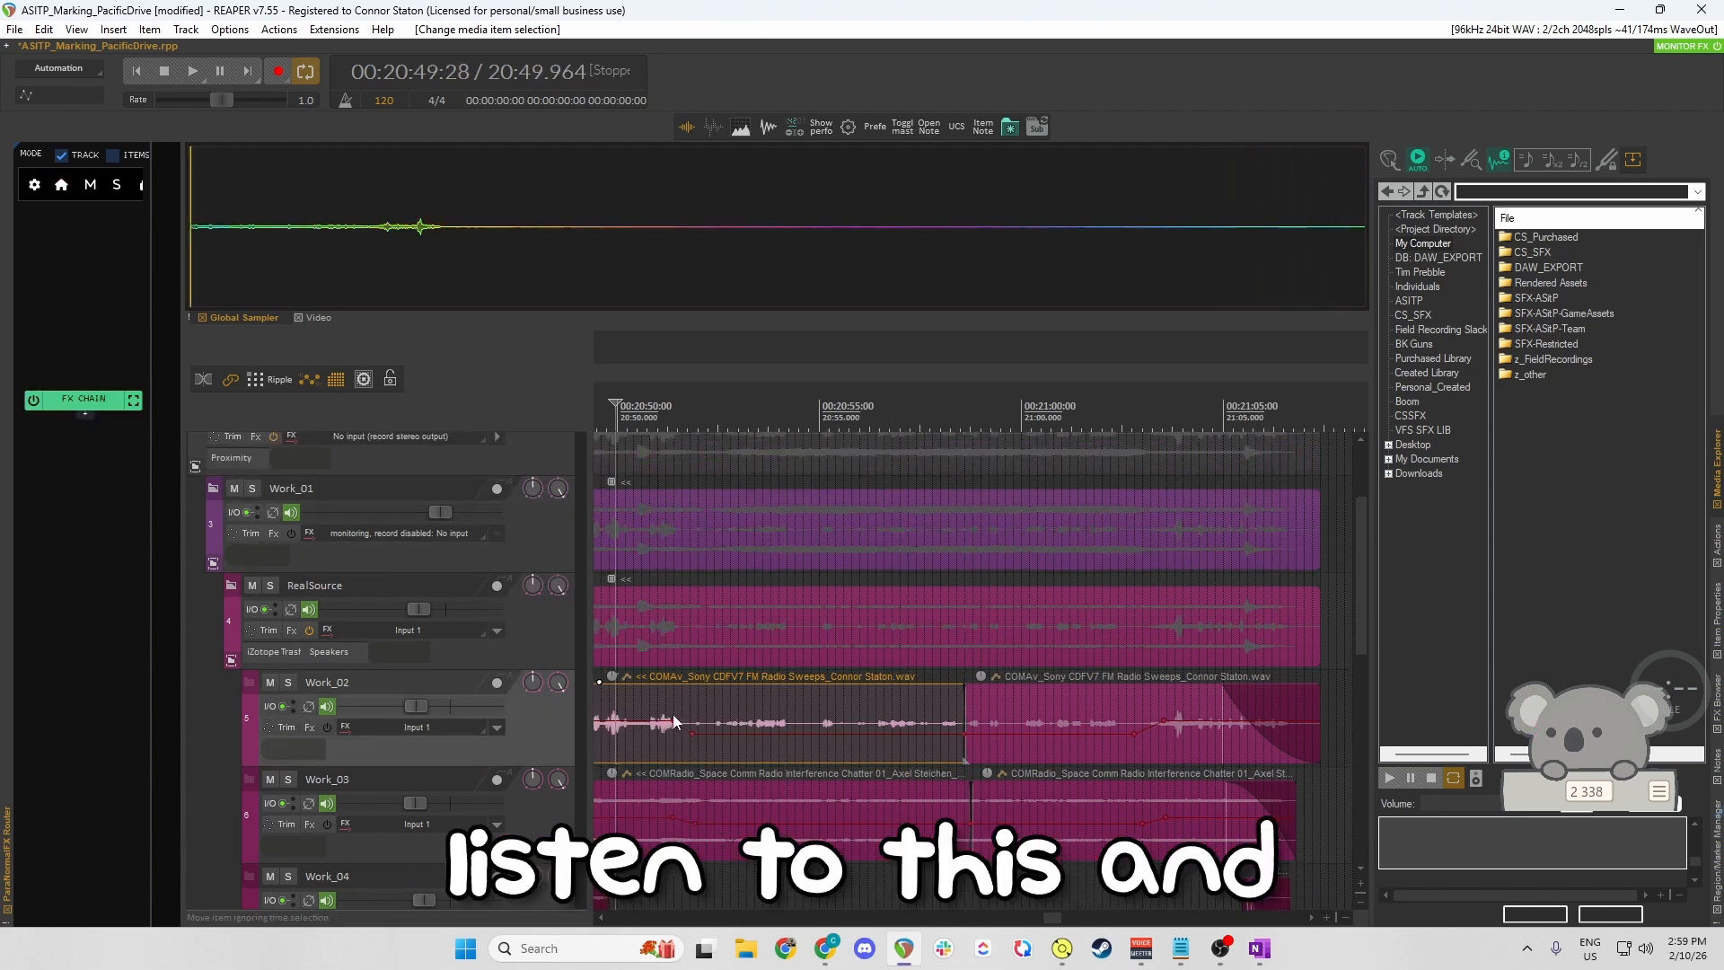
pyautogui.hscroll(-4, 671, 710)
pyautogui.click(672, 709)
pyautogui.press('s')
pyautogui.press('space')
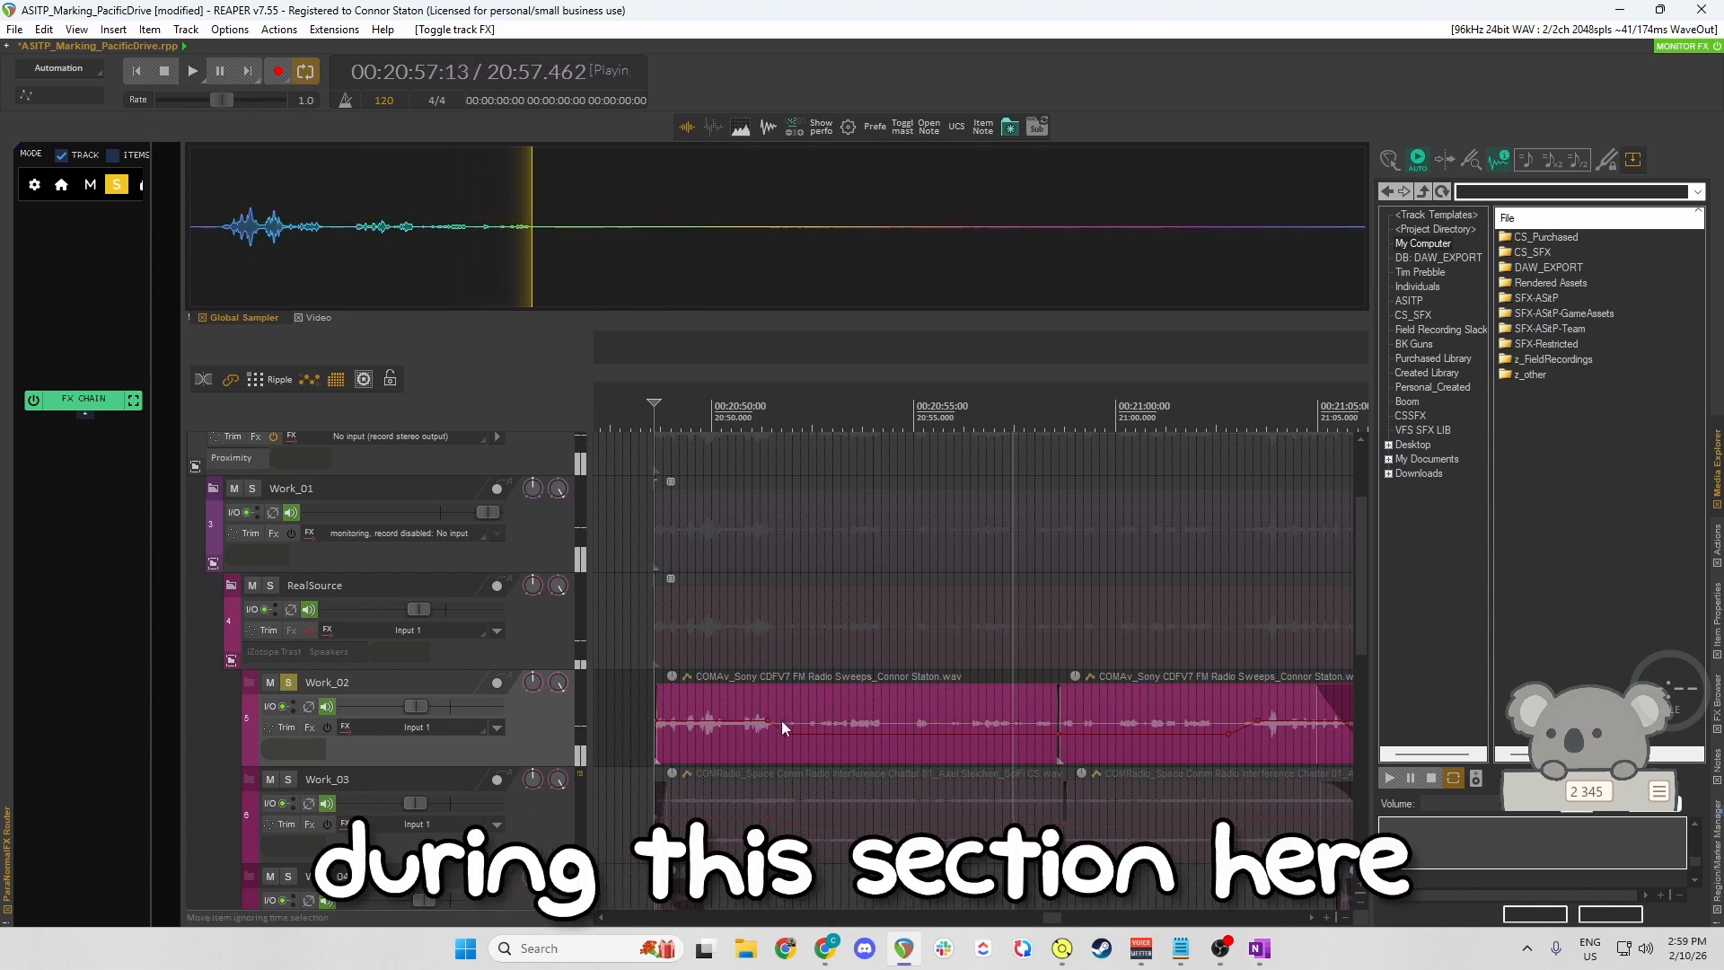
pyautogui.hscroll(1, 892, 724)
pyautogui.moveTo(692, 733)
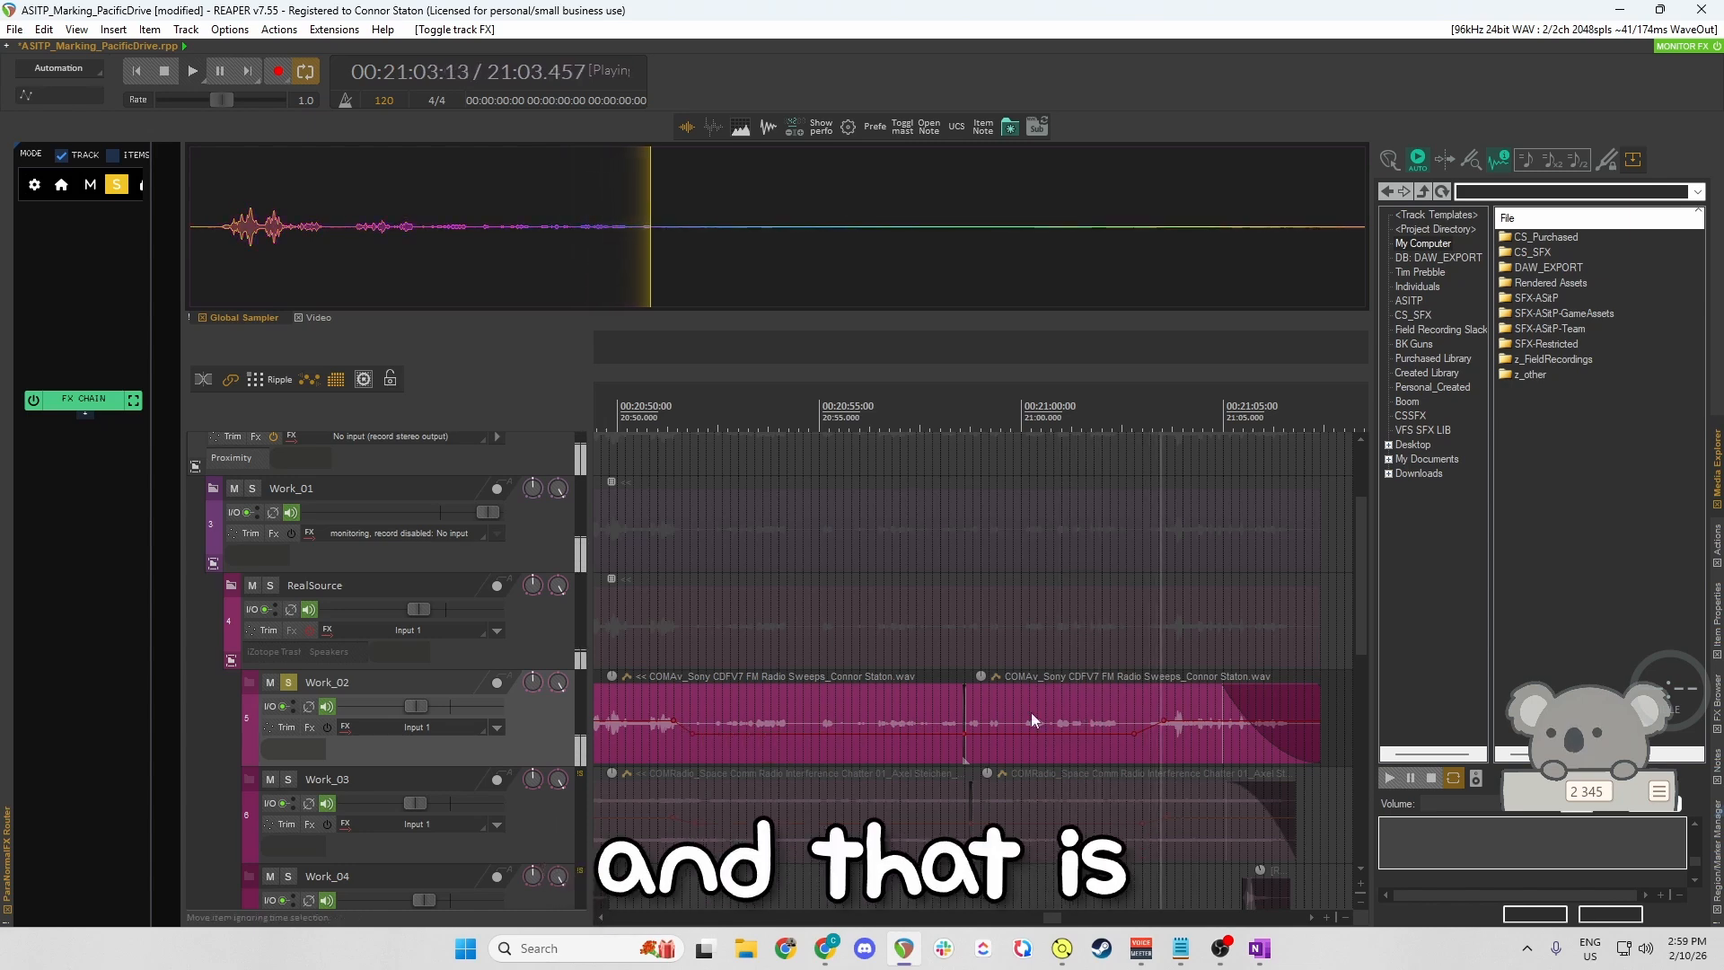
pyautogui.press('space')
# Set a time selection from 00:20:51:22 to 00:21:02:22 over the quieter middle of the Work_02 clips.
pyautogui.scroll(-1, 856, 699)
pyautogui.scroll(-5, 844, 702)
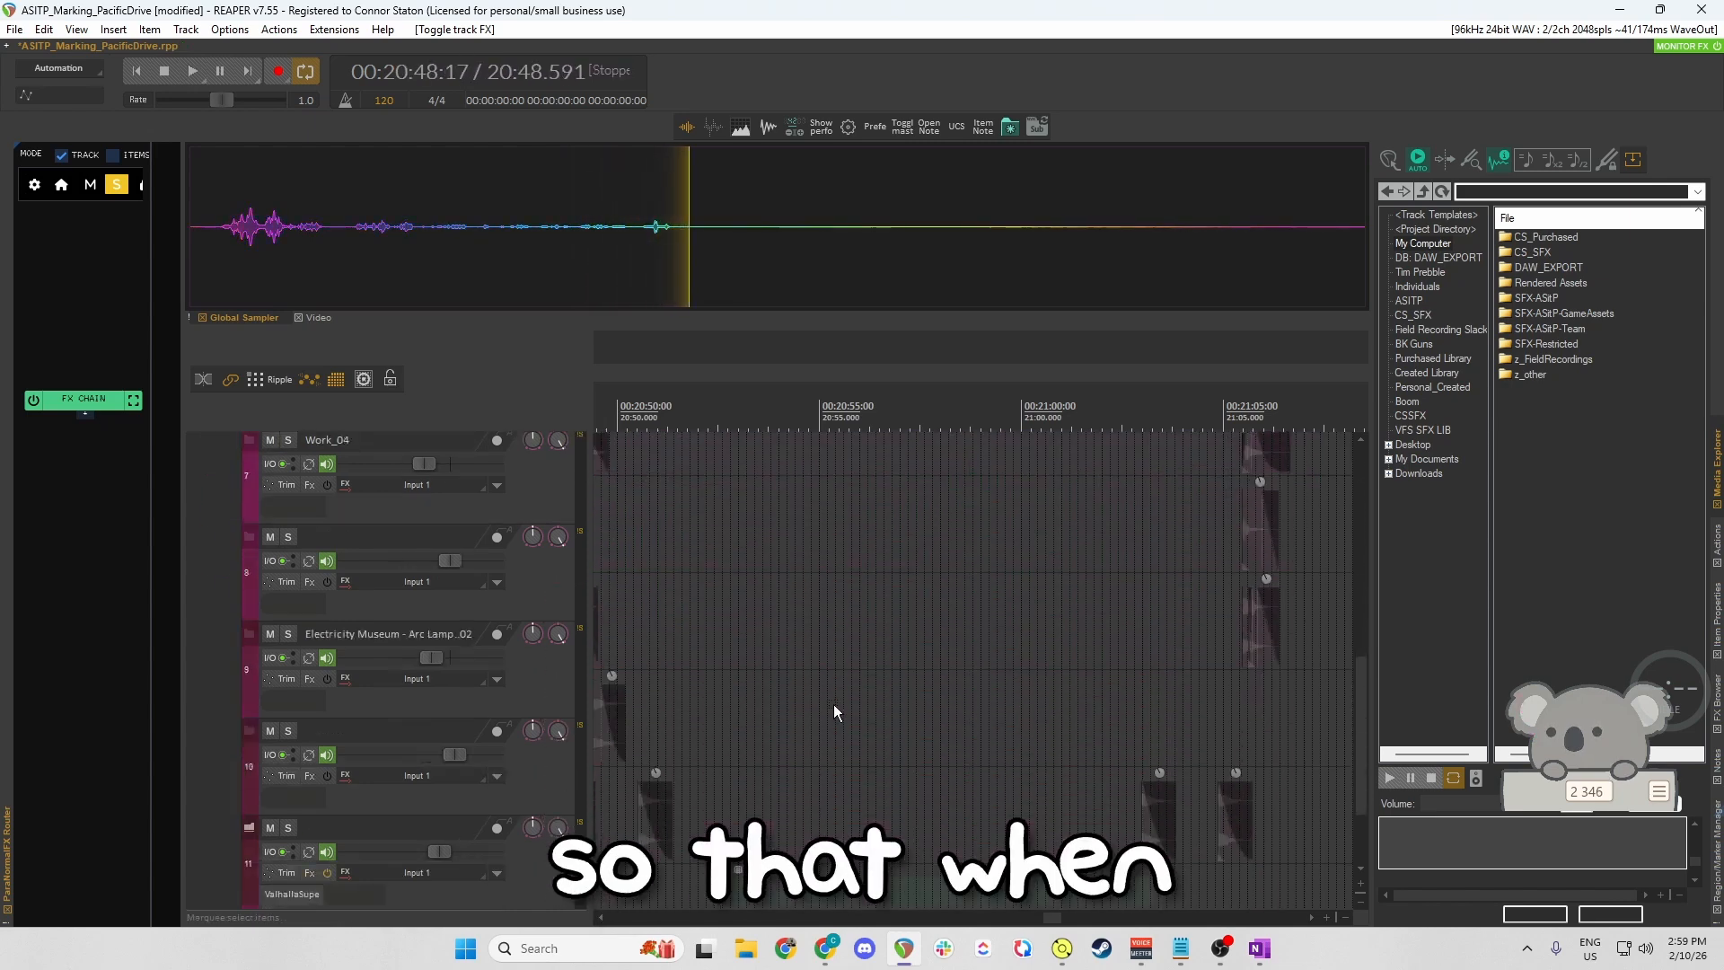
pyautogui.click(833, 759)
pyautogui.scroll(6, 849, 758)
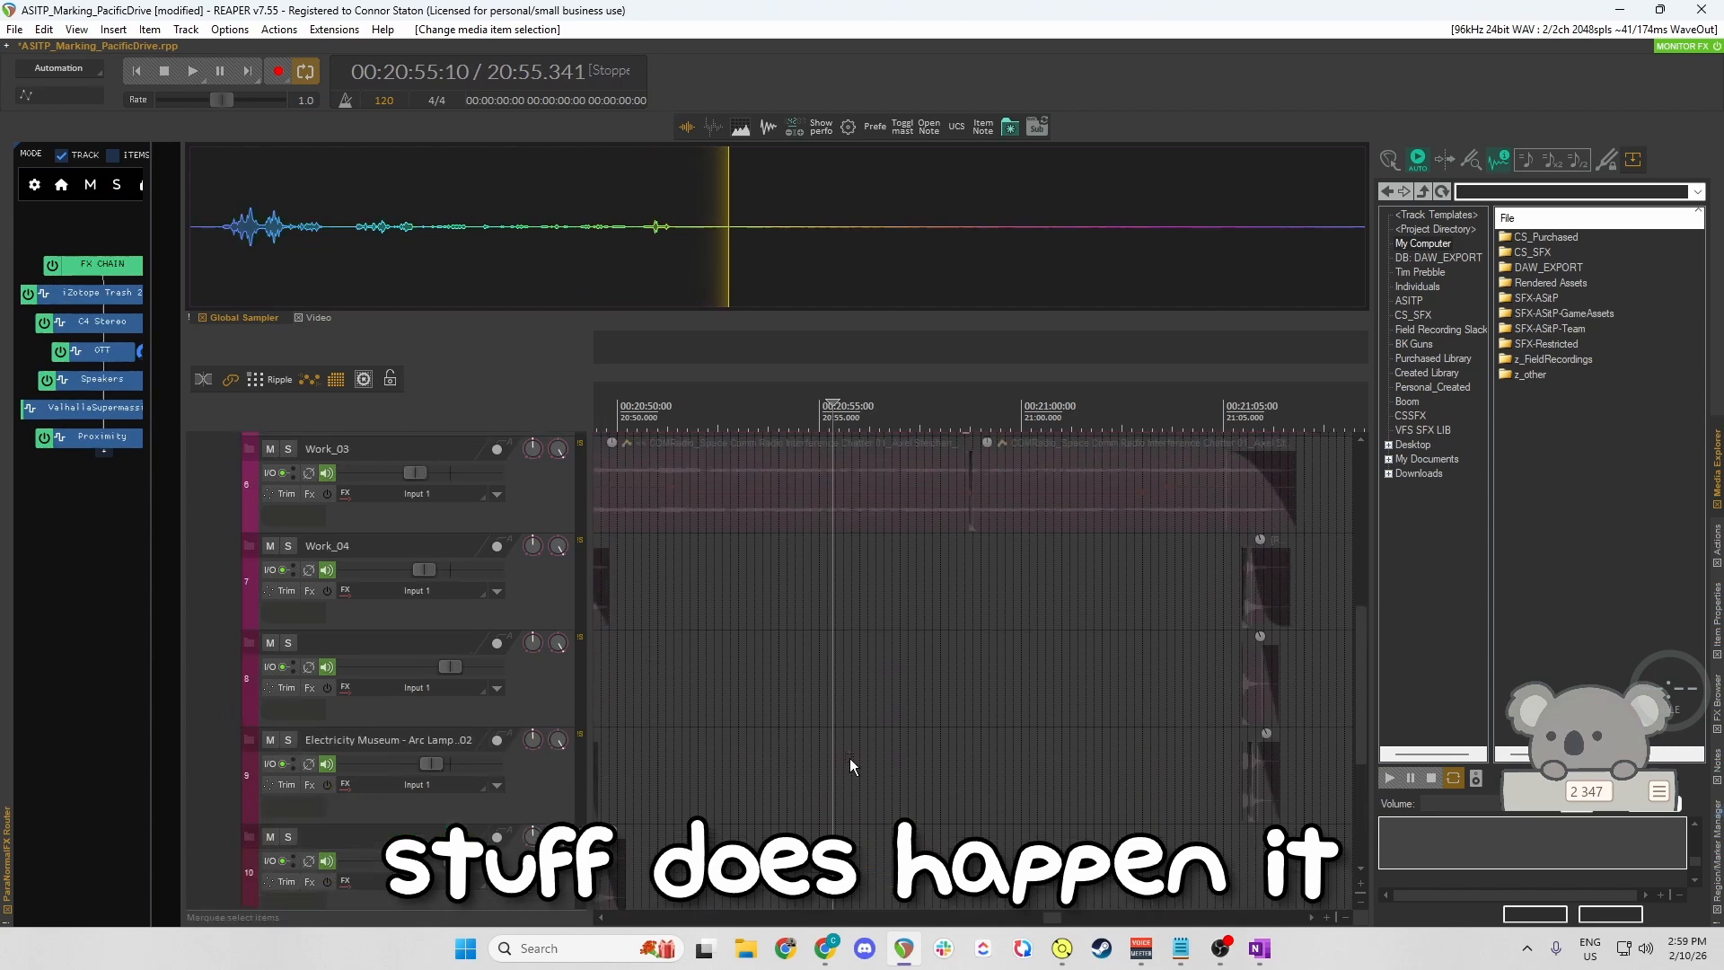
pyautogui.moveTo(688, 404); pyautogui.dragTo(1054, 431)
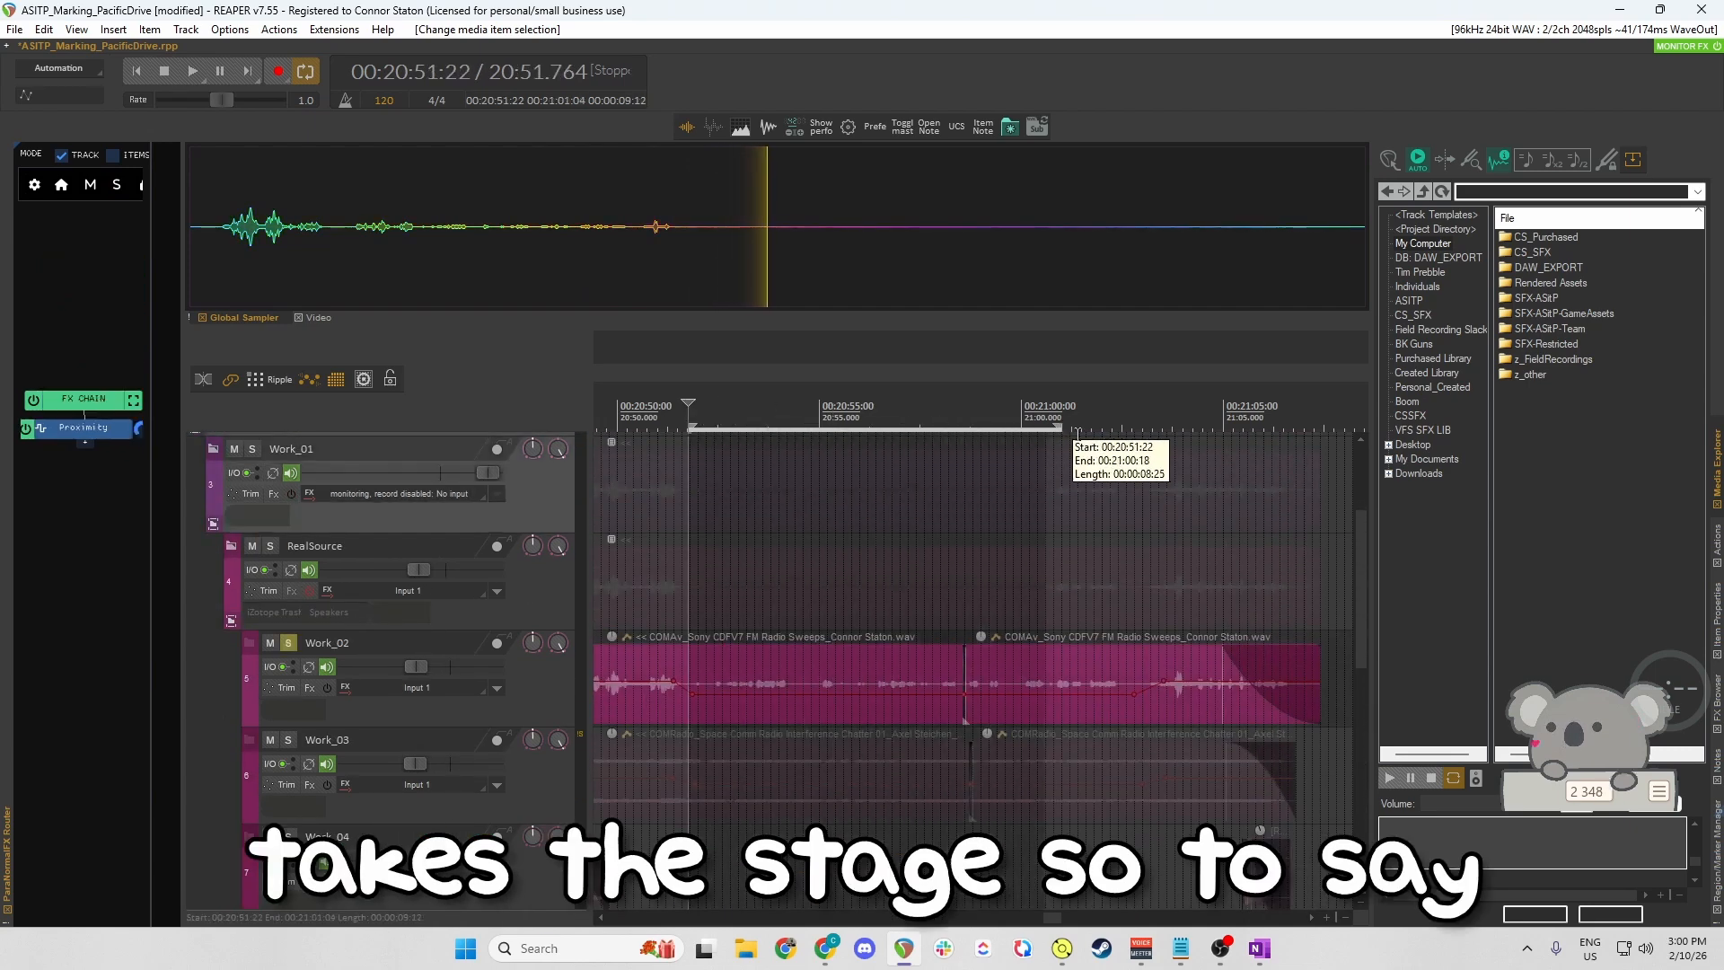
pyautogui.moveTo(1054, 431); pyautogui.dragTo(1133, 433)
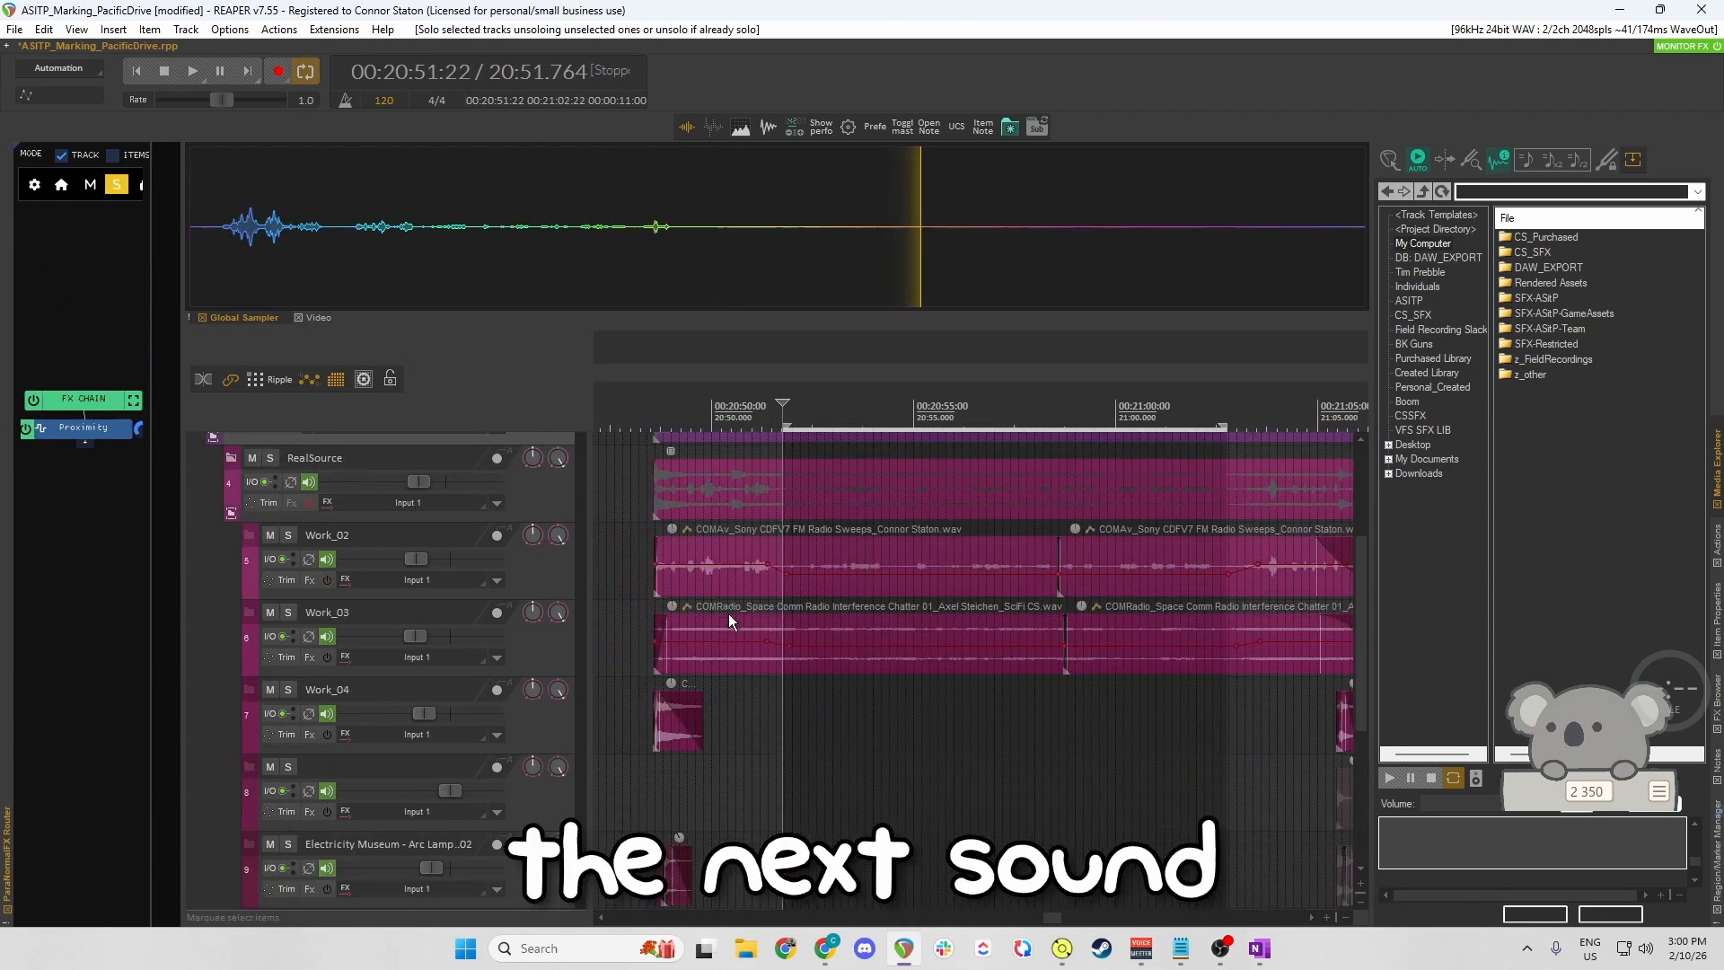
# Solo Work_03, play its Space Comm Radio Interference Chatter clips and clear the time selection.
pyautogui.click(724, 625)
pyautogui.press('s')
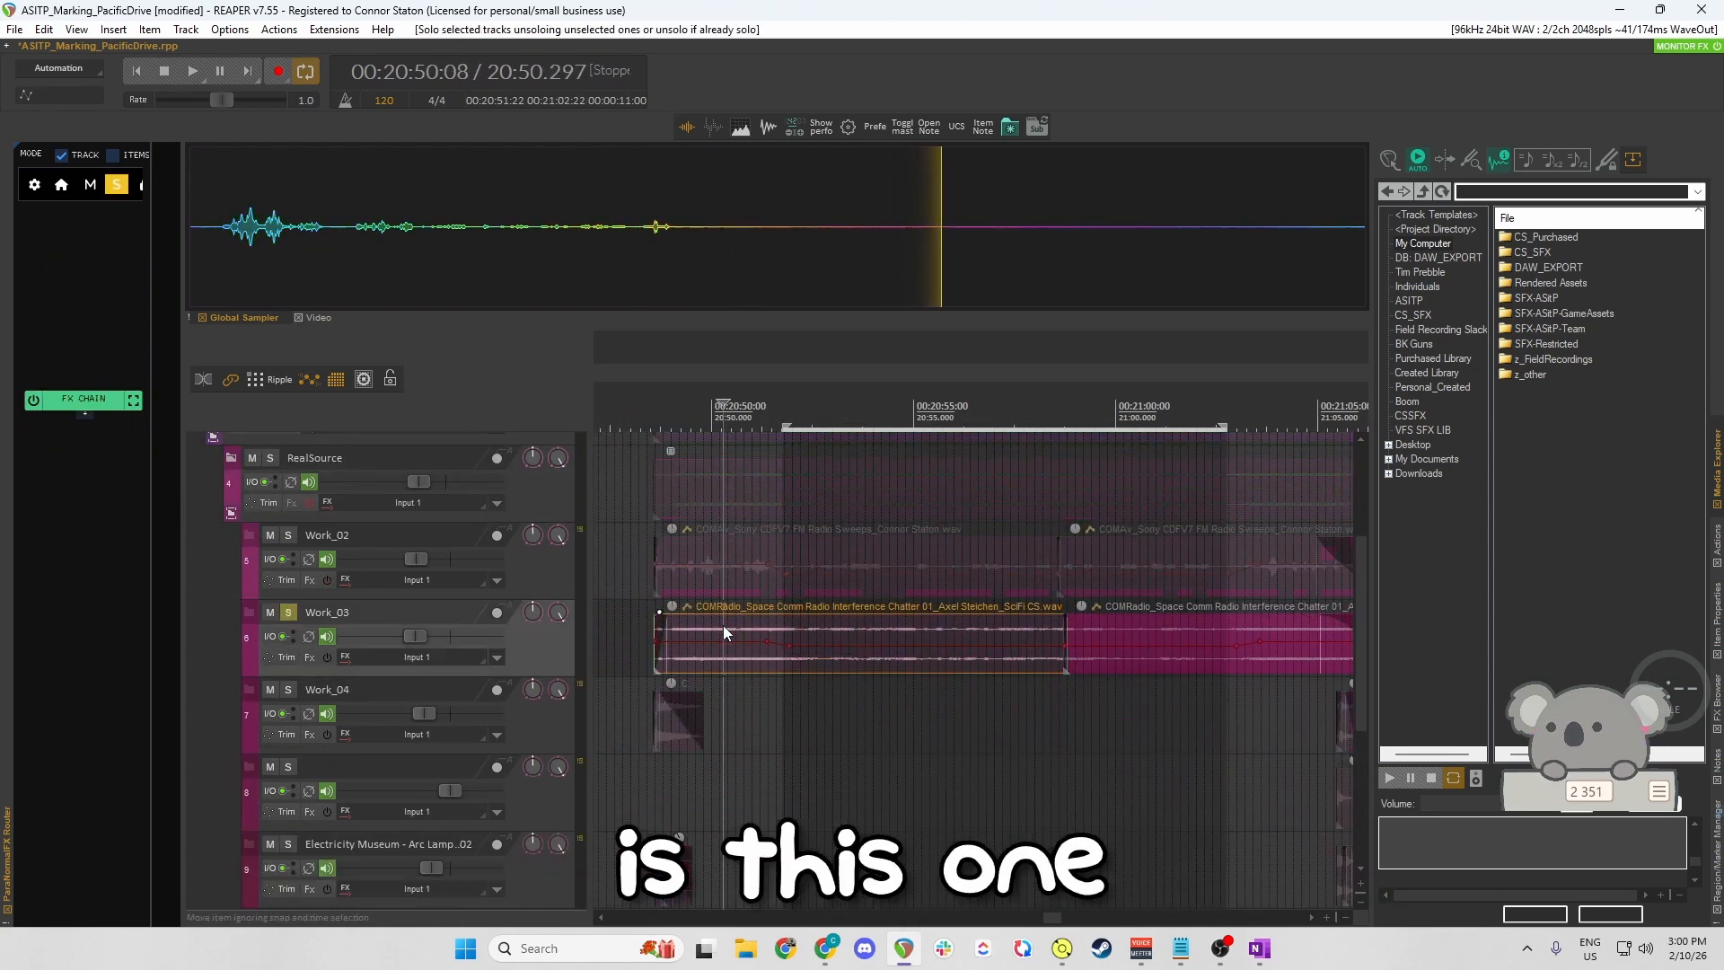
pyautogui.press('space')
pyautogui.press('Escape')
pyautogui.scroll(1, 754, 646)
pyautogui.scroll(2, 772, 654)
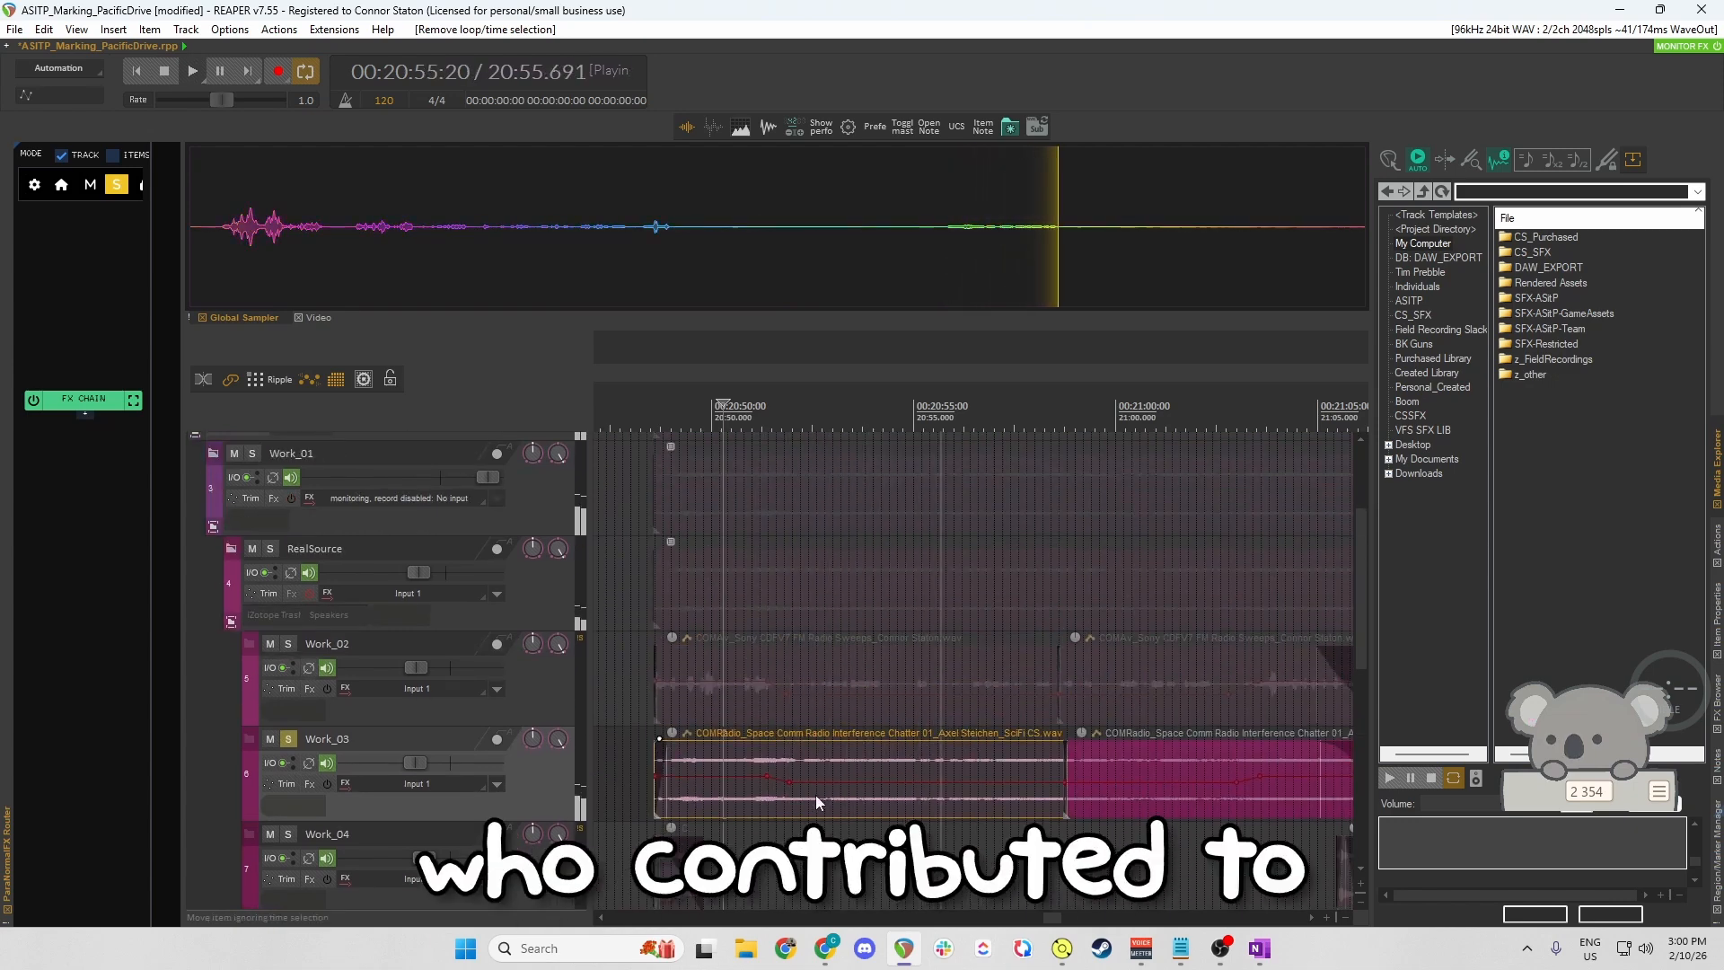
pyautogui.hscroll(2, 928, 800)
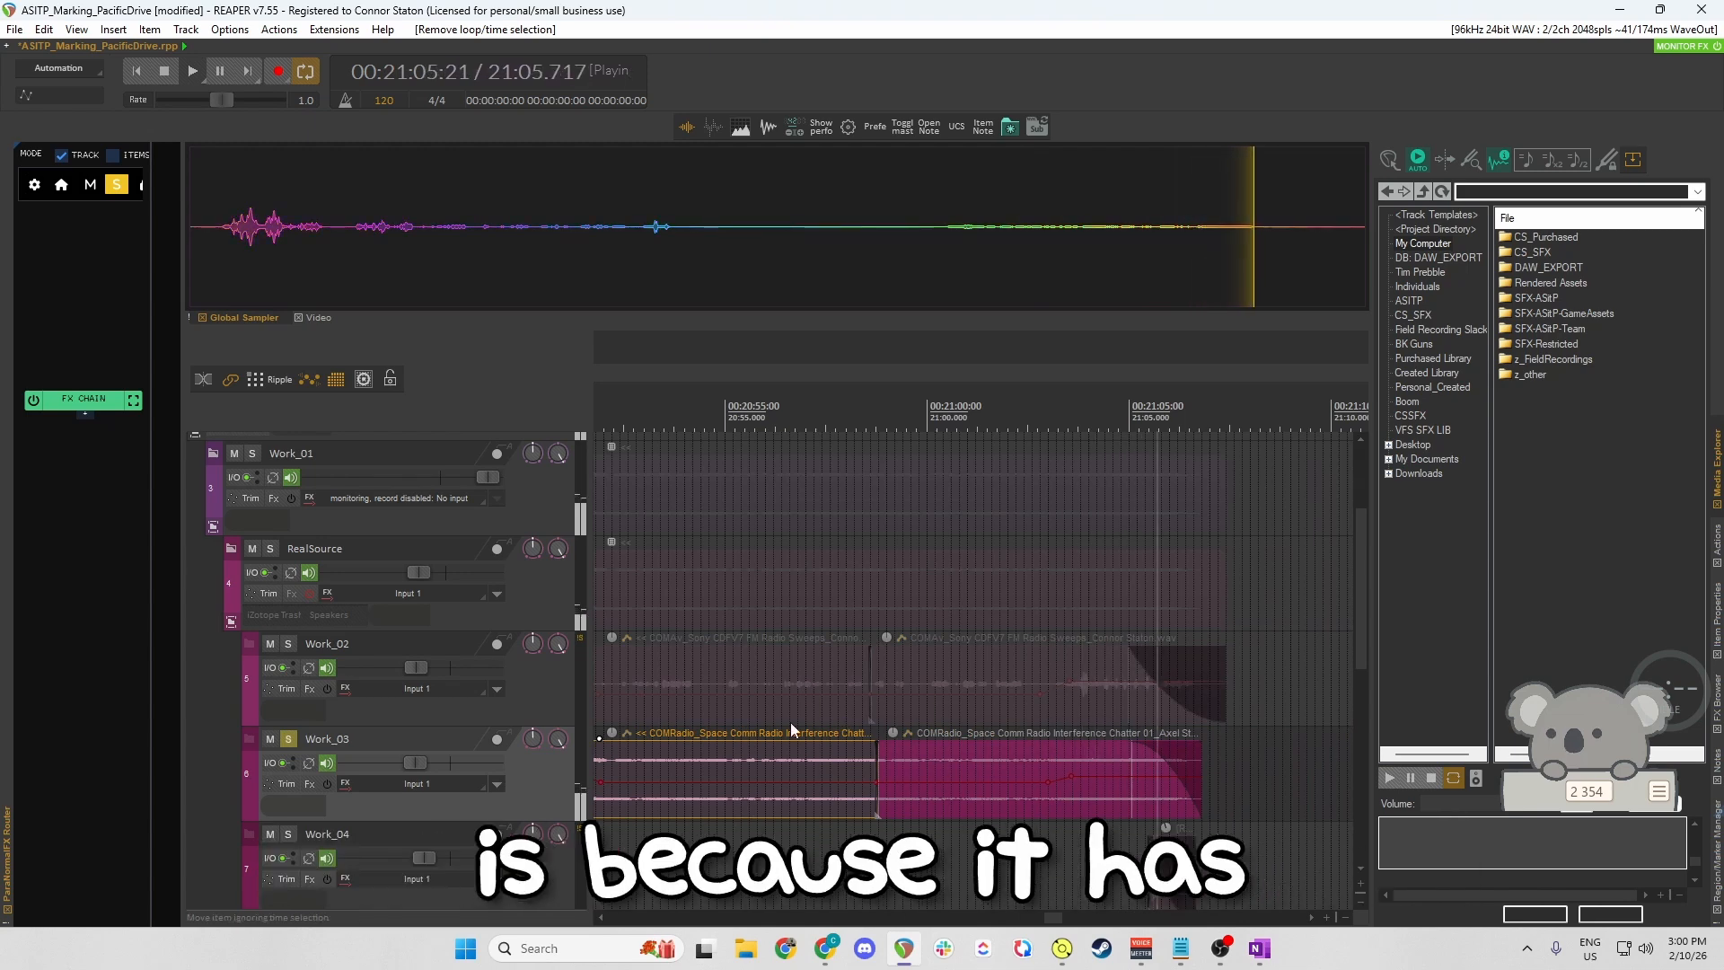
pyautogui.press('space')
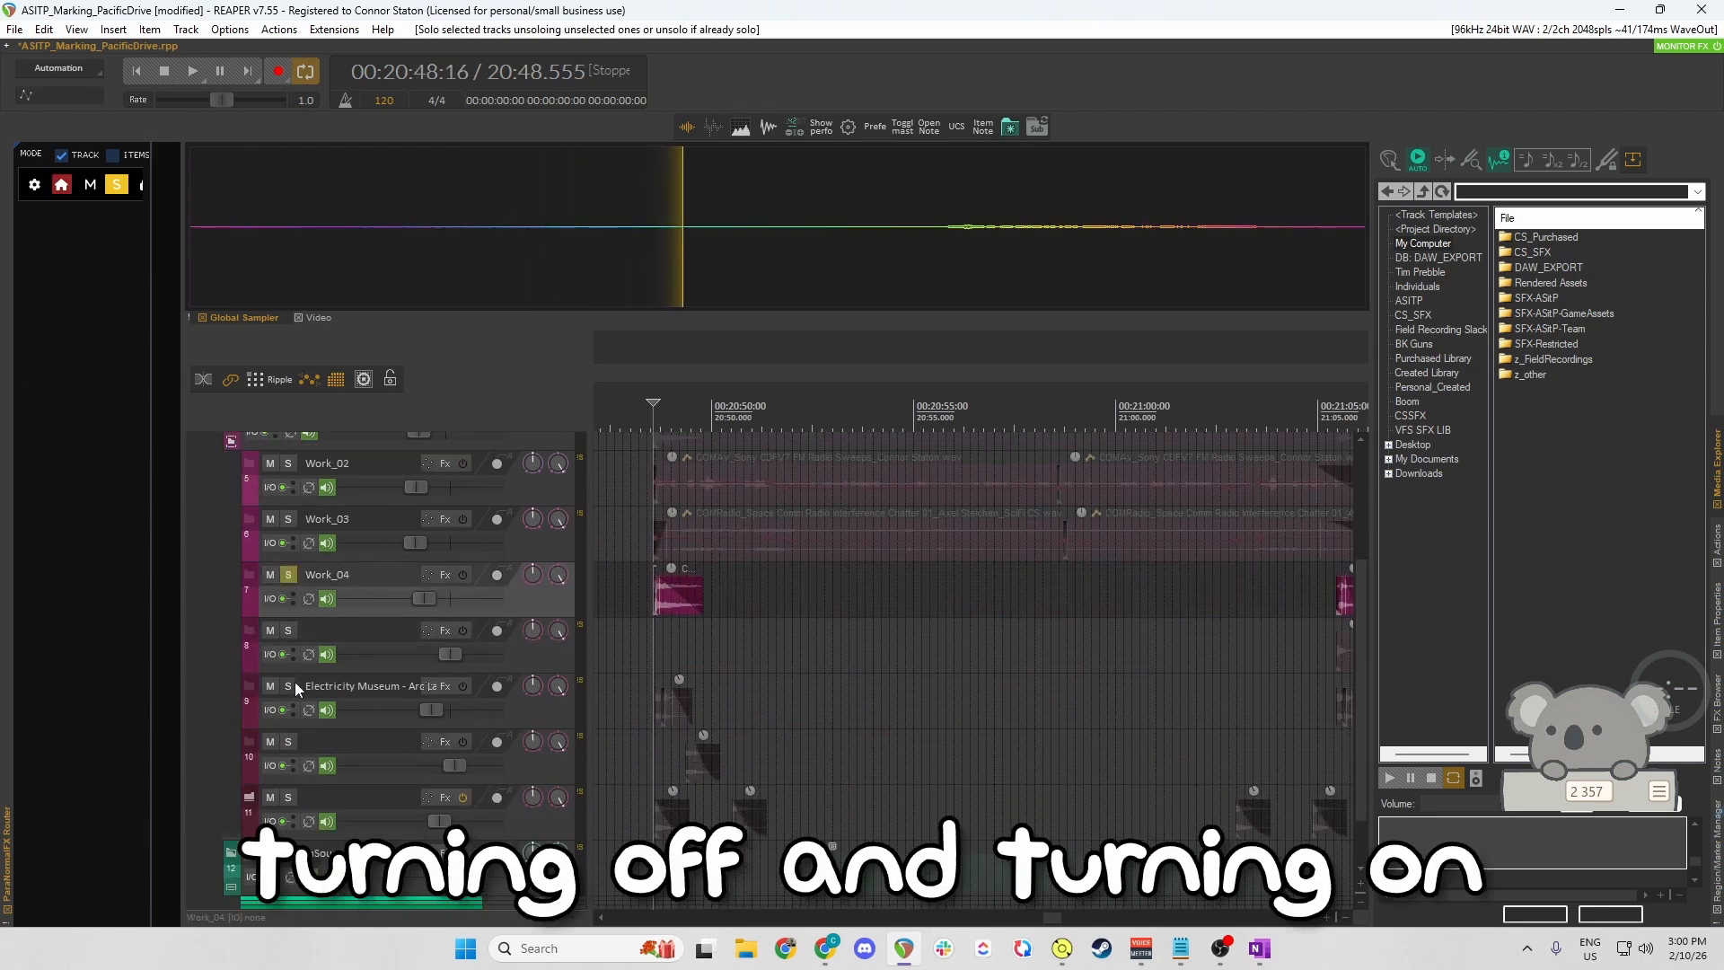
# Add the Electricity Museum track to the Work_04 solo and play their clips at the red siren's start and end.
pyautogui.click(292, 684)
pyautogui.press('space')
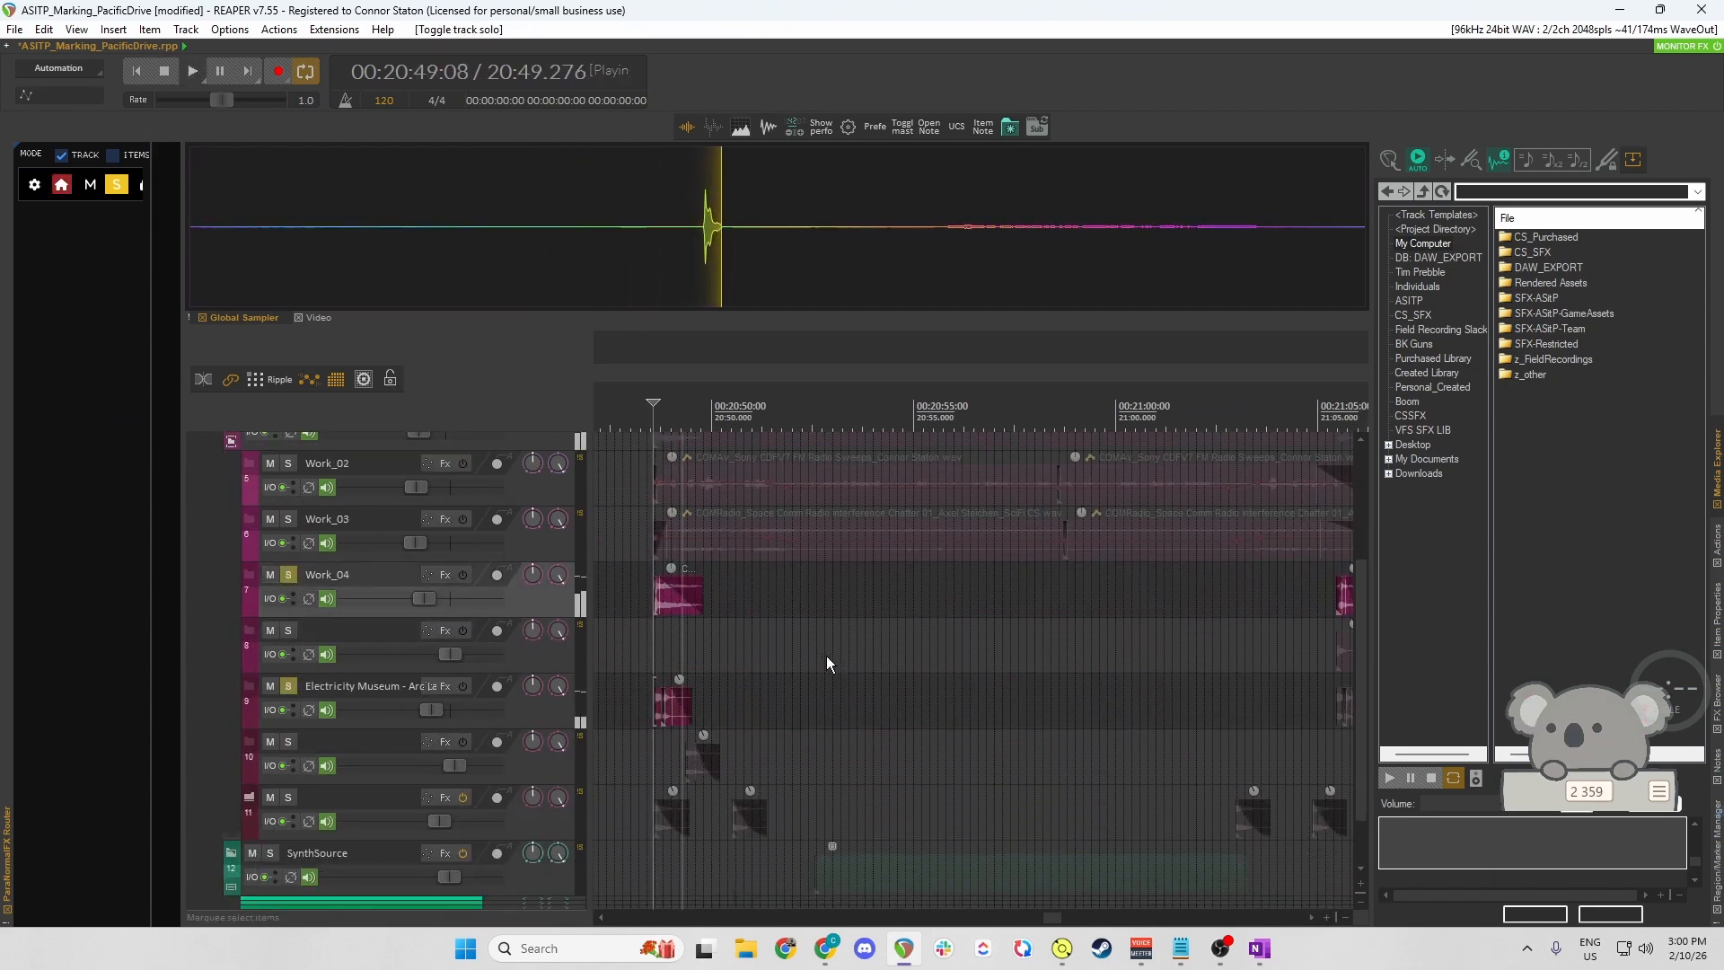
pyautogui.hscroll(5, 827, 658)
pyautogui.click(952, 596)
pyautogui.press('space')
pyautogui.press('space')
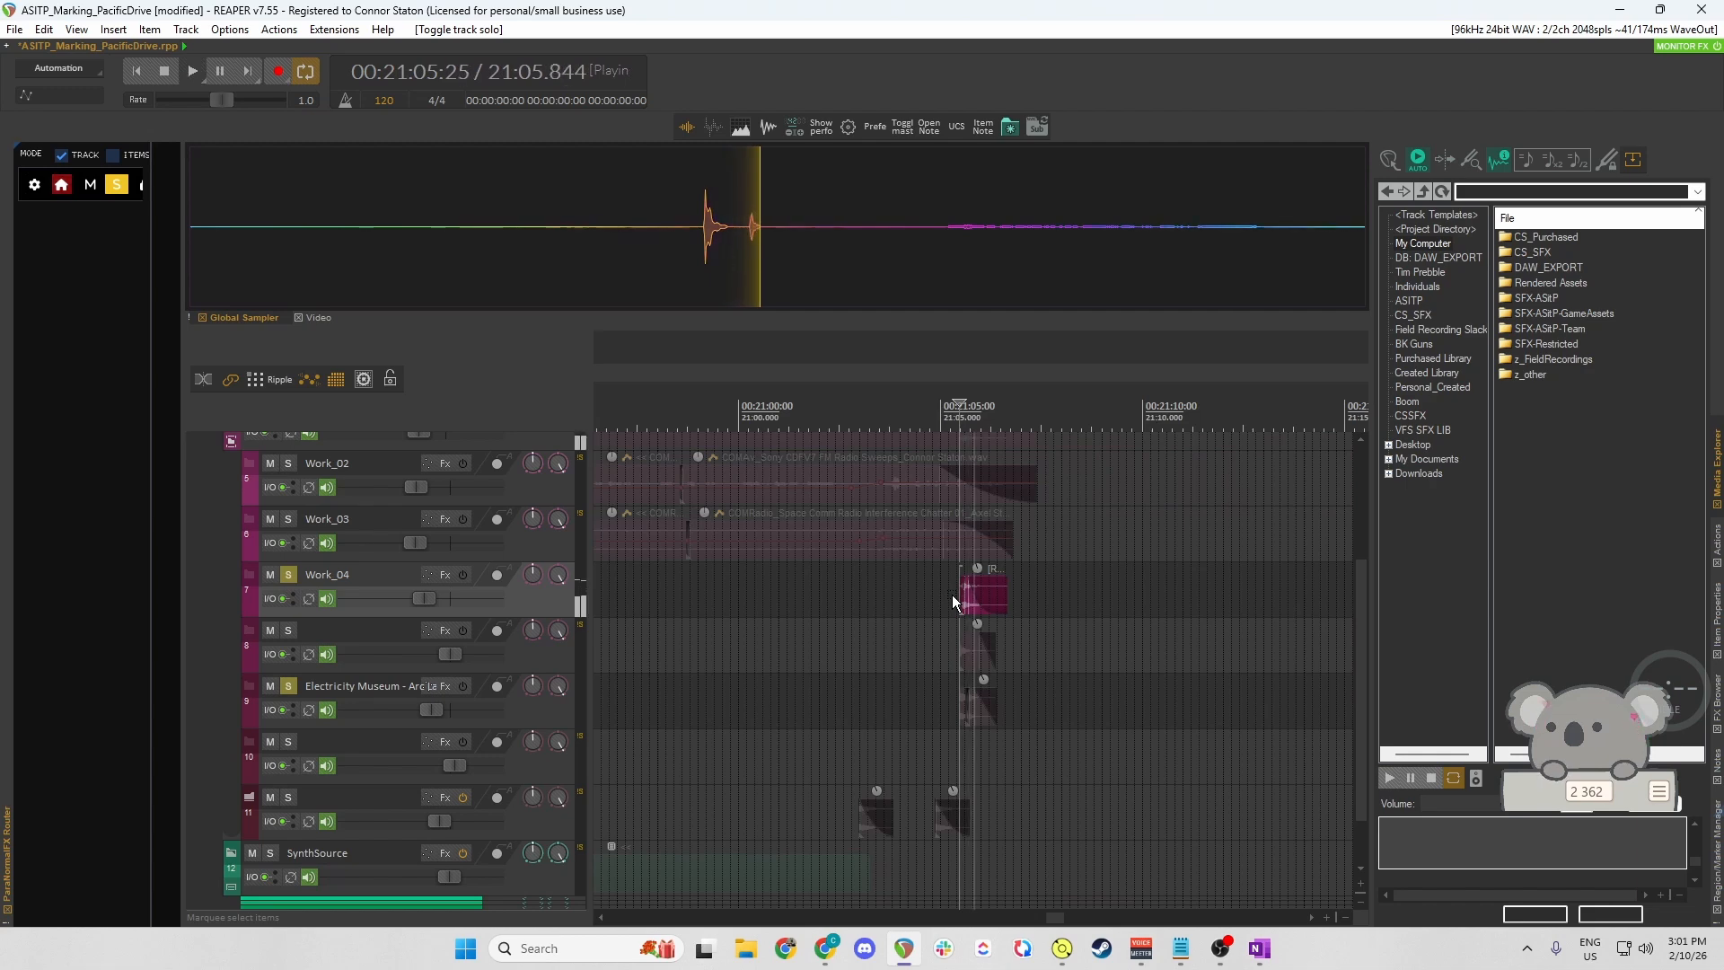
pyautogui.hscroll(-6, 951, 594)
pyautogui.press('space')
# Solo only track 11, above SynthSource, and play its short clips from the start of the red siren.
pyautogui.scroll(-1, 870, 748)
pyautogui.click(719, 752)
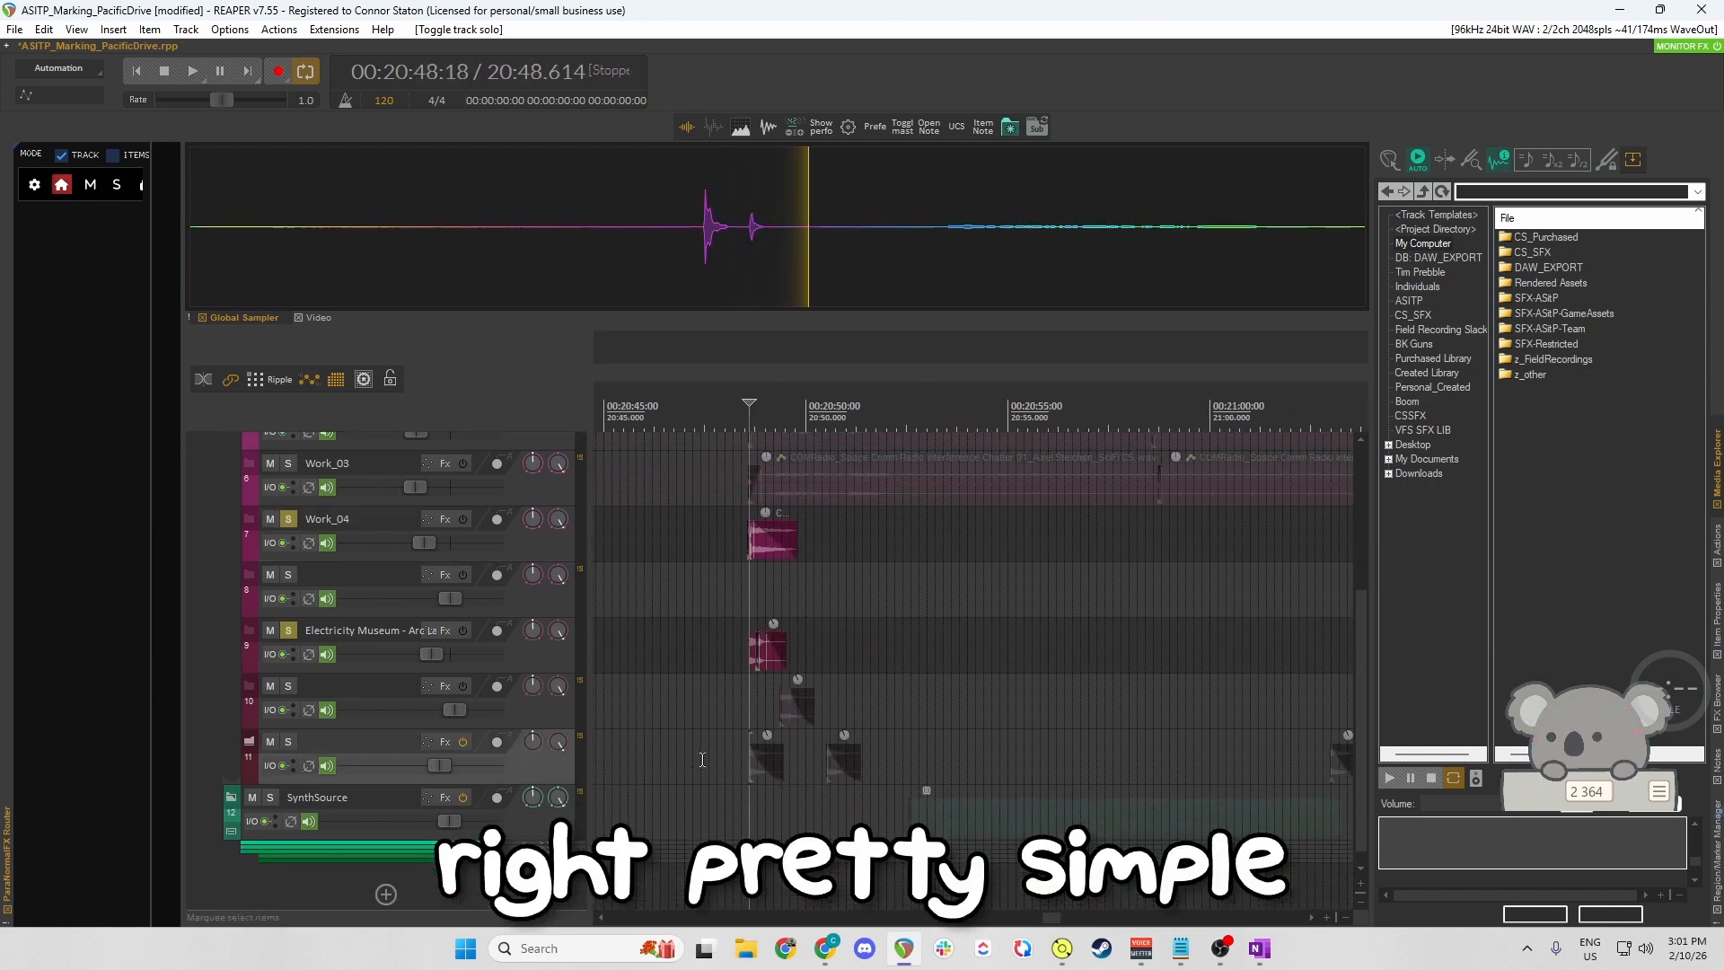
pyautogui.press('s')
pyautogui.hscroll(2, 719, 752)
pyautogui.hscroll(-2, 718, 753)
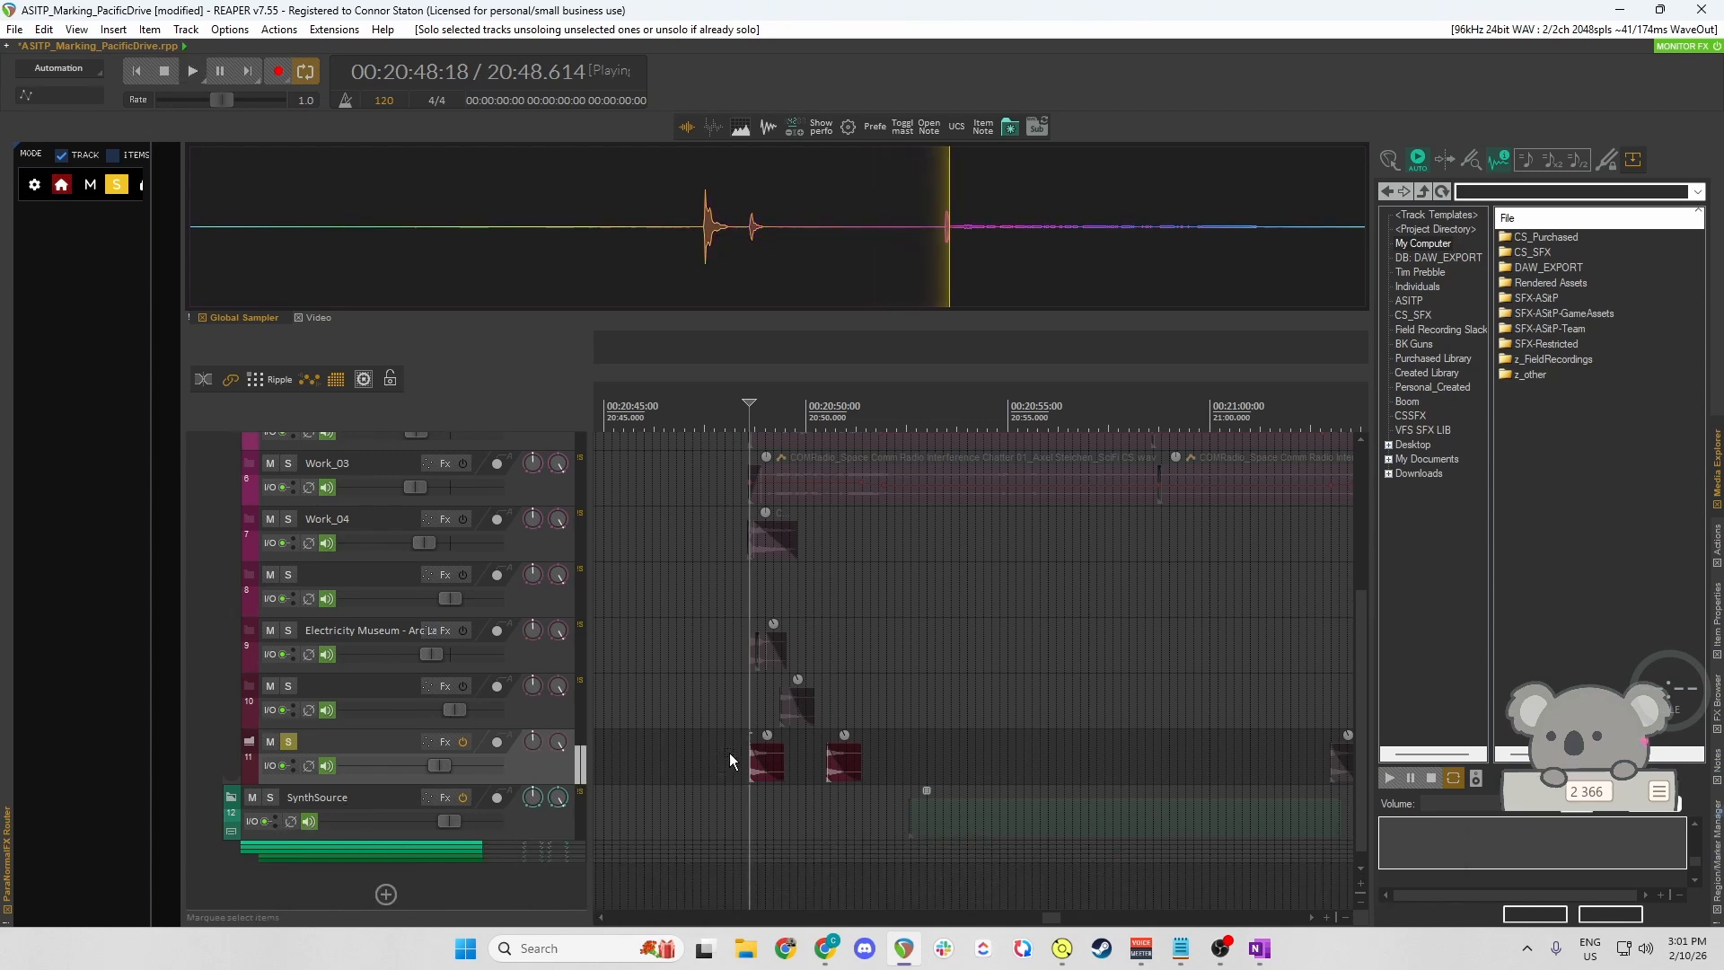
pyautogui.press('space')
pyautogui.press('space')
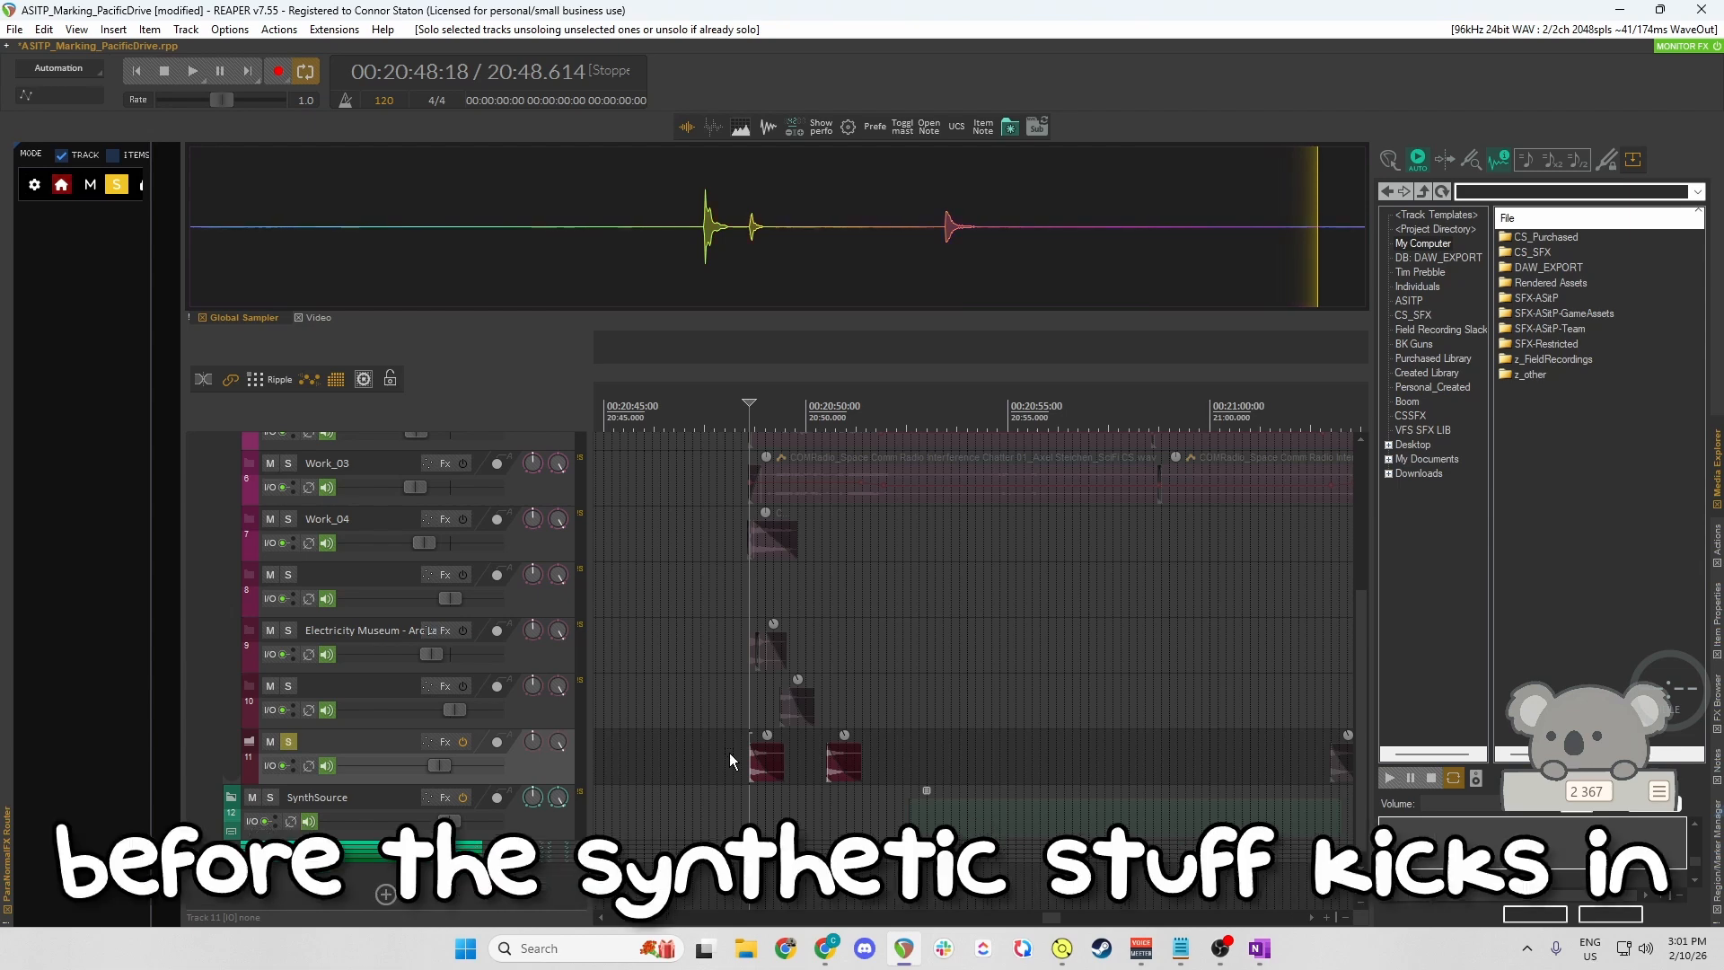
# Set a time selection from 00:20:53:24 to 00:21:00:05, clear it and return the cursor to the siren's start.
pyautogui.moveTo(961, 416); pyautogui.dragTo(1217, 417)
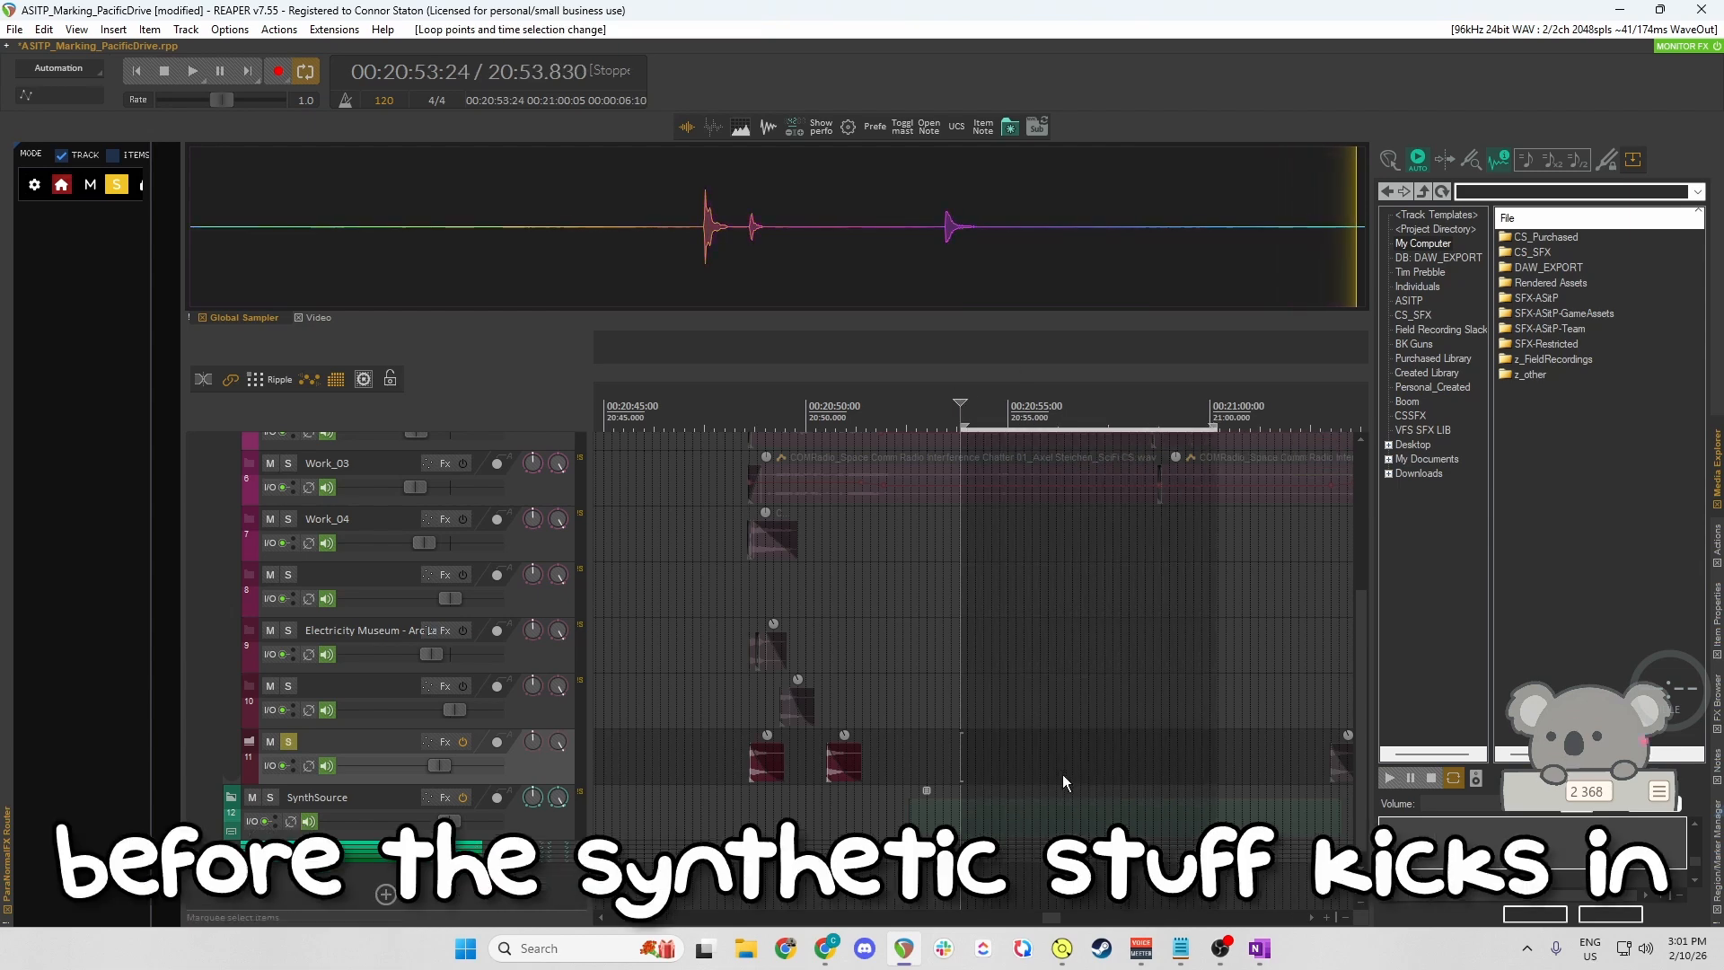
pyautogui.click(677, 742)
pyautogui.click(748, 742)
pyautogui.hscroll(2, 835, 744)
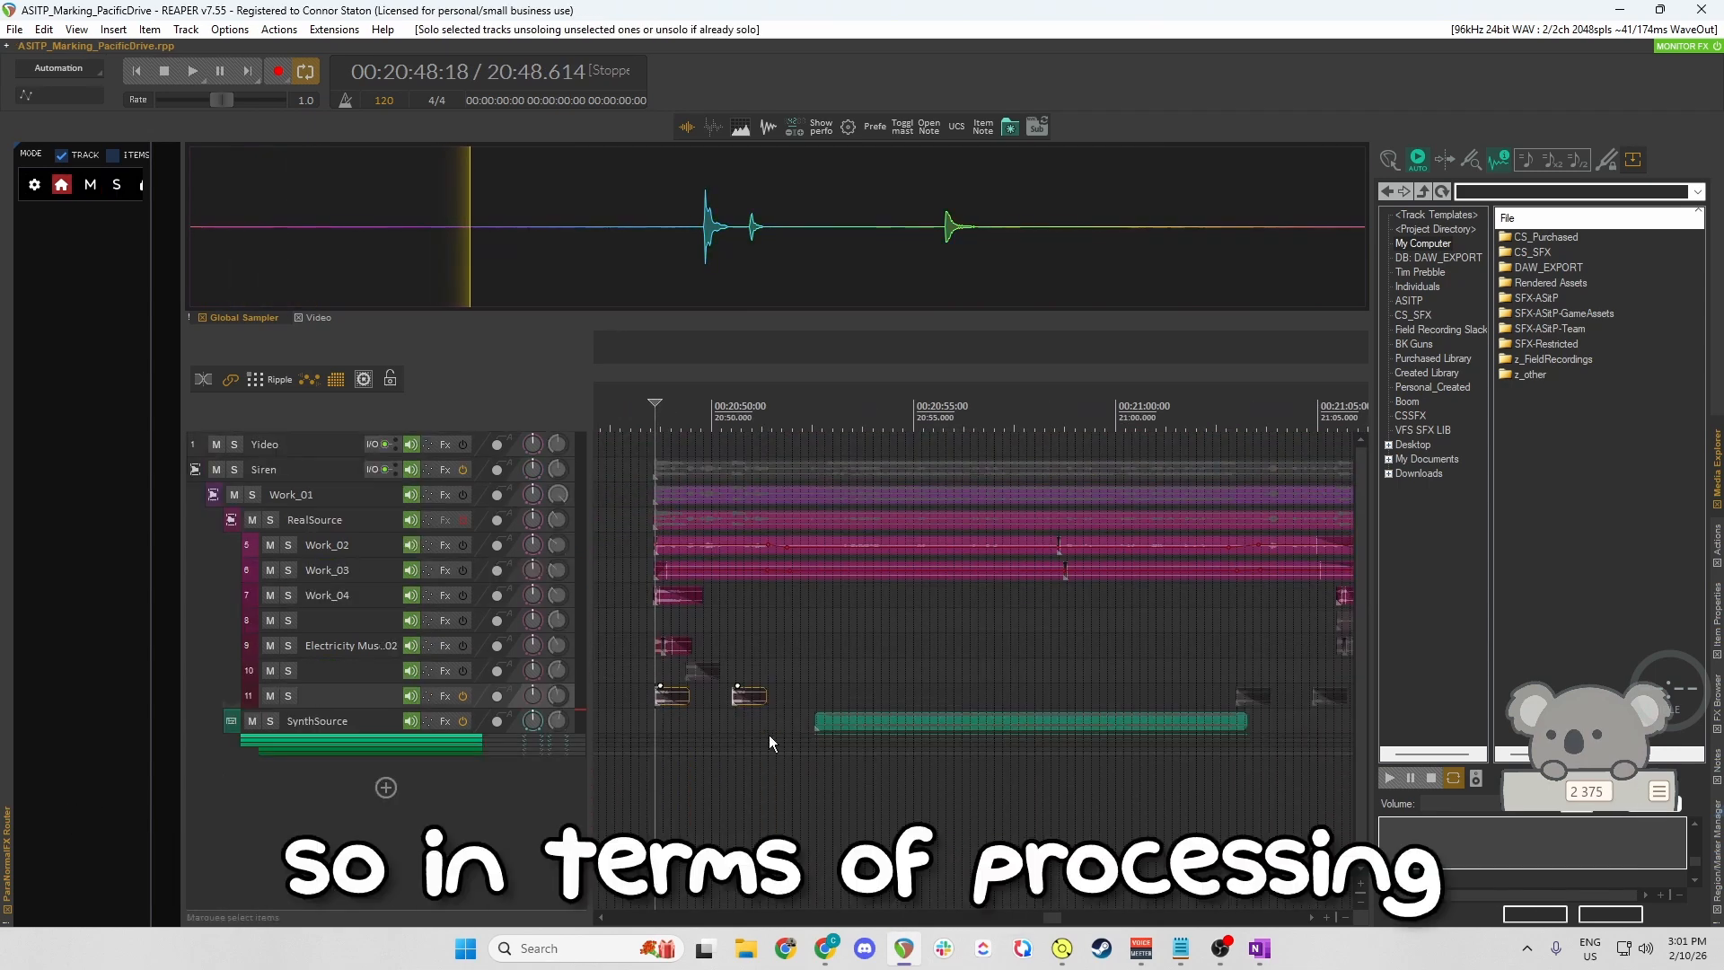
# Re-enable the RealSource folder's effects and open its effects chain.
pyautogui.scroll(3, 660, 727)
pyautogui.scroll(1, 648, 721)
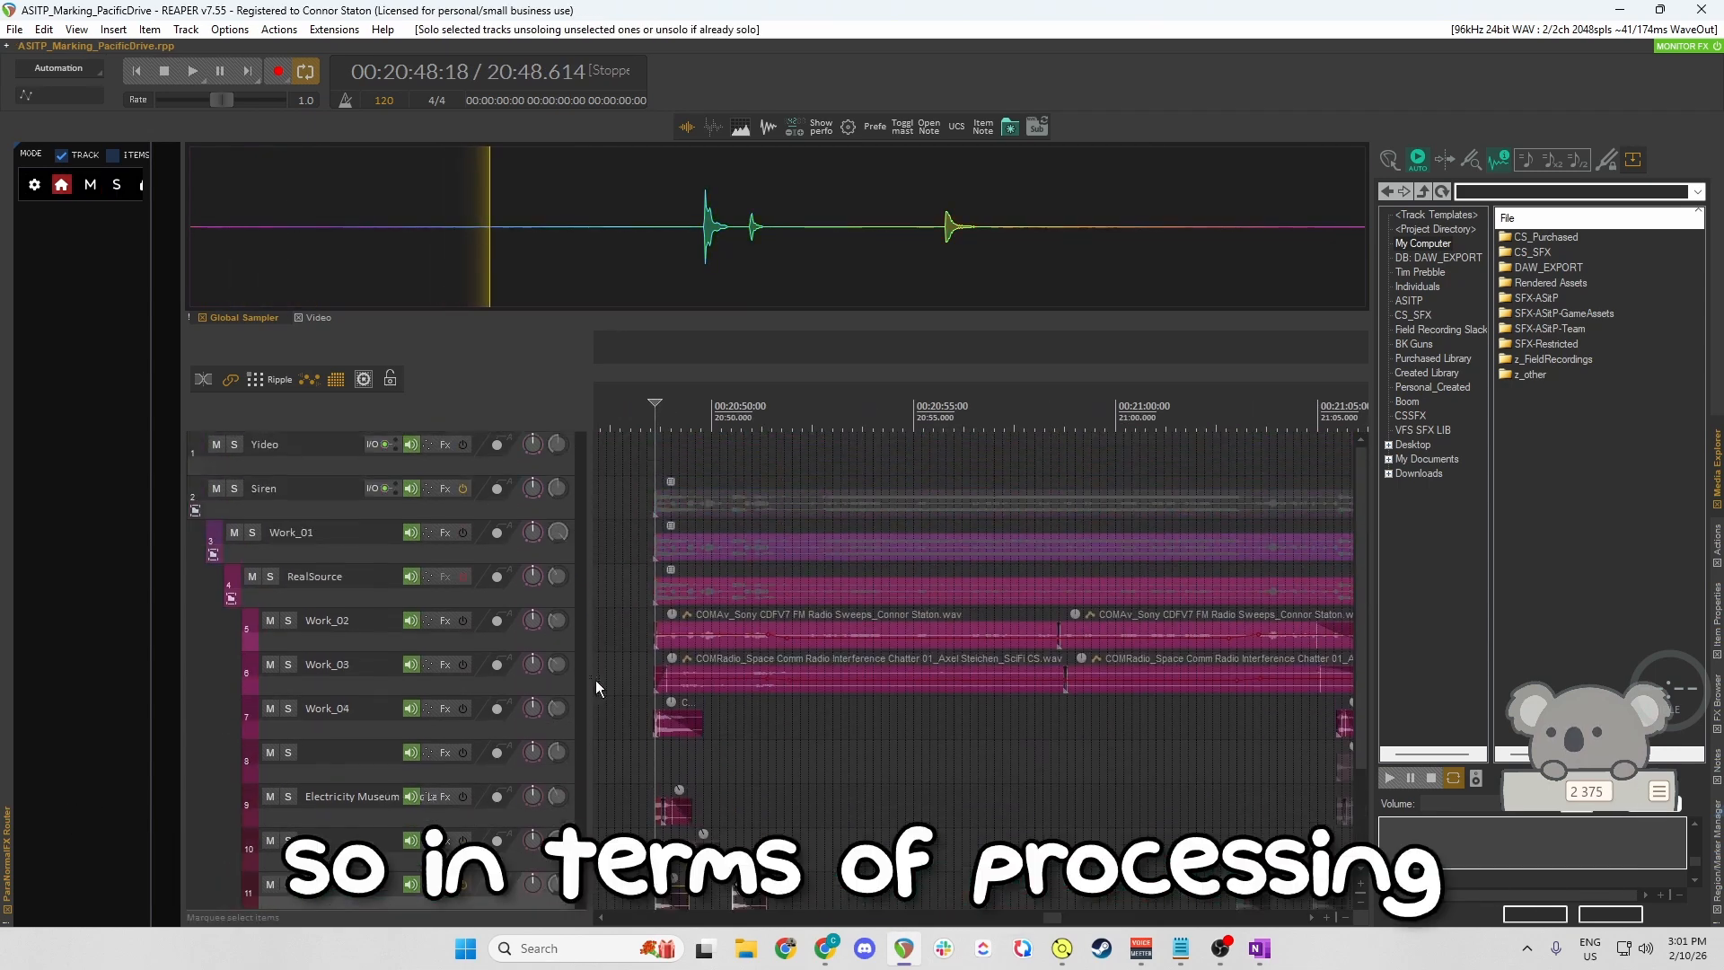
pyautogui.click(461, 575)
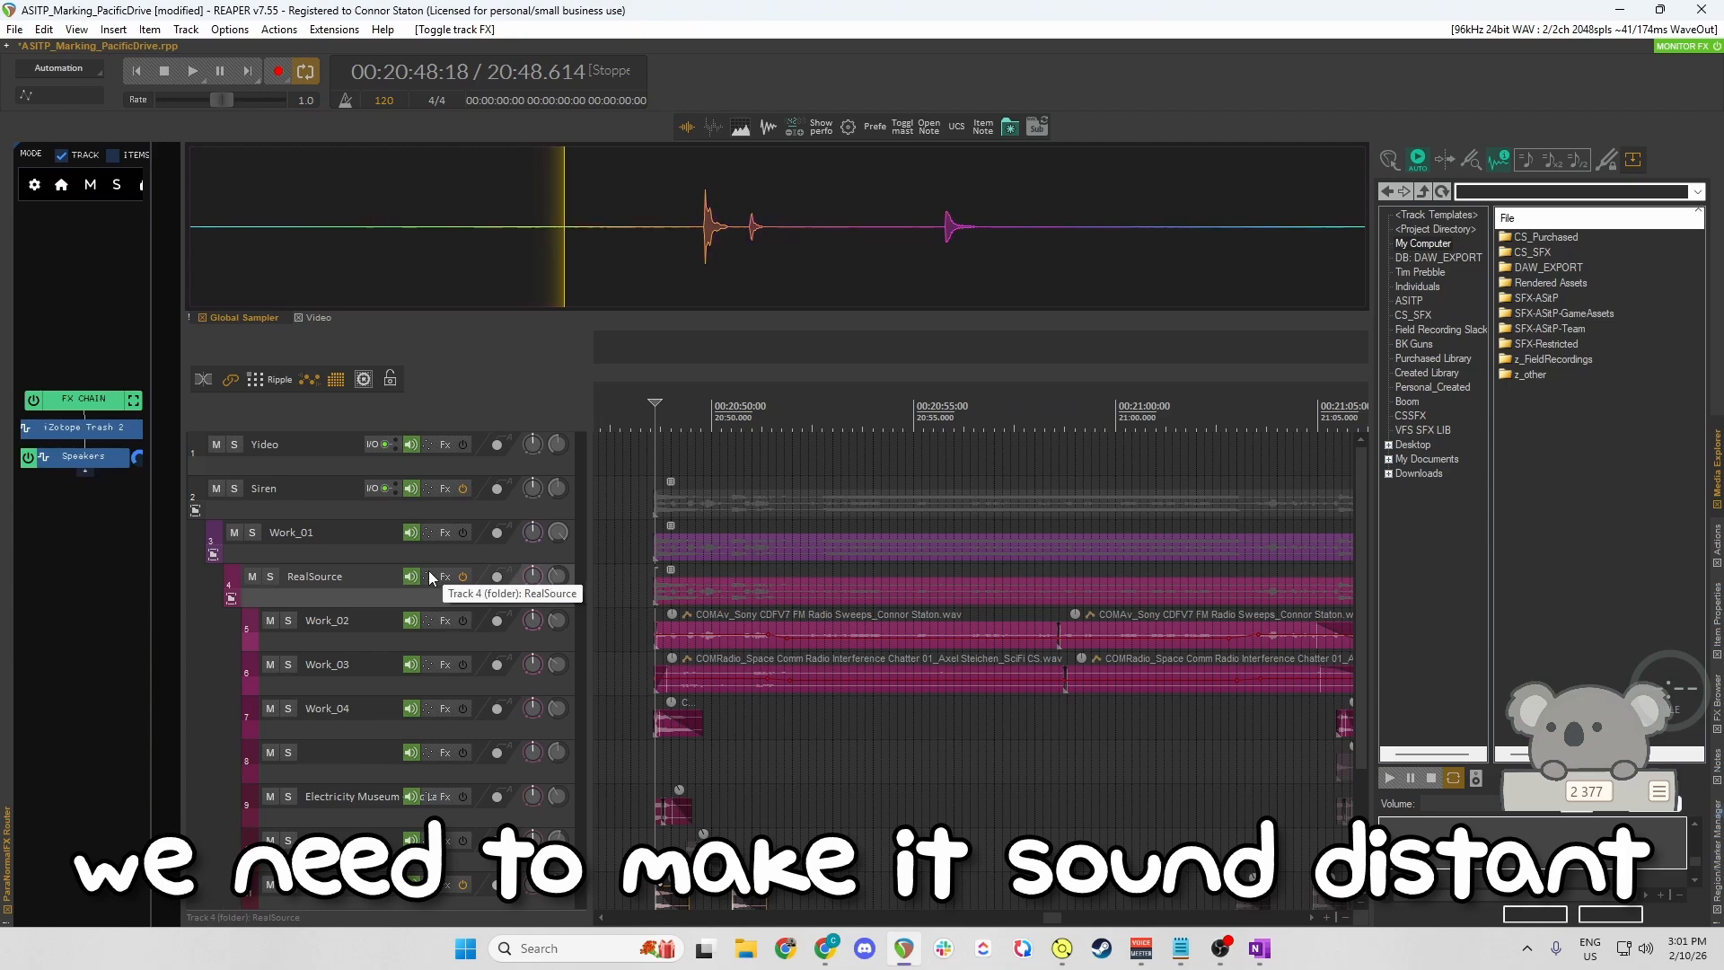
pyautogui.click(443, 575)
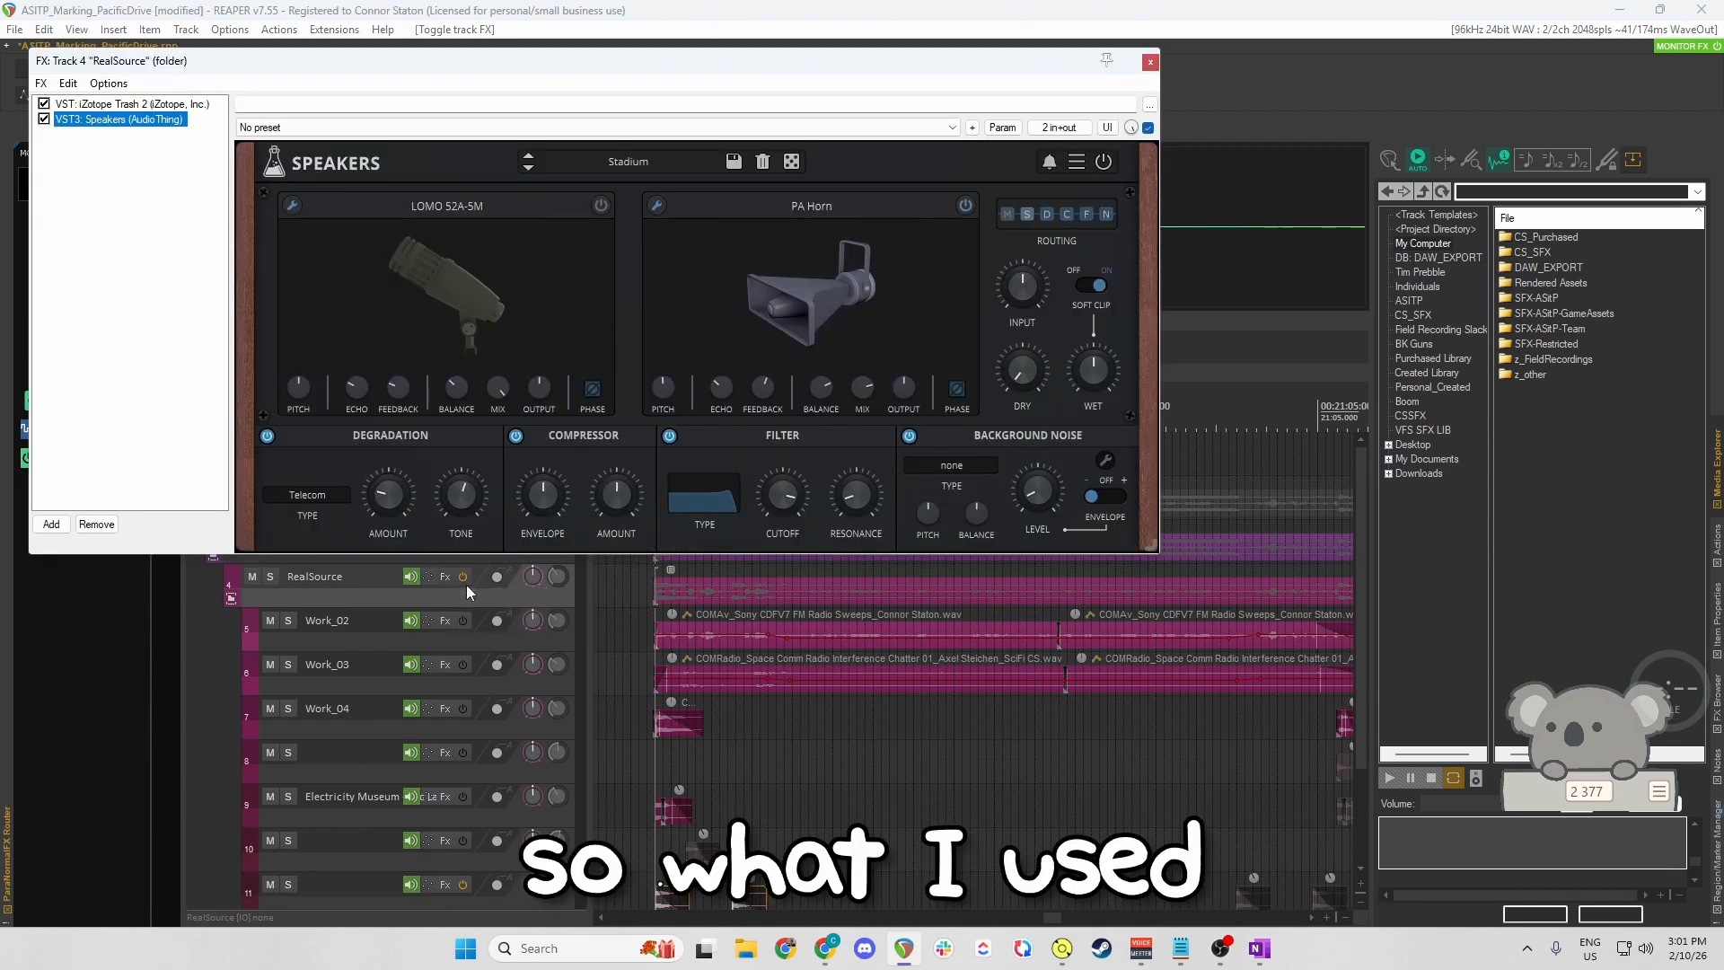
# Examine the iZotope Trash 2 distortion settings and the Stadium preset of the Speakers plugin on RealSource.
pyautogui.click(133, 104)
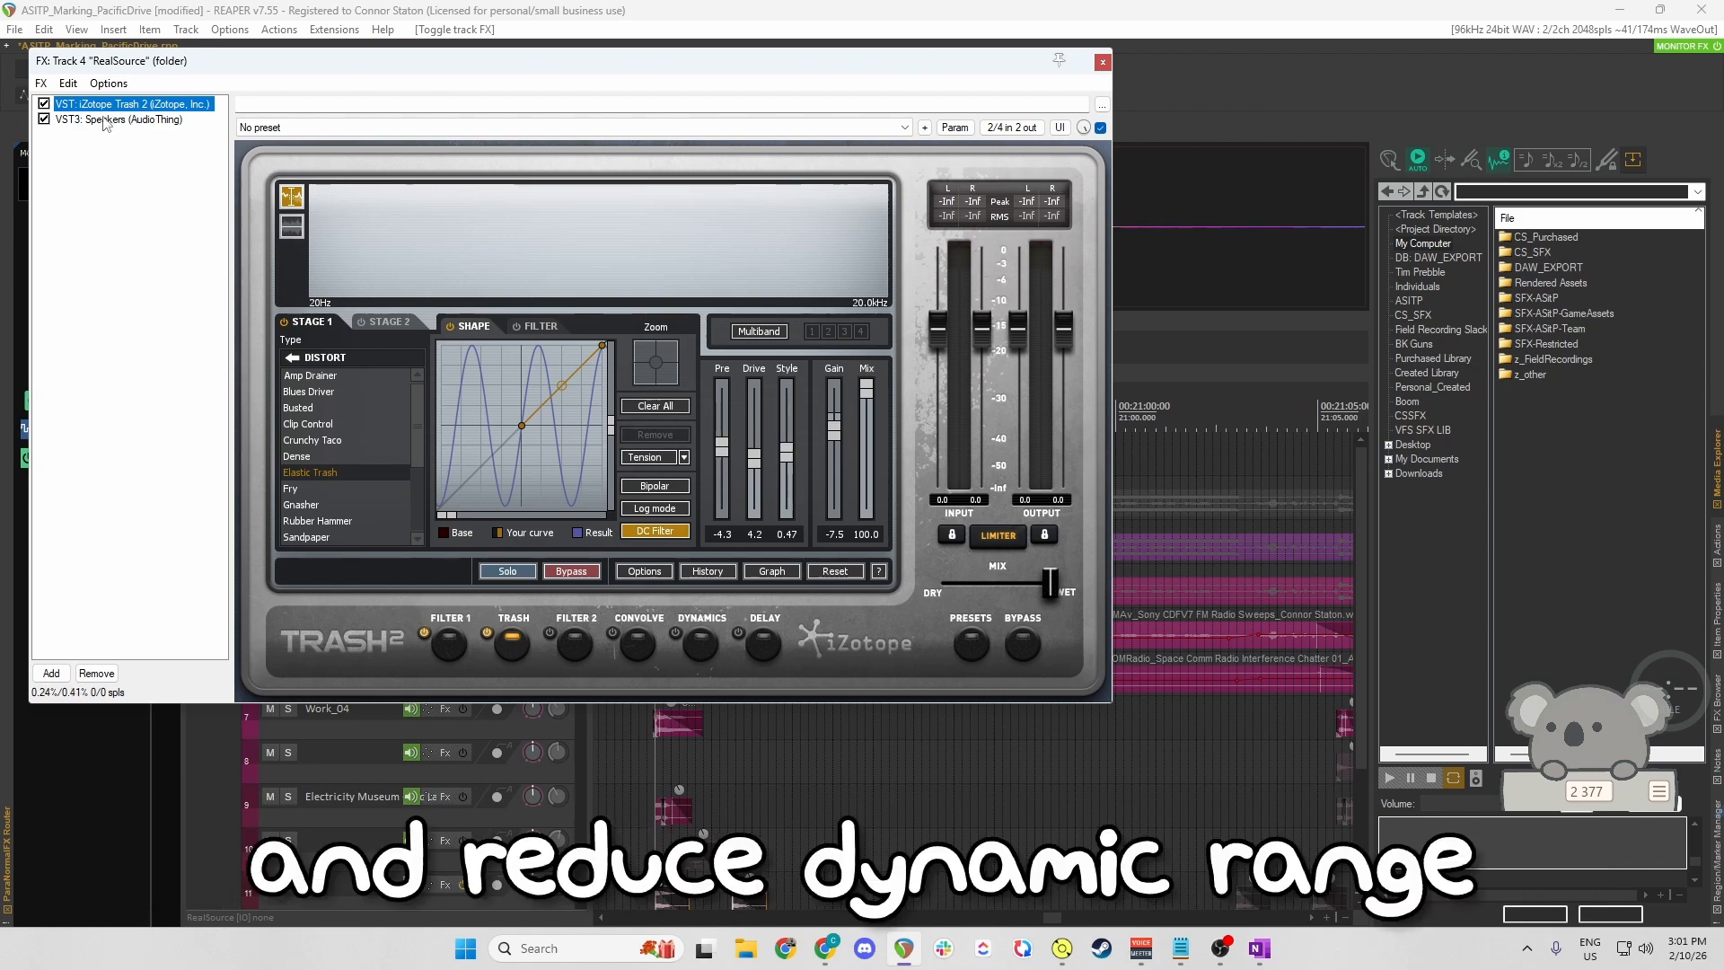
pyautogui.click(100, 120)
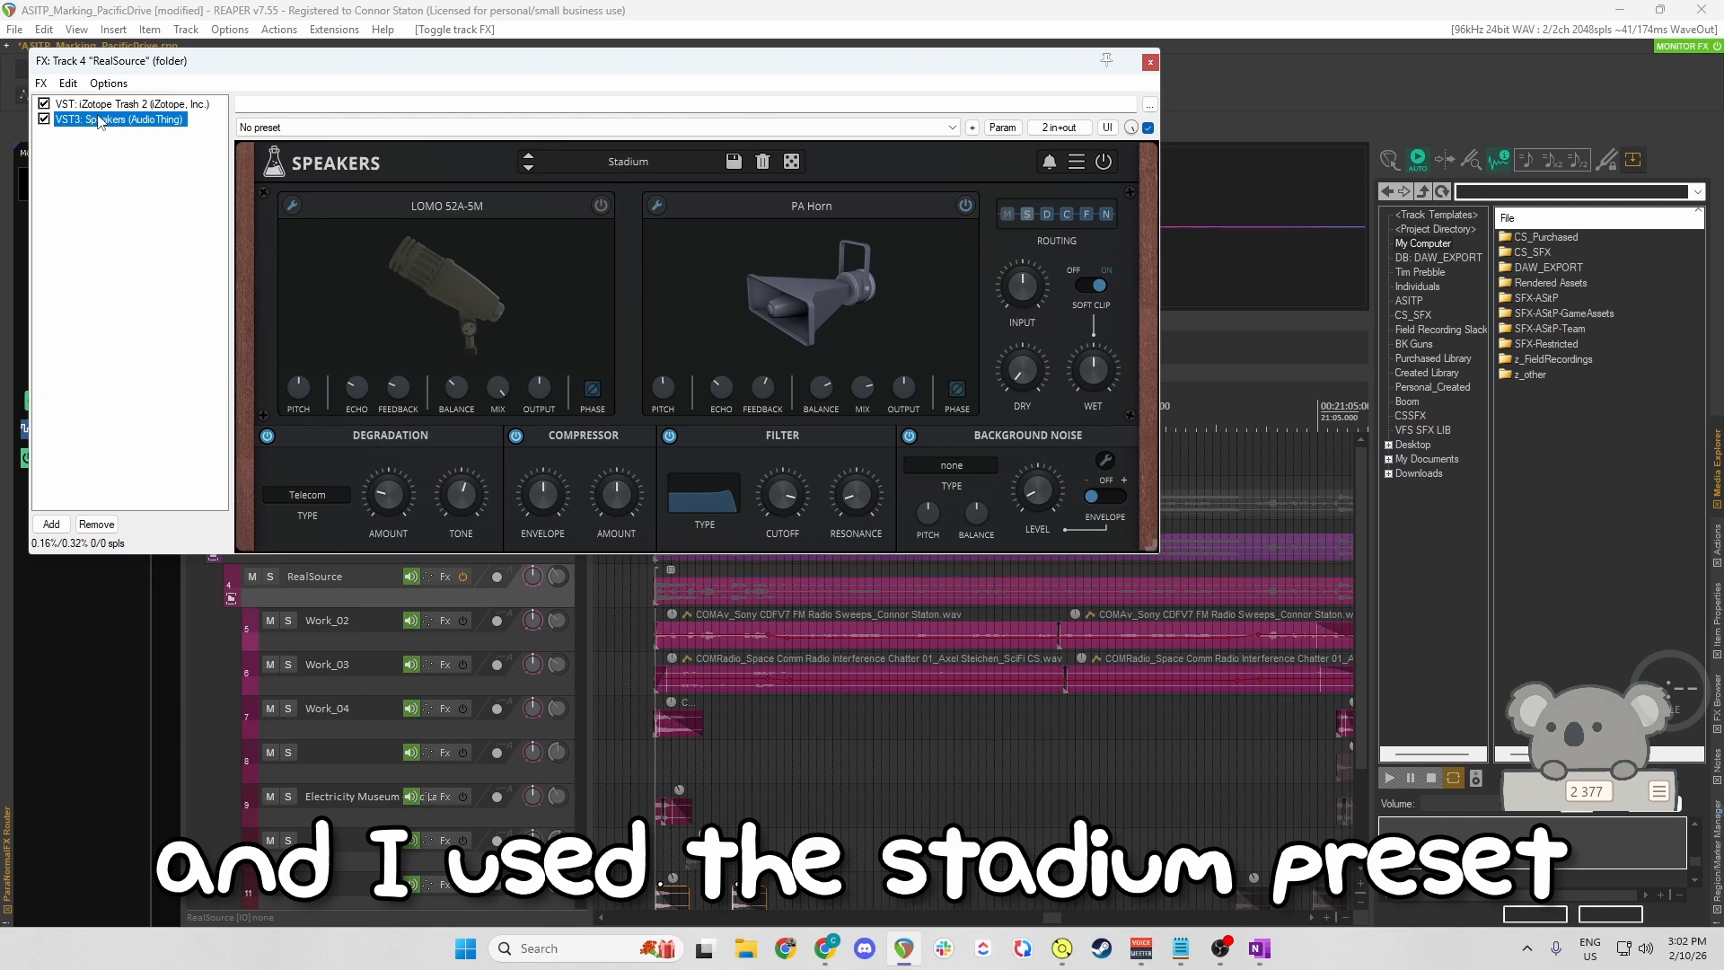
pyautogui.click(478, 158)
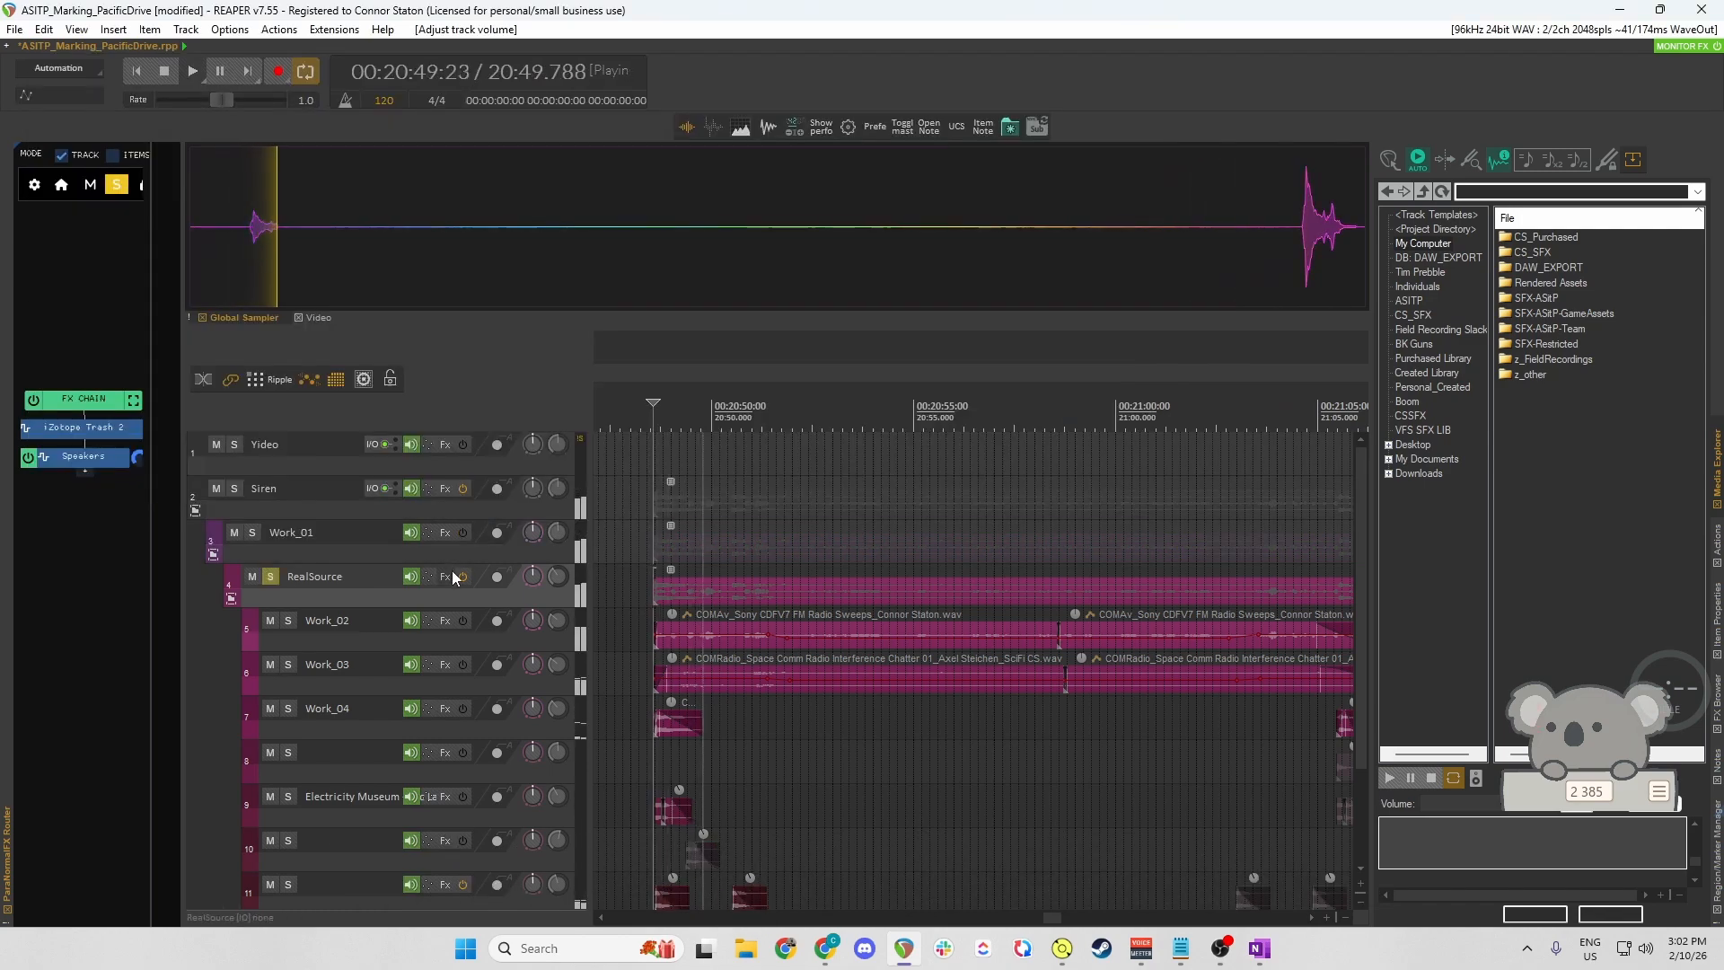
# Reopen the Speakers plugin during the soloed RealSource playback and select the short clips from Work_04 down to track 11.
pyautogui.click(446, 576)
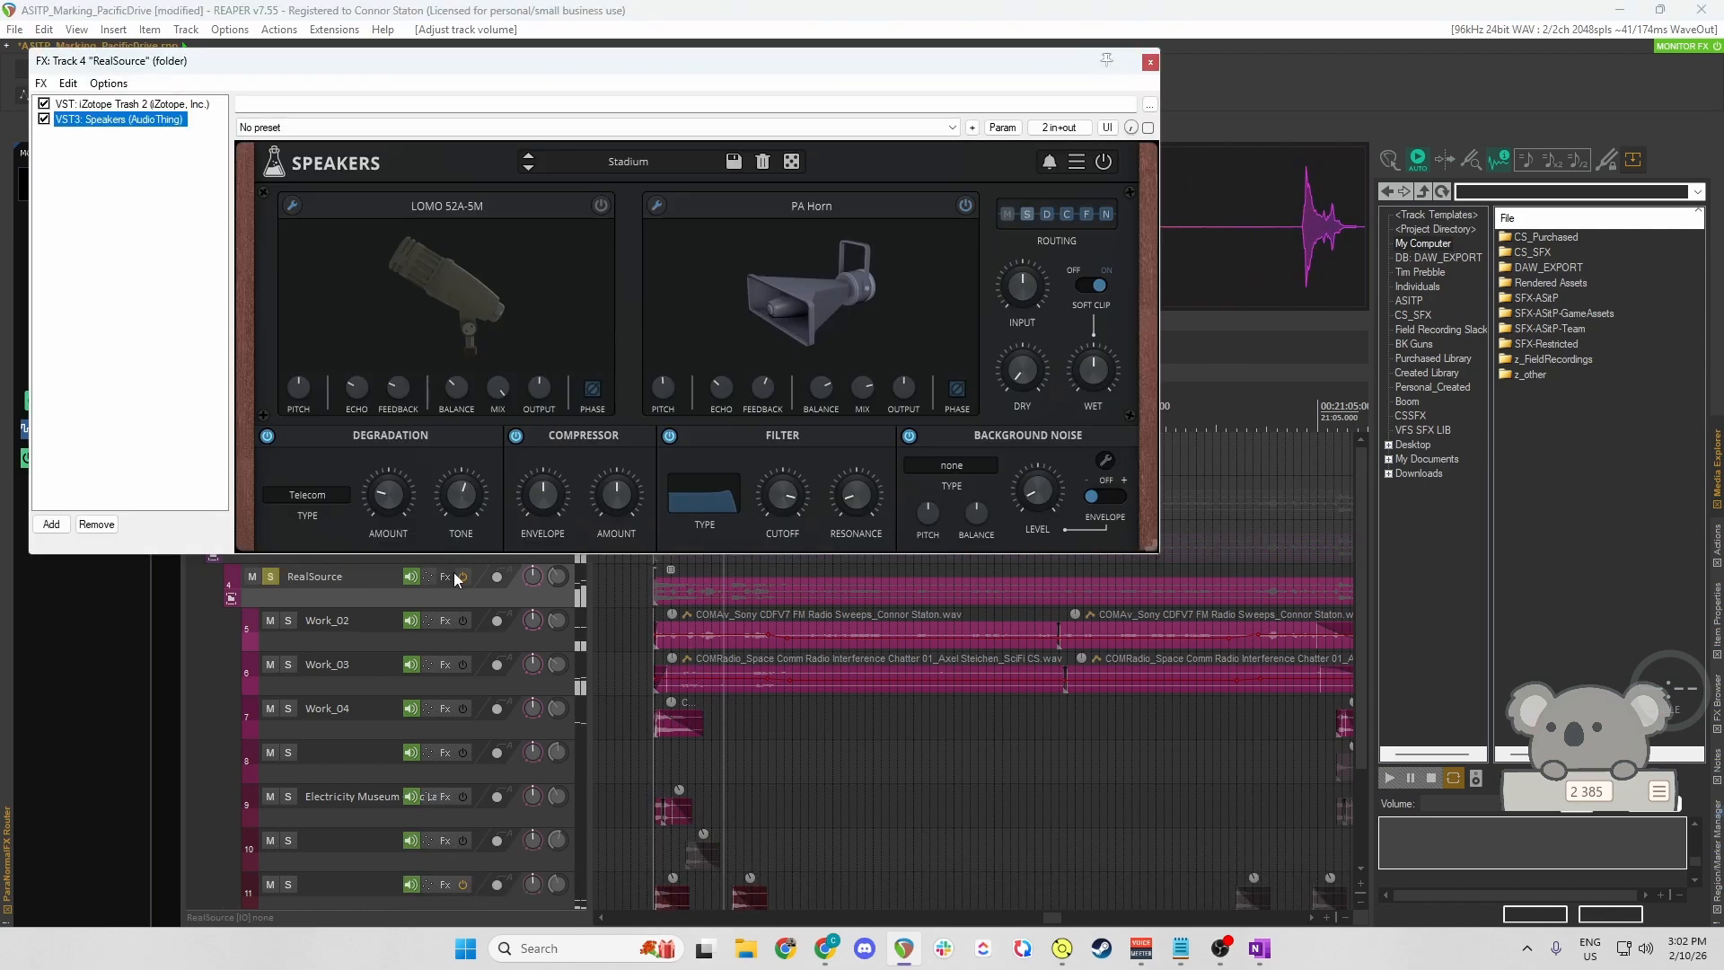
pyautogui.scroll(-3, 656, 659)
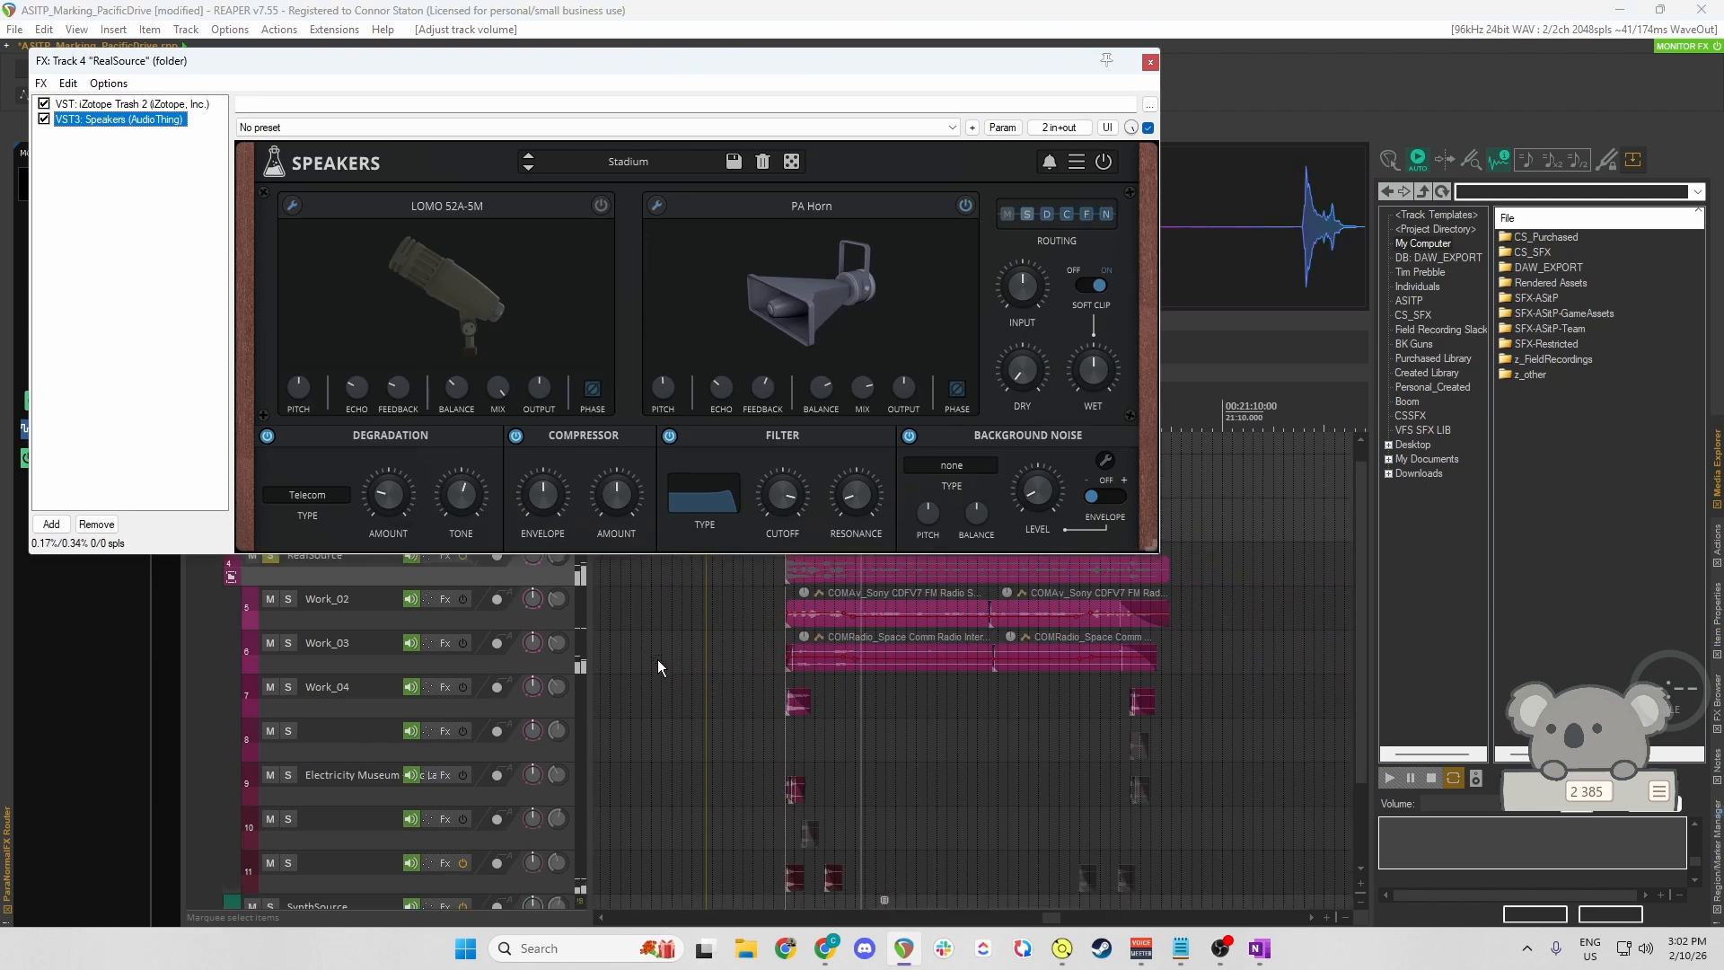
pyautogui.hscroll(-3, 715, 669)
pyautogui.scroll(2, 715, 669)
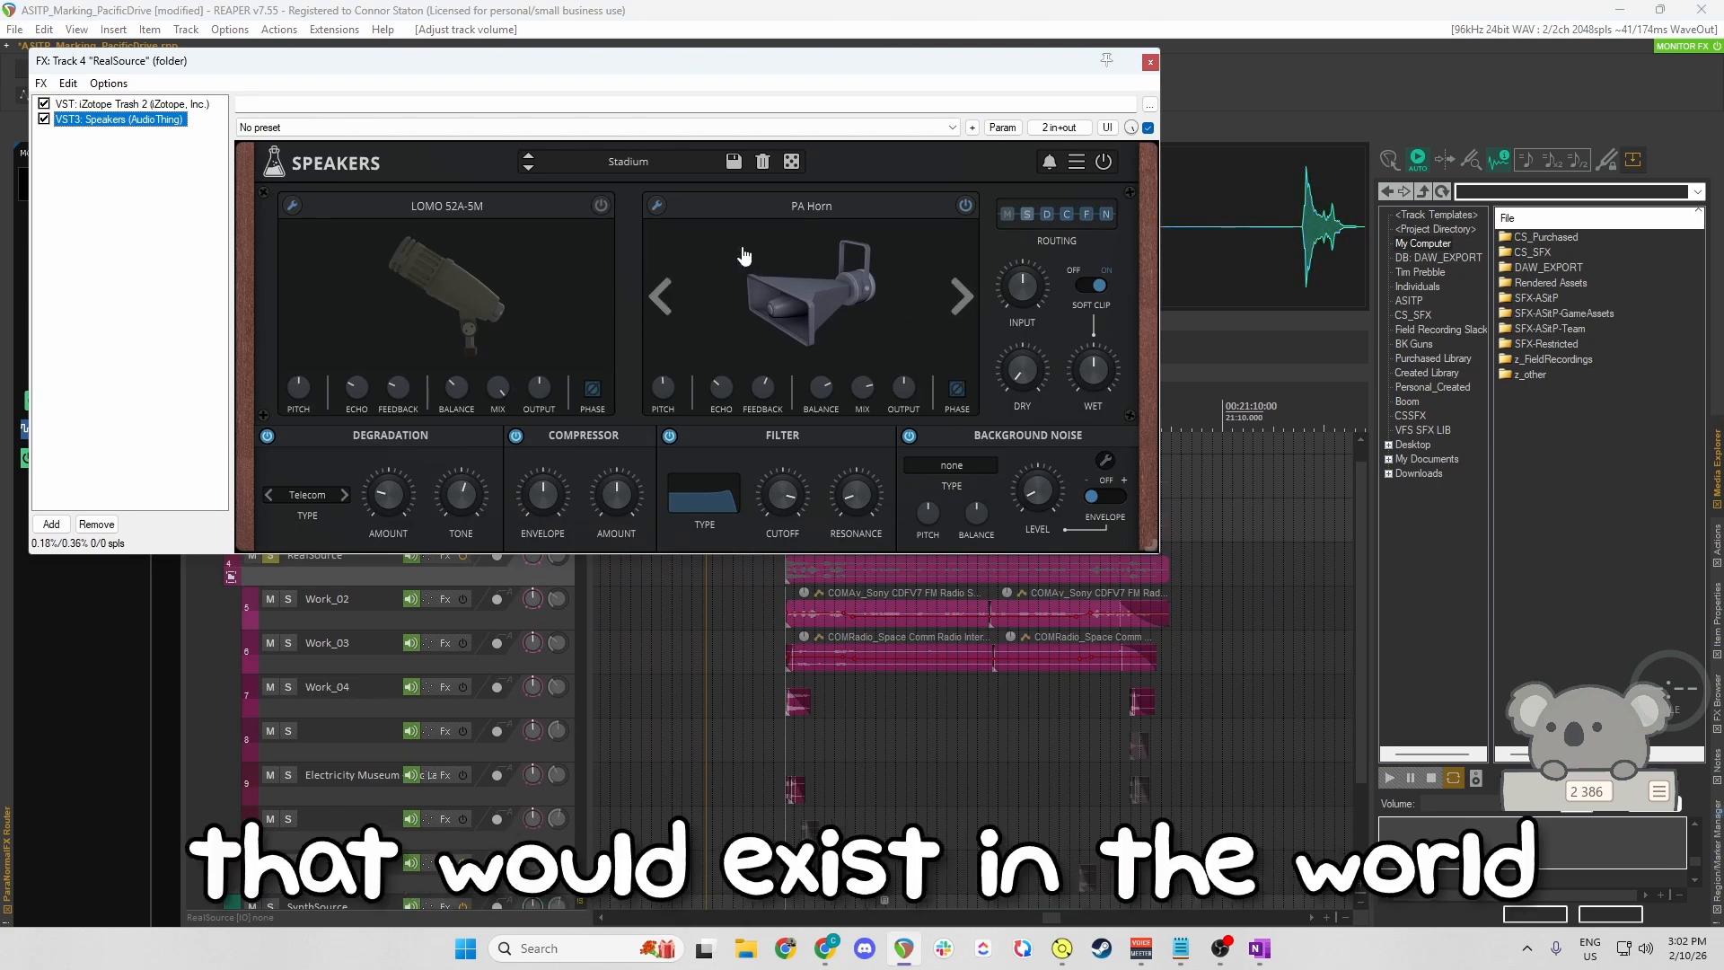
pyautogui.scroll(-1, 851, 686)
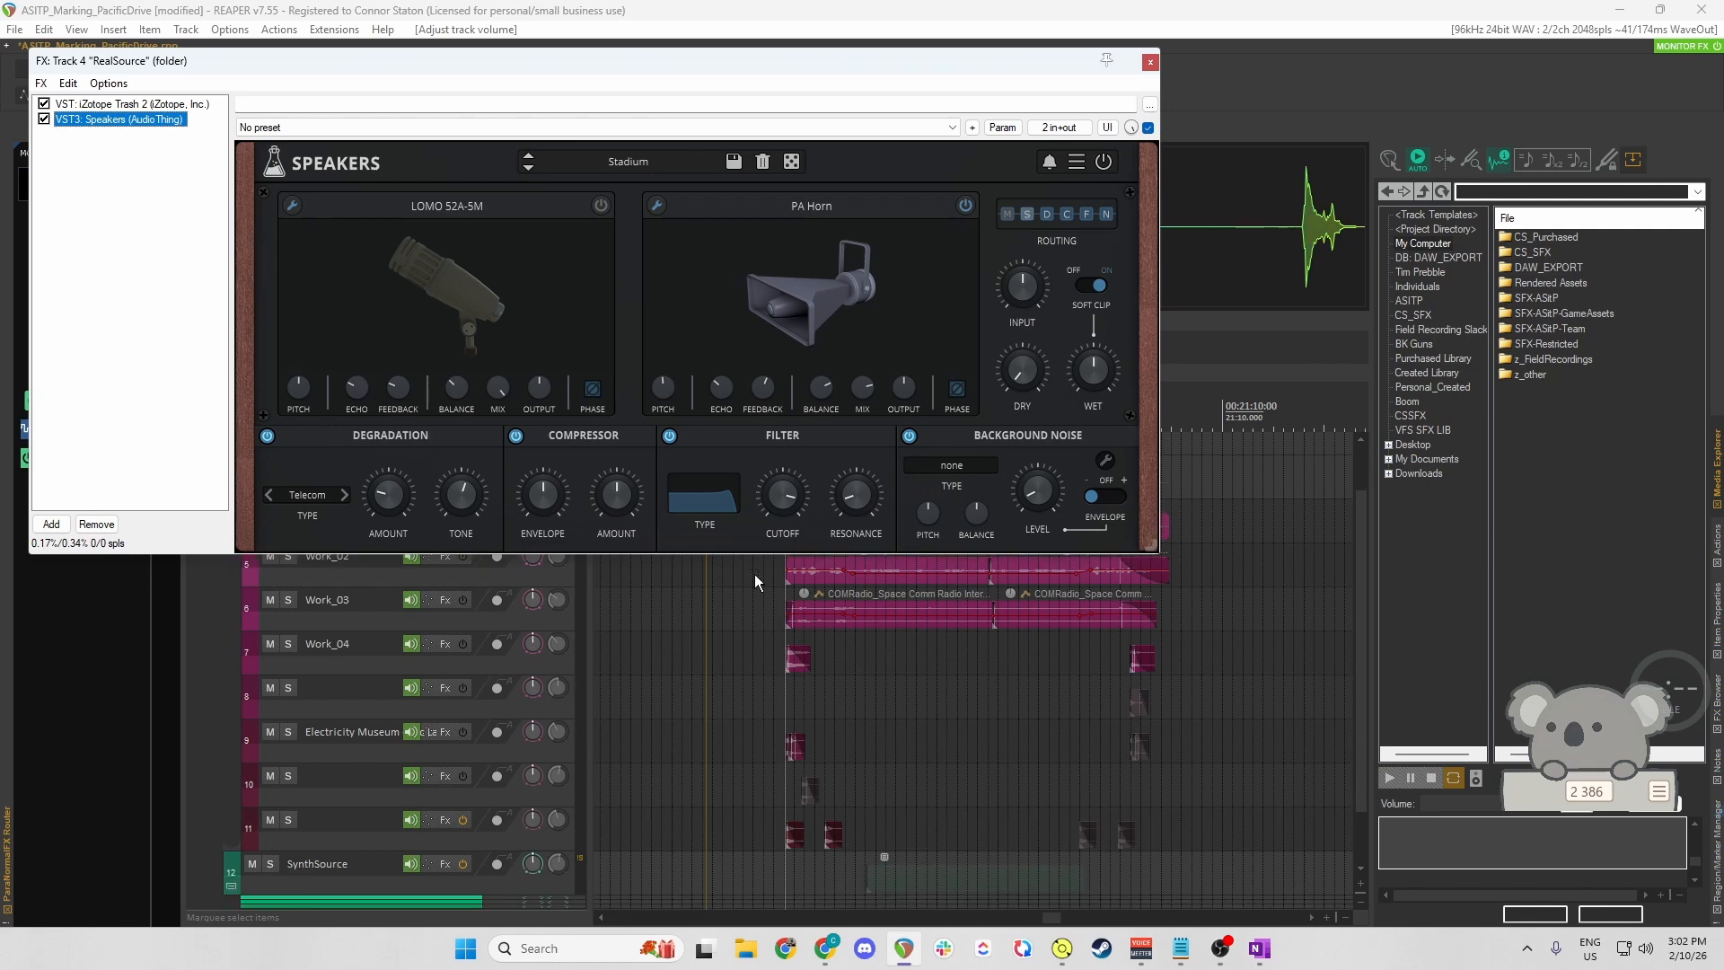
pyautogui.moveTo(751, 566); pyautogui.dragTo(1185, 828)
pyautogui.scroll(2, 357, 730)
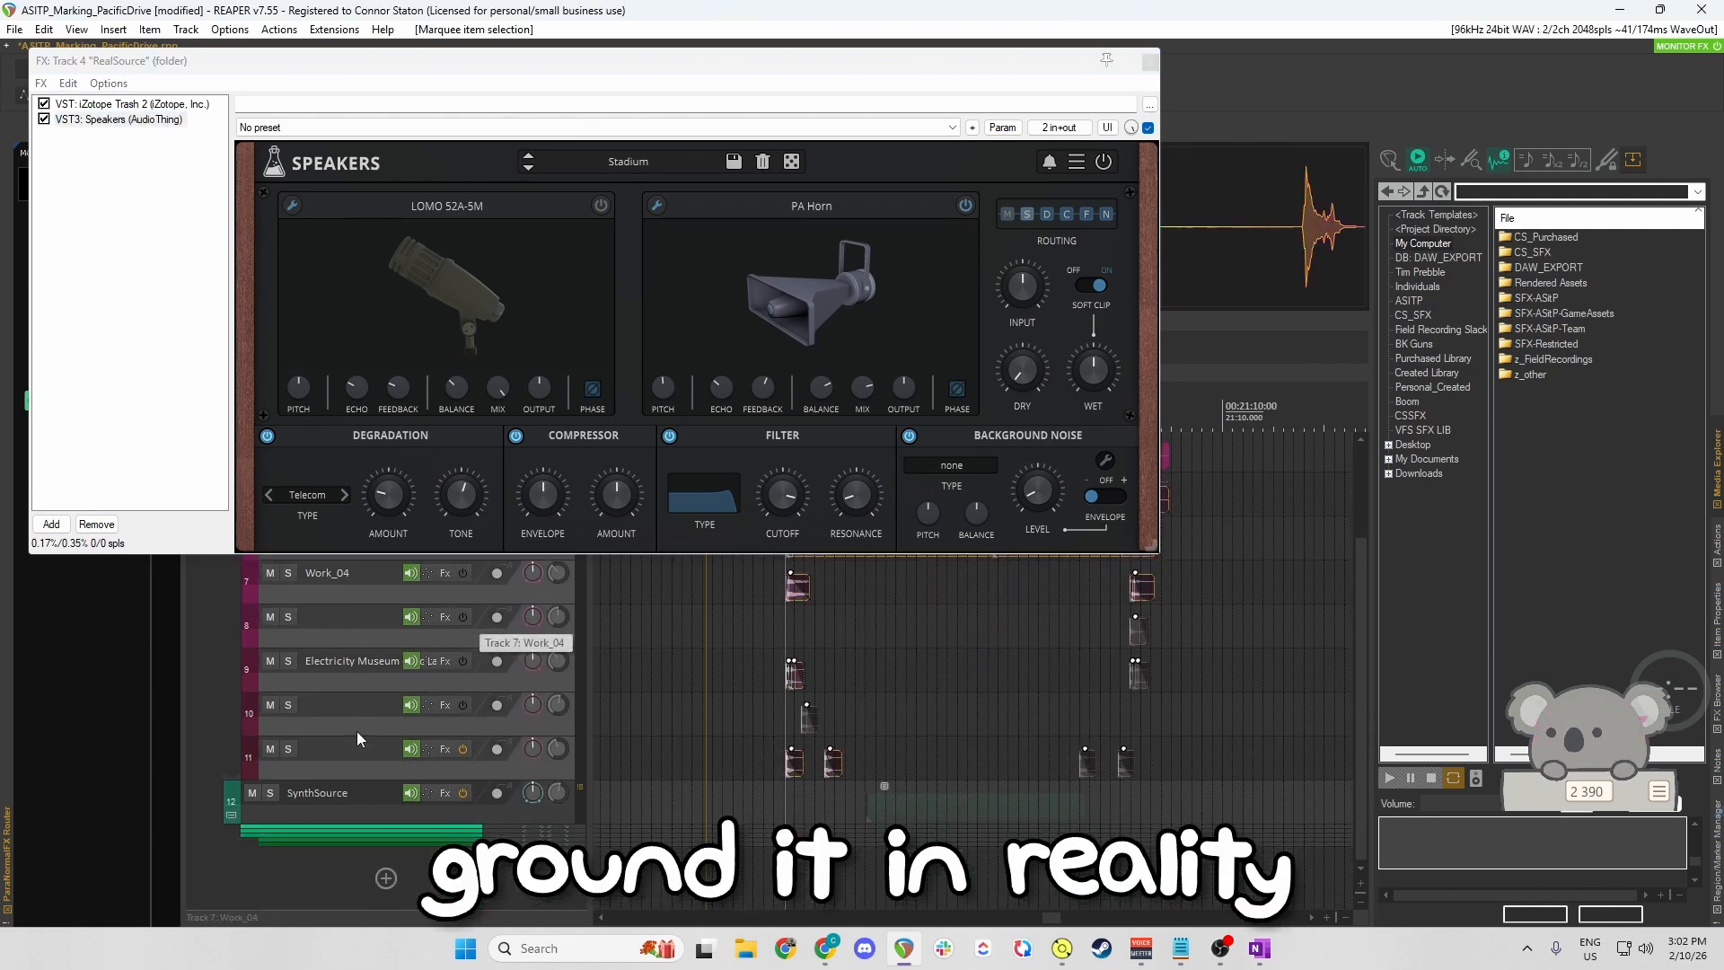
# Collapse and mute the RealSource folder with its solo off, and expand the SynthSource folder.
pyautogui.click(276, 578)
pyautogui.click(231, 598)
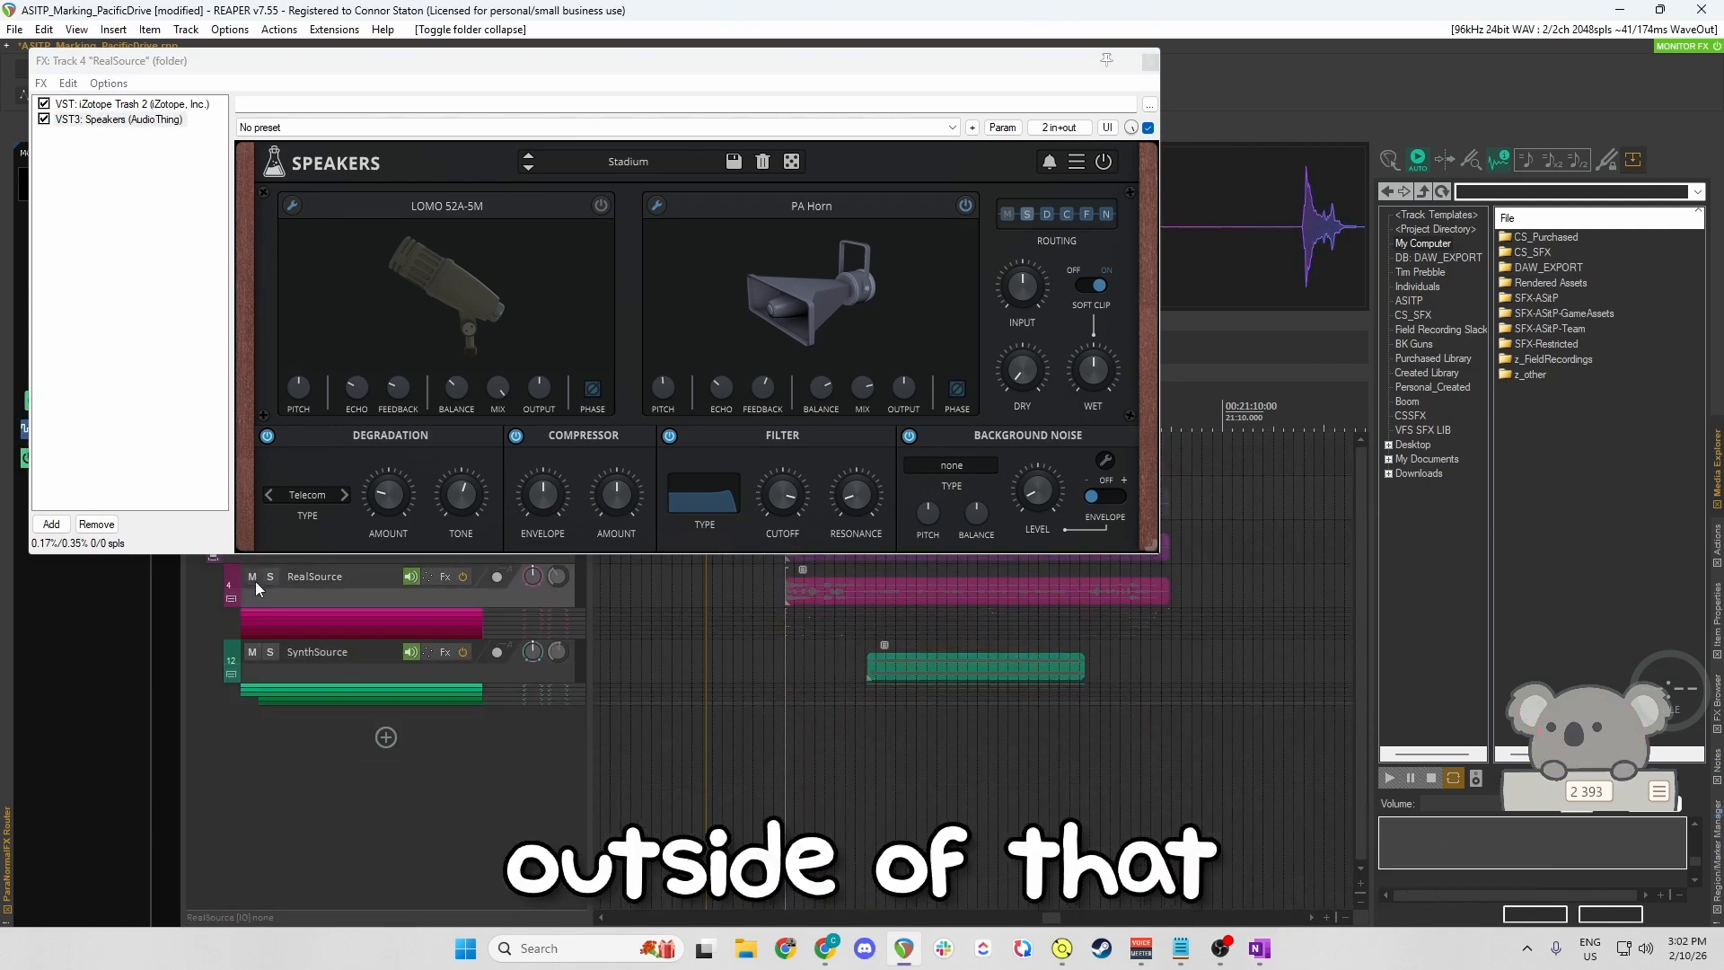
pyautogui.click(254, 579)
pyautogui.click(305, 649)
pyautogui.click(232, 674)
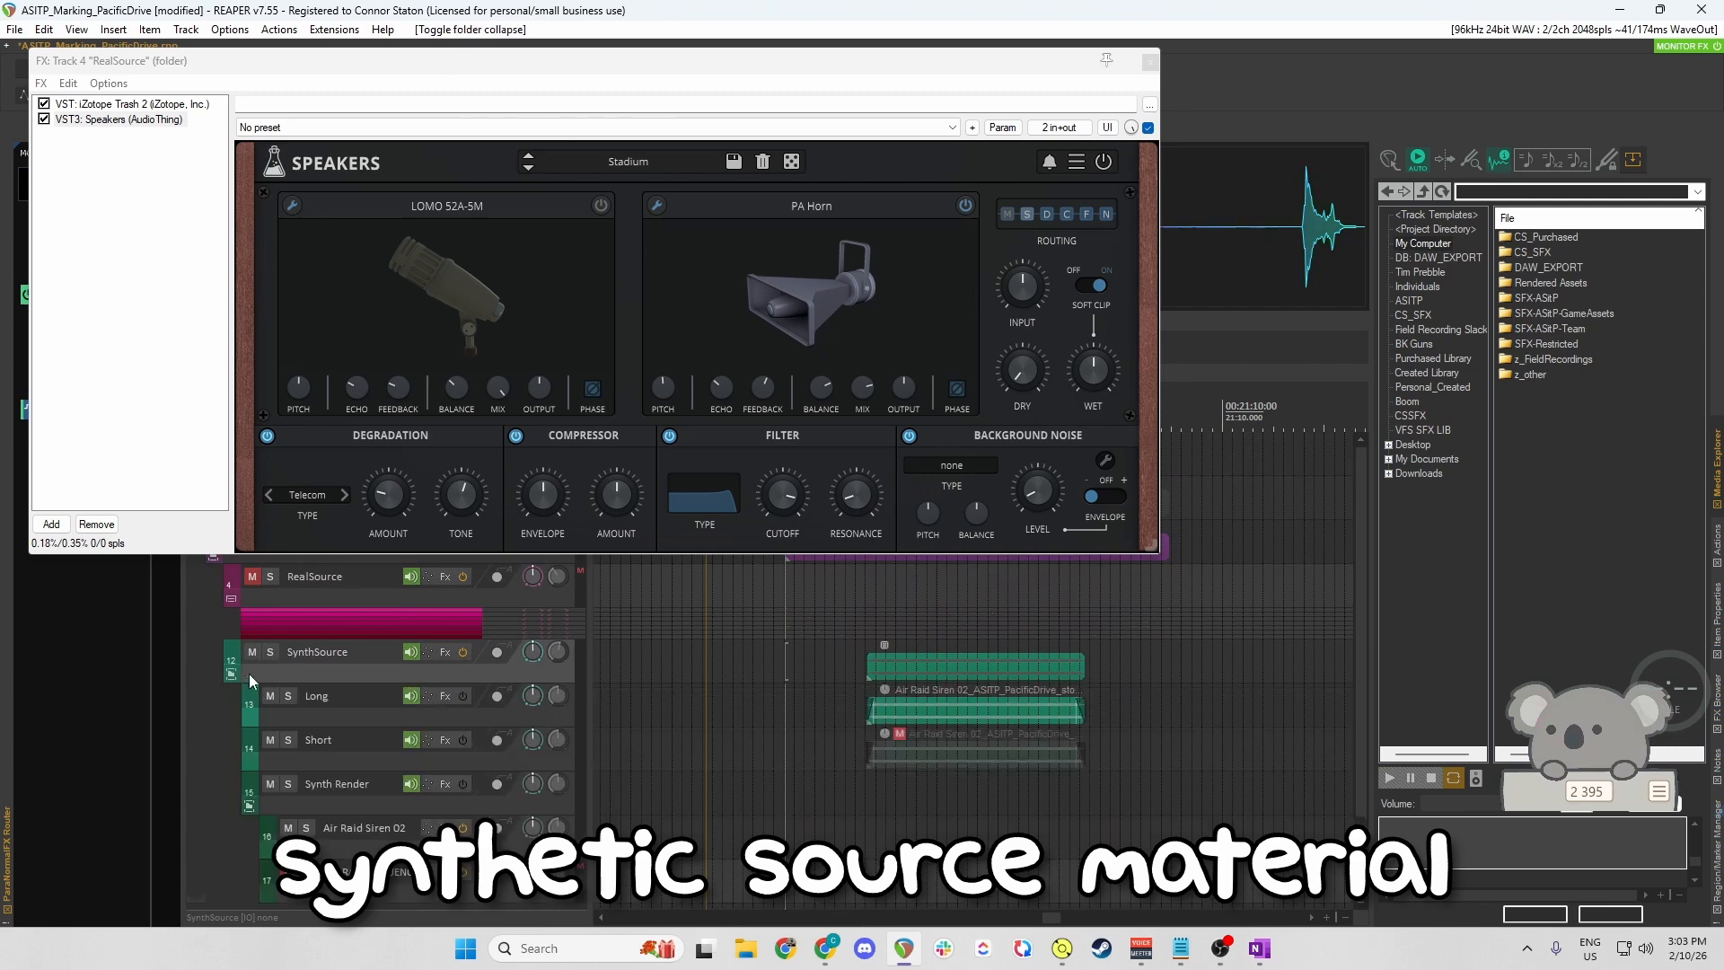
# Select the Air Raid Siren 02 clip on the Long track of the red siren and close the RealSource effects window.
pyautogui.moveTo(877, 713); pyautogui.dragTo(690, 669)
pyautogui.click(689, 669)
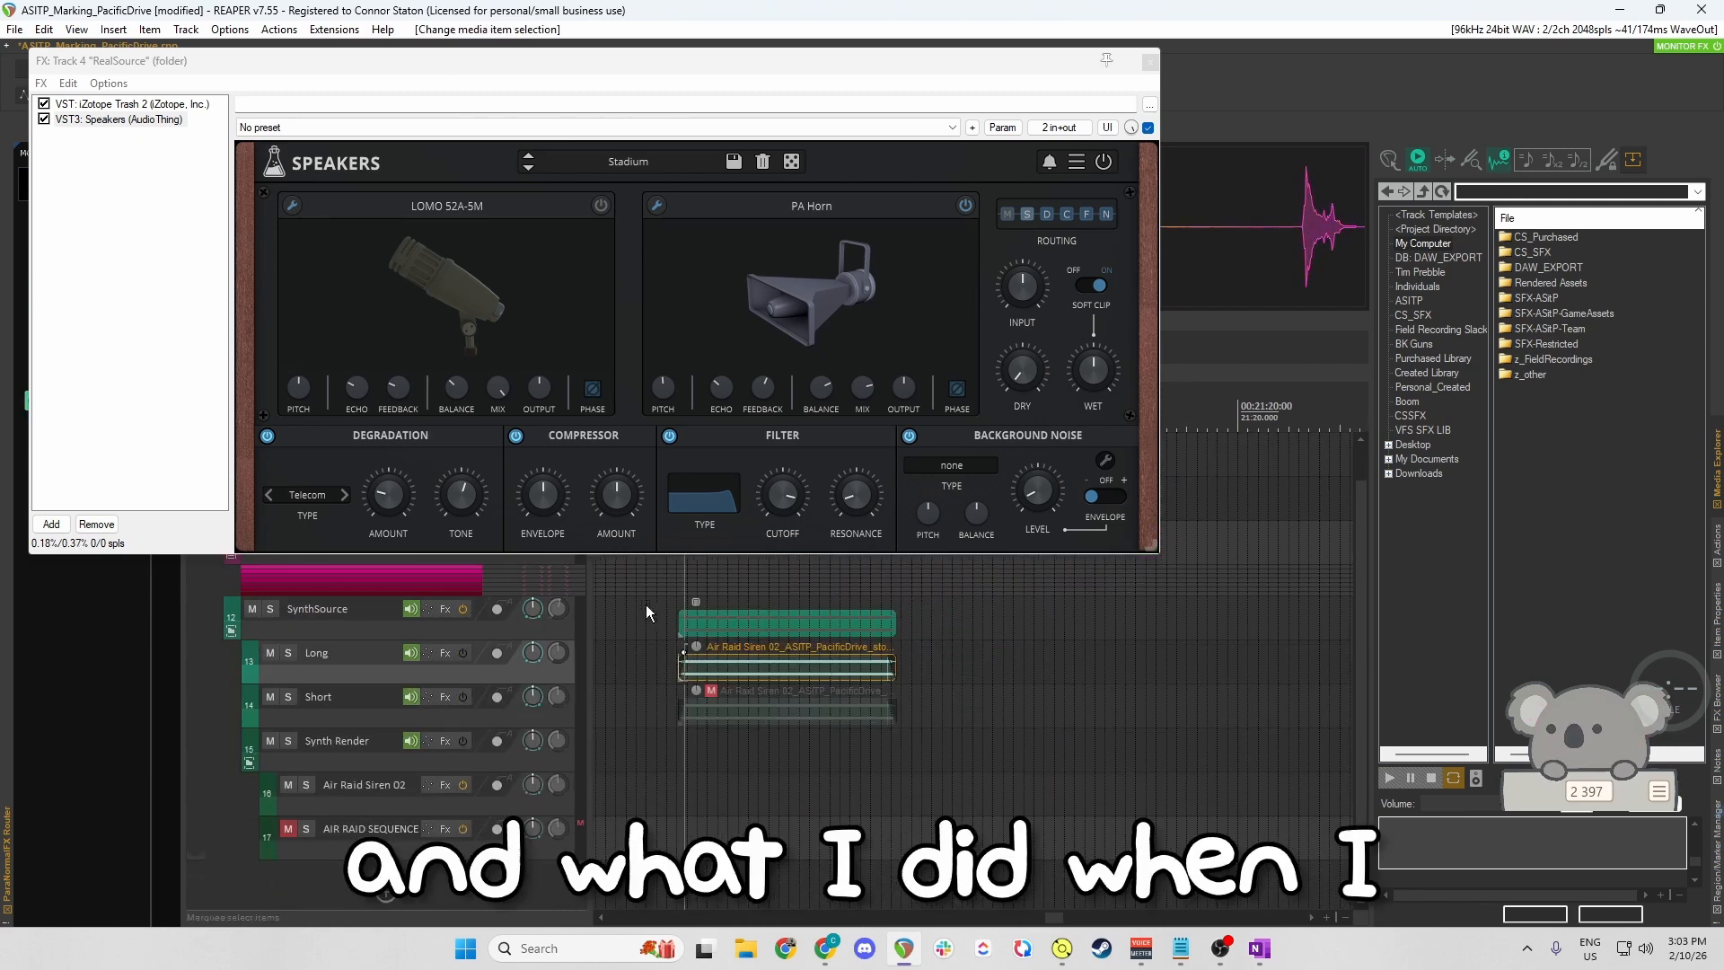
pyautogui.click(1149, 61)
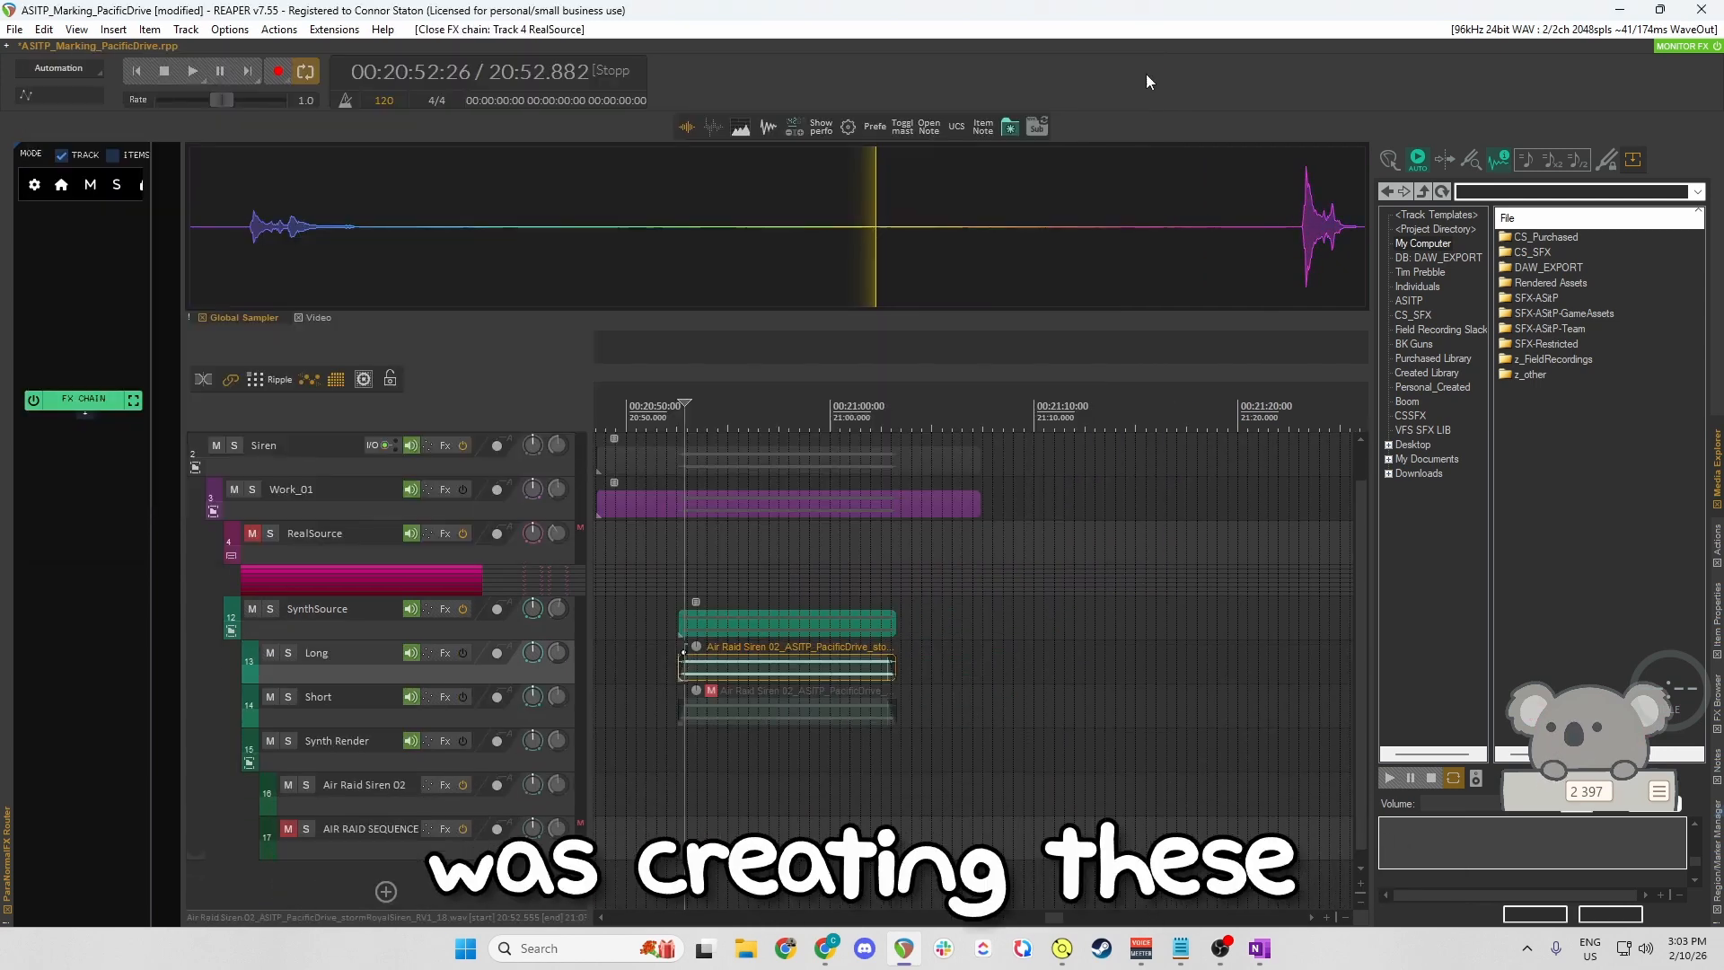
pyautogui.click(725, 668)
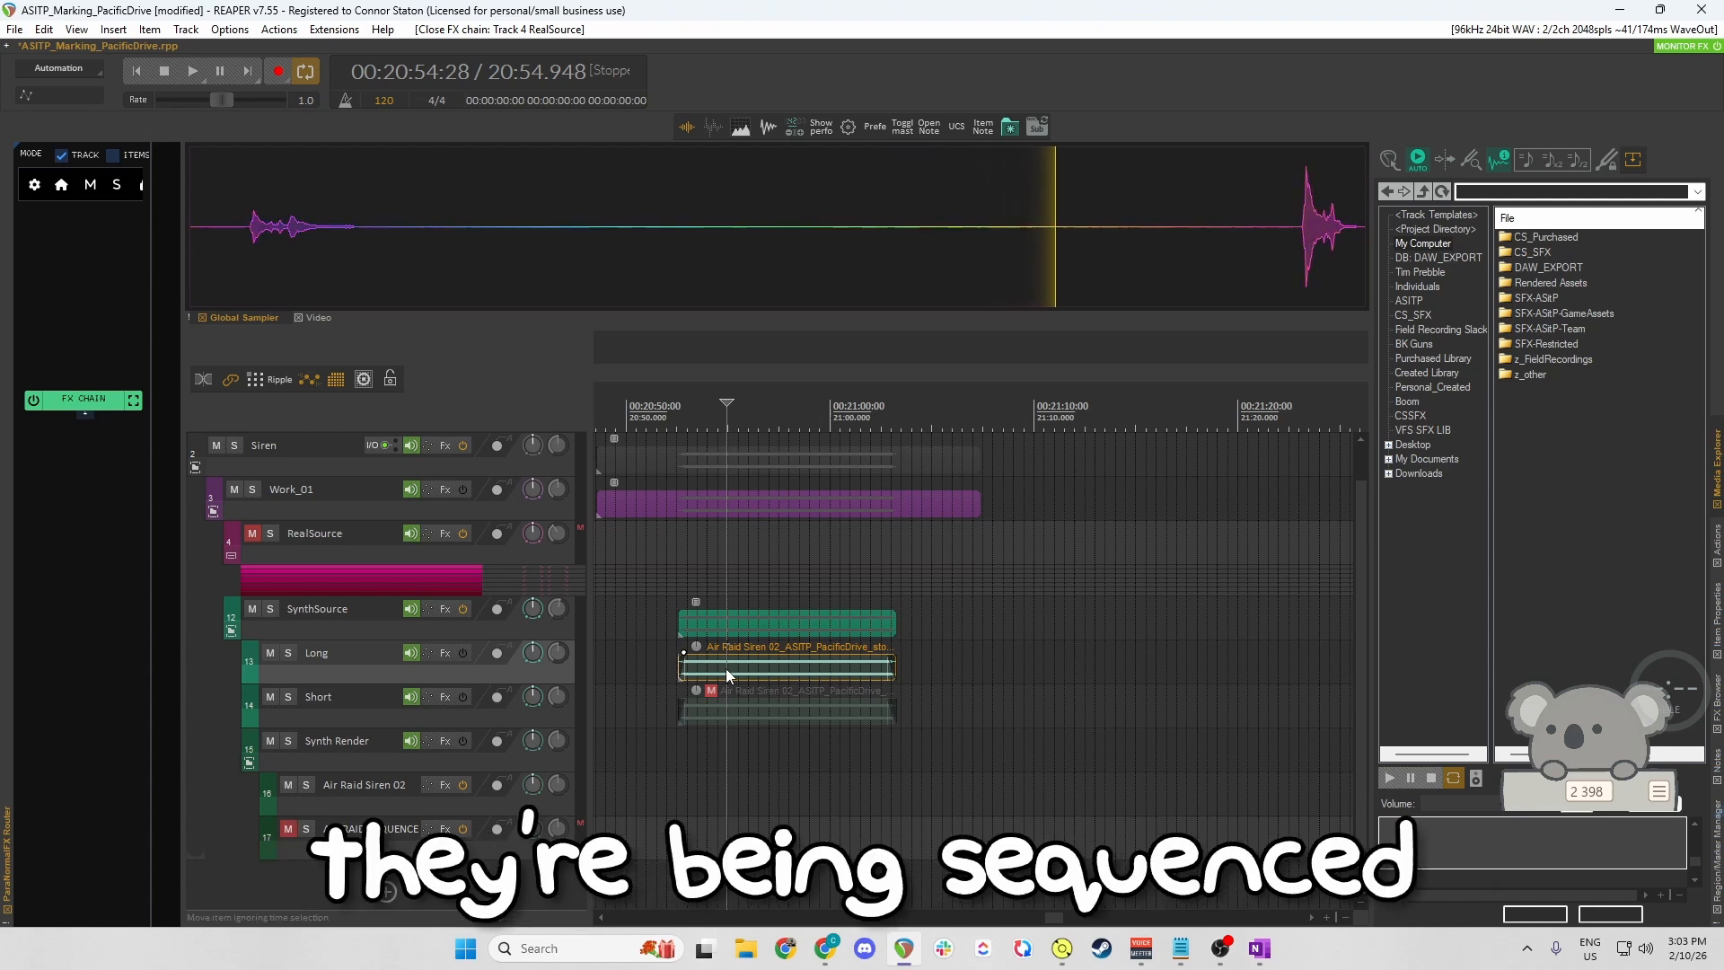
# Play the Long track's siren clip in Alternative Red Final and bypass the SynthSource effects during playback.
pyautogui.scroll(-5, 722, 694)
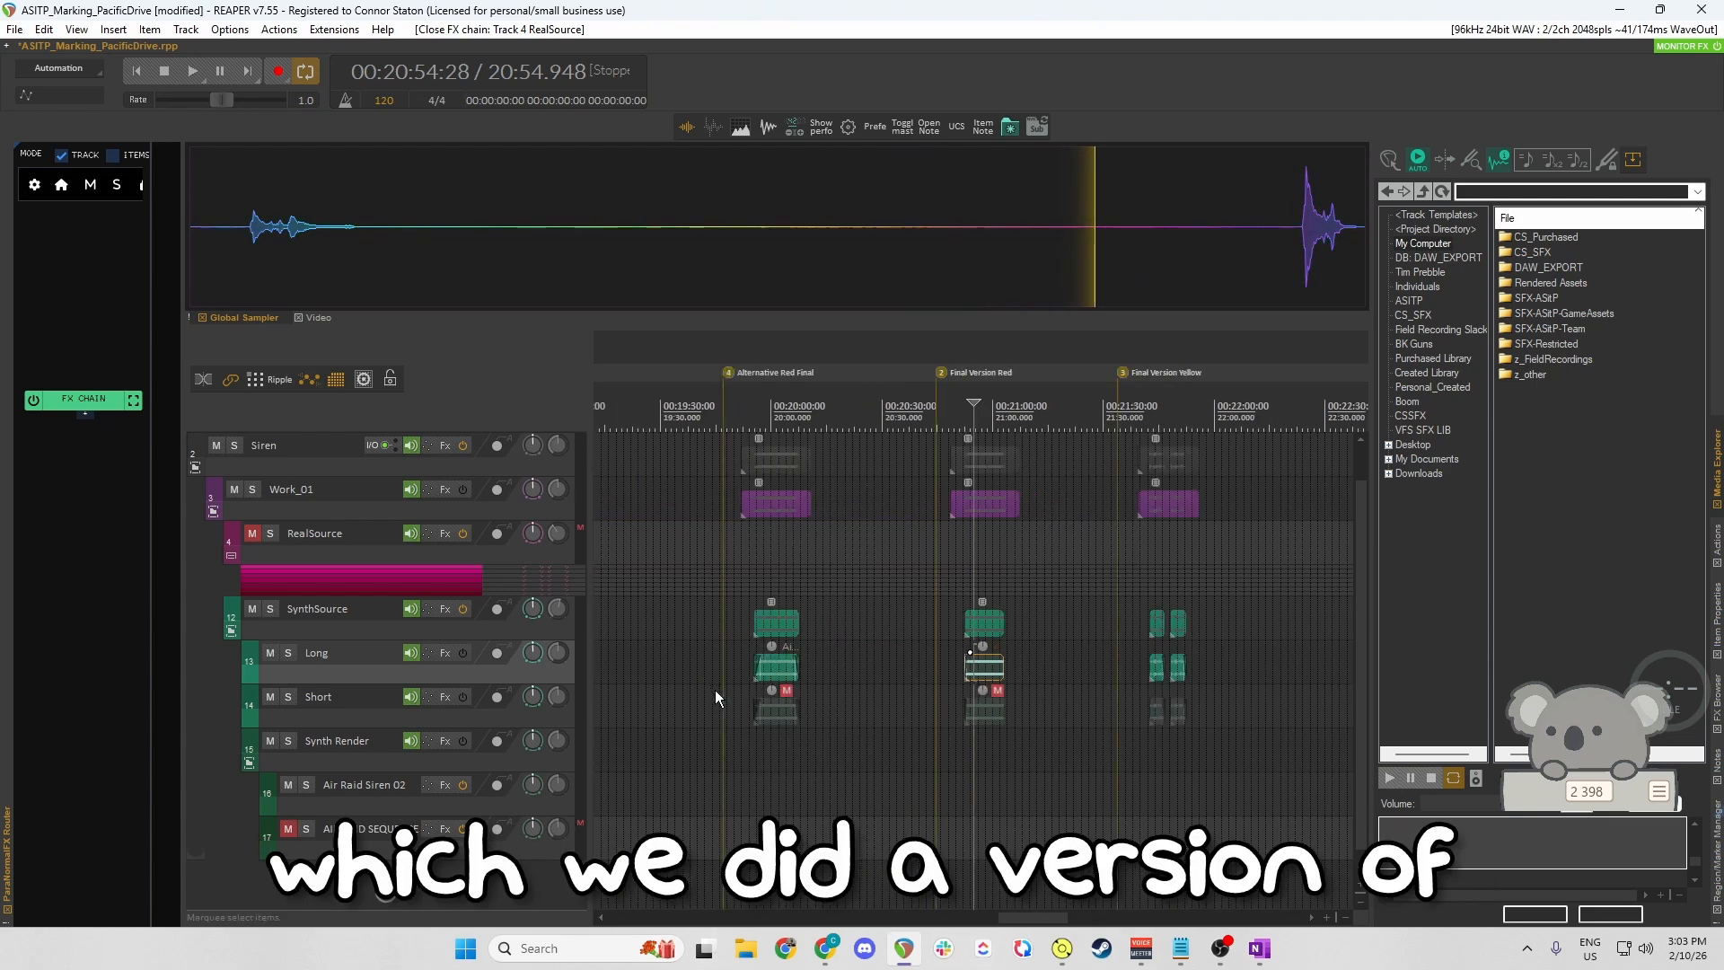
pyautogui.click(725, 665)
pyautogui.scroll(4, 733, 666)
pyautogui.hscroll(3, 738, 661)
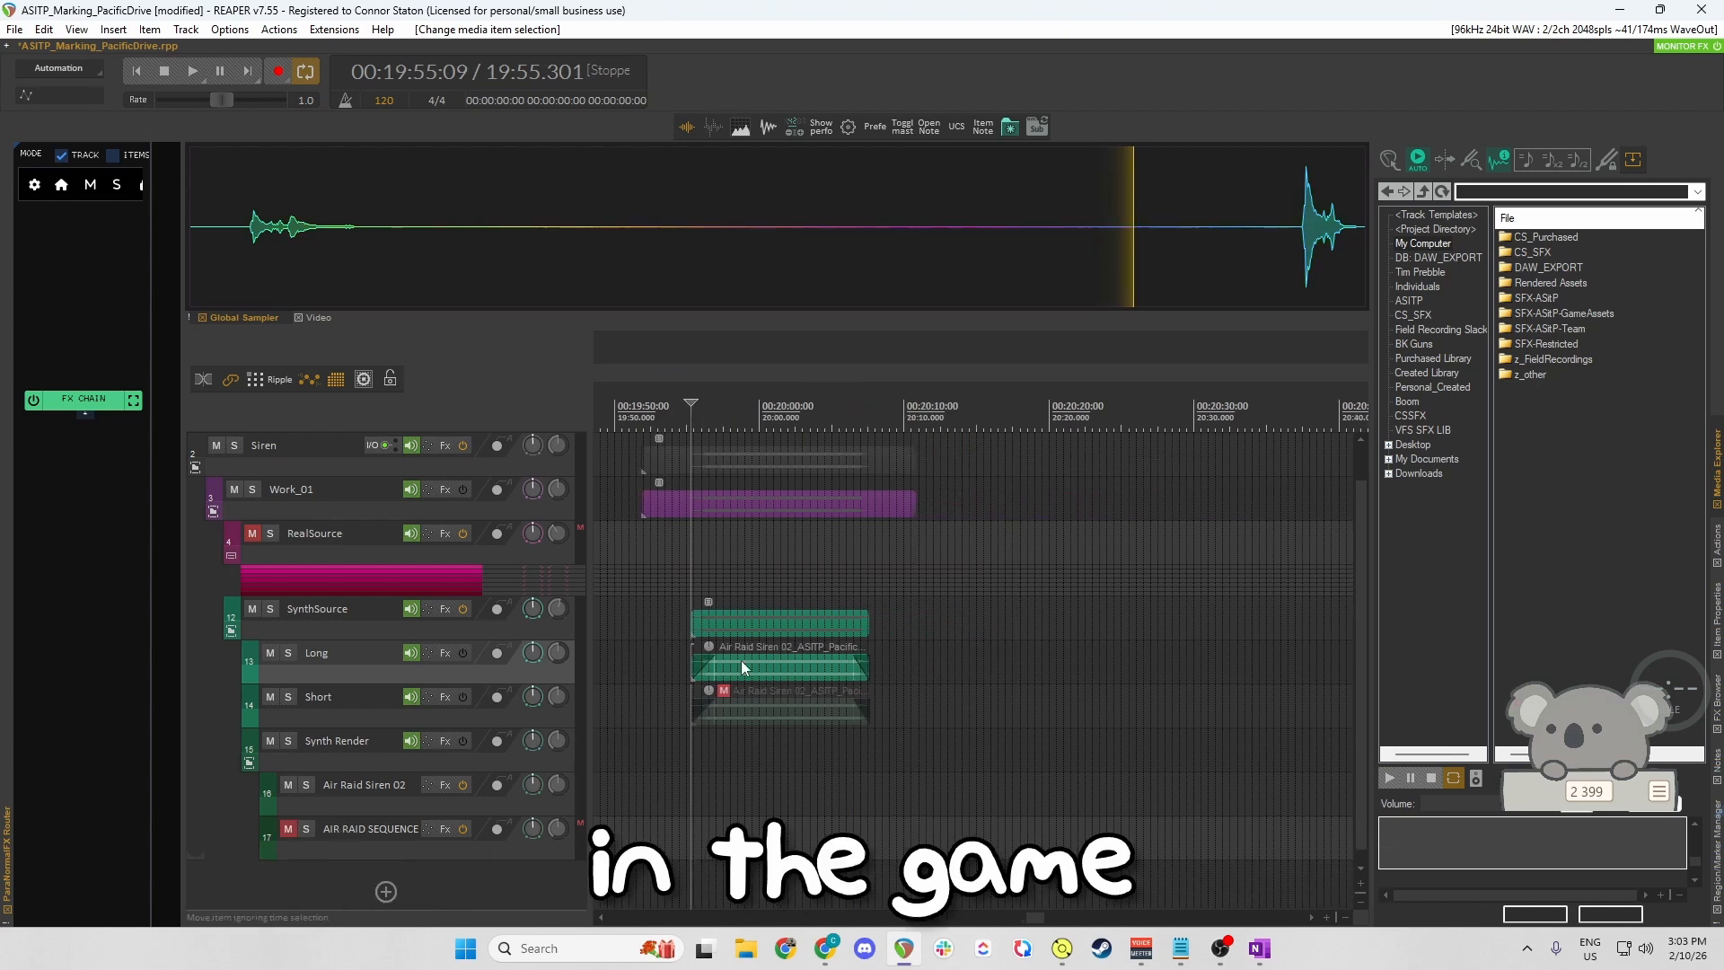
pyautogui.press('space')
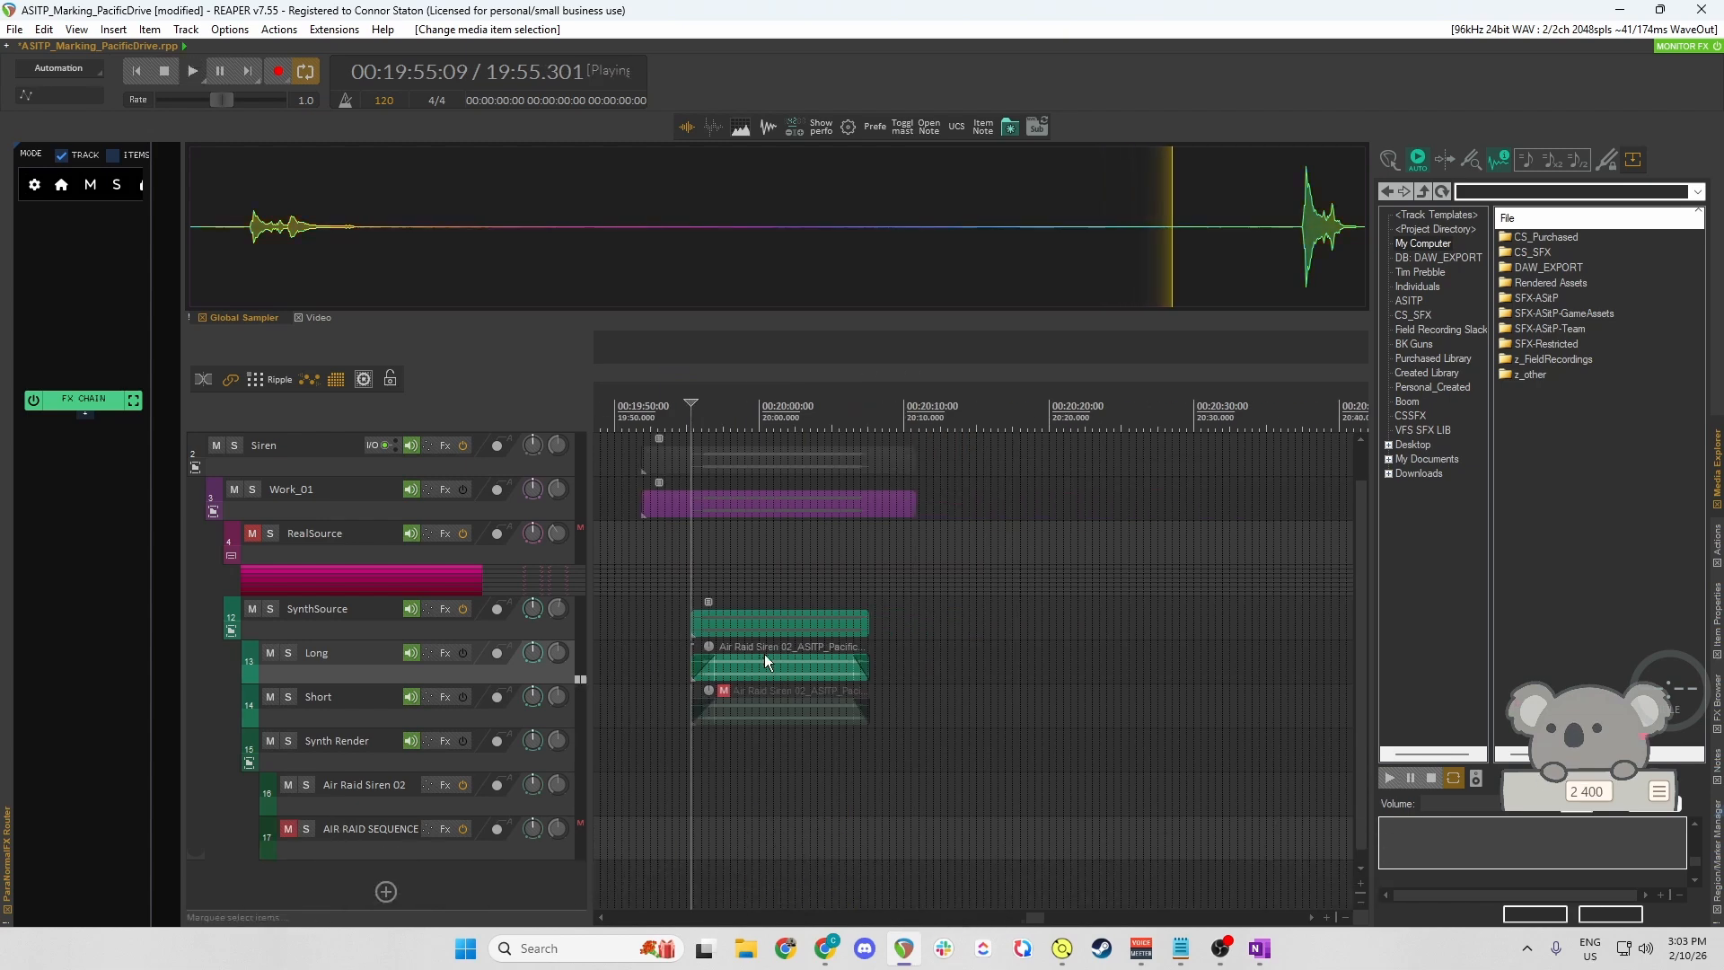
pyautogui.click(462, 610)
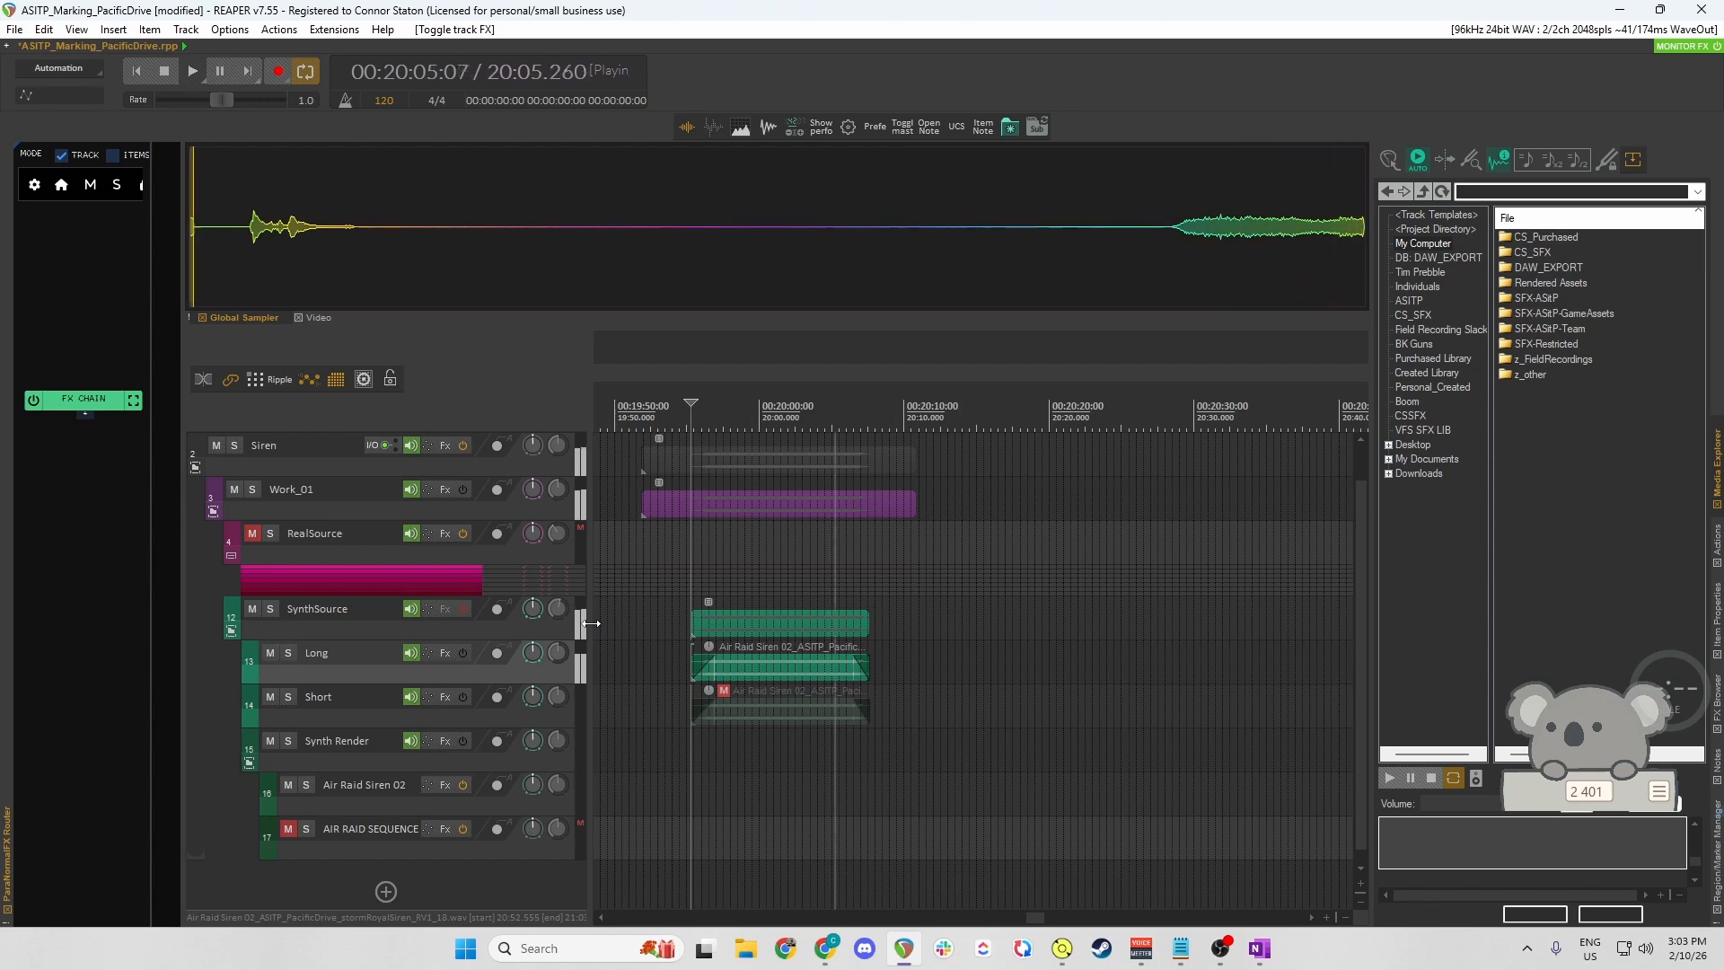
pyautogui.press('space')
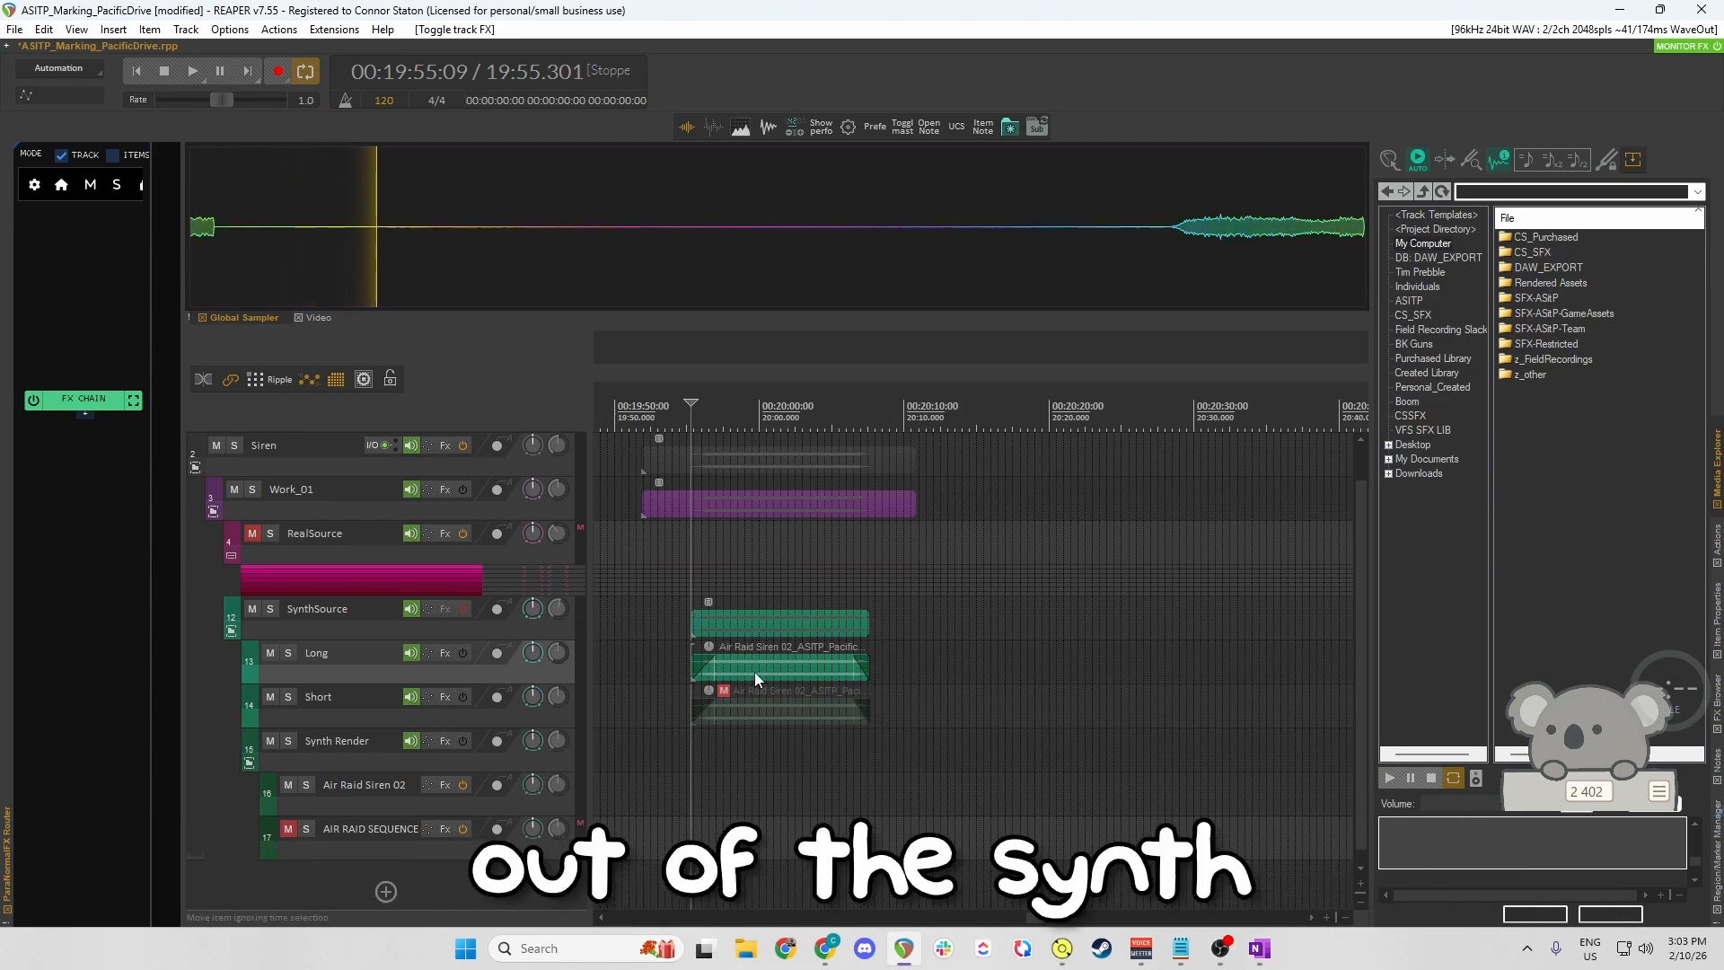
# Open the Air Raid Siren 02 track's effects, audition the Vital patch CS_AirRaidSiren_01 and close the window.
pyautogui.click(450, 779)
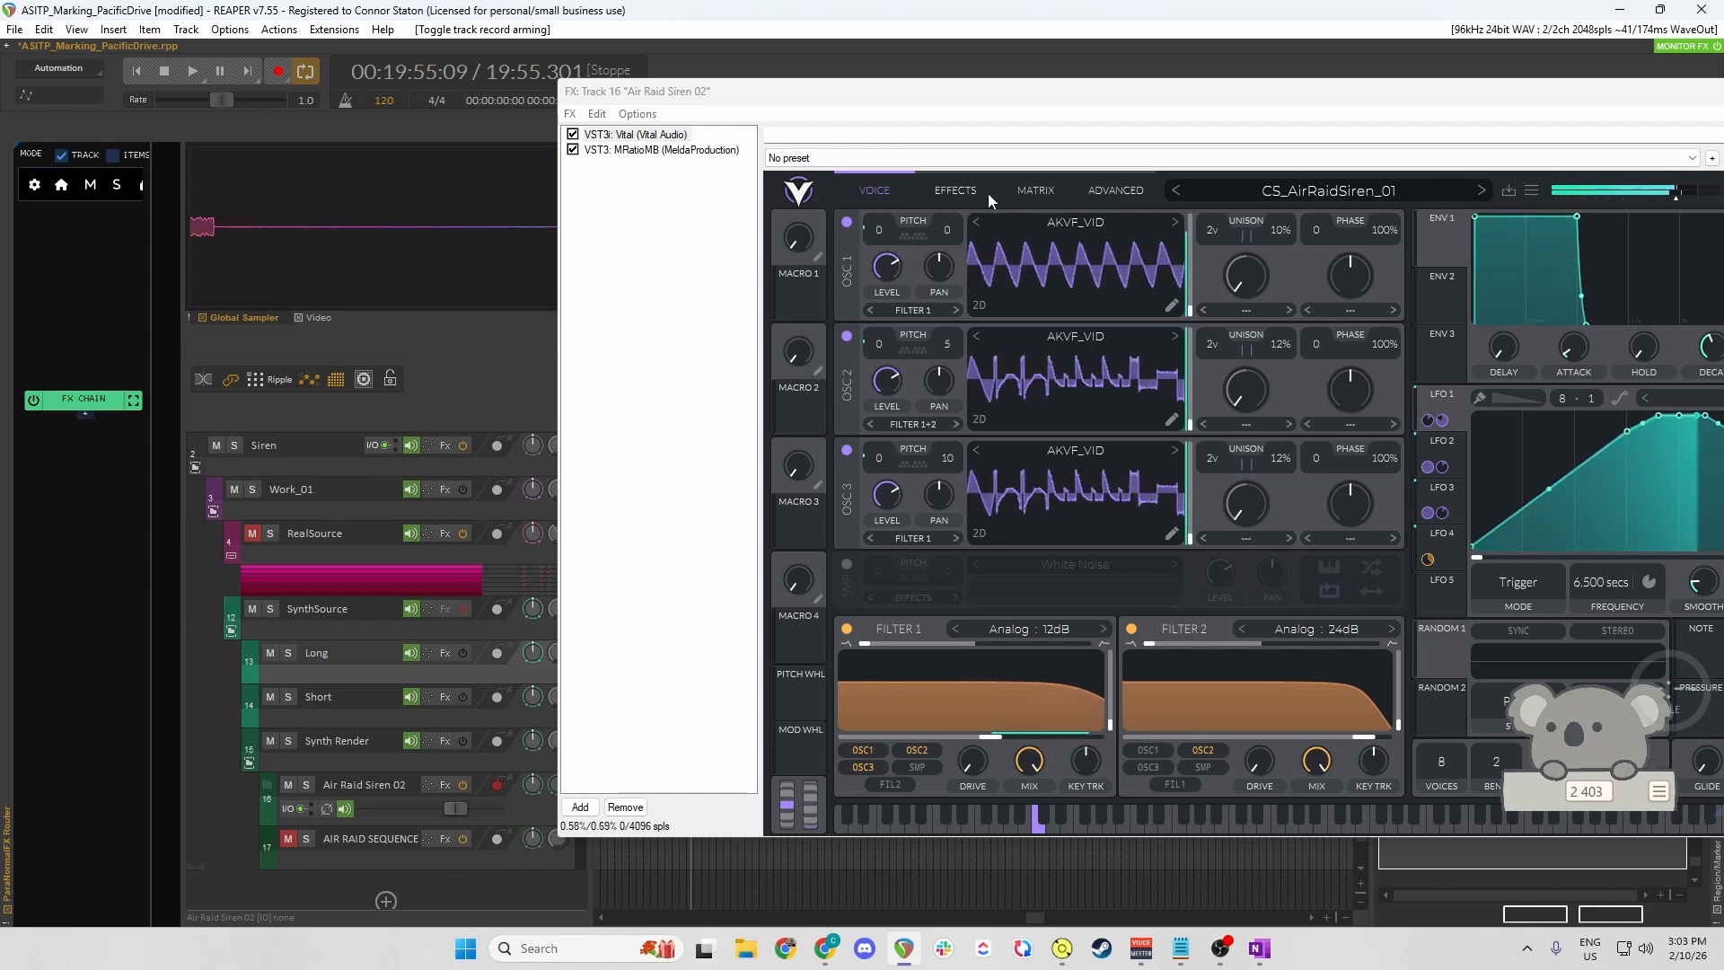
pyautogui.moveTo(1016, 93); pyautogui.dragTo(743, 100)
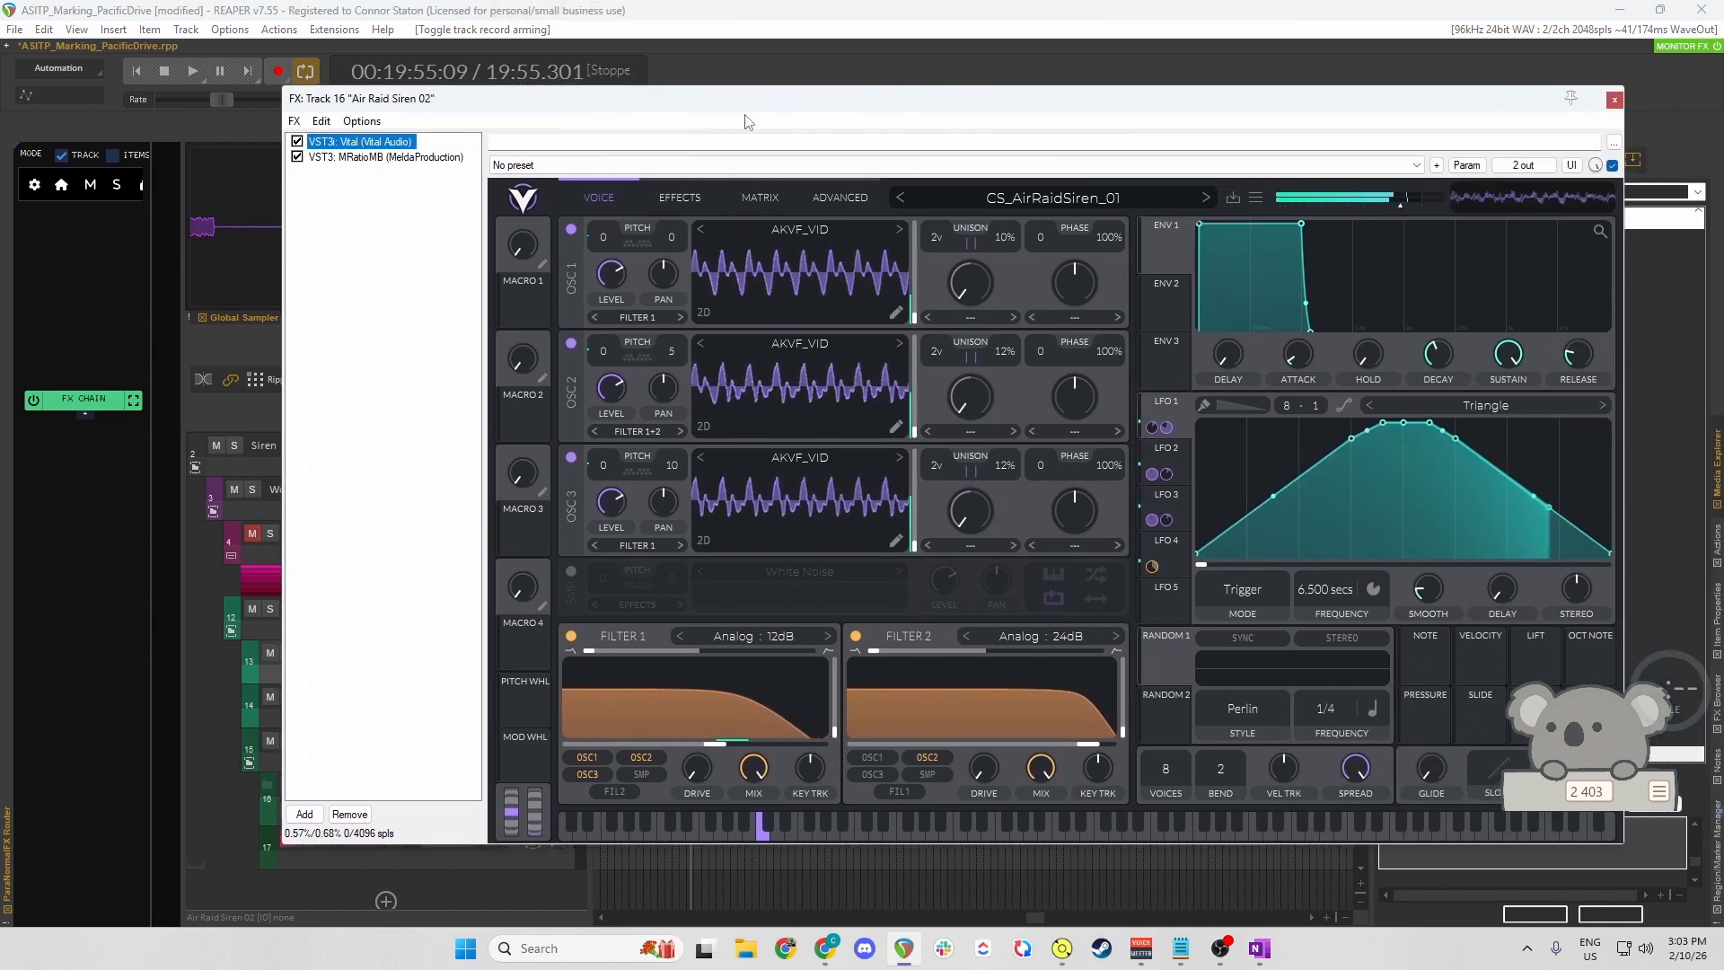
pyautogui.click(1614, 100)
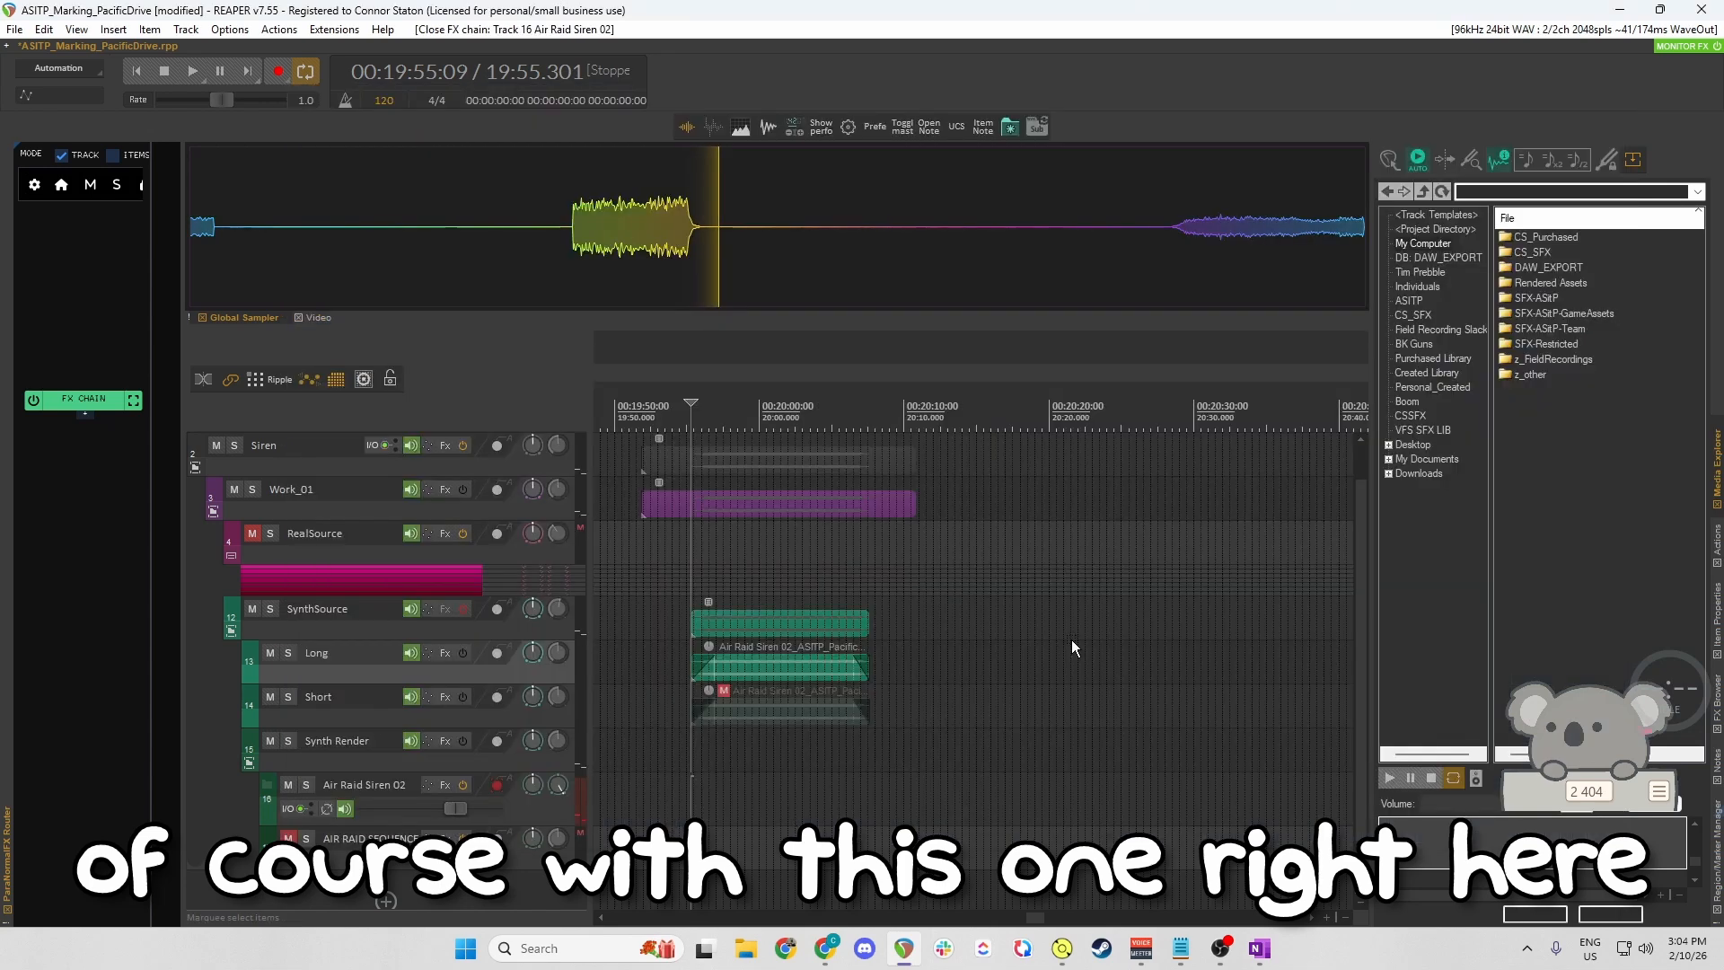
# Play the Long track's siren clip in Final Version Red from its start and save the project.
pyautogui.click(773, 666)
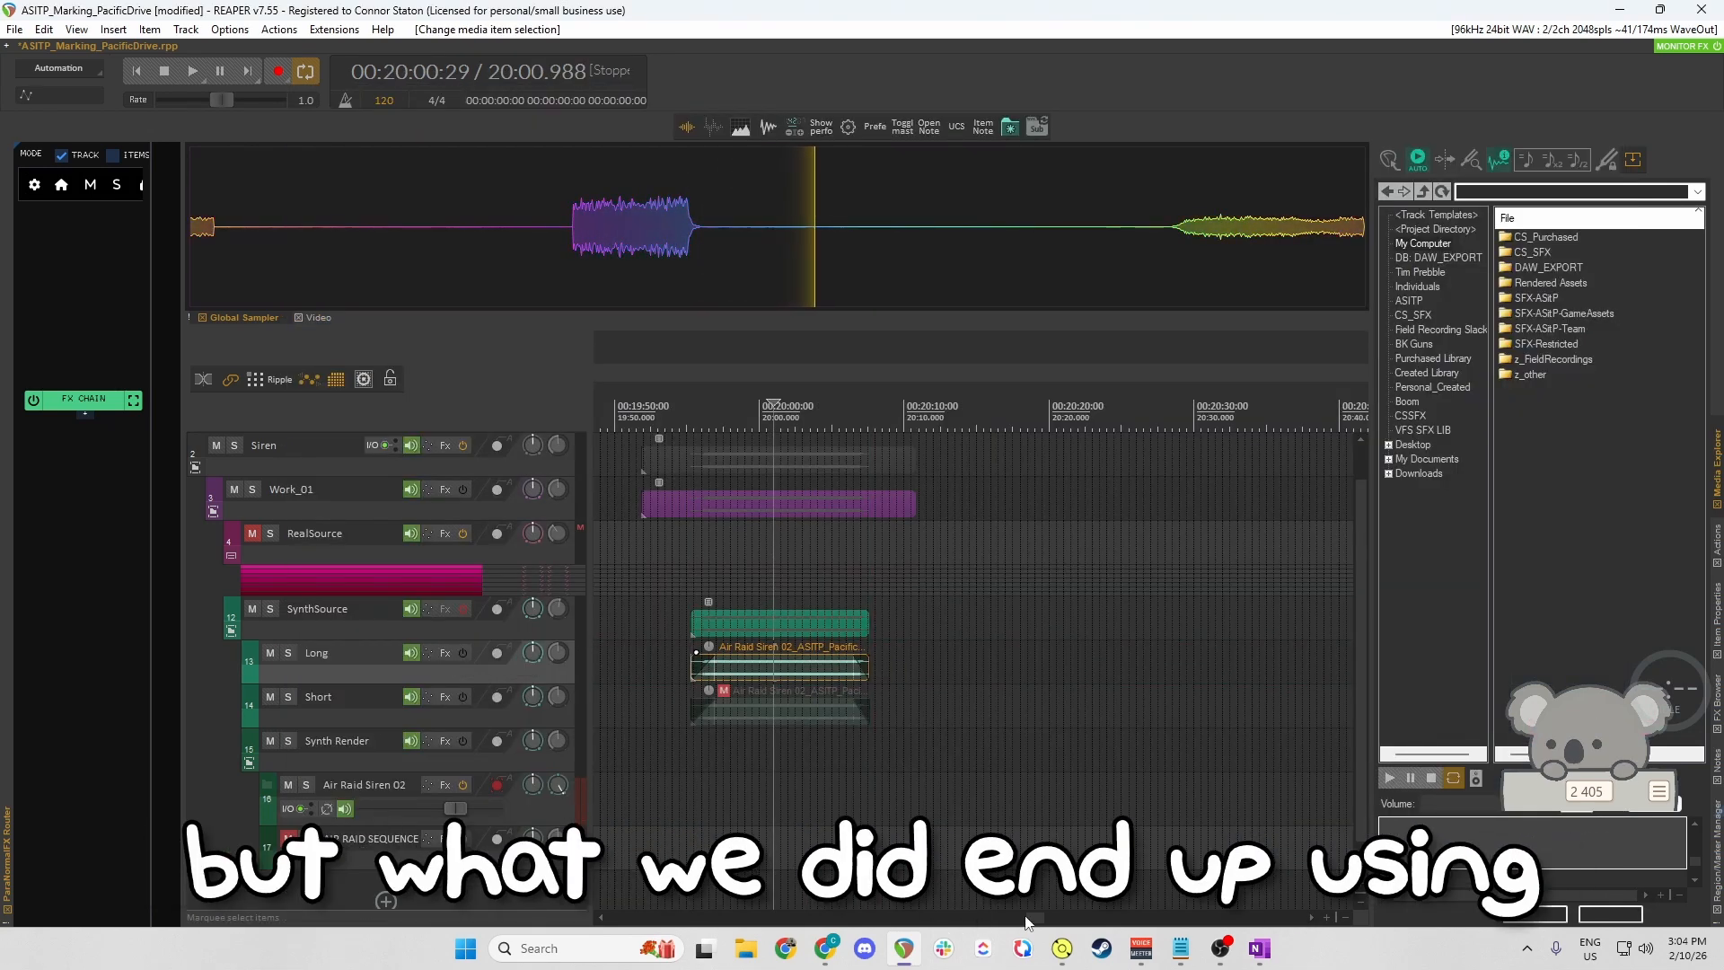
pyautogui.moveTo(1040, 917); pyautogui.dragTo(1053, 918)
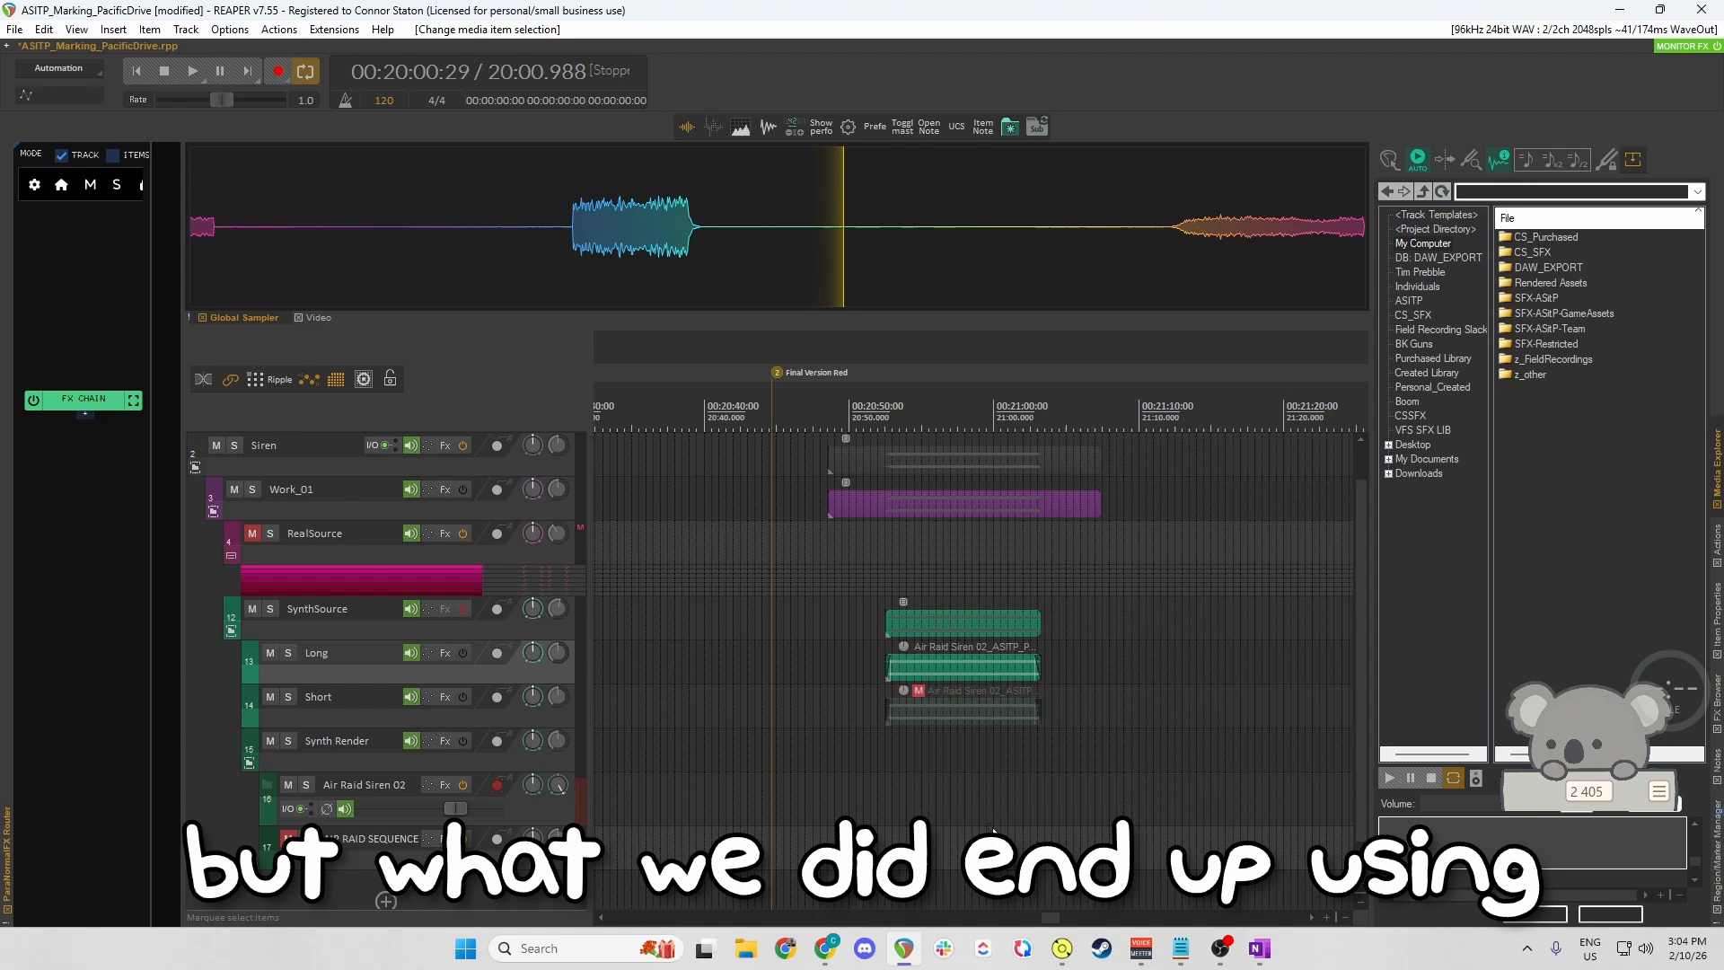
pyautogui.click(934, 666)
pyautogui.click(886, 666)
pyautogui.hotkey('ctrl', 's')
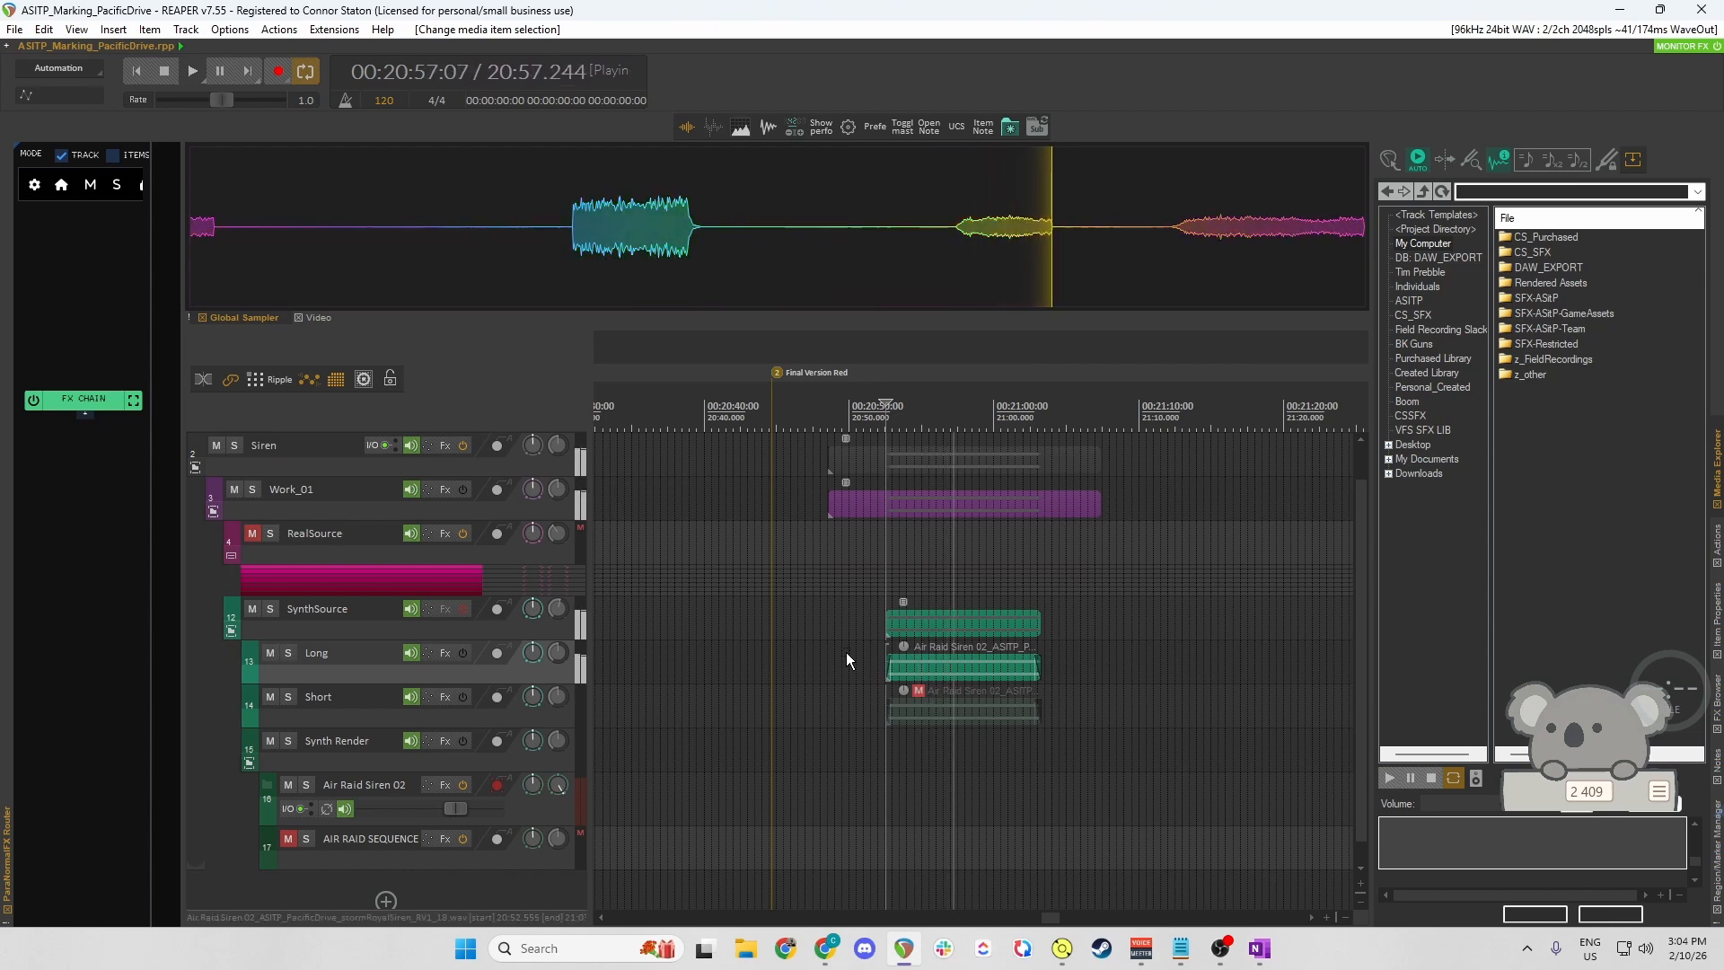
pyautogui.press('space')
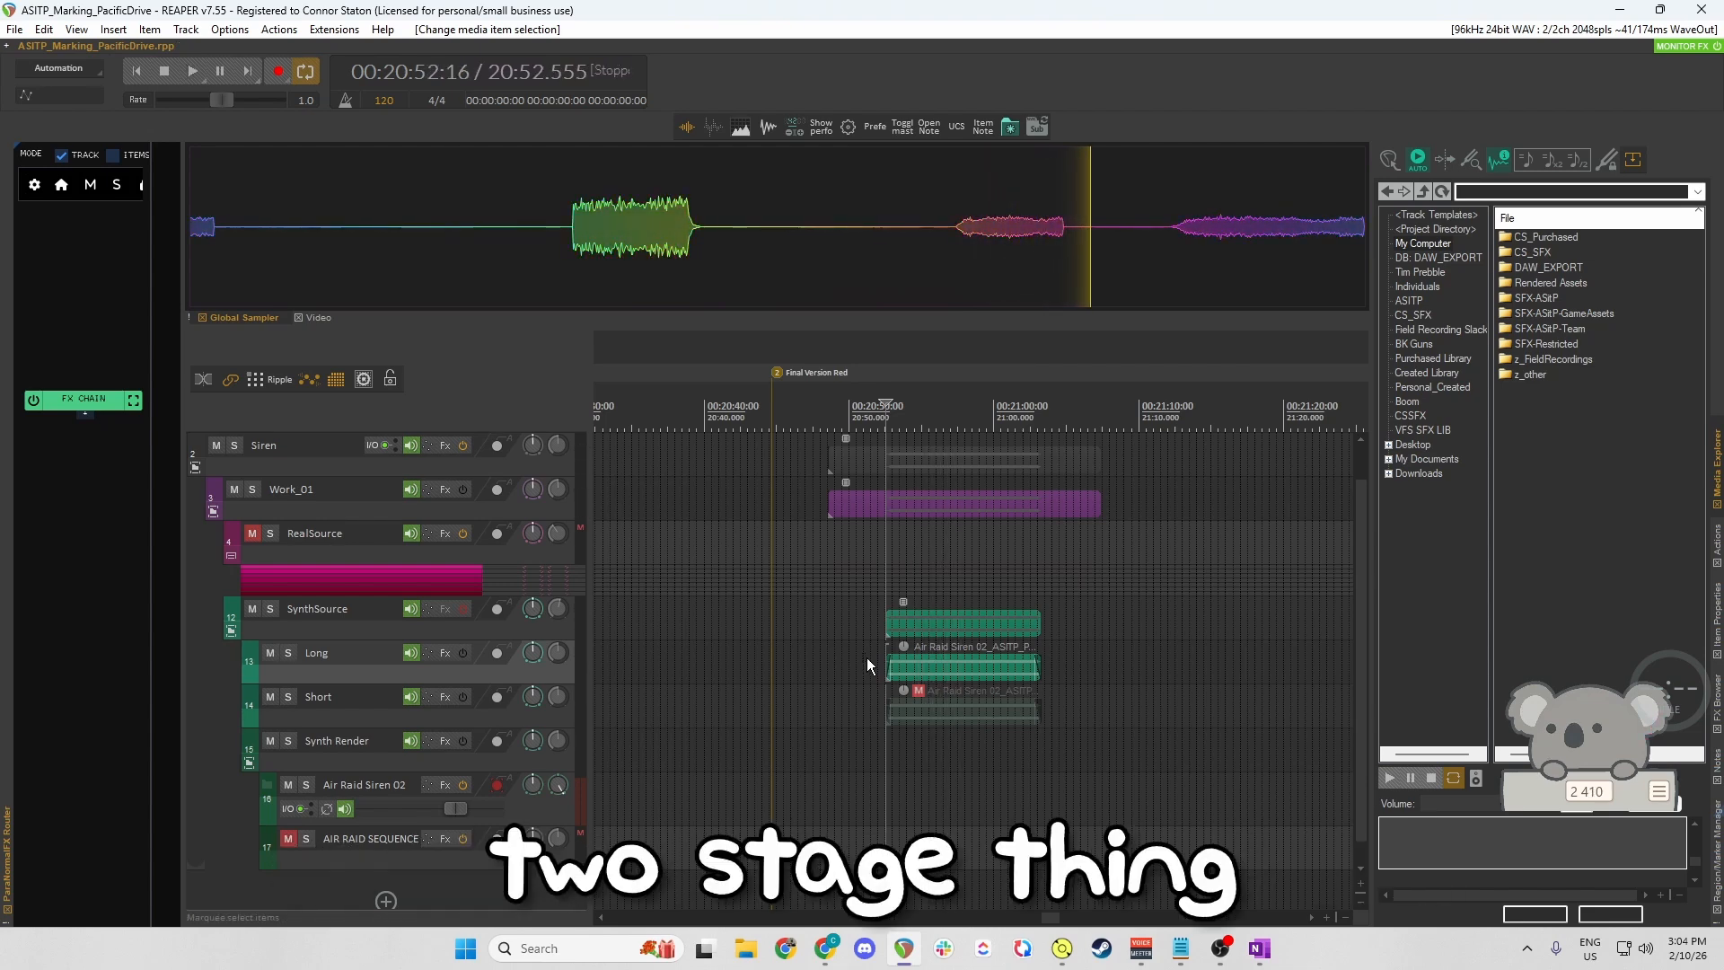
# Open the Air Raid Siren 02 track's effects, examine the Vital patch and the MRatioMB noise/tonal settings, and close the window.
pyautogui.click(448, 786)
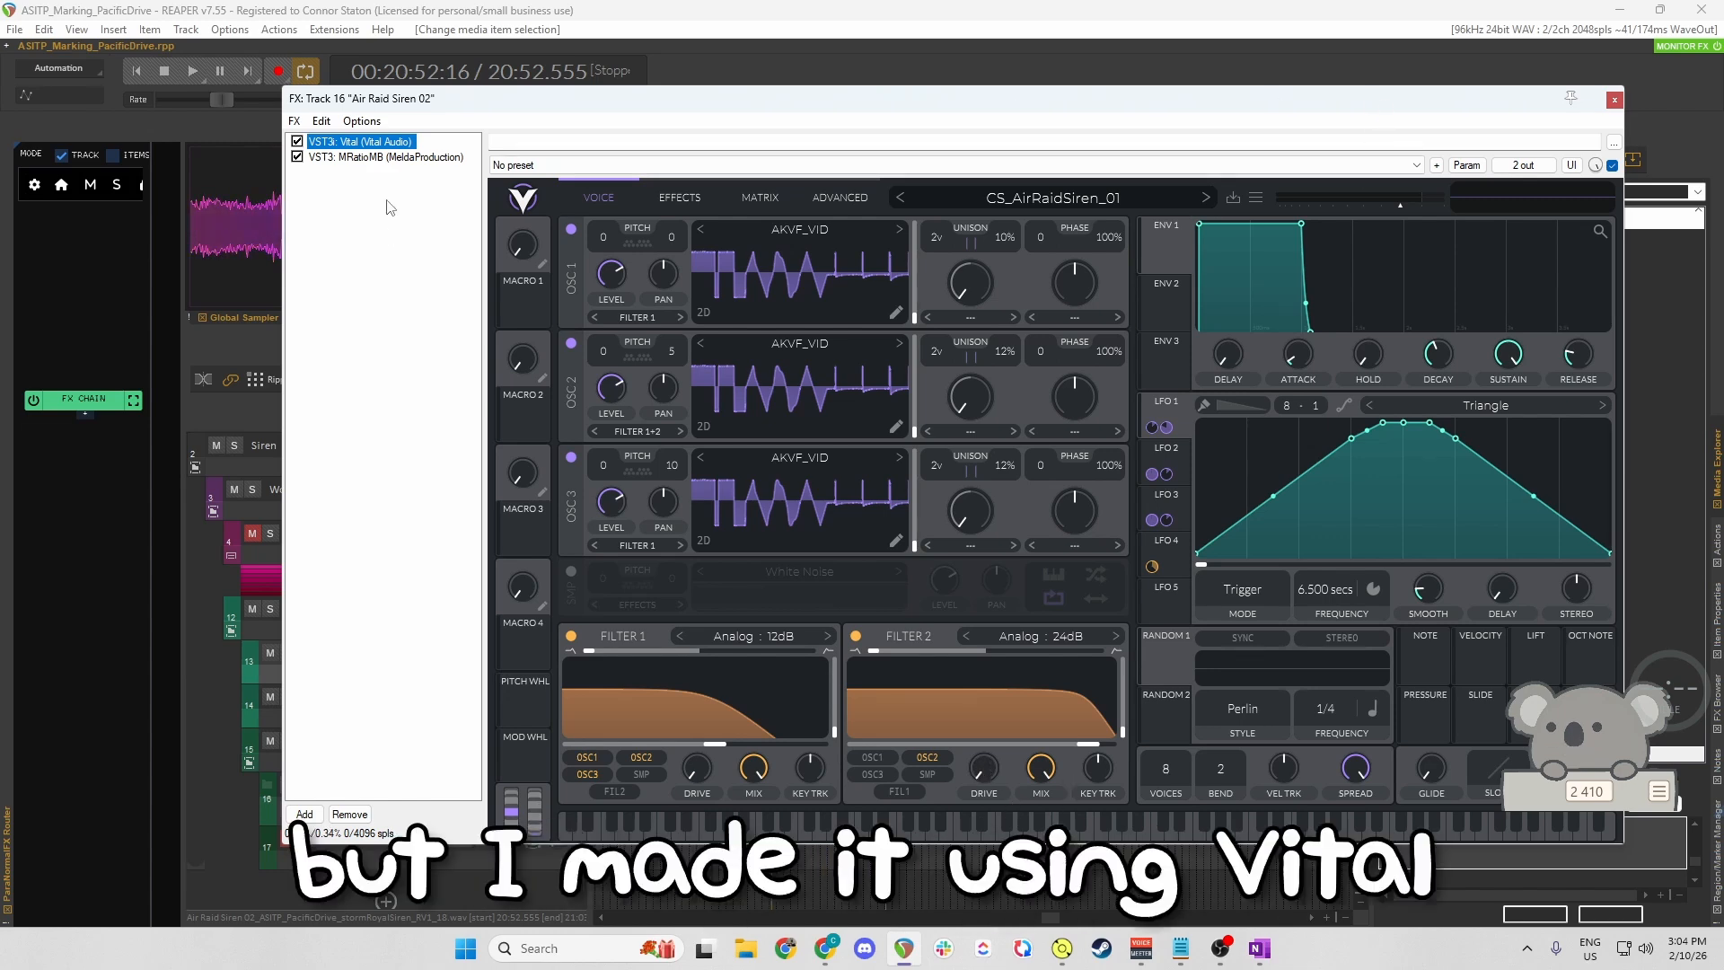
pyautogui.click(380, 157)
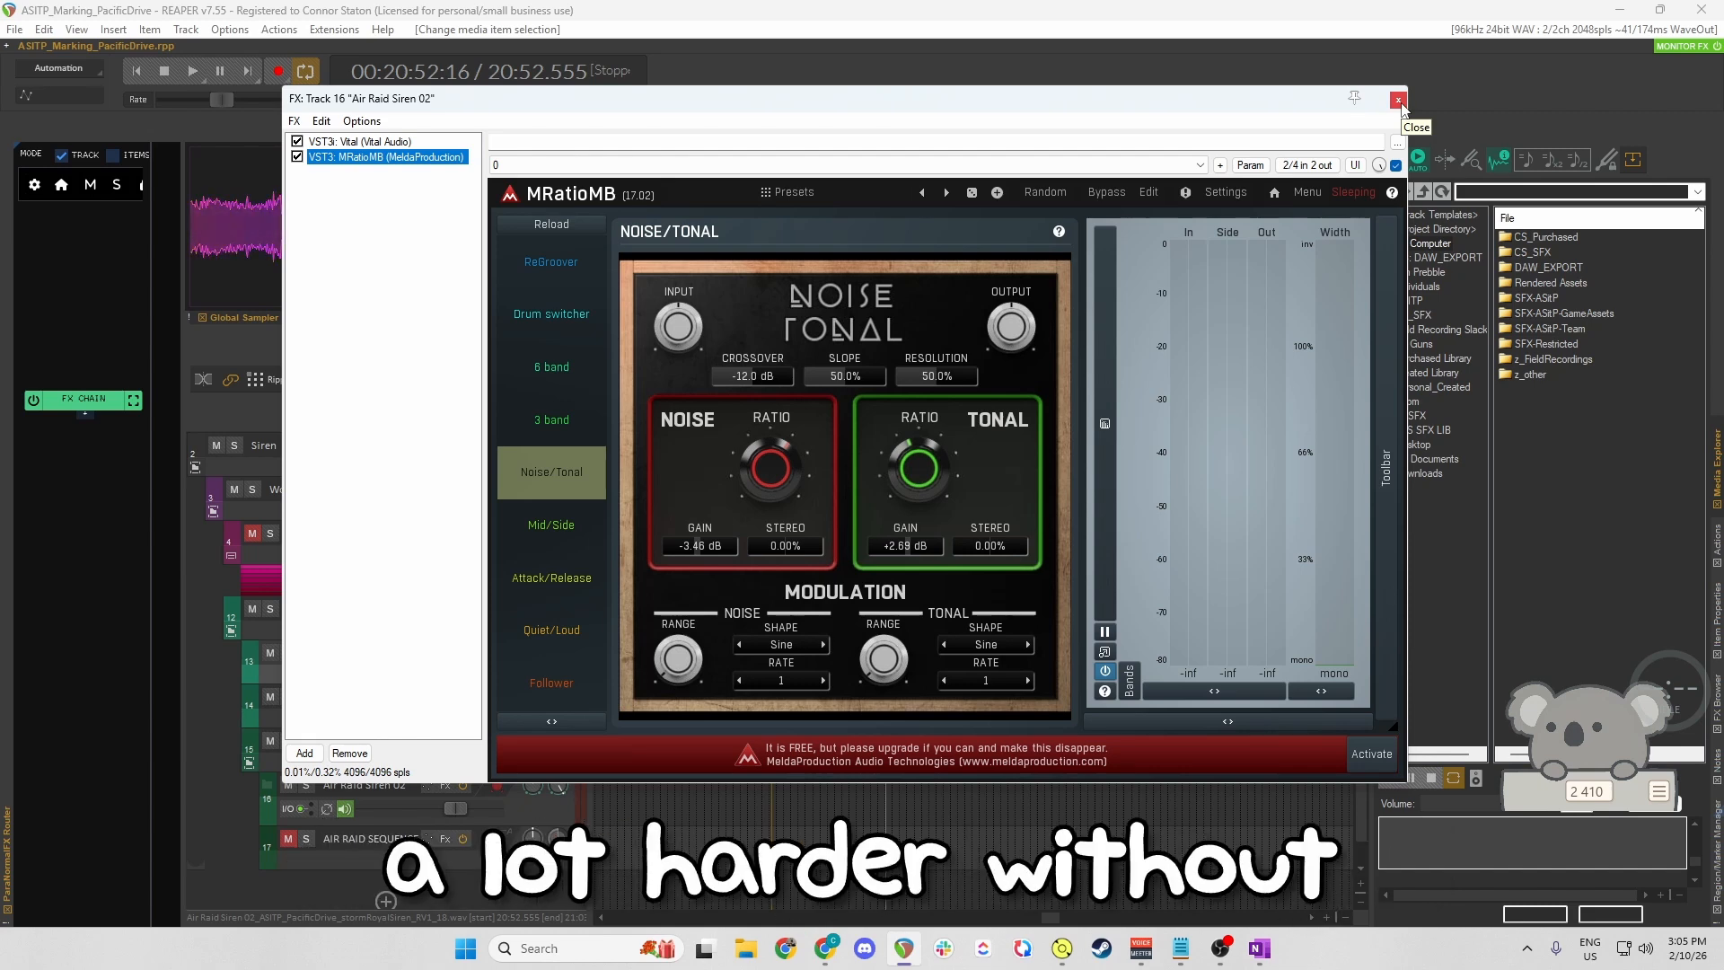
pyautogui.click(1398, 99)
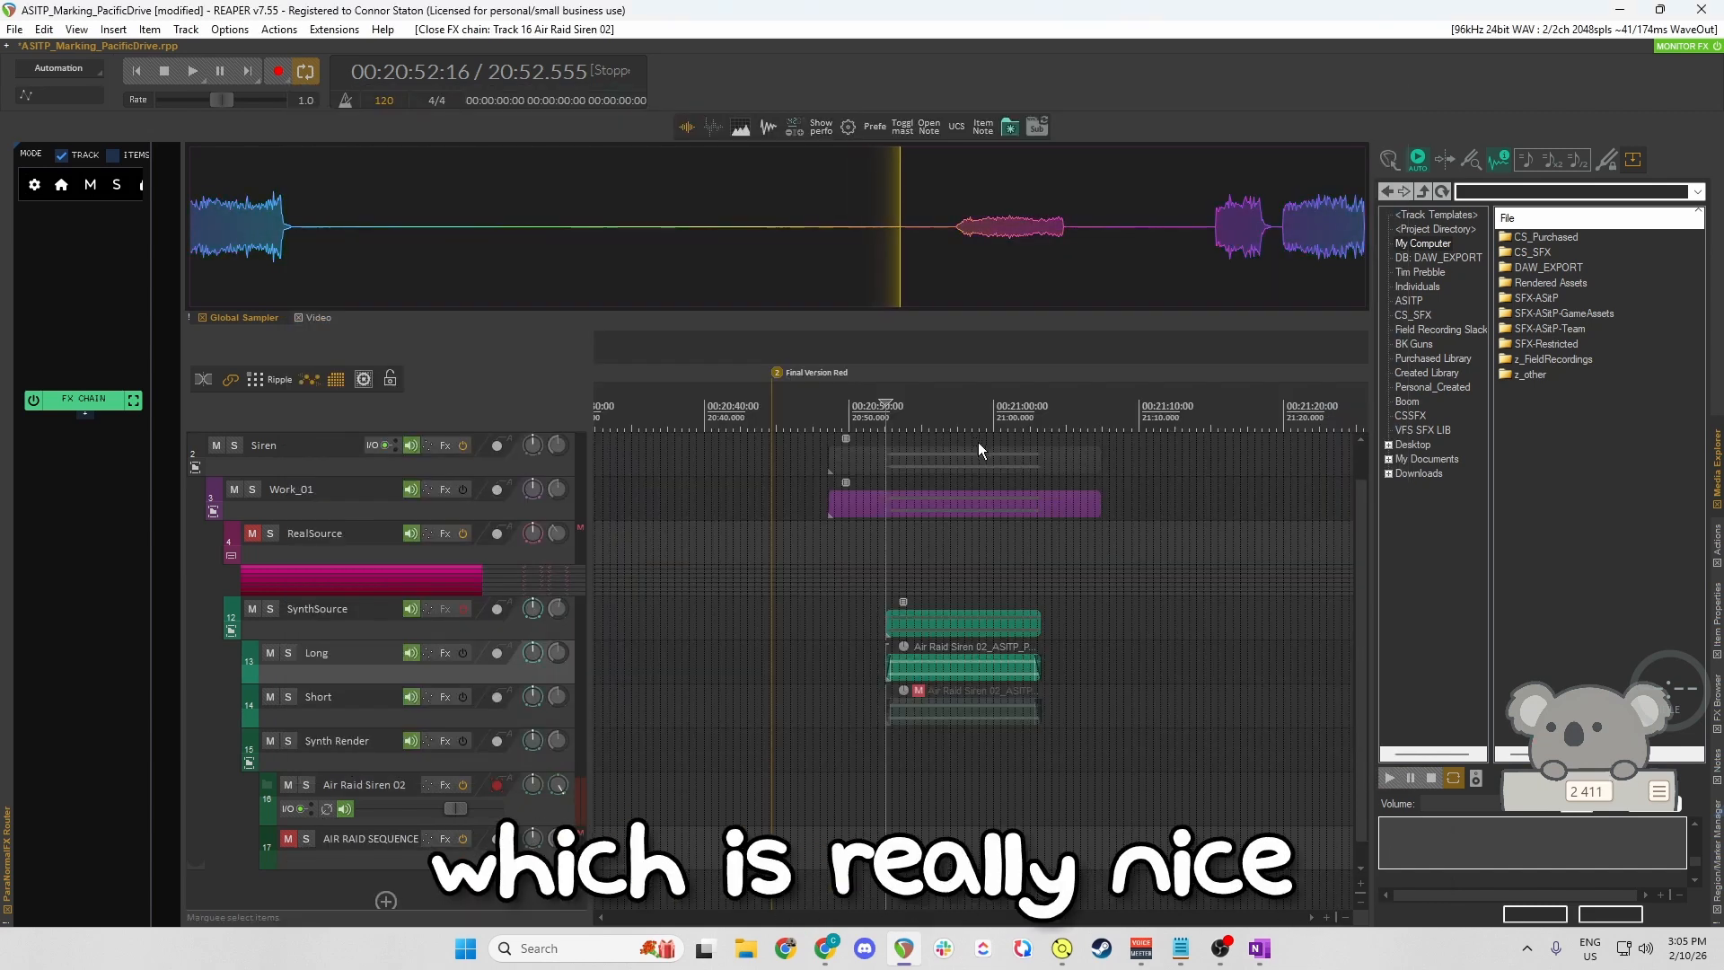
# Select the Long track's siren clip, re-enable the SynthSource effects and open their effects window.
pyautogui.click(928, 669)
pyautogui.hscroll(3, 960, 695)
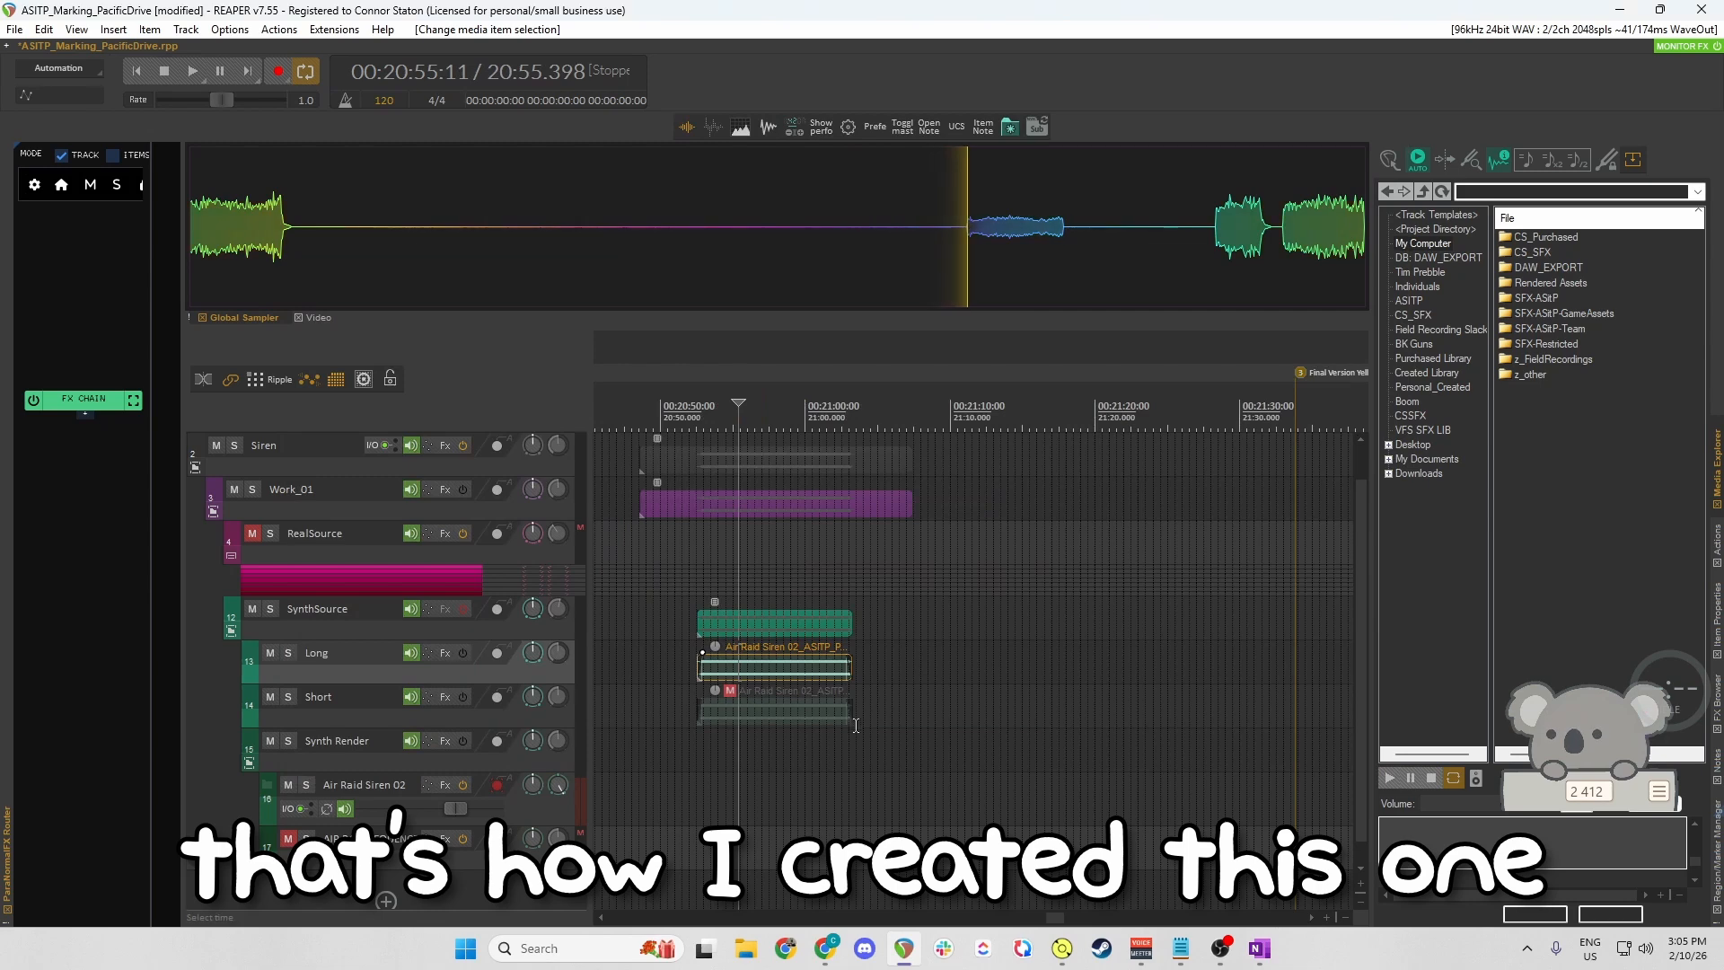
pyautogui.click(463, 610)
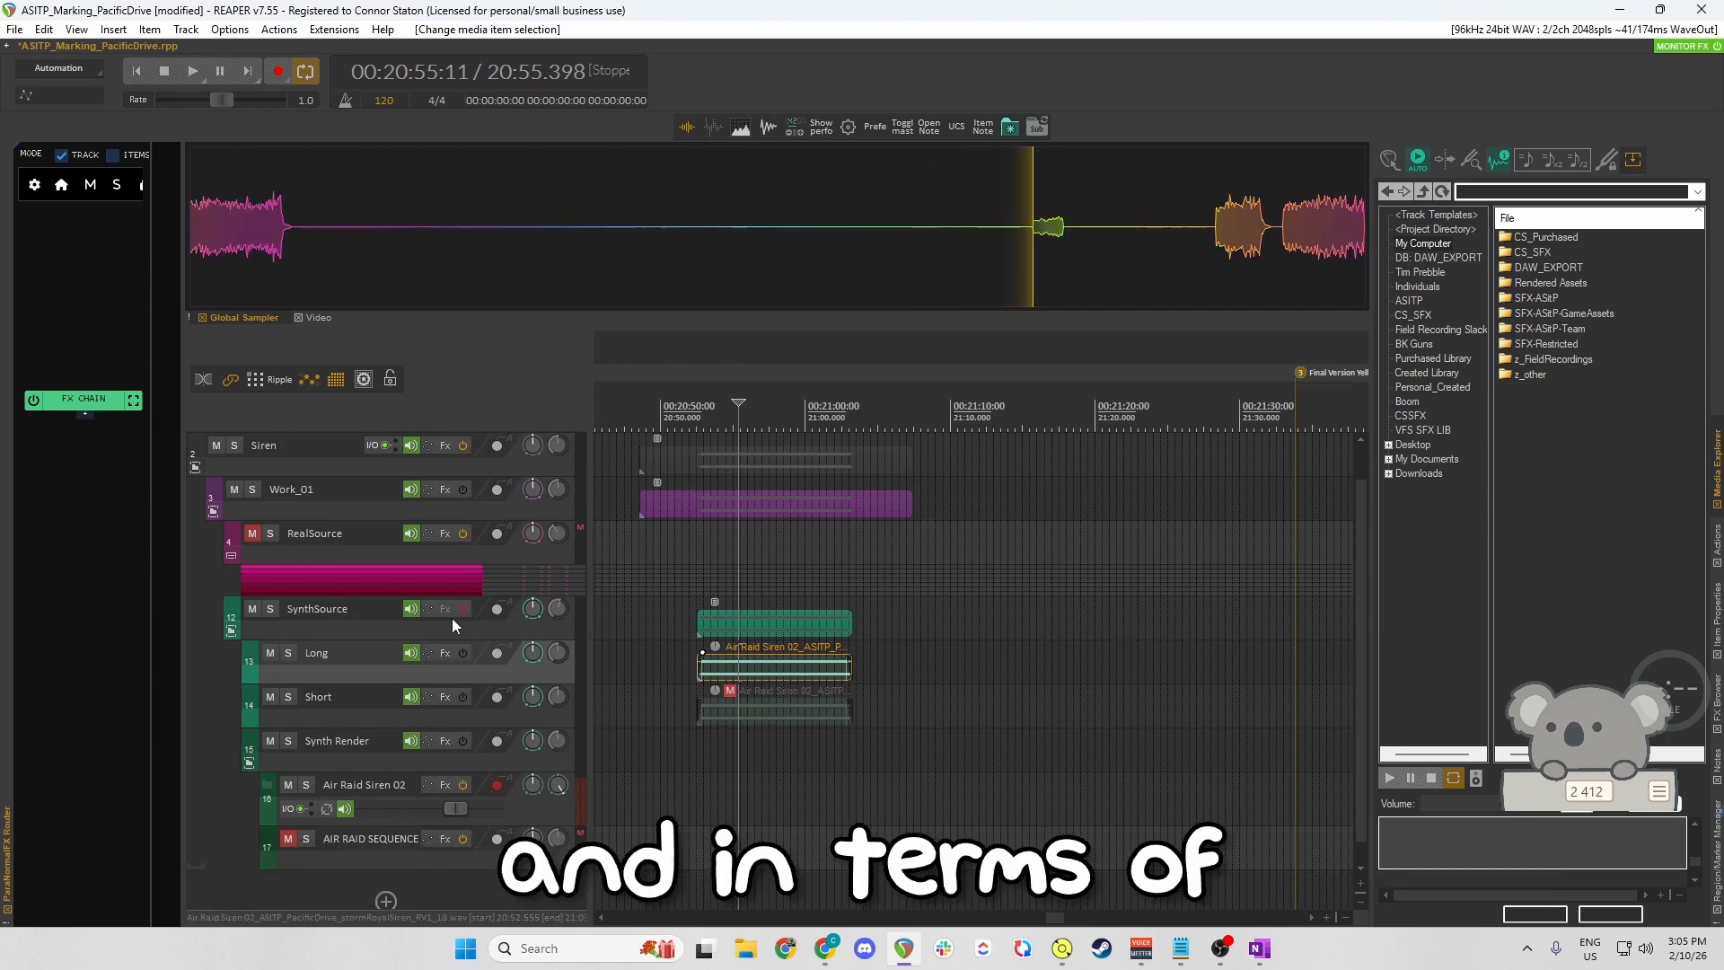
pyautogui.click(447, 609)
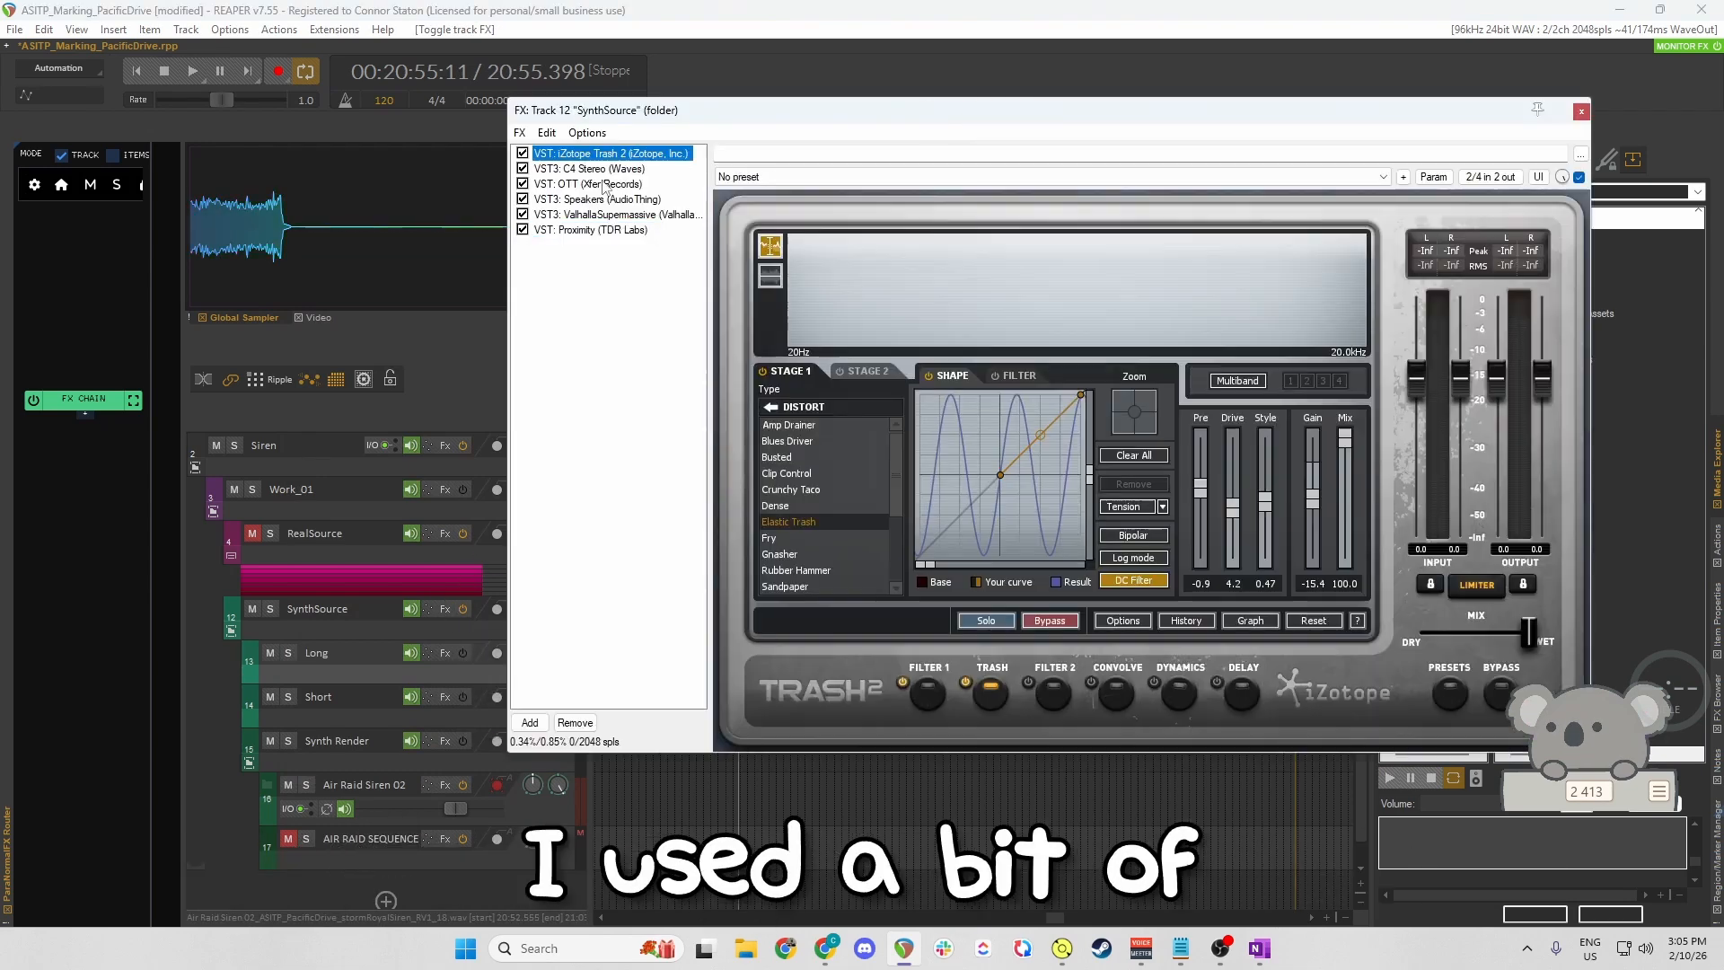
# Examine the C4 multiband and OTT compressor settings in the SynthSource effects chain.
pyautogui.keyDown('shift'); pyautogui.click(600, 189); pyautogui.keyUp('shift')
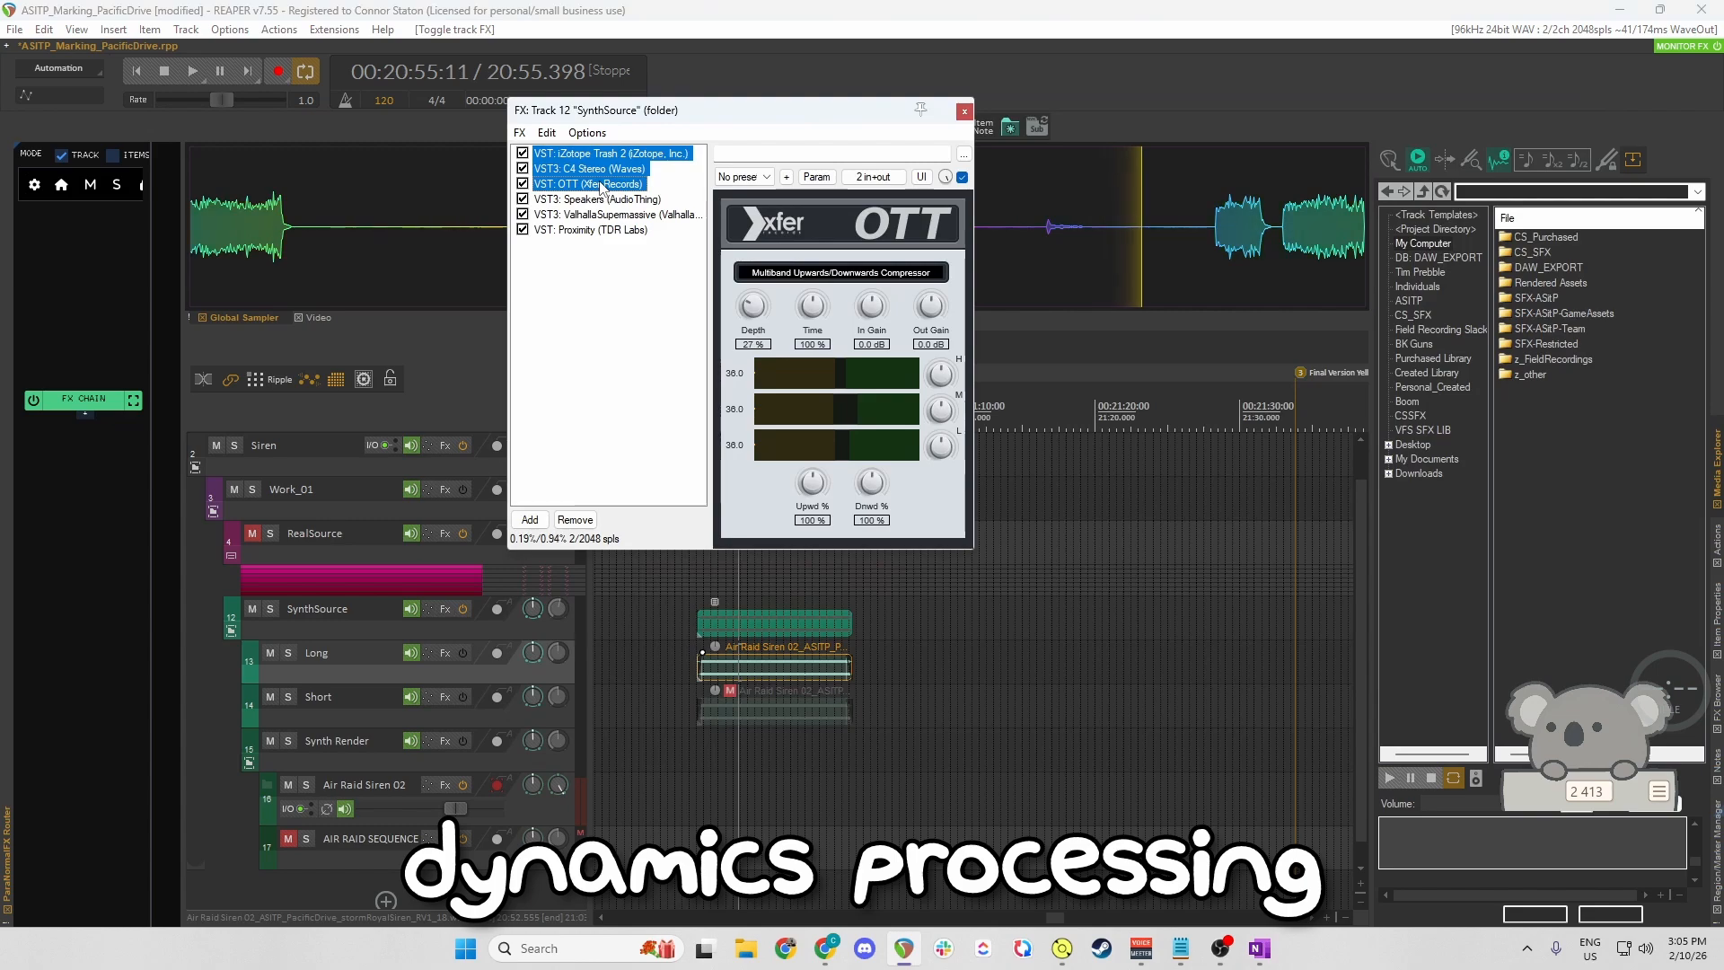
pyautogui.click(600, 168)
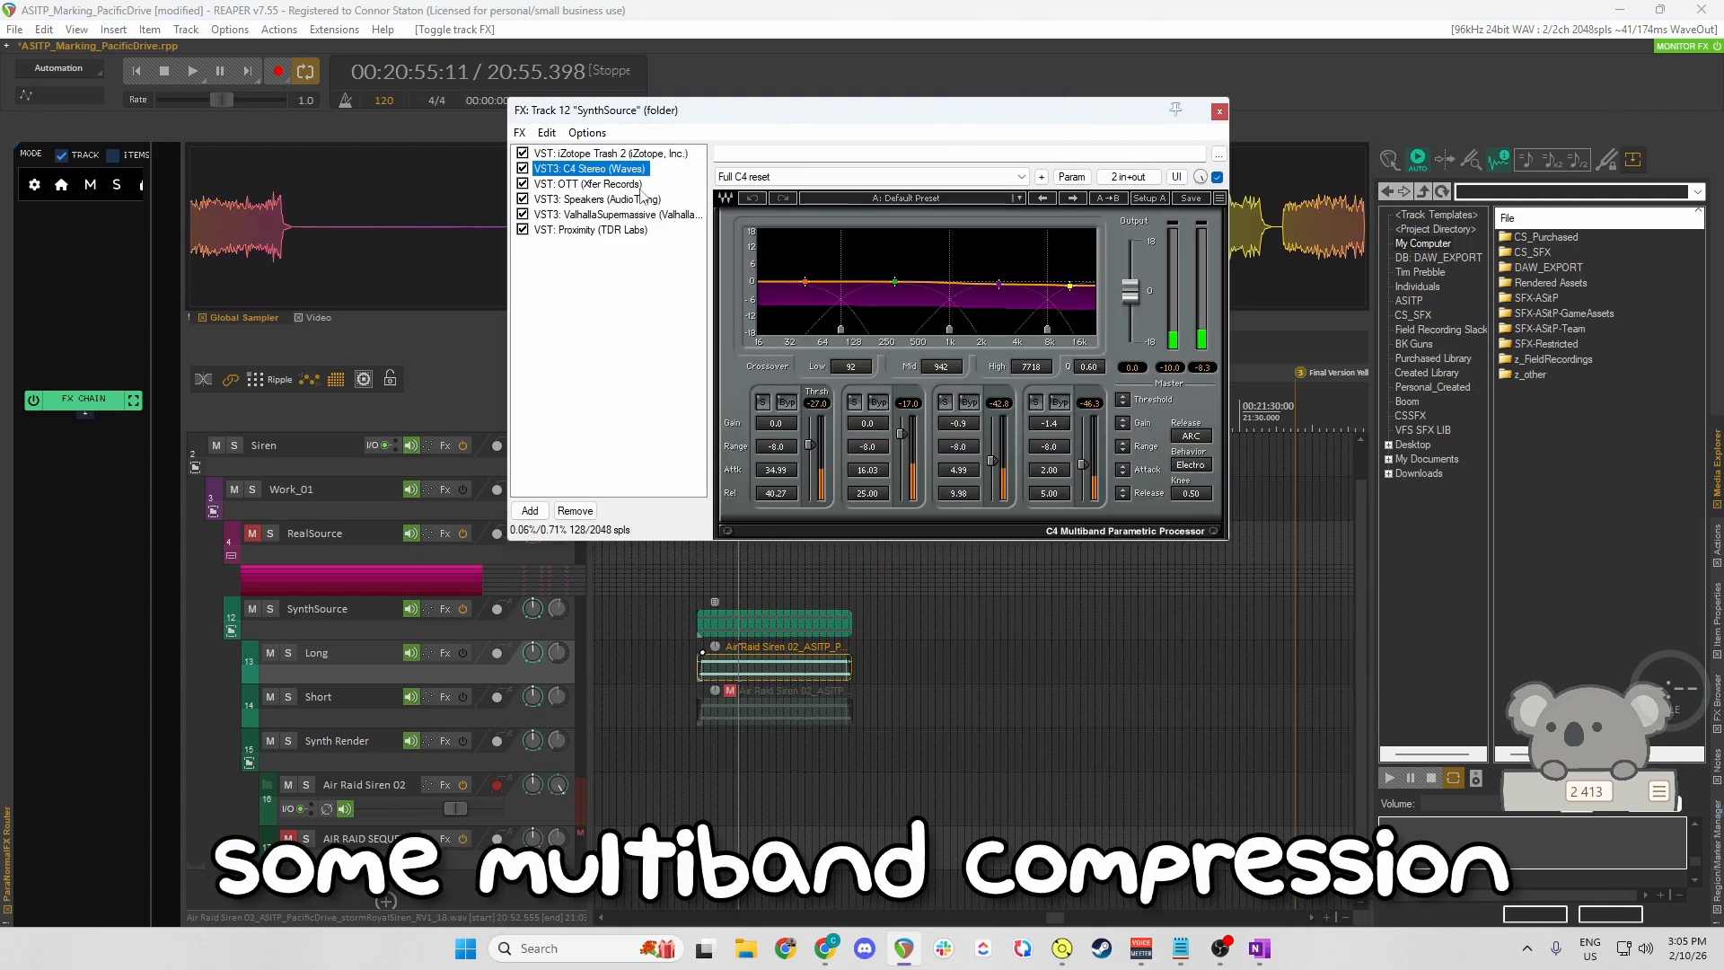
pyautogui.click(600, 179)
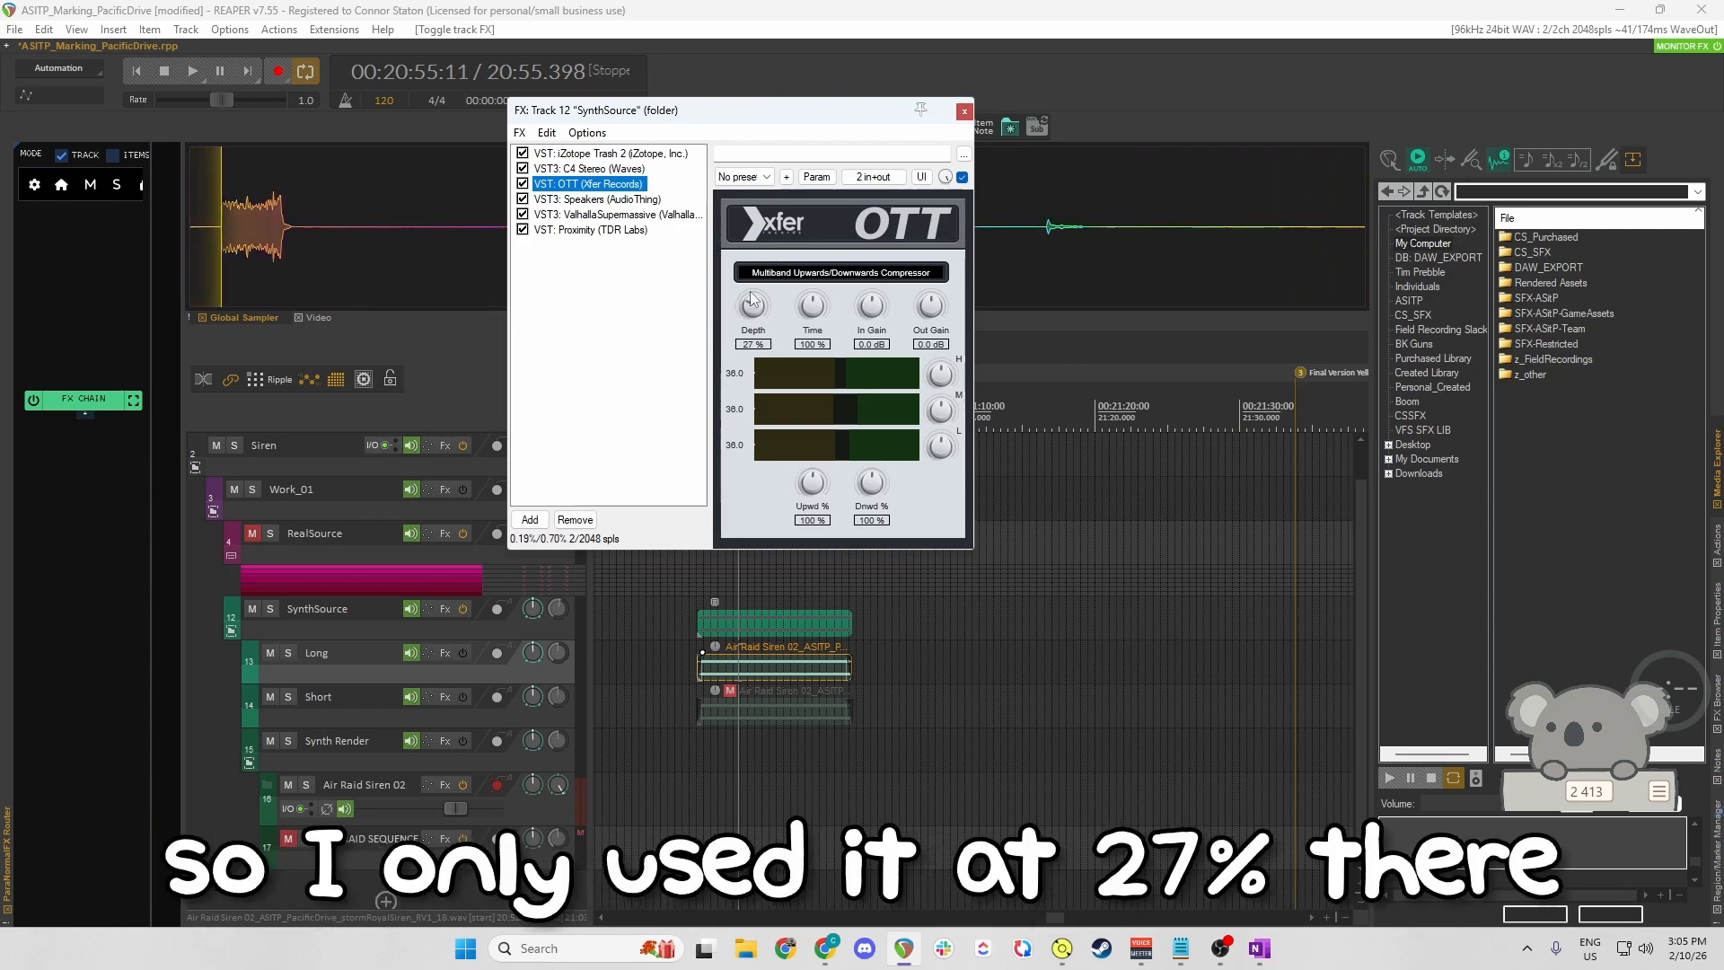
pyautogui.press('Up')
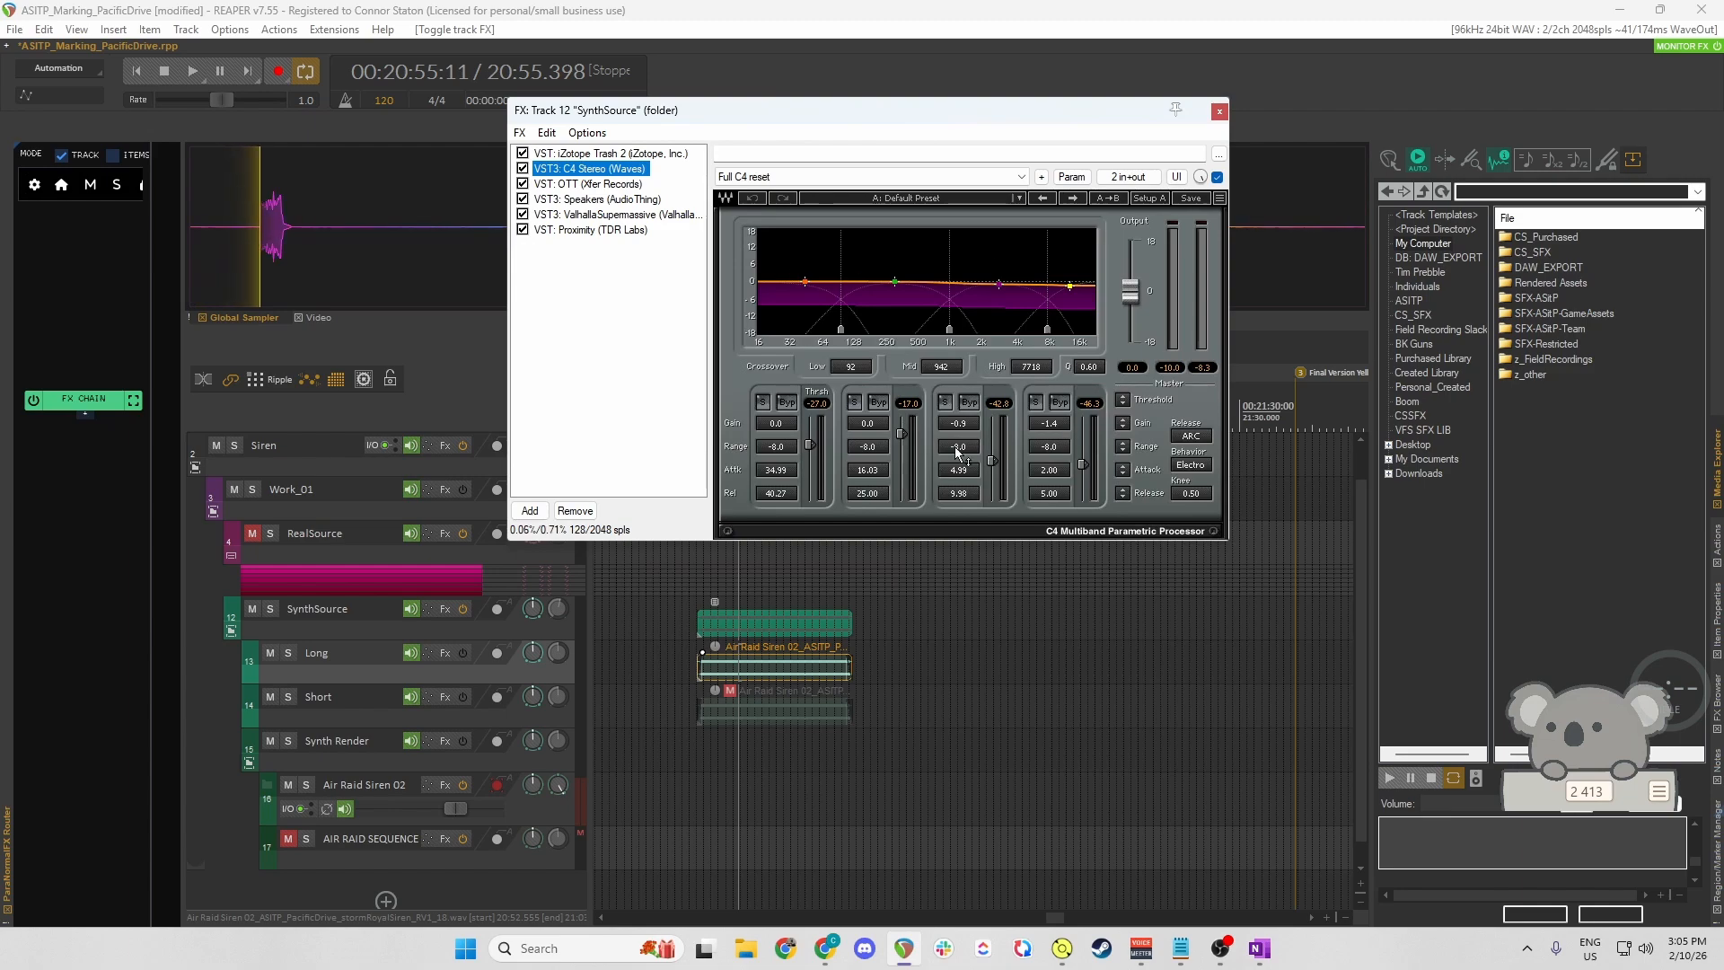
pyautogui.click(590, 185)
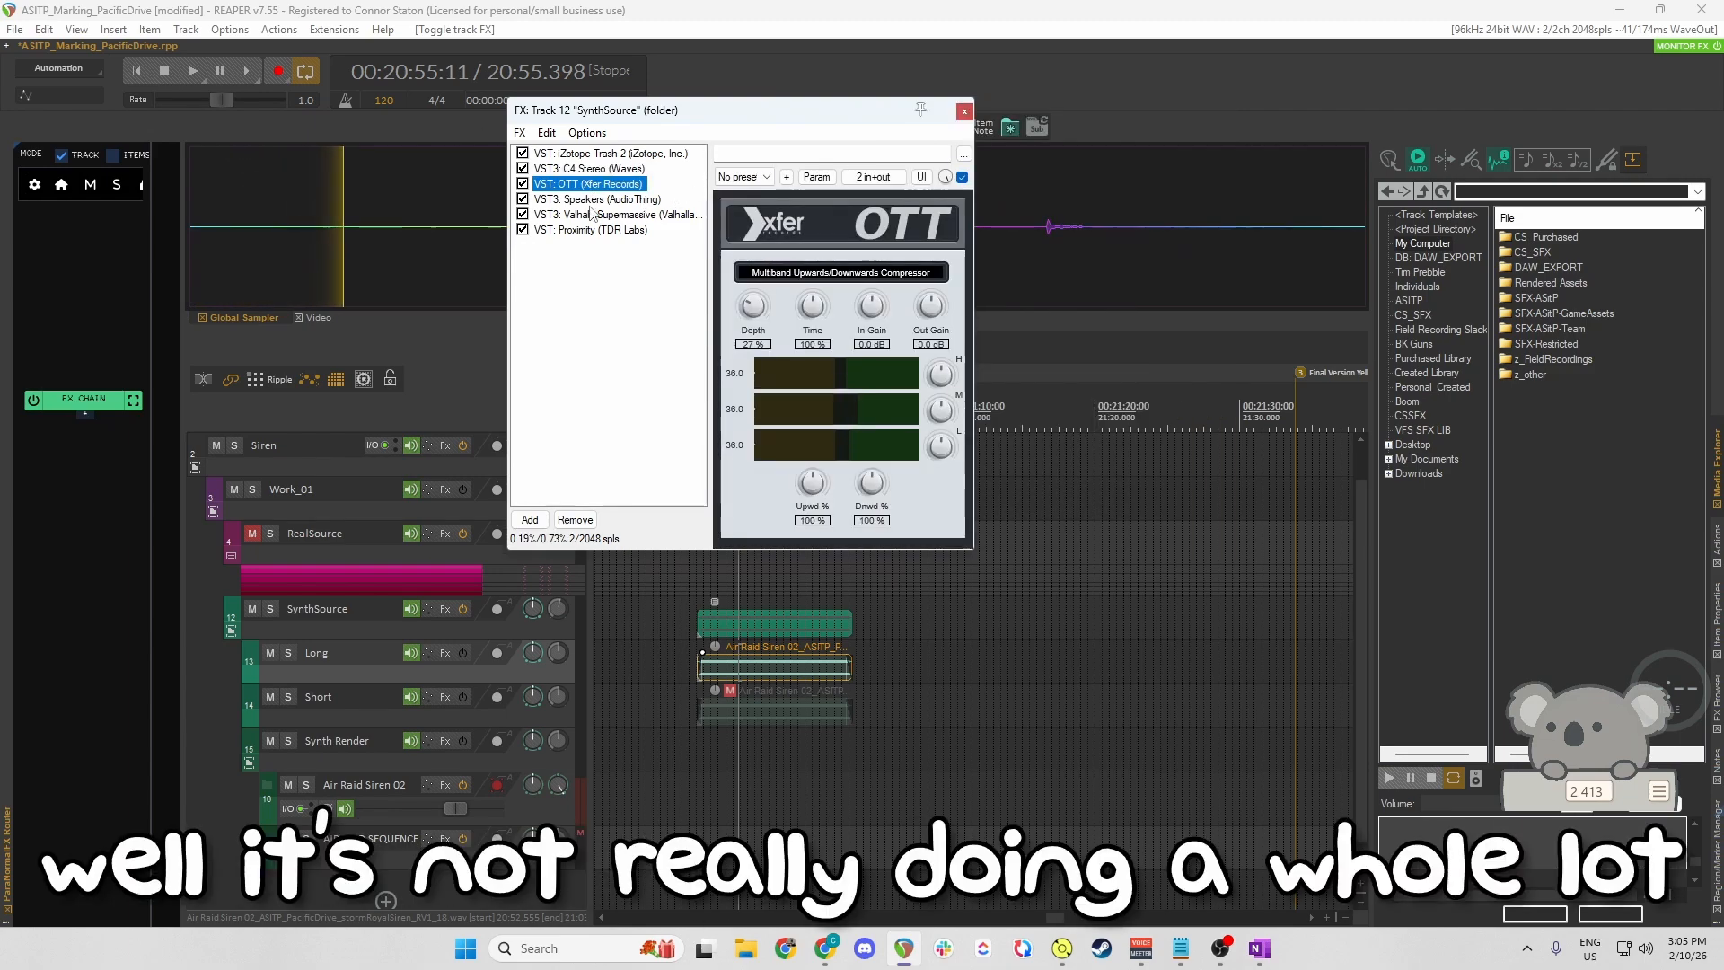
# Bypass Speakers, ValhallaSupermassive and Proximity on SynthSource and play the Long track's siren clip from its start.
pyautogui.click(522, 200)
pyautogui.click(522, 215)
pyautogui.click(522, 230)
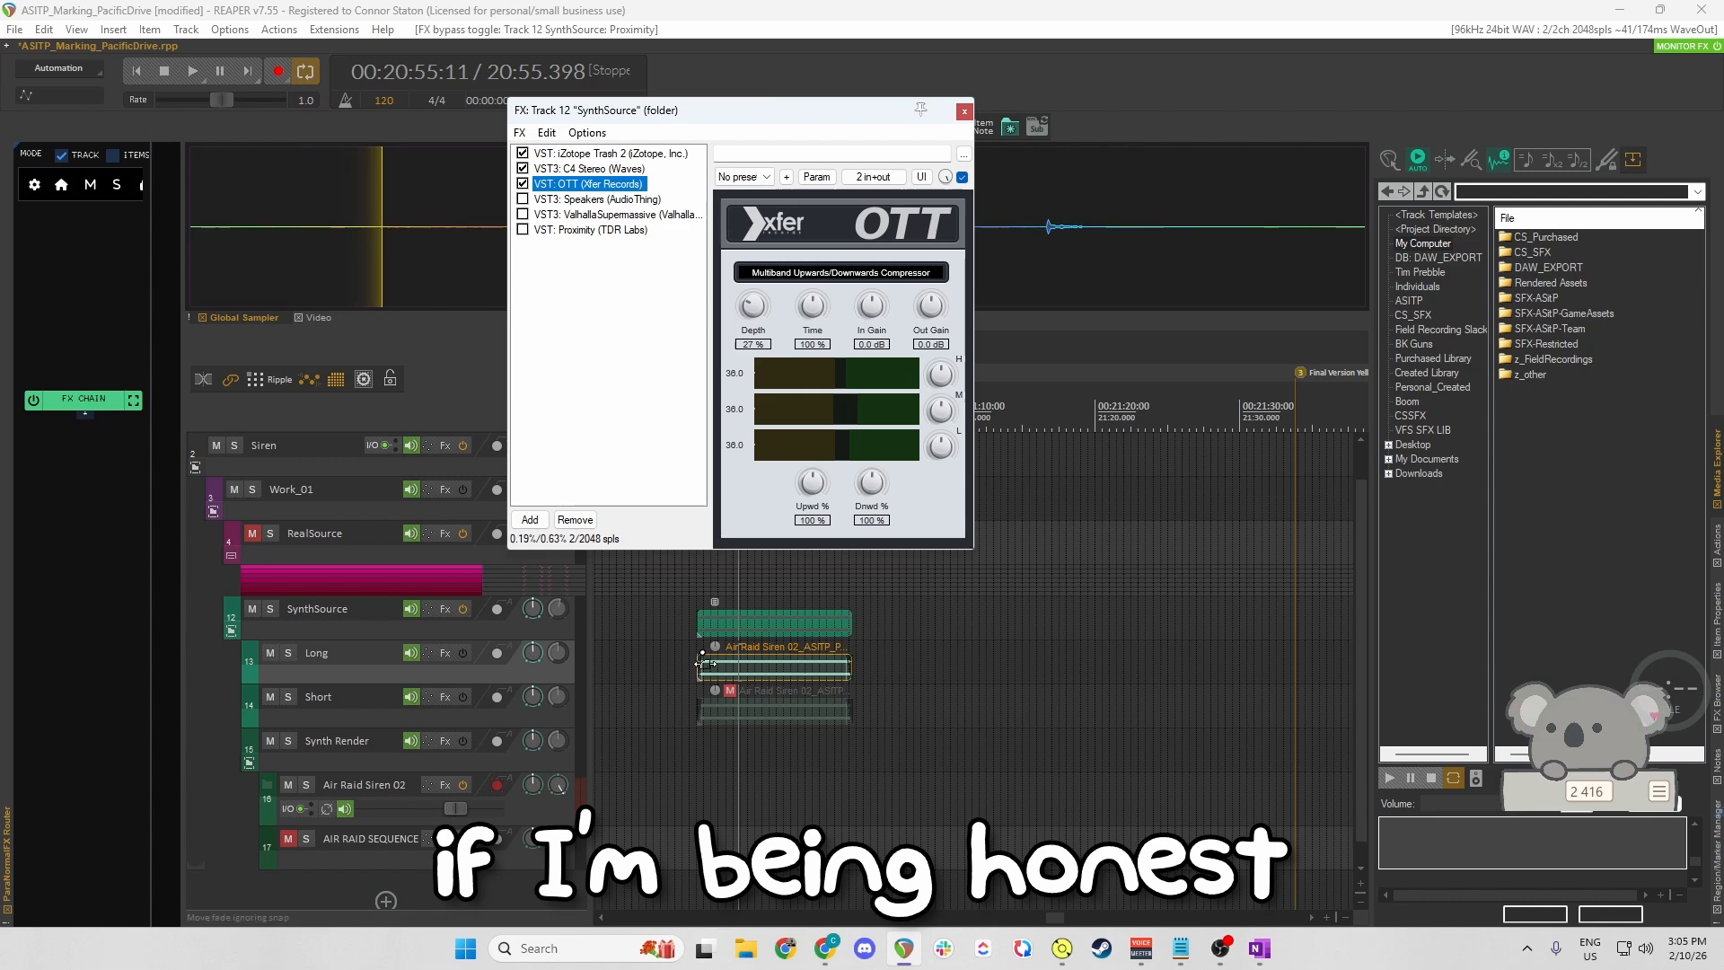
pyautogui.scroll(3, 808, 680)
pyautogui.click(826, 671)
pyautogui.press('space')
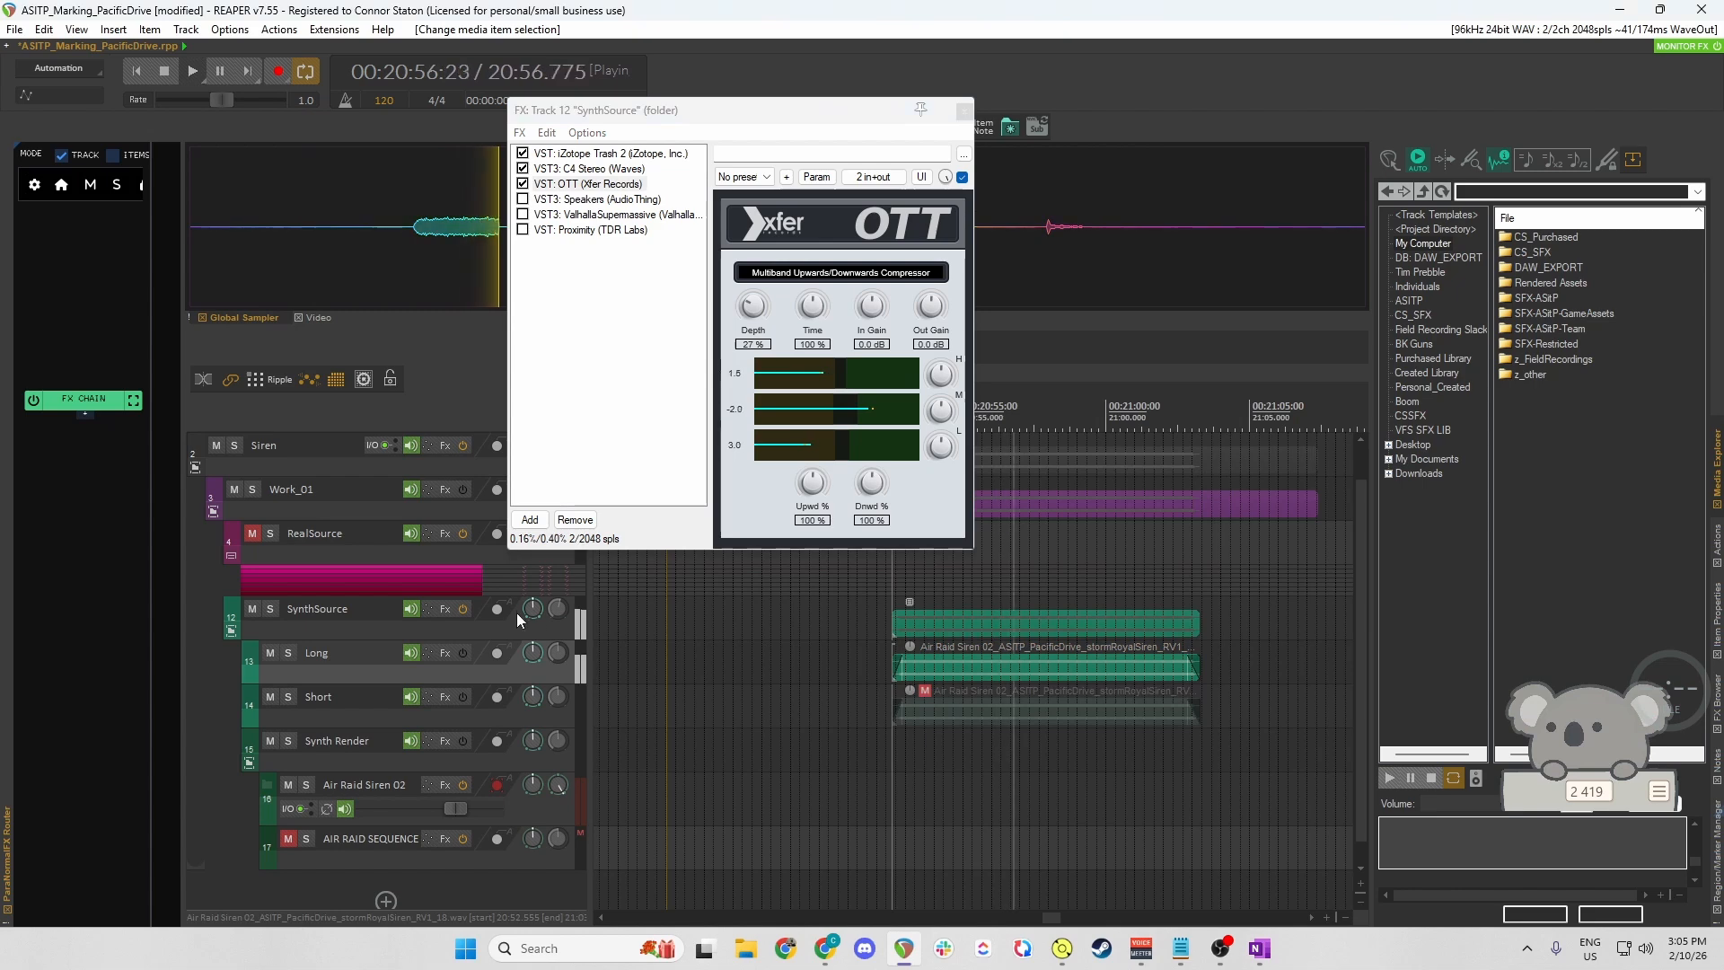
pyautogui.press('space')
# Compare the siren with the whole SynthSource effects chain bypassed and re-enabled during playback.
pyautogui.click(462, 608)
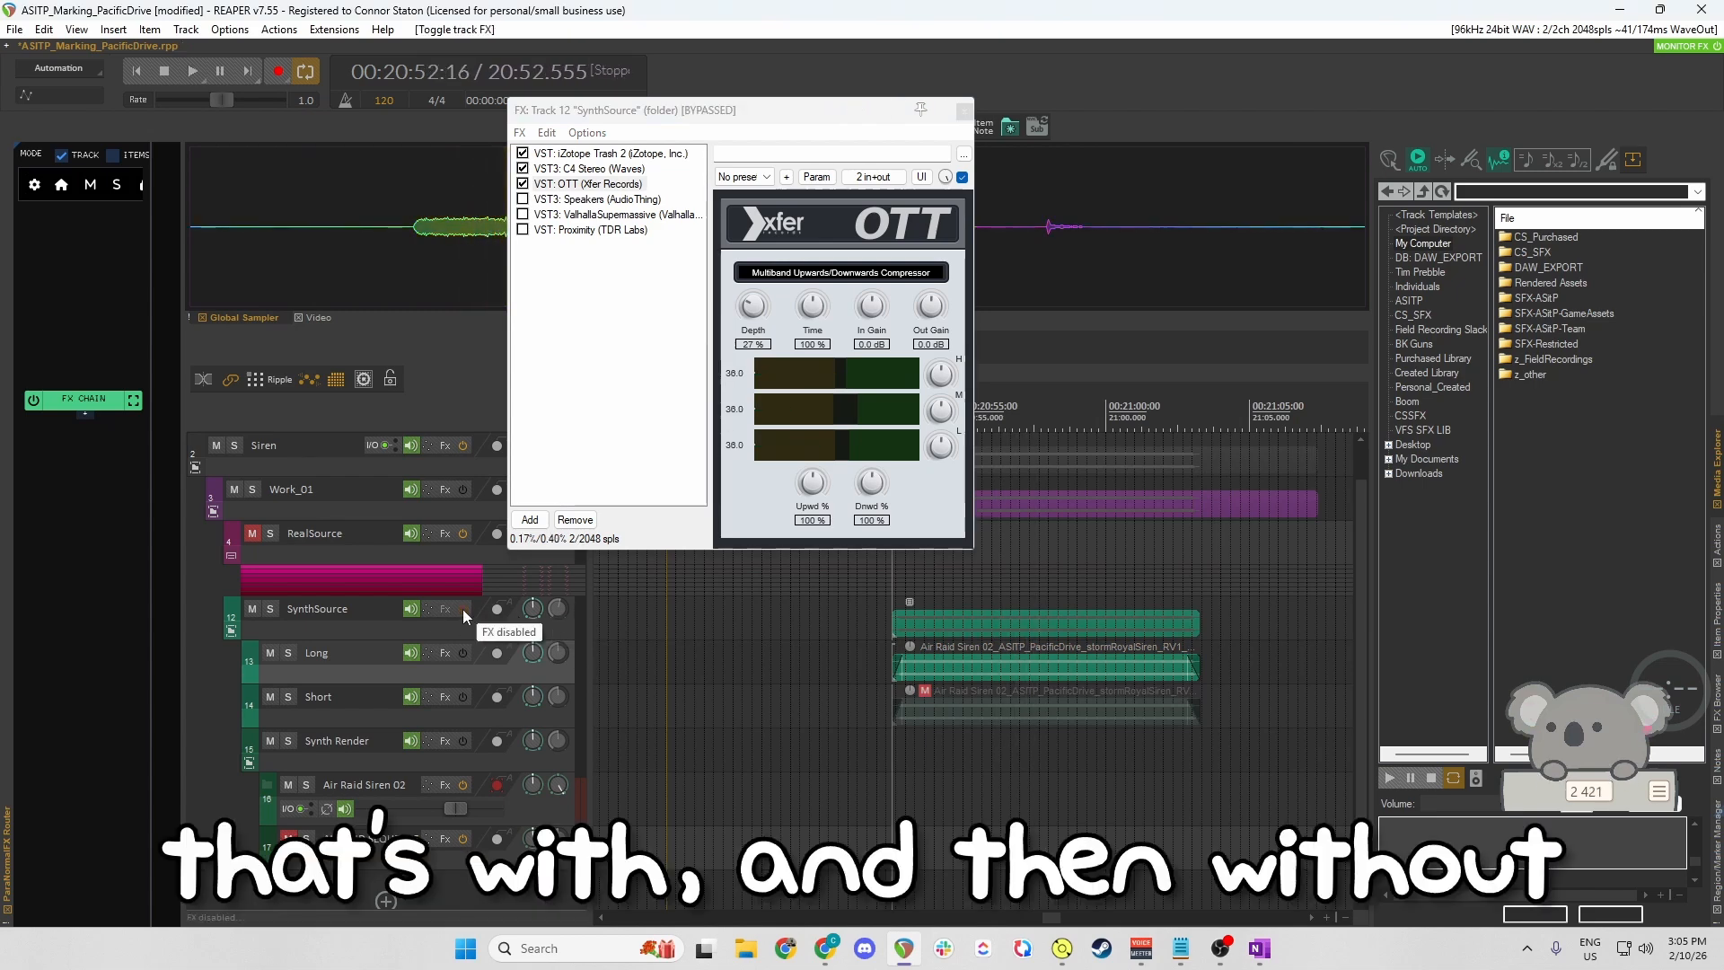
pyautogui.press('space')
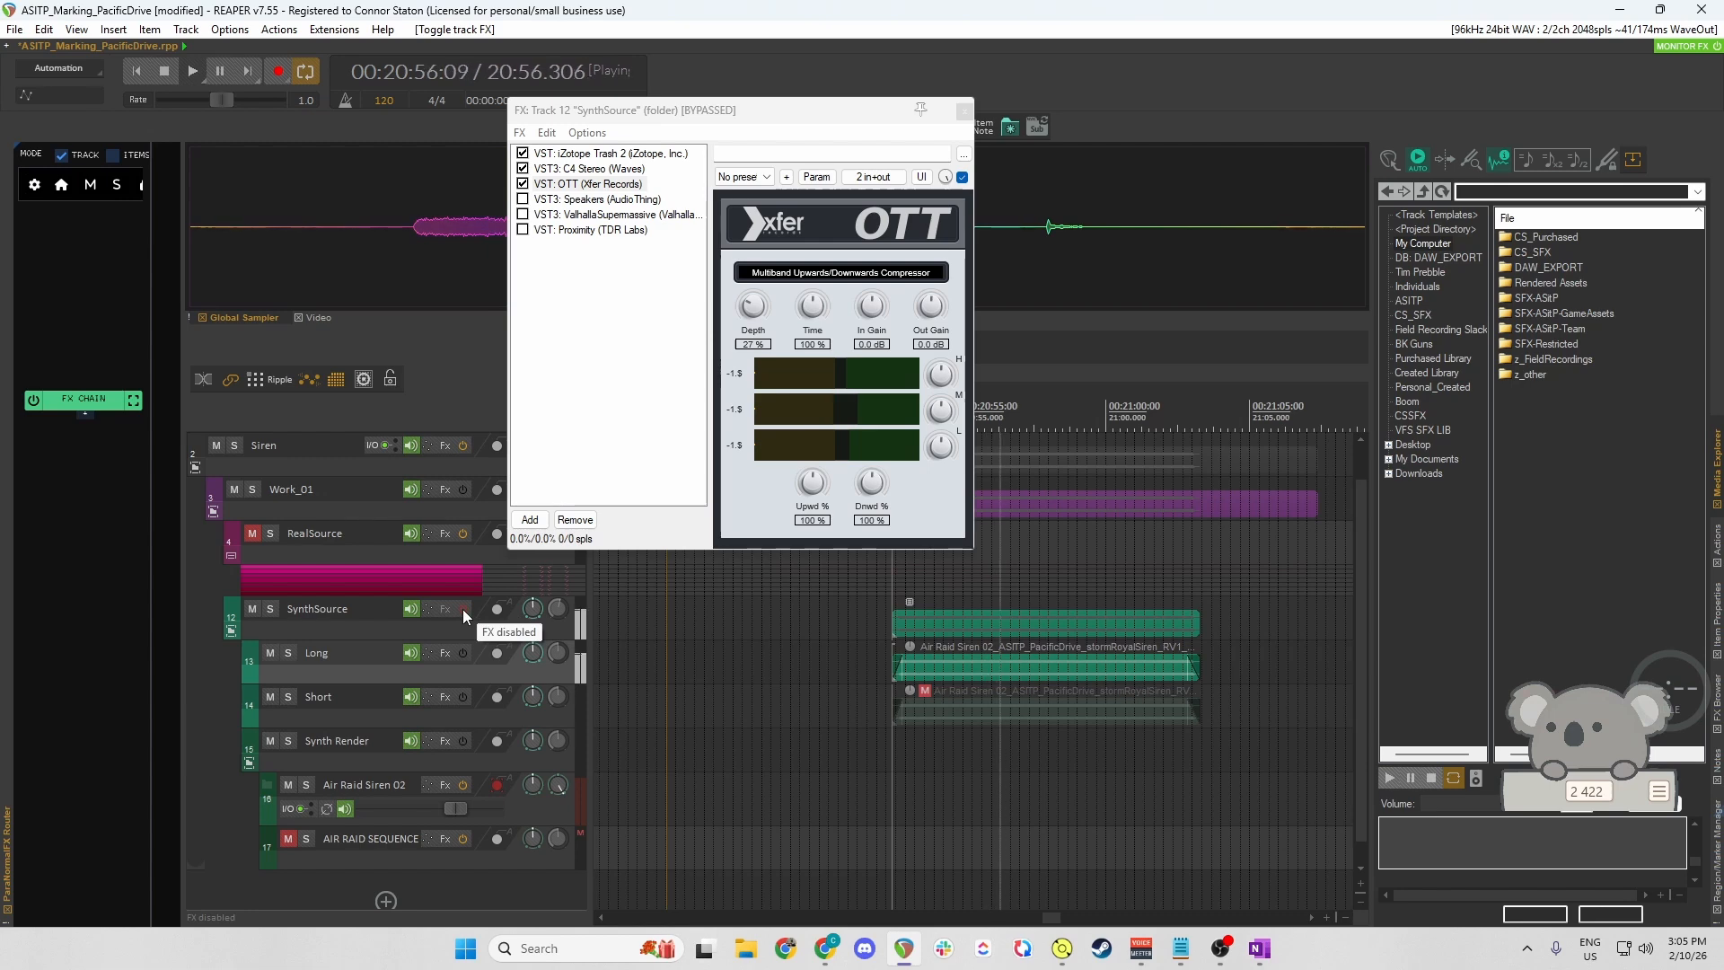
pyautogui.click(462, 609)
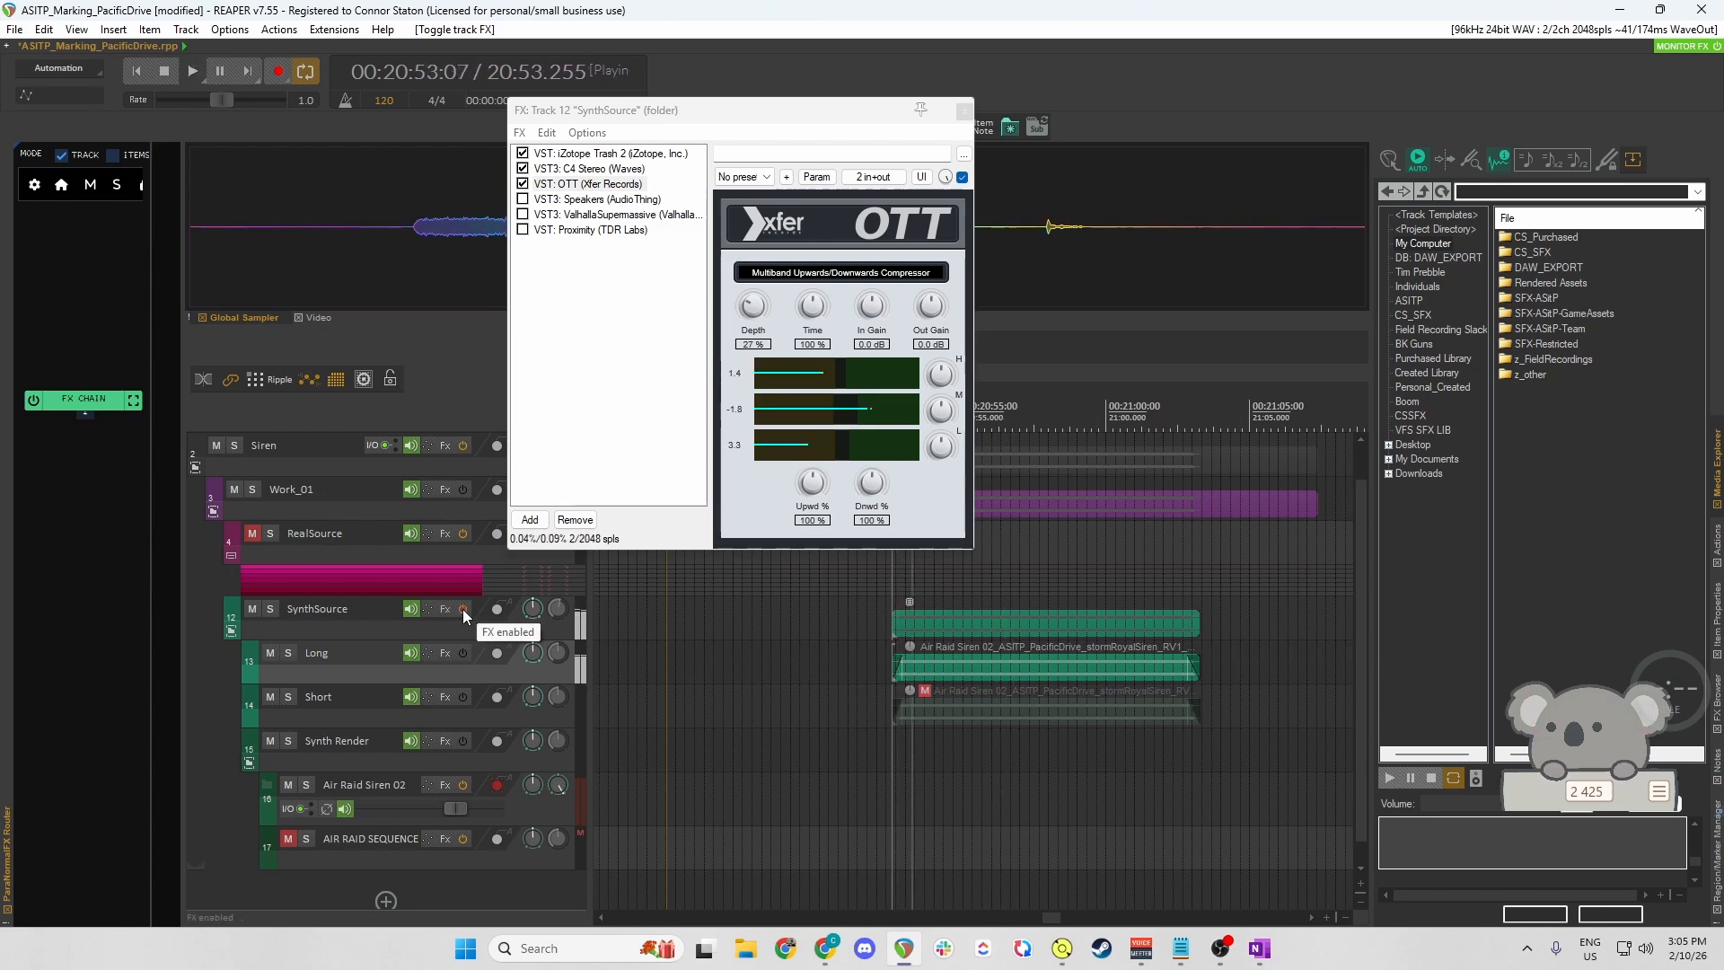
pyautogui.press('space')
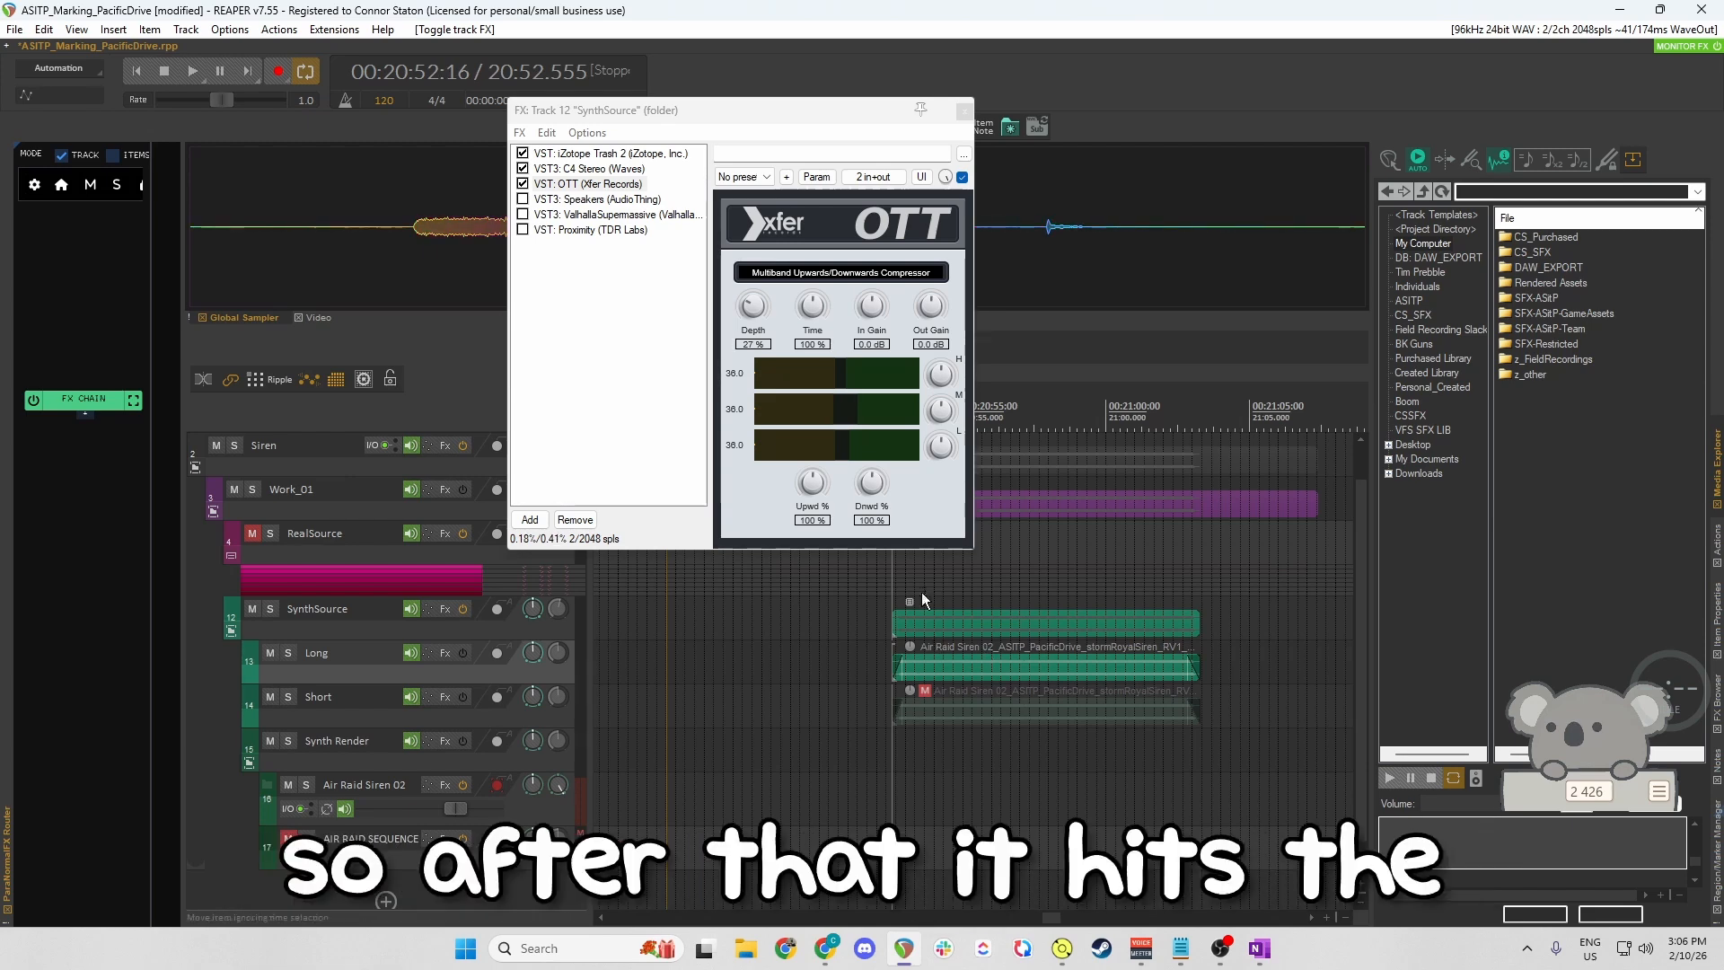
# Re-enable the Speakers effect on SynthSource, select the track and play the siren through it.
pyautogui.click(523, 198)
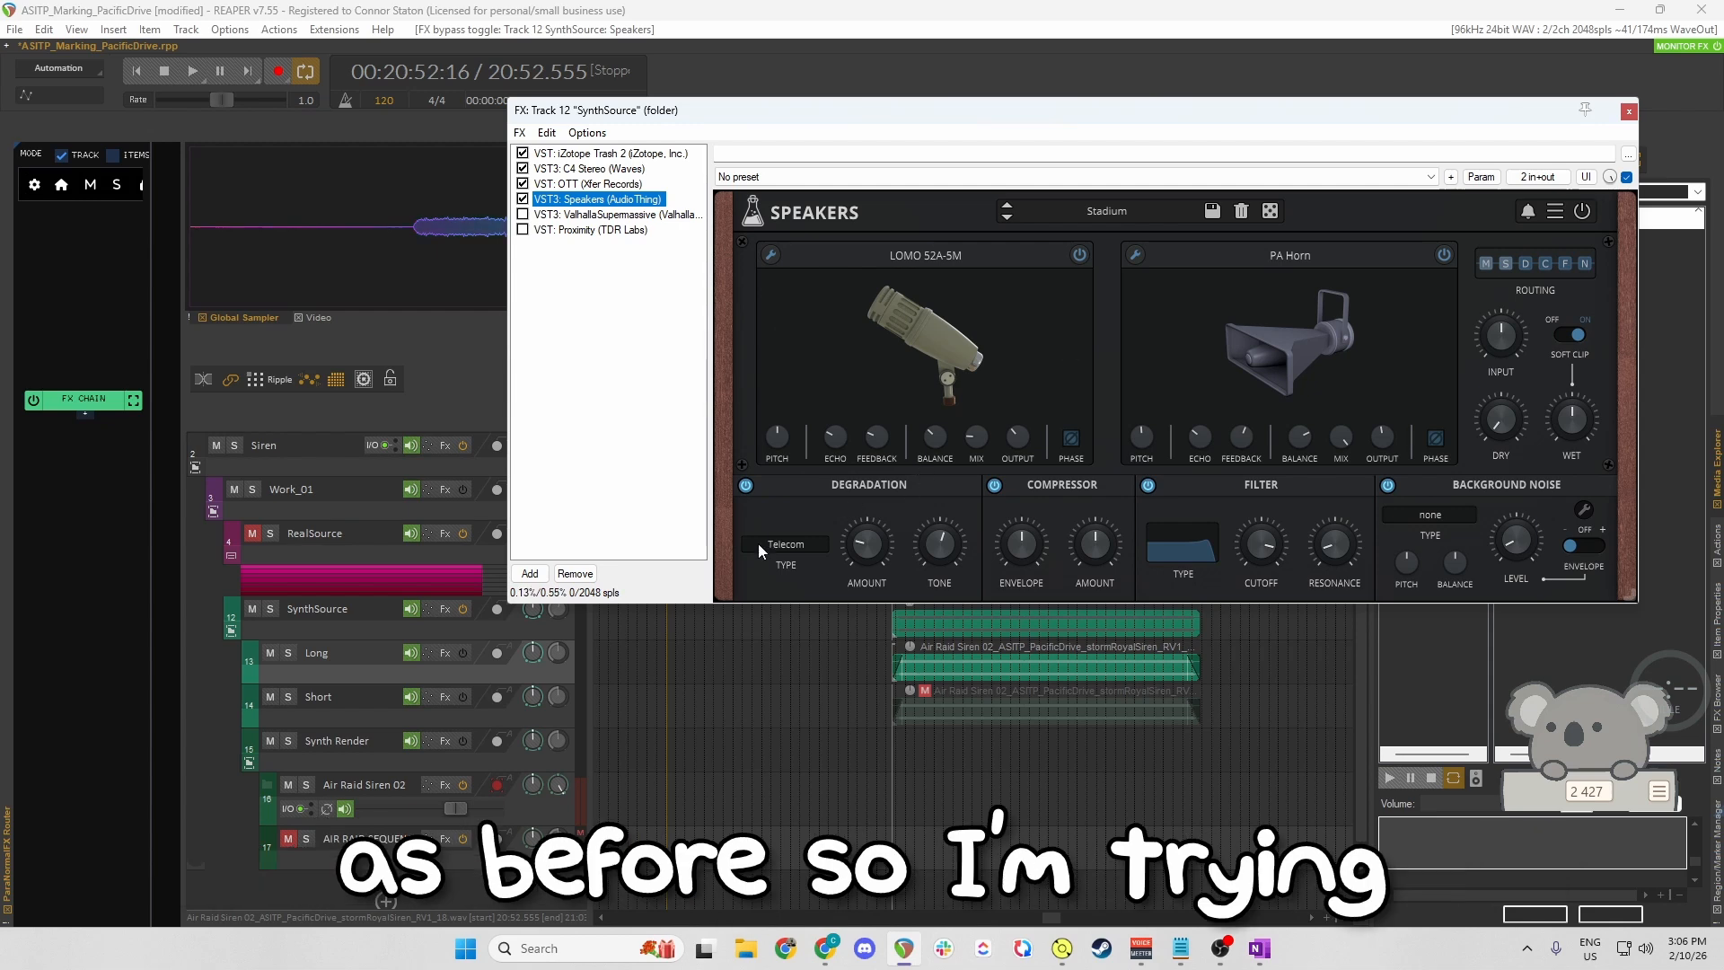
pyautogui.scroll(1, 467, 612)
pyautogui.click(330, 652)
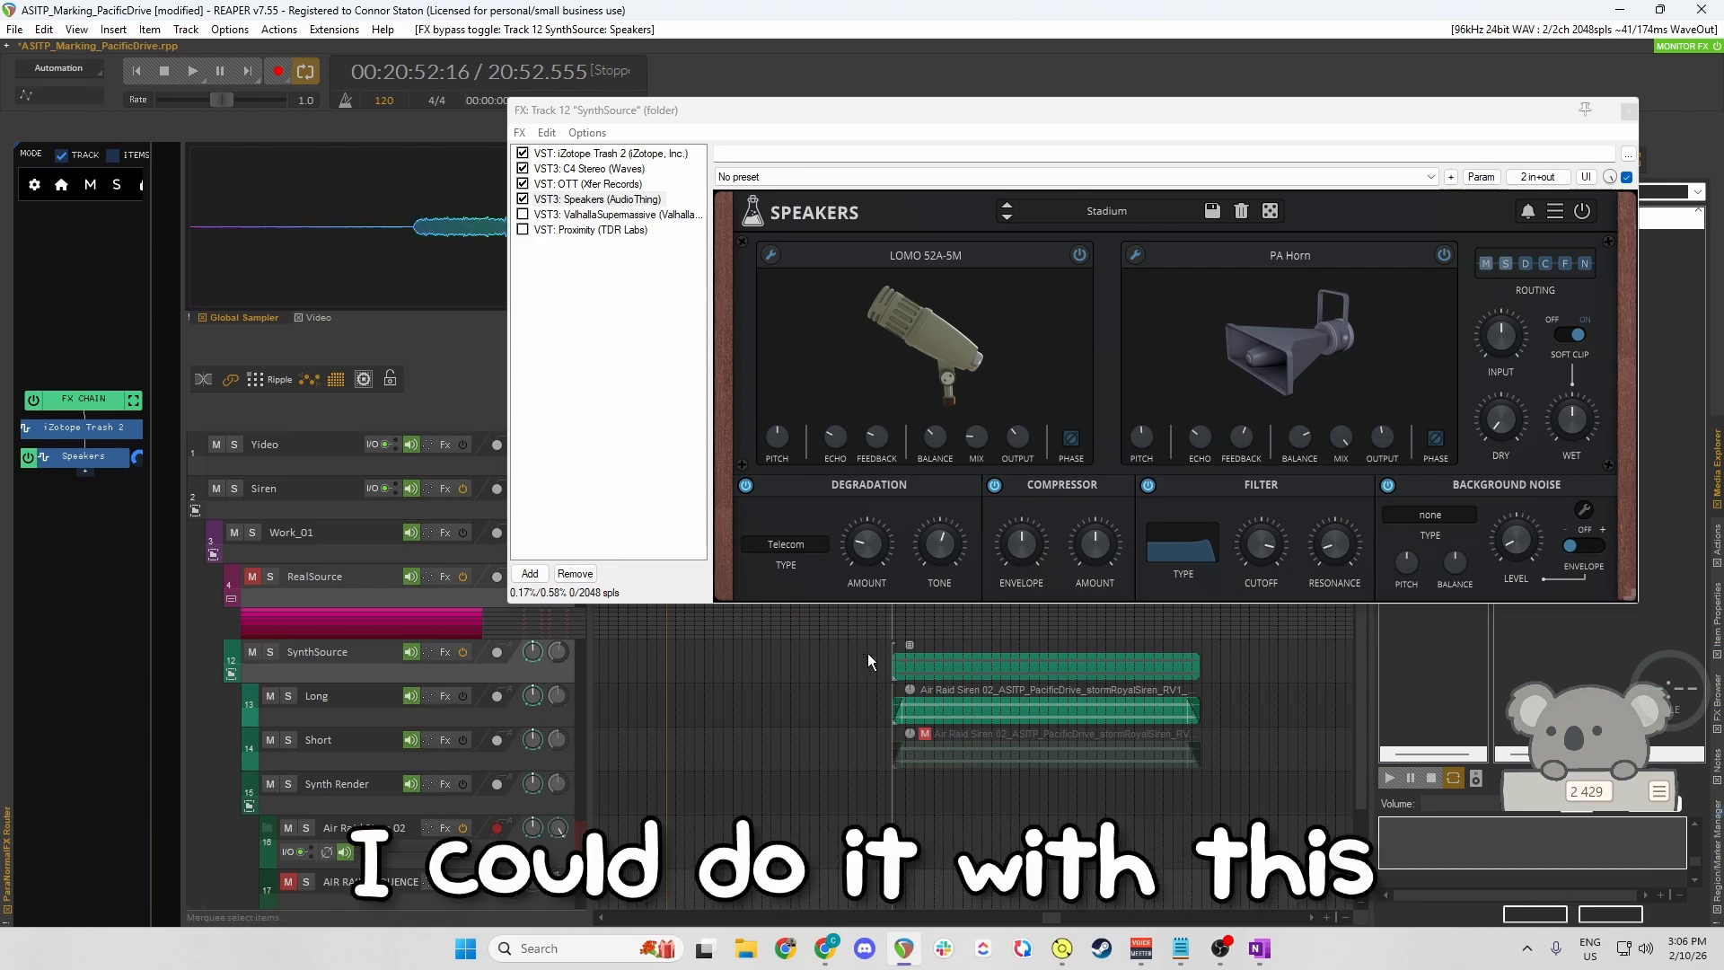
pyautogui.press('space')
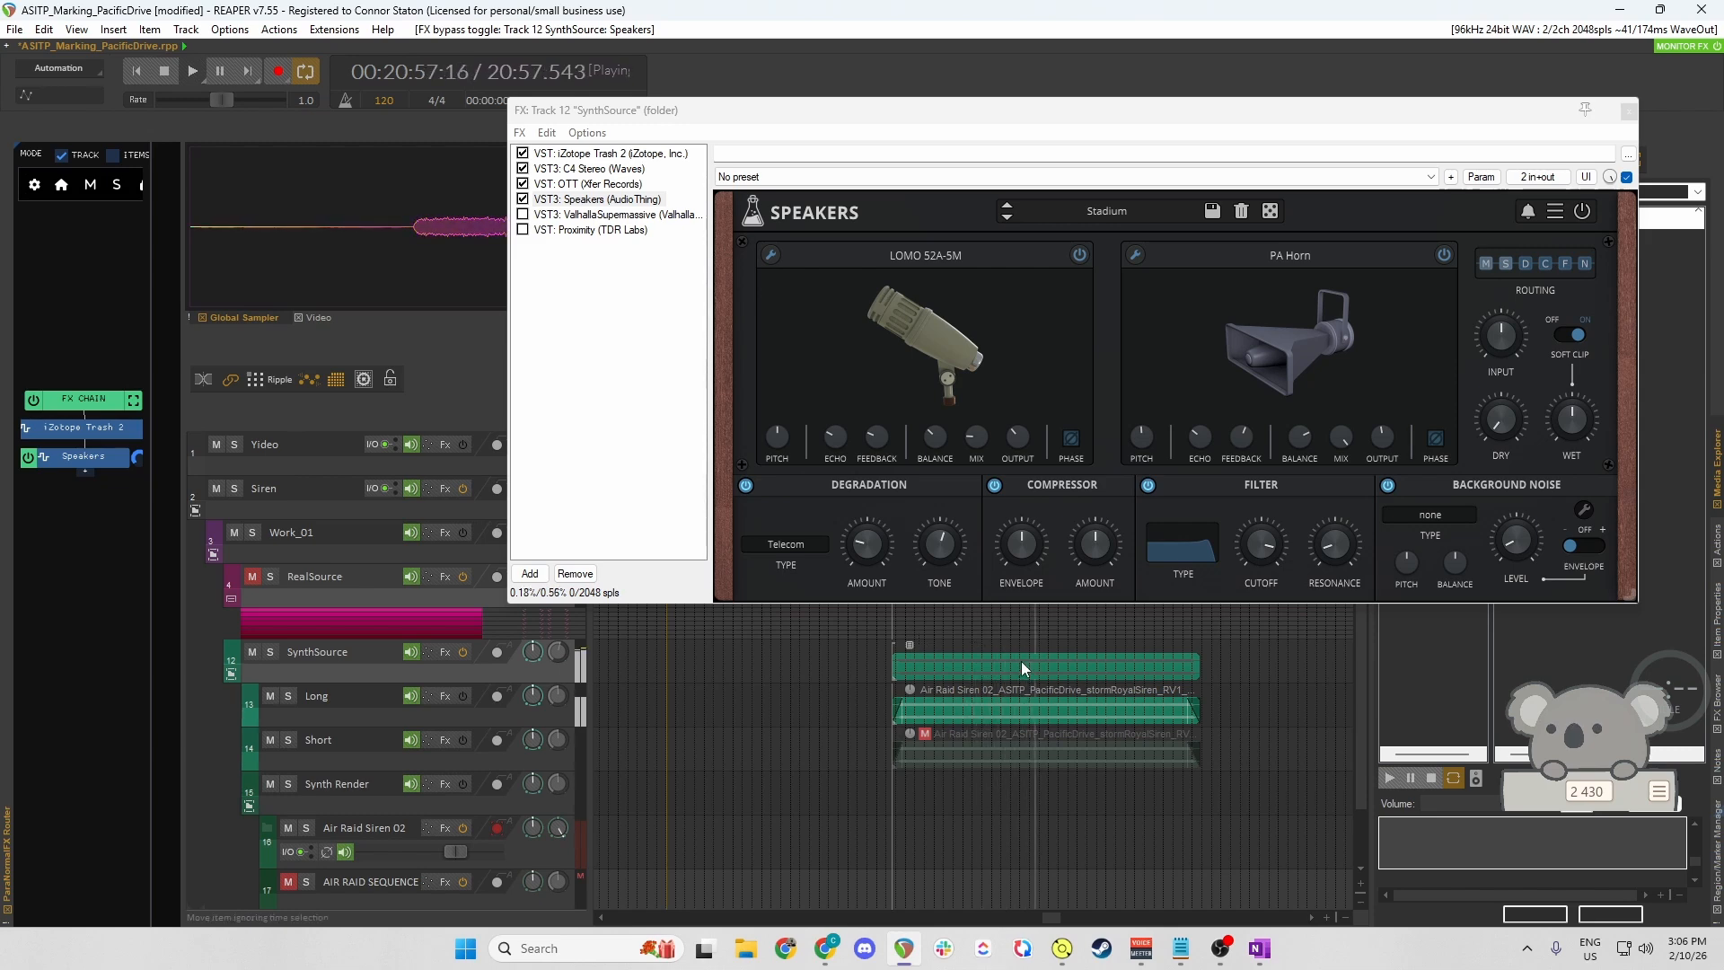
pyautogui.press('space')
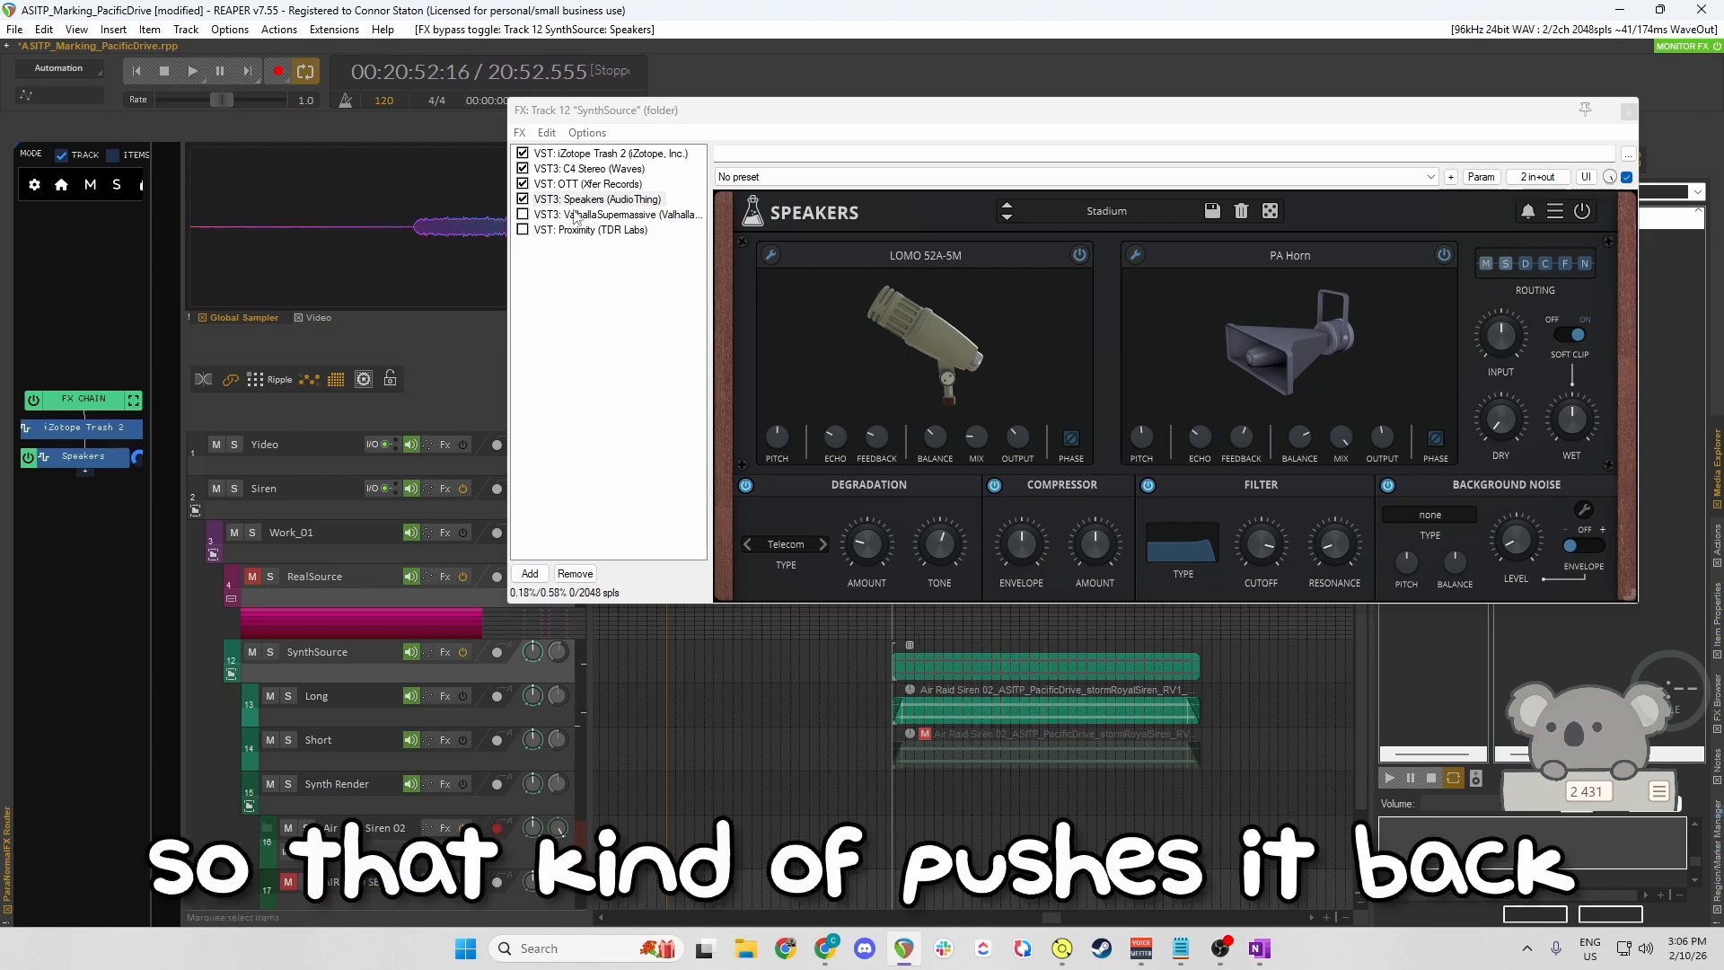
# Re-enable ValhallaSupermassive on SynthSource, show its settings and play the siren with the added reverb.
pyautogui.click(522, 214)
pyautogui.click(574, 214)
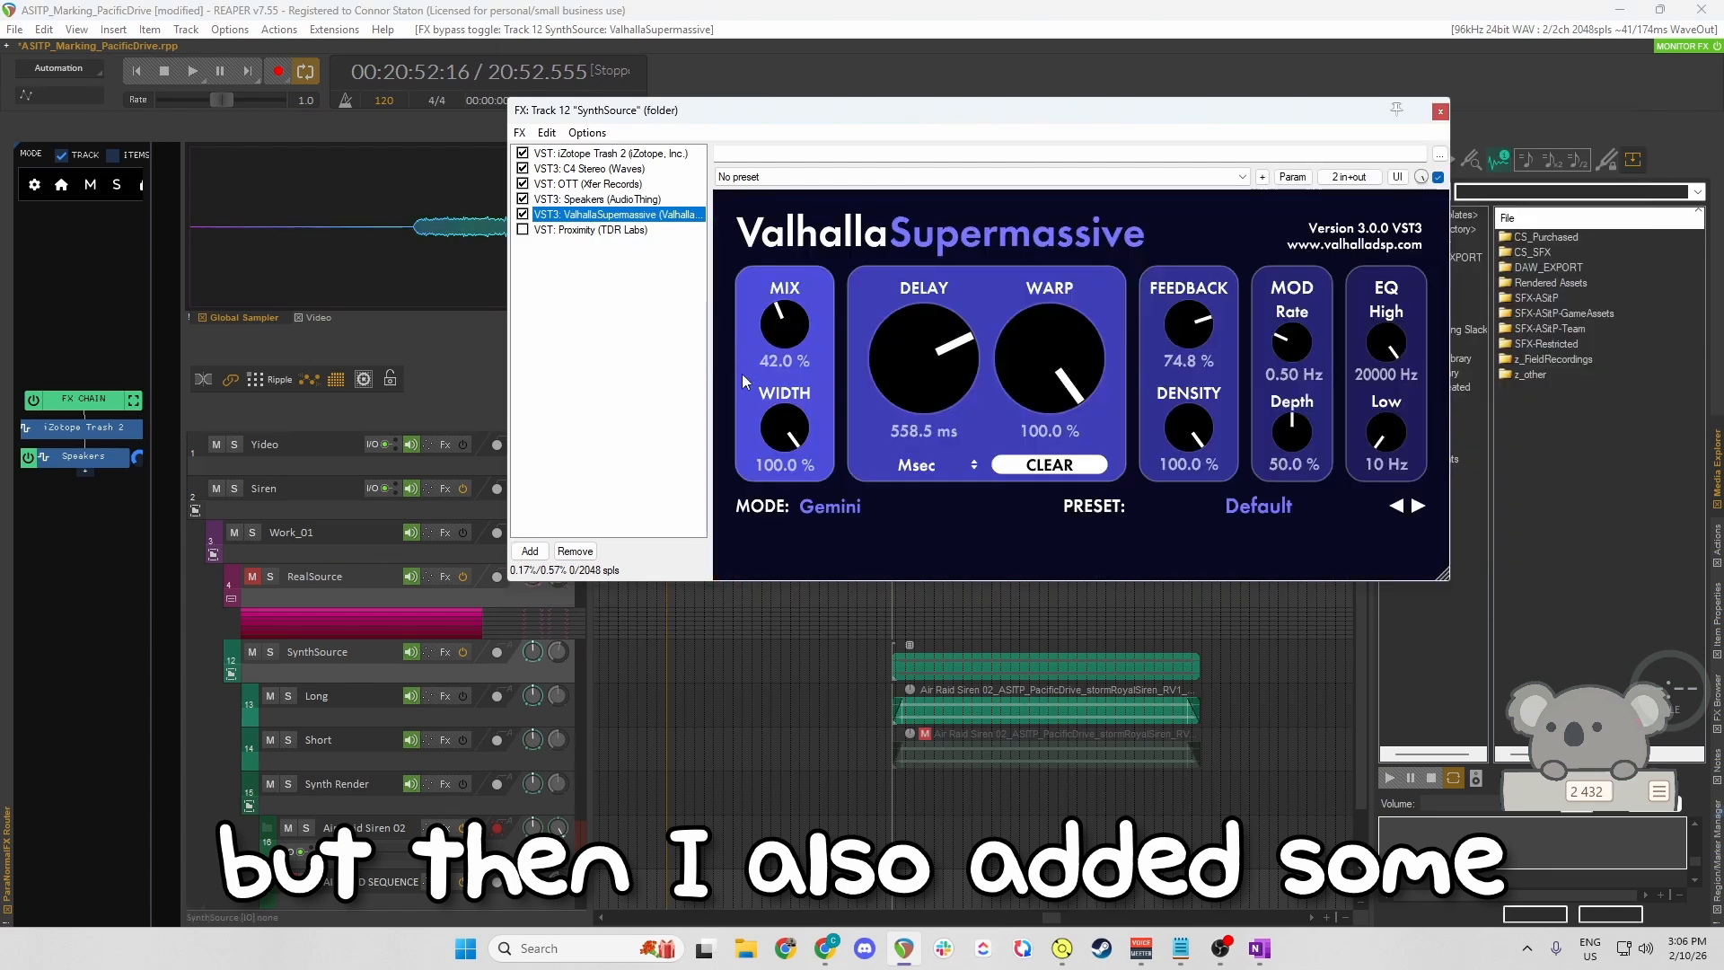
pyautogui.hscroll(2, 988, 585)
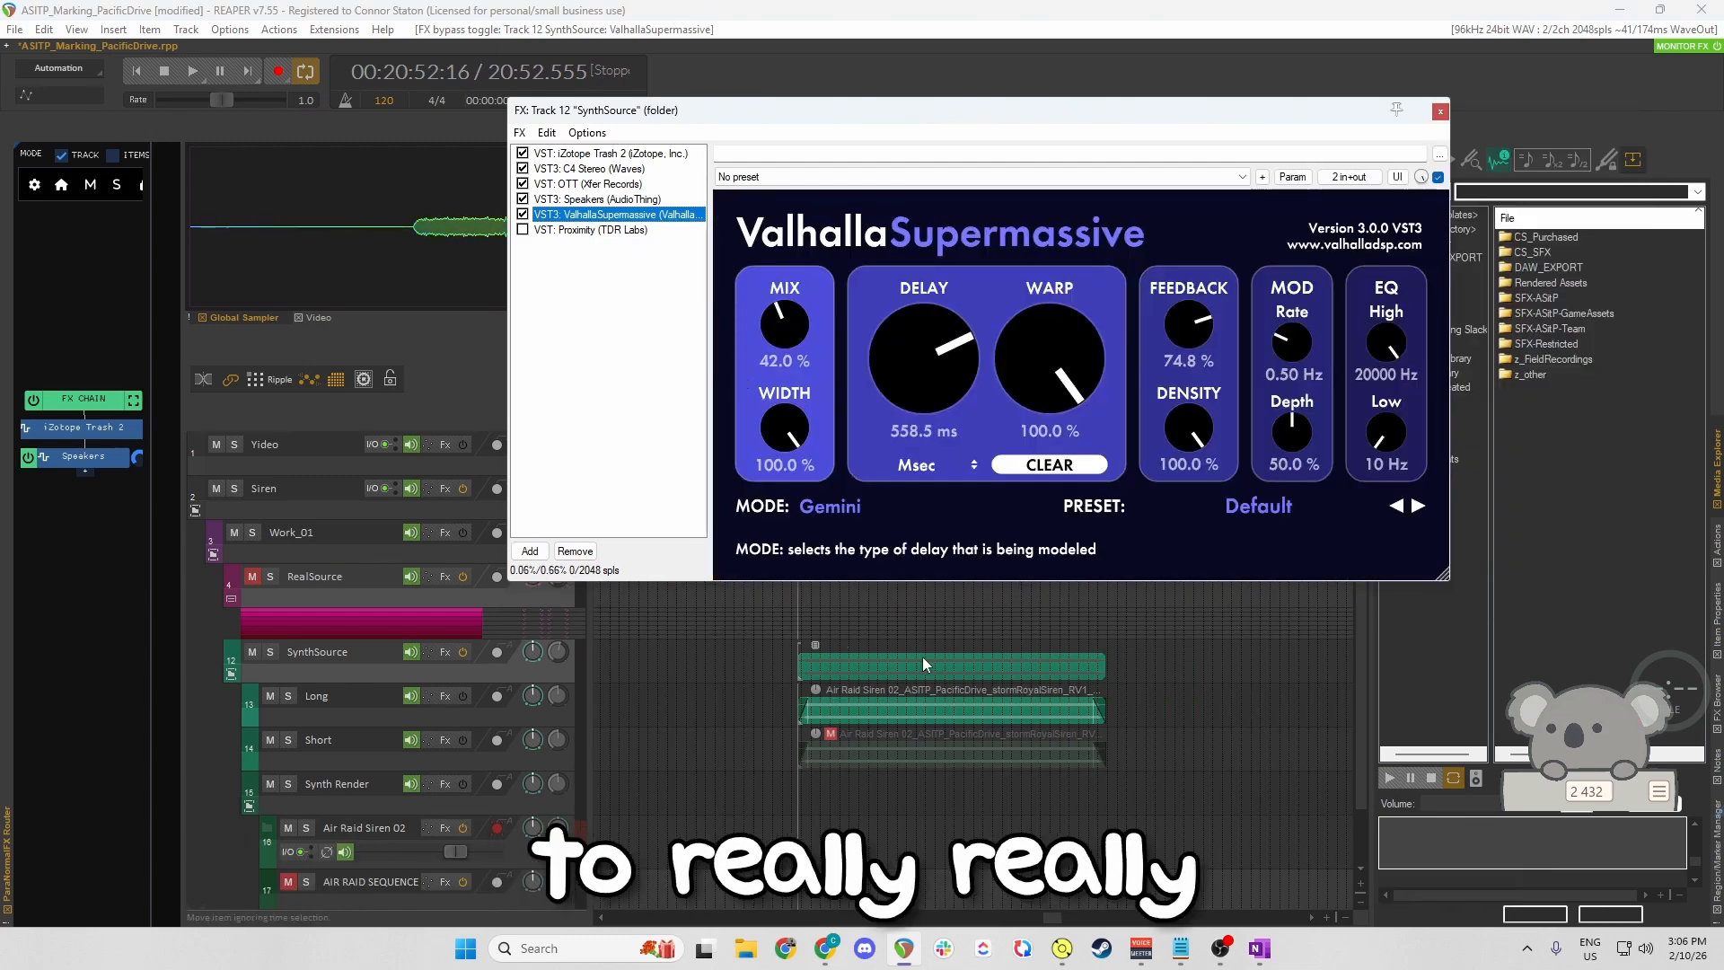
pyautogui.press('space')
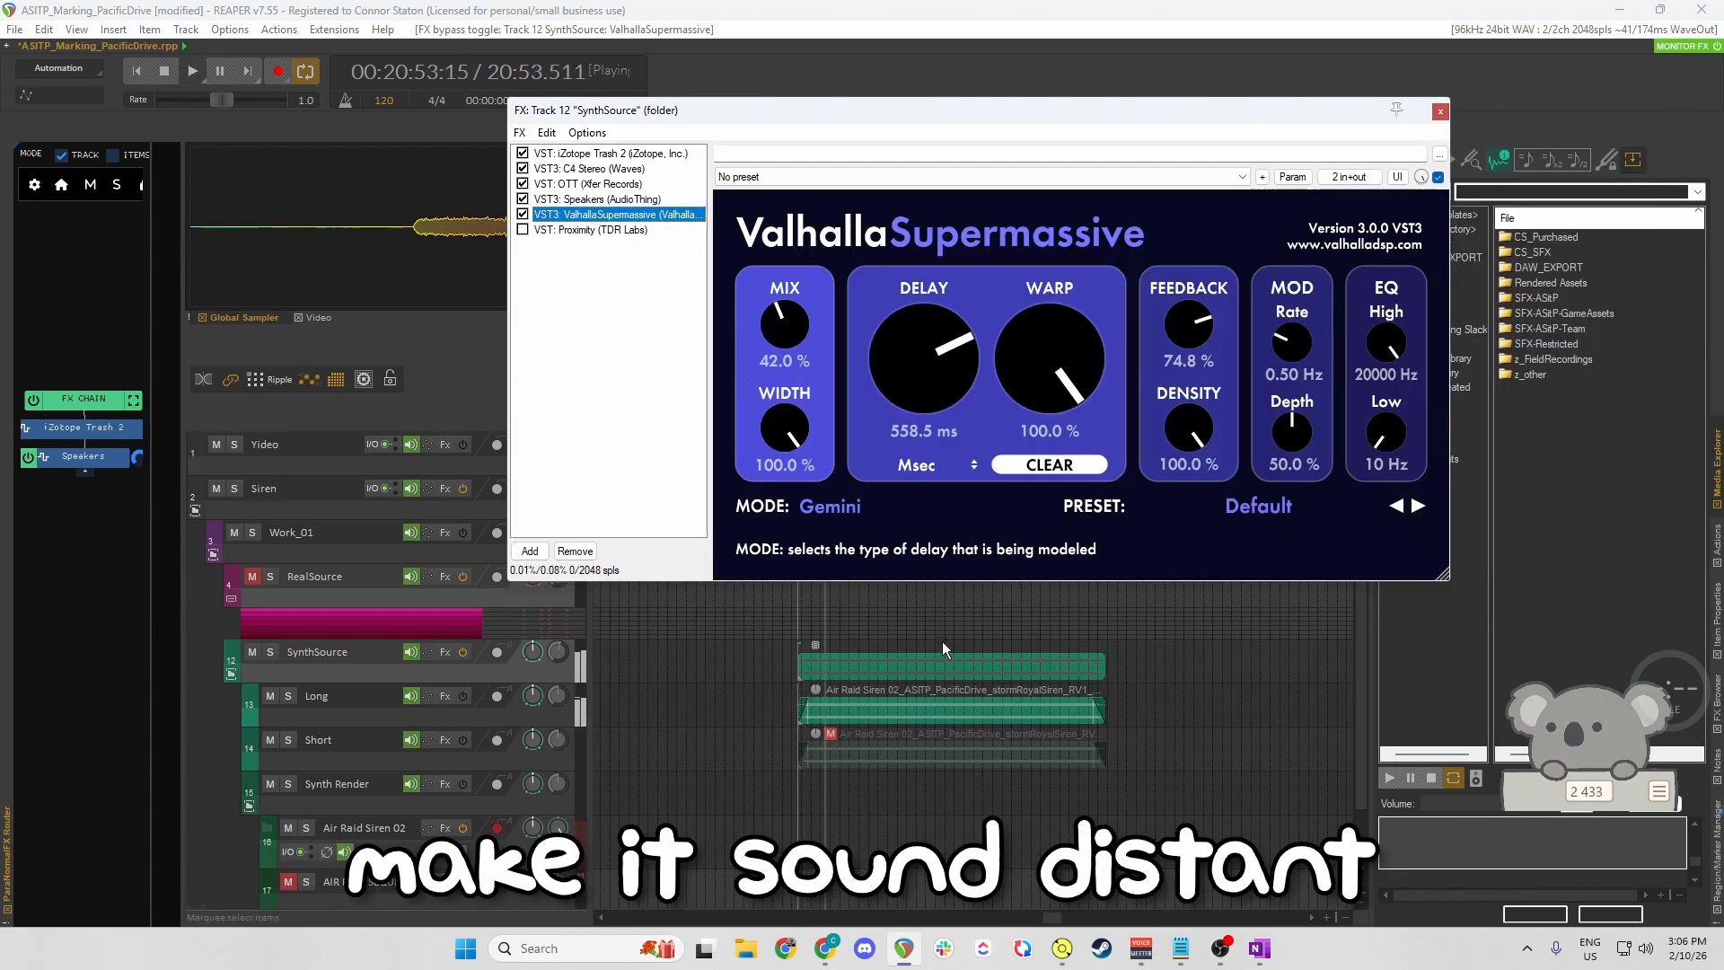
pyautogui.press('space')
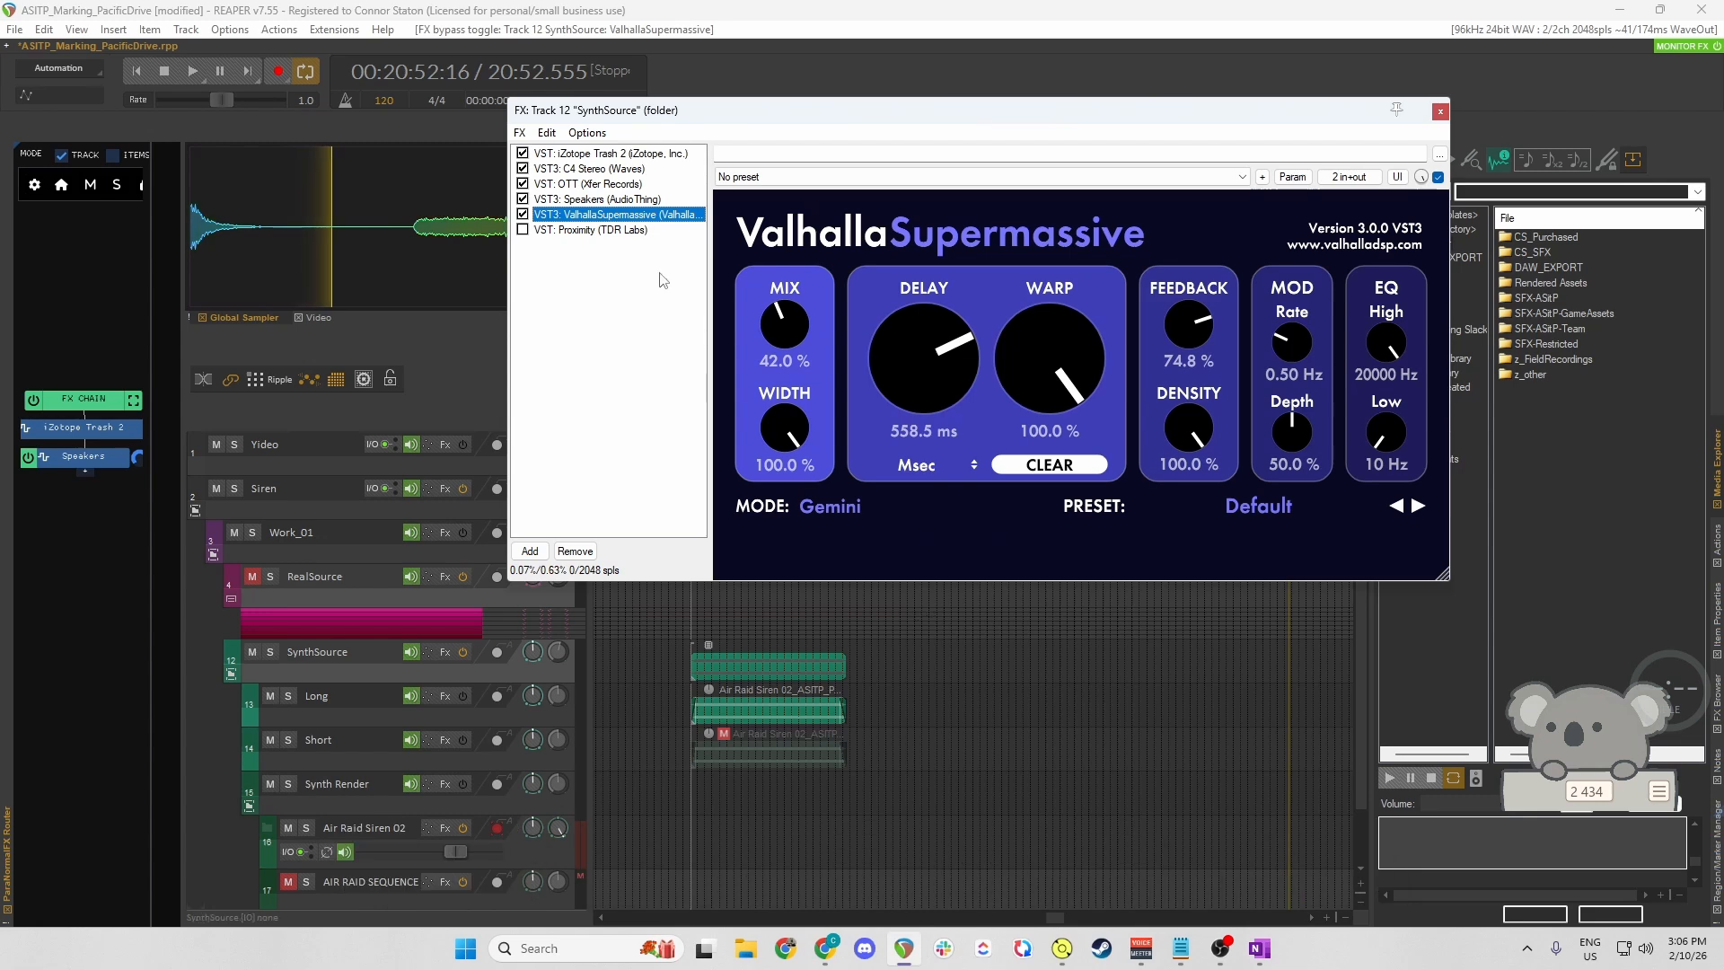
# Re-enable Proximity on SynthSource and lower its distance fader to about -18 while the siren plays.
pyautogui.click(523, 230)
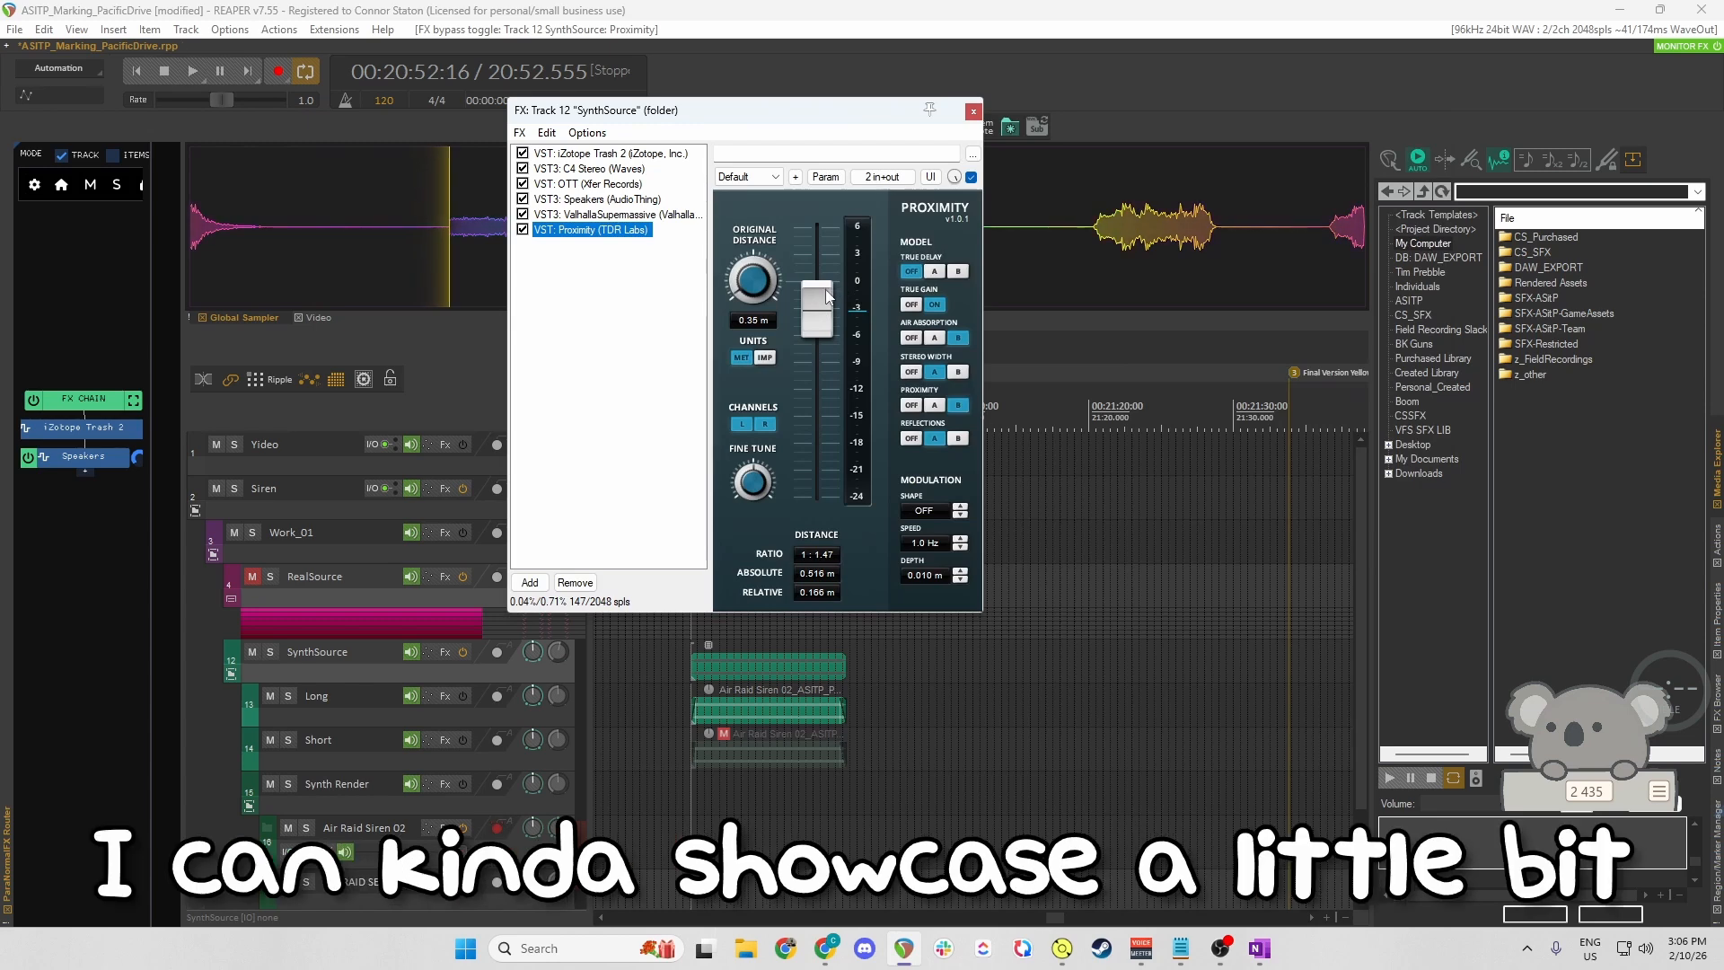
pyautogui.press('space')
pyautogui.moveTo(827, 323); pyautogui.dragTo(831, 451)
pyautogui.press('space')
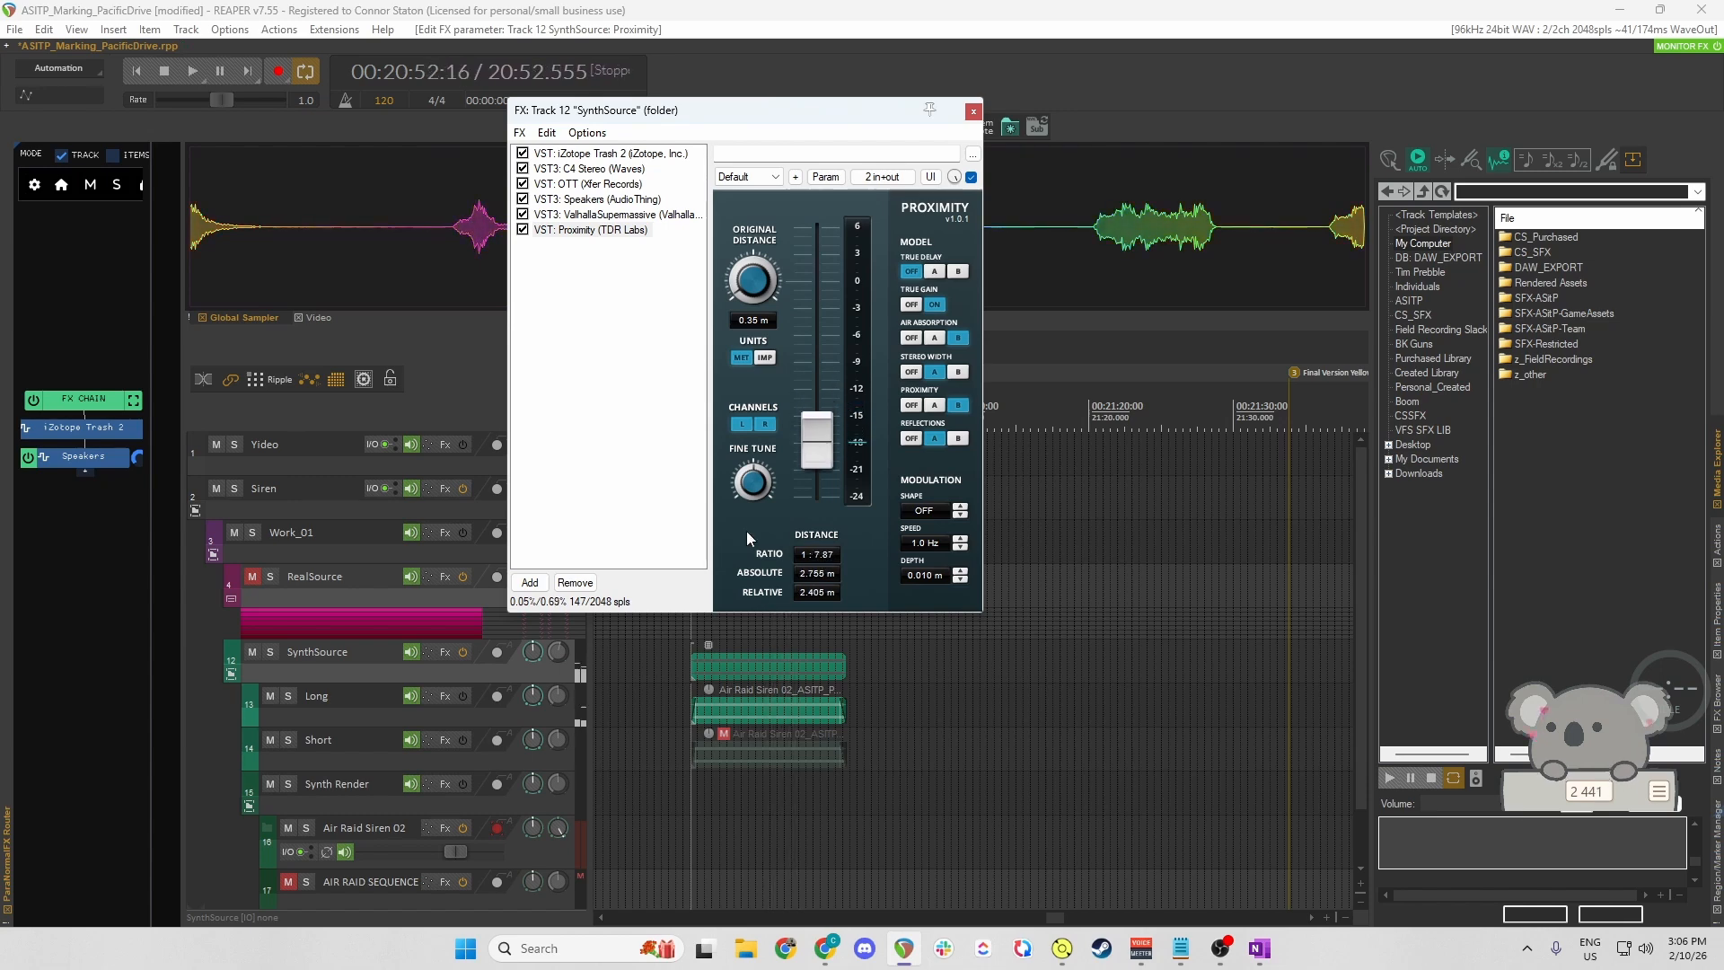
# Raise the Proximity distance fader to about -3 and play the siren.
pyautogui.click(821, 432)
pyautogui.moveTo(819, 418); pyautogui.dragTo(826, 316)
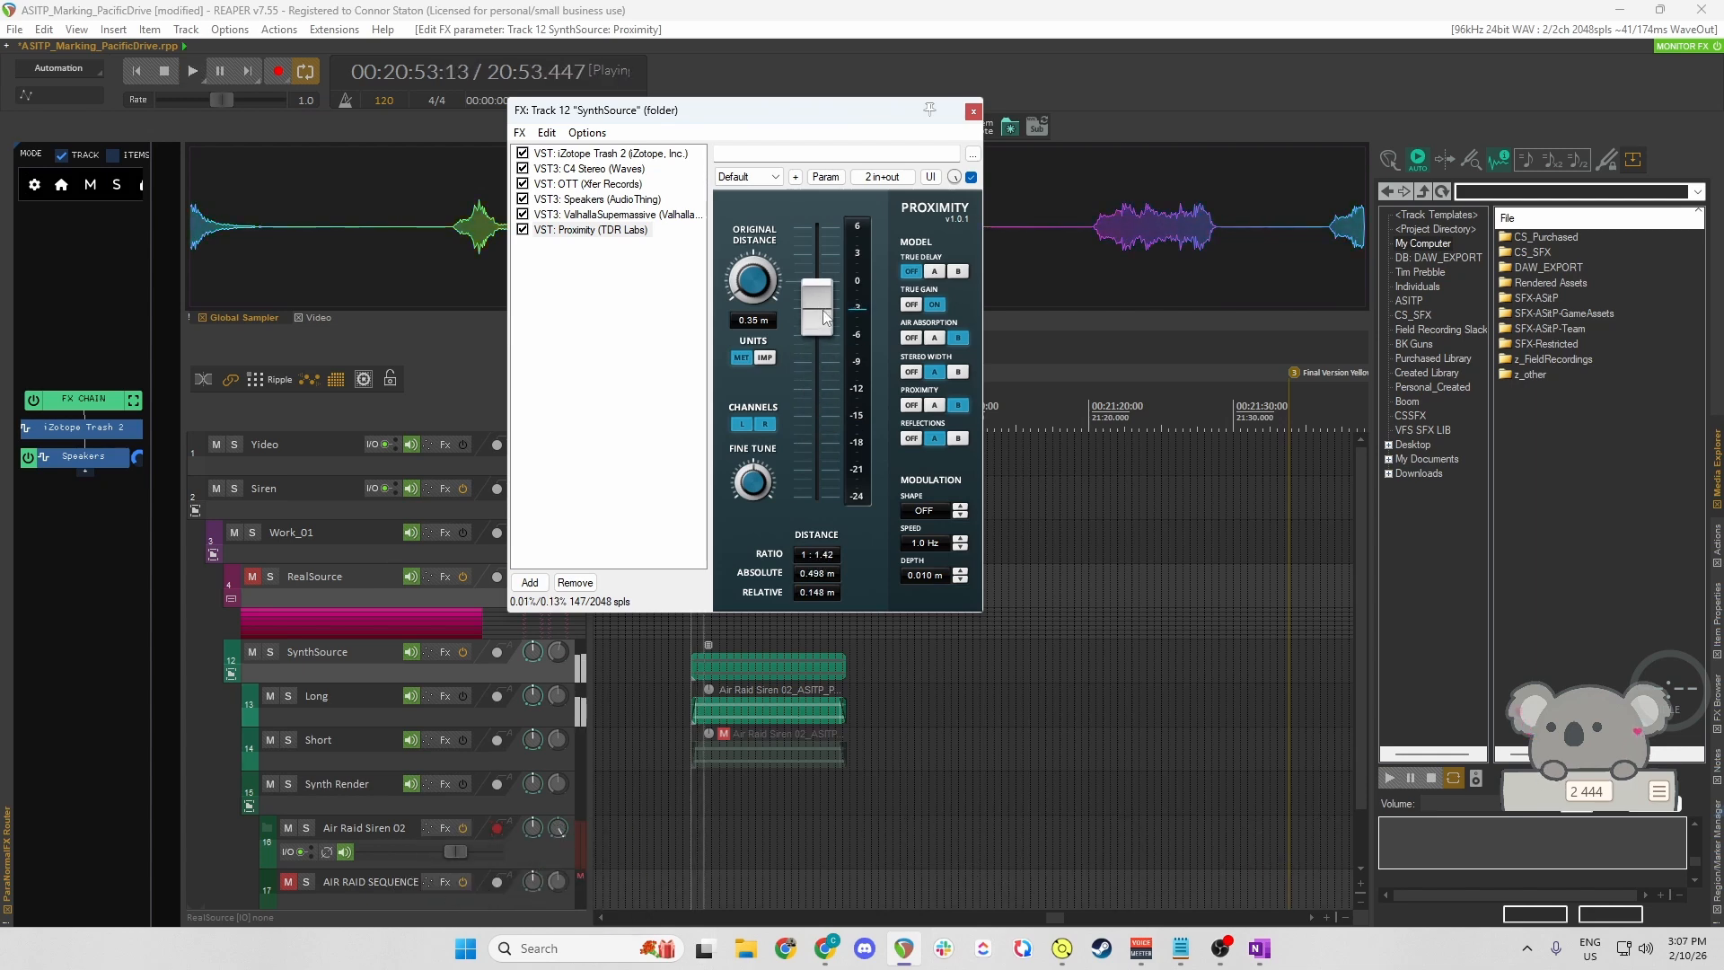
pyautogui.press('space')
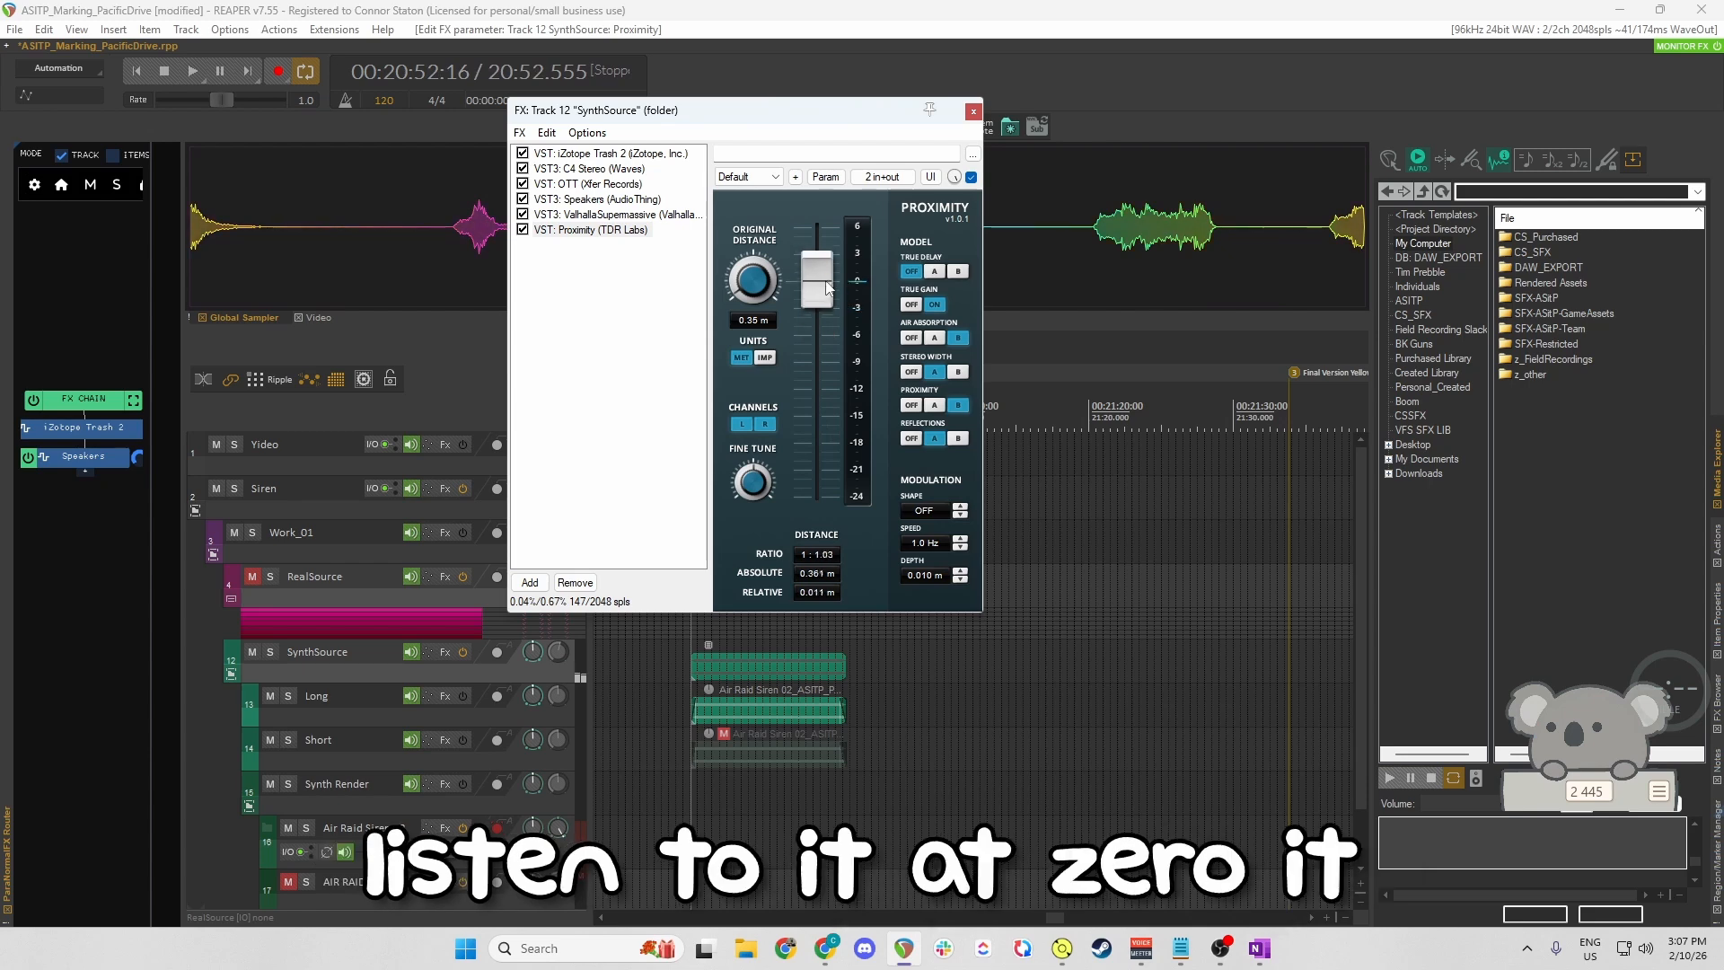
# Play the siren with the Proximity distance fader at 0 and lower the fader again during playback.
pyautogui.moveTo(817, 306); pyautogui.dragTo(828, 282)
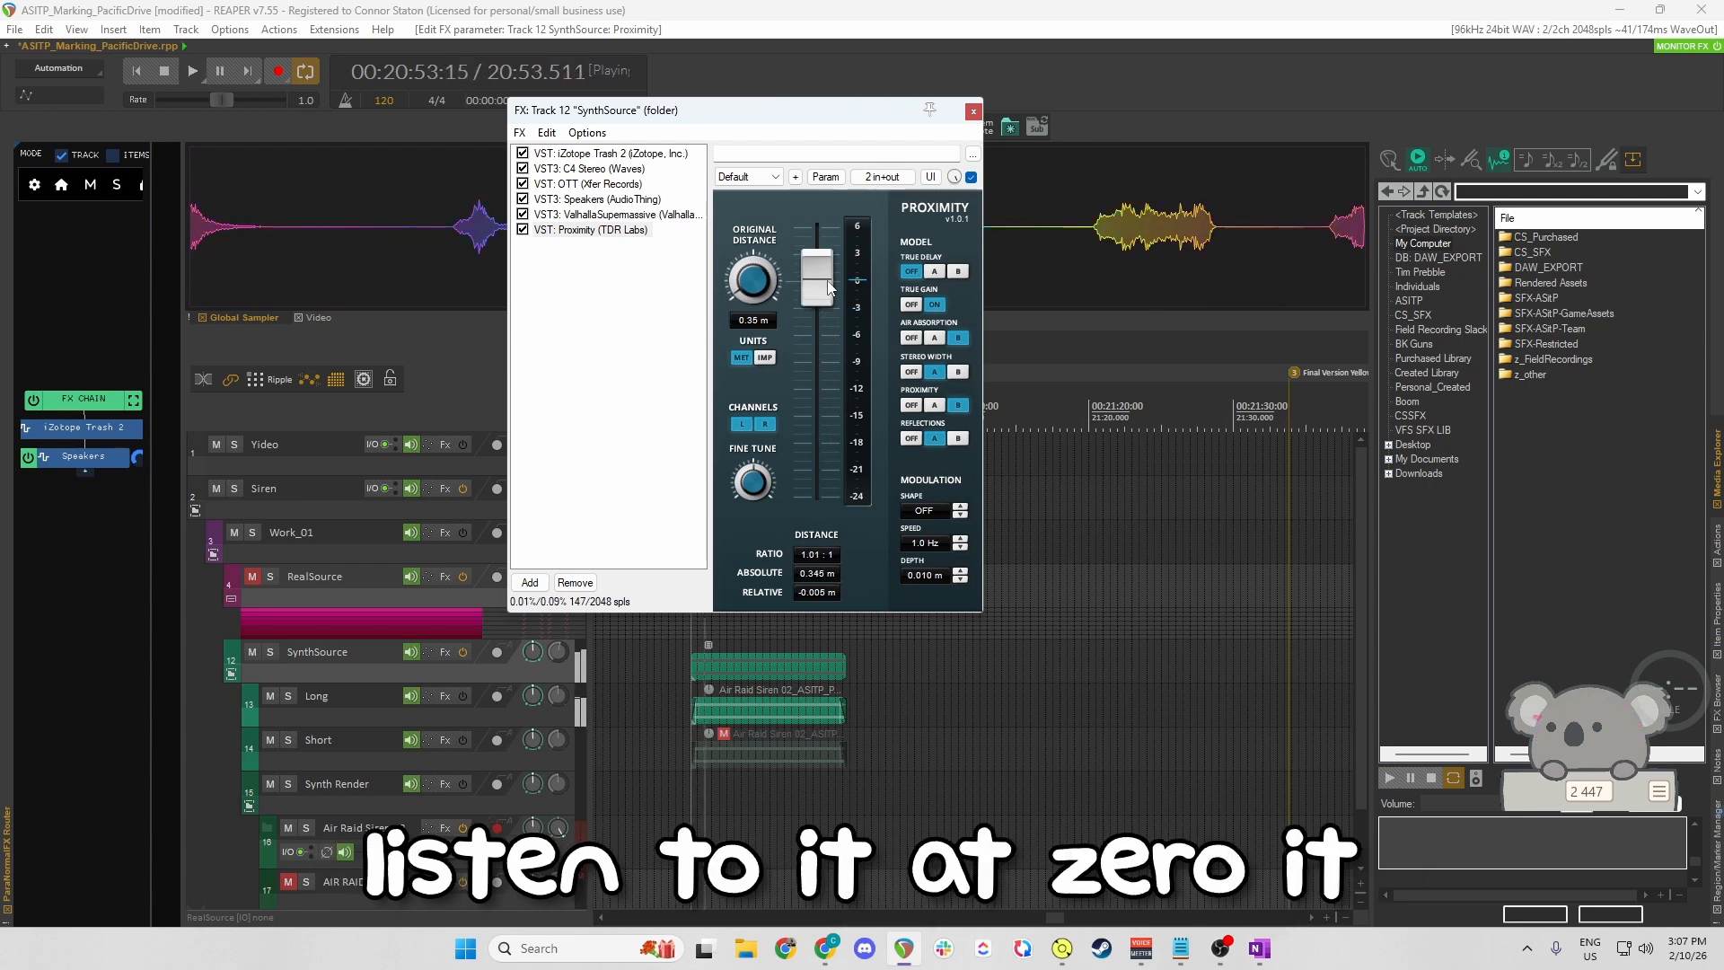
pyautogui.press('space')
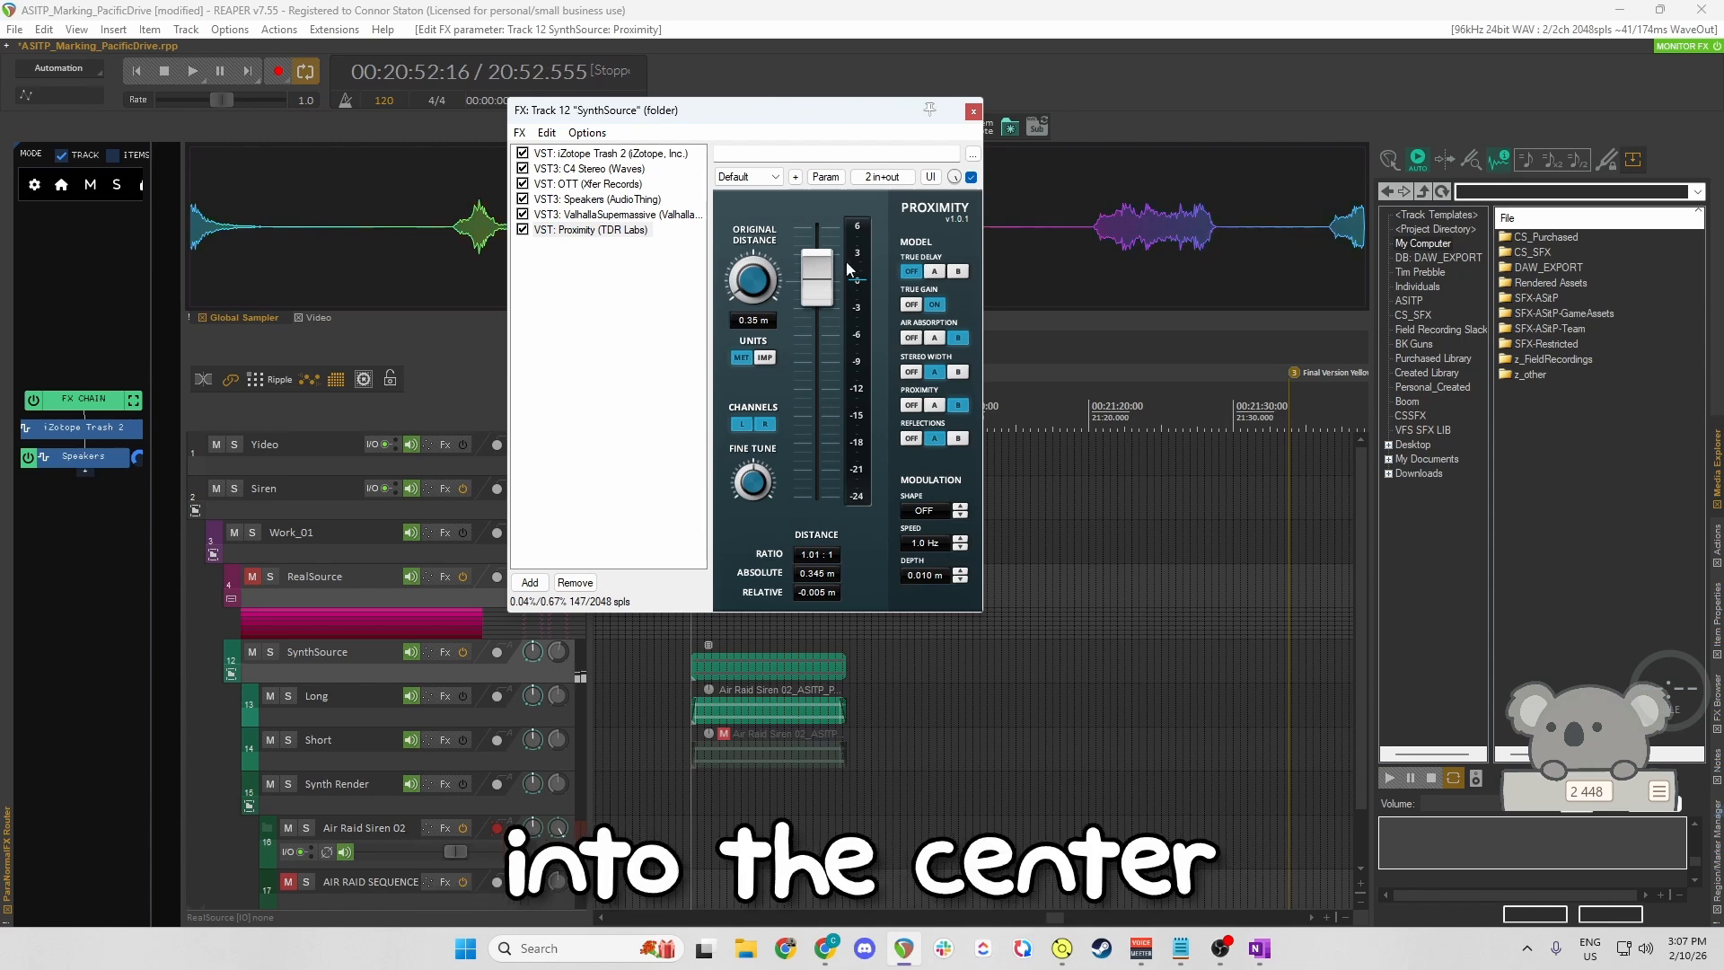
pyautogui.press('space')
pyautogui.moveTo(819, 268); pyautogui.dragTo(815, 316)
pyautogui.press('space')
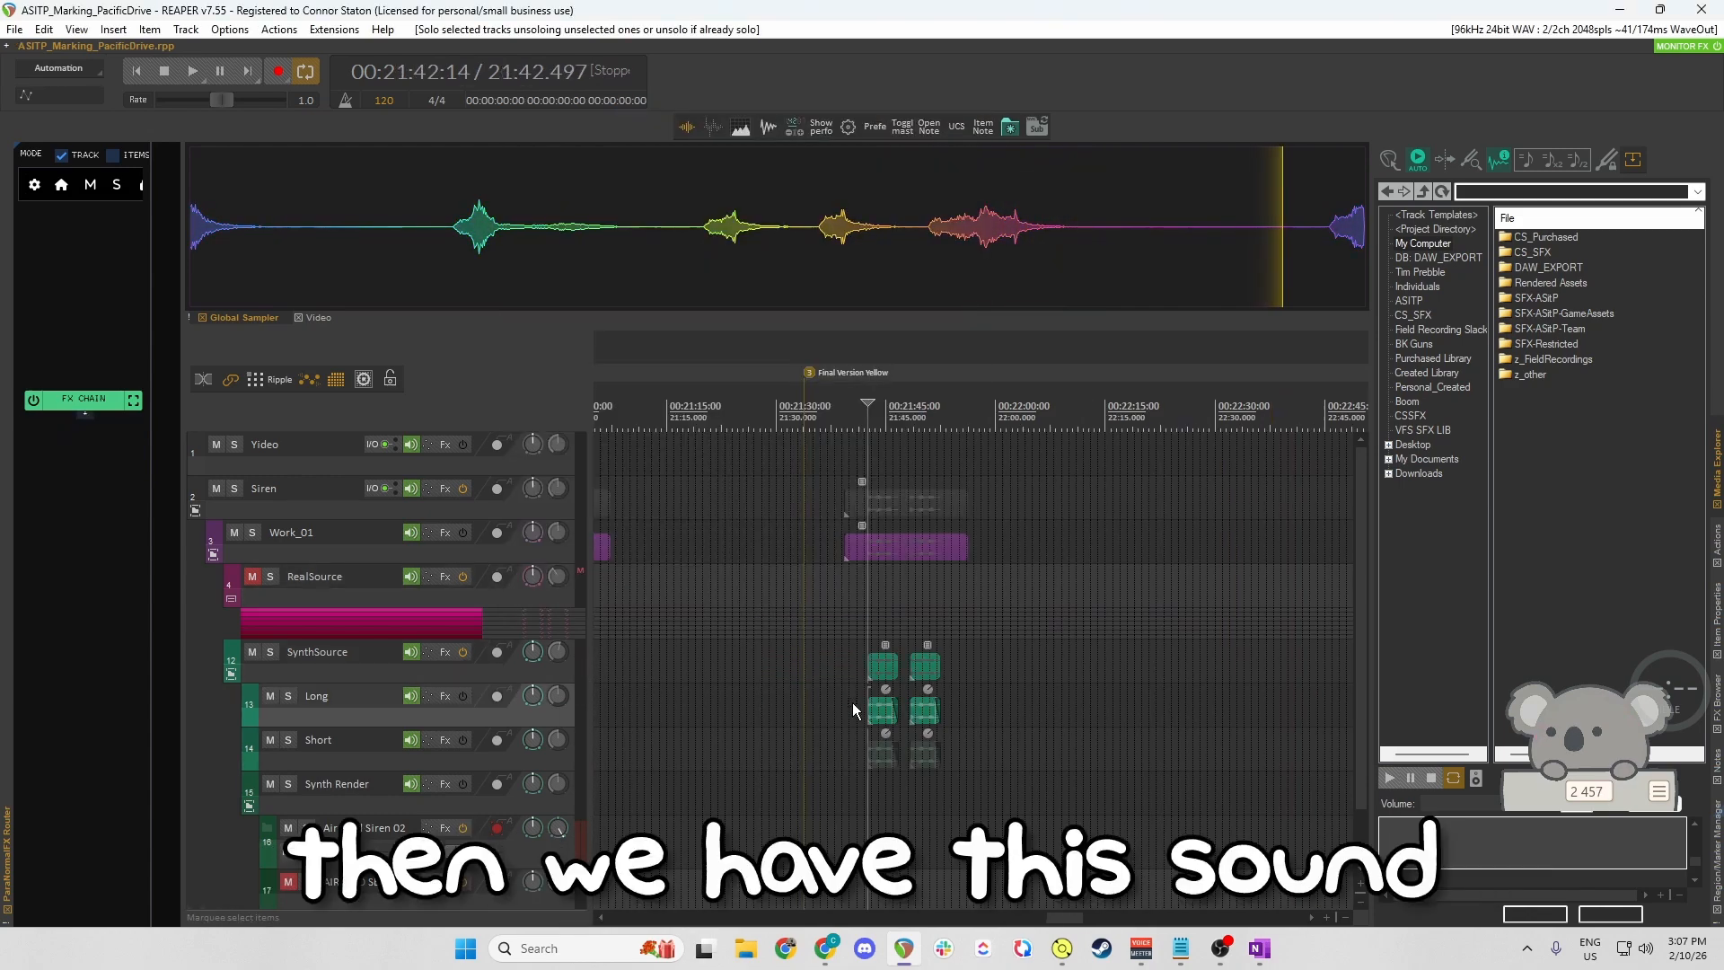
# Play the first AIR RAID SEQUENCE clip on the Long track in Final Version Yellow.
pyautogui.scroll(5, 941, 758)
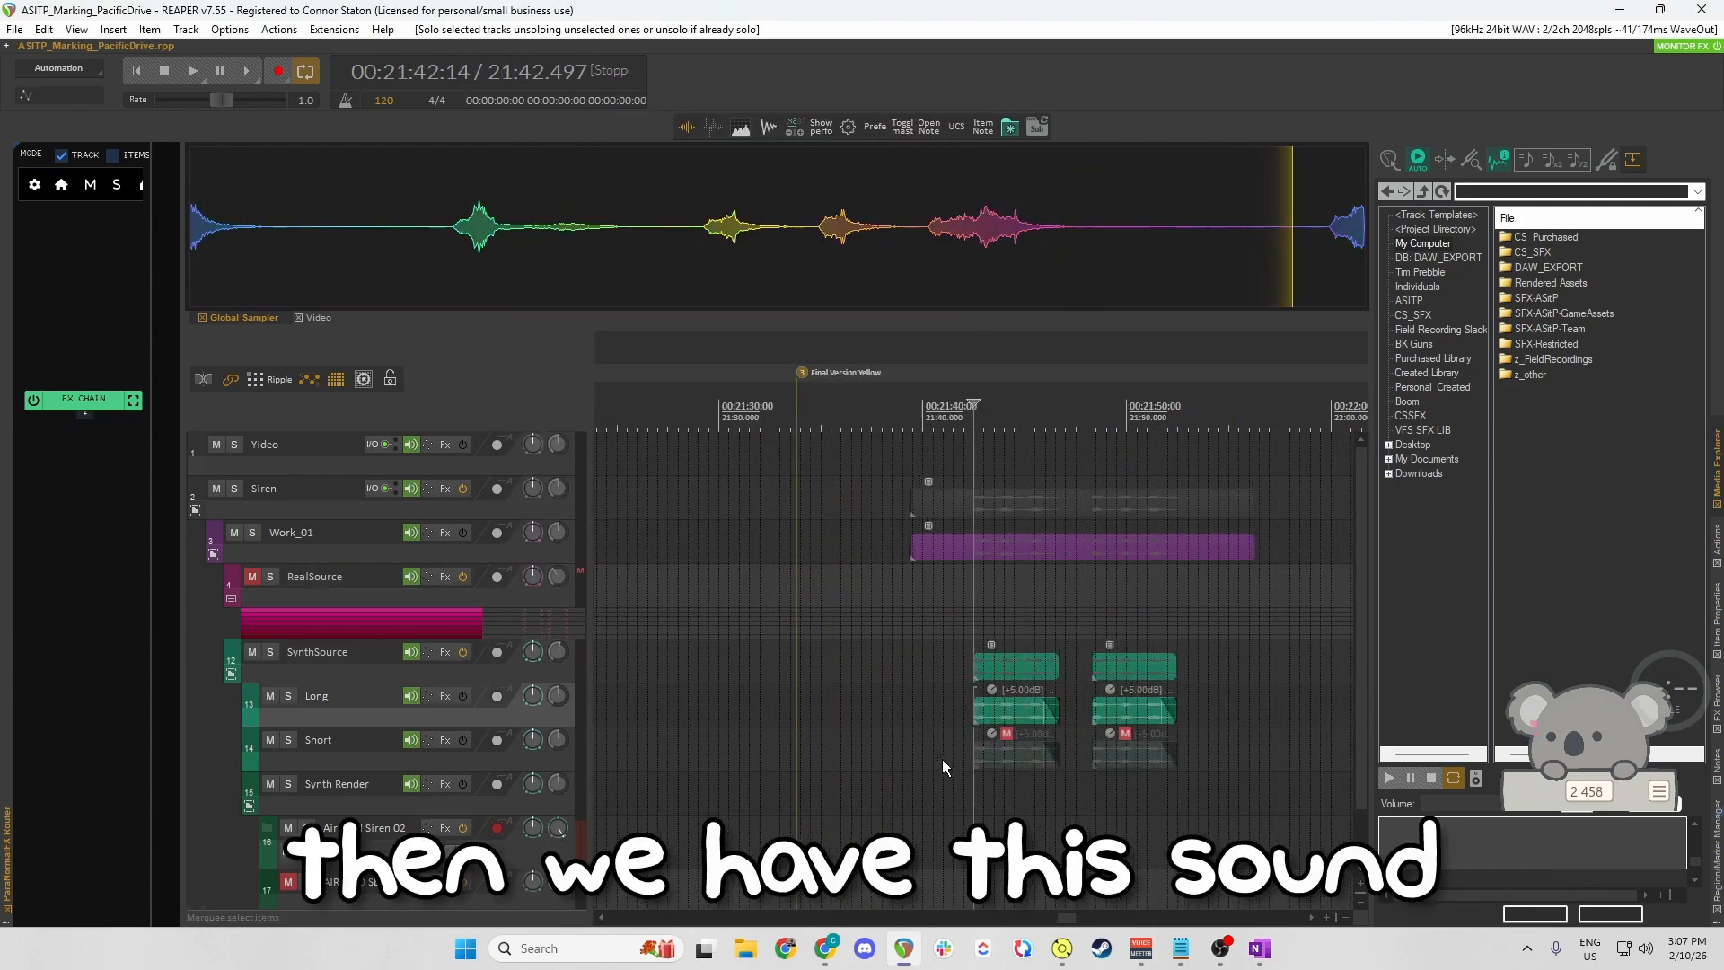
pyautogui.press('space')
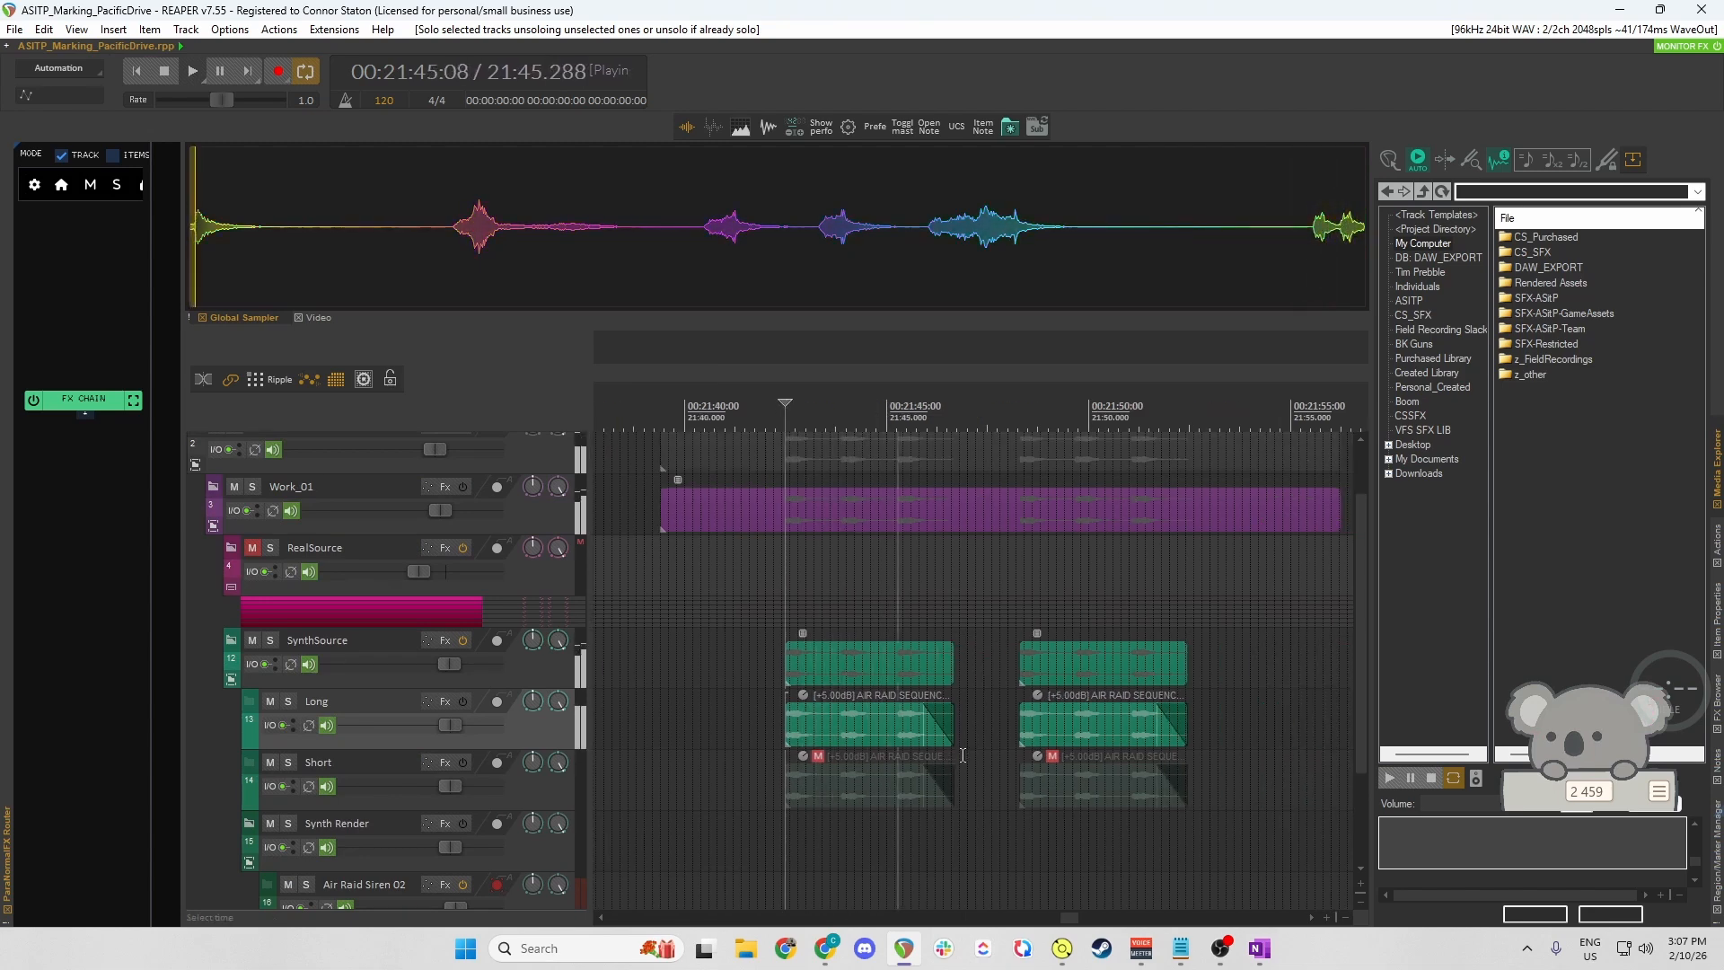
pyautogui.press('space')
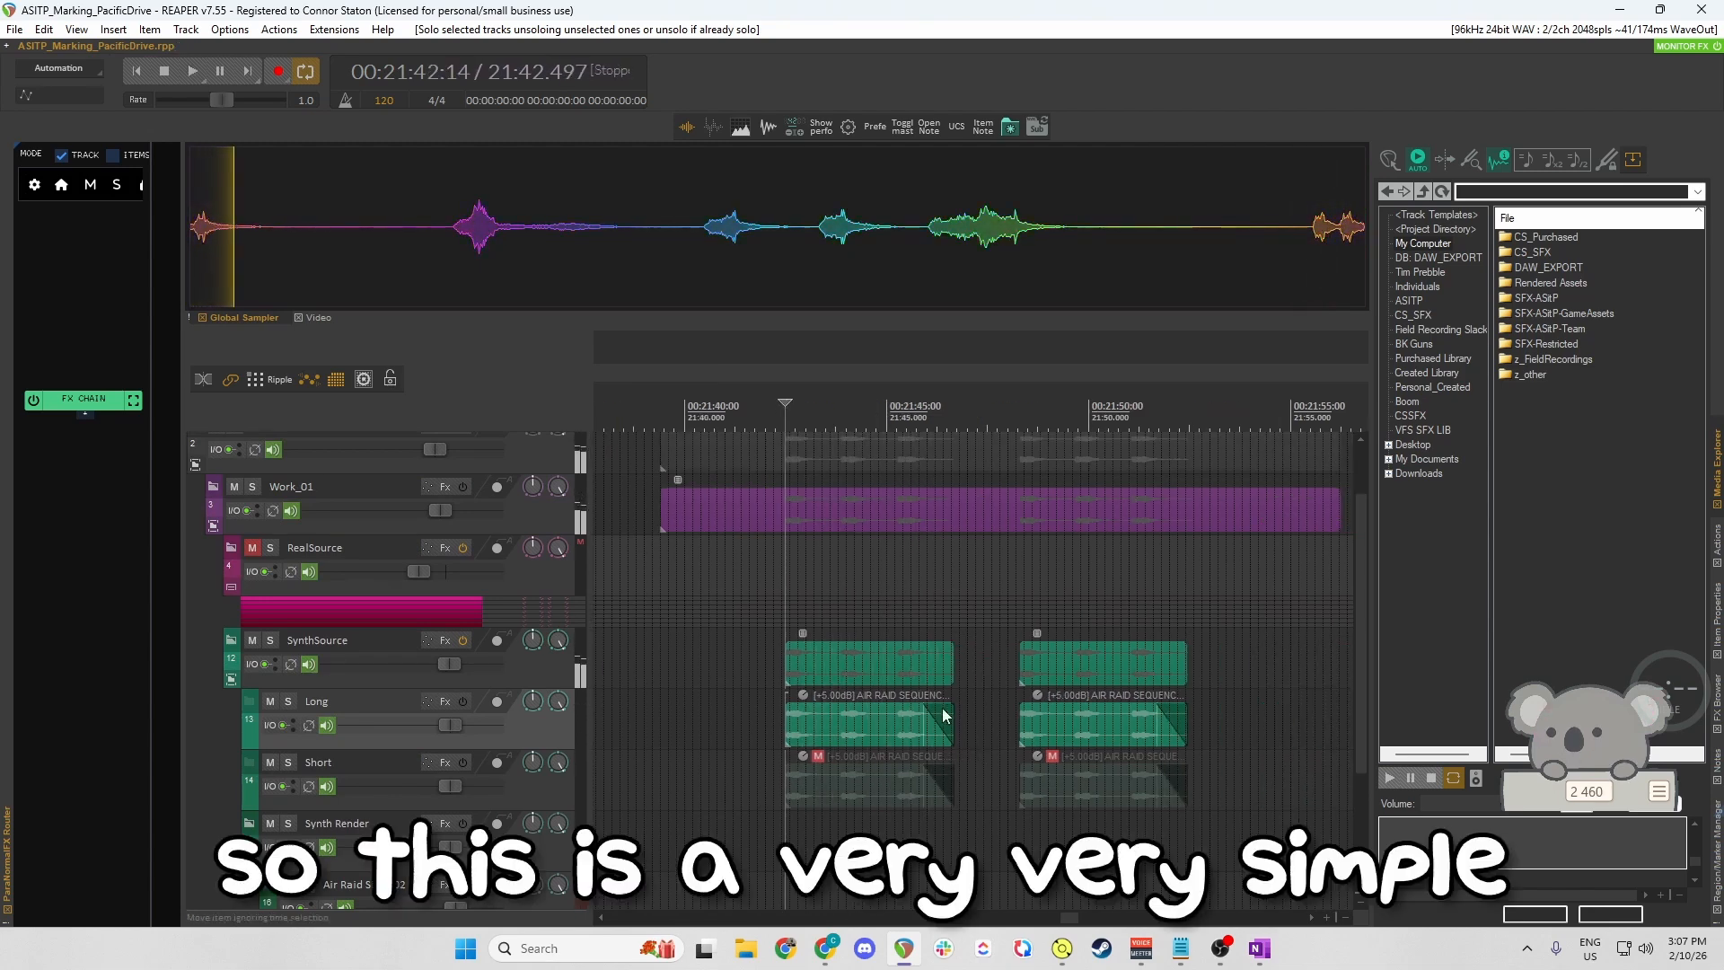
# Disarm recording on Air Raid Siren 02, arm the unmuted AIR RAID SEQUENCE track instead, and open its Vital synth patch.
pyautogui.scroll(-3, 482, 848)
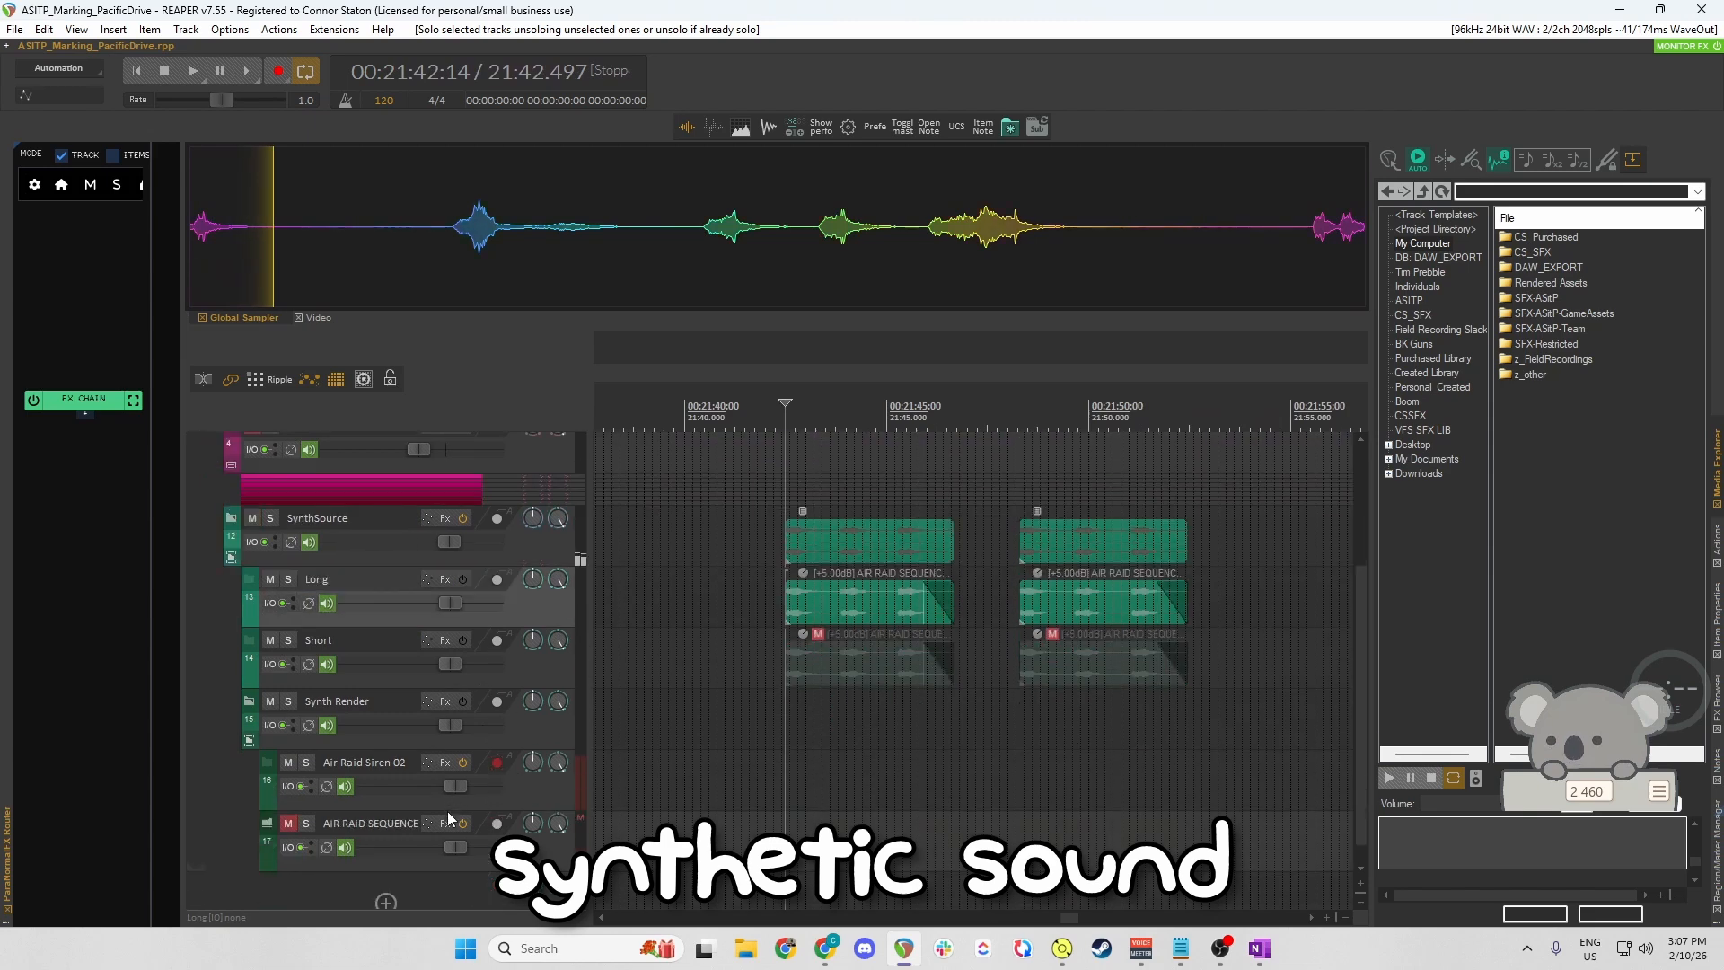
pyautogui.click(497, 762)
pyautogui.click(445, 817)
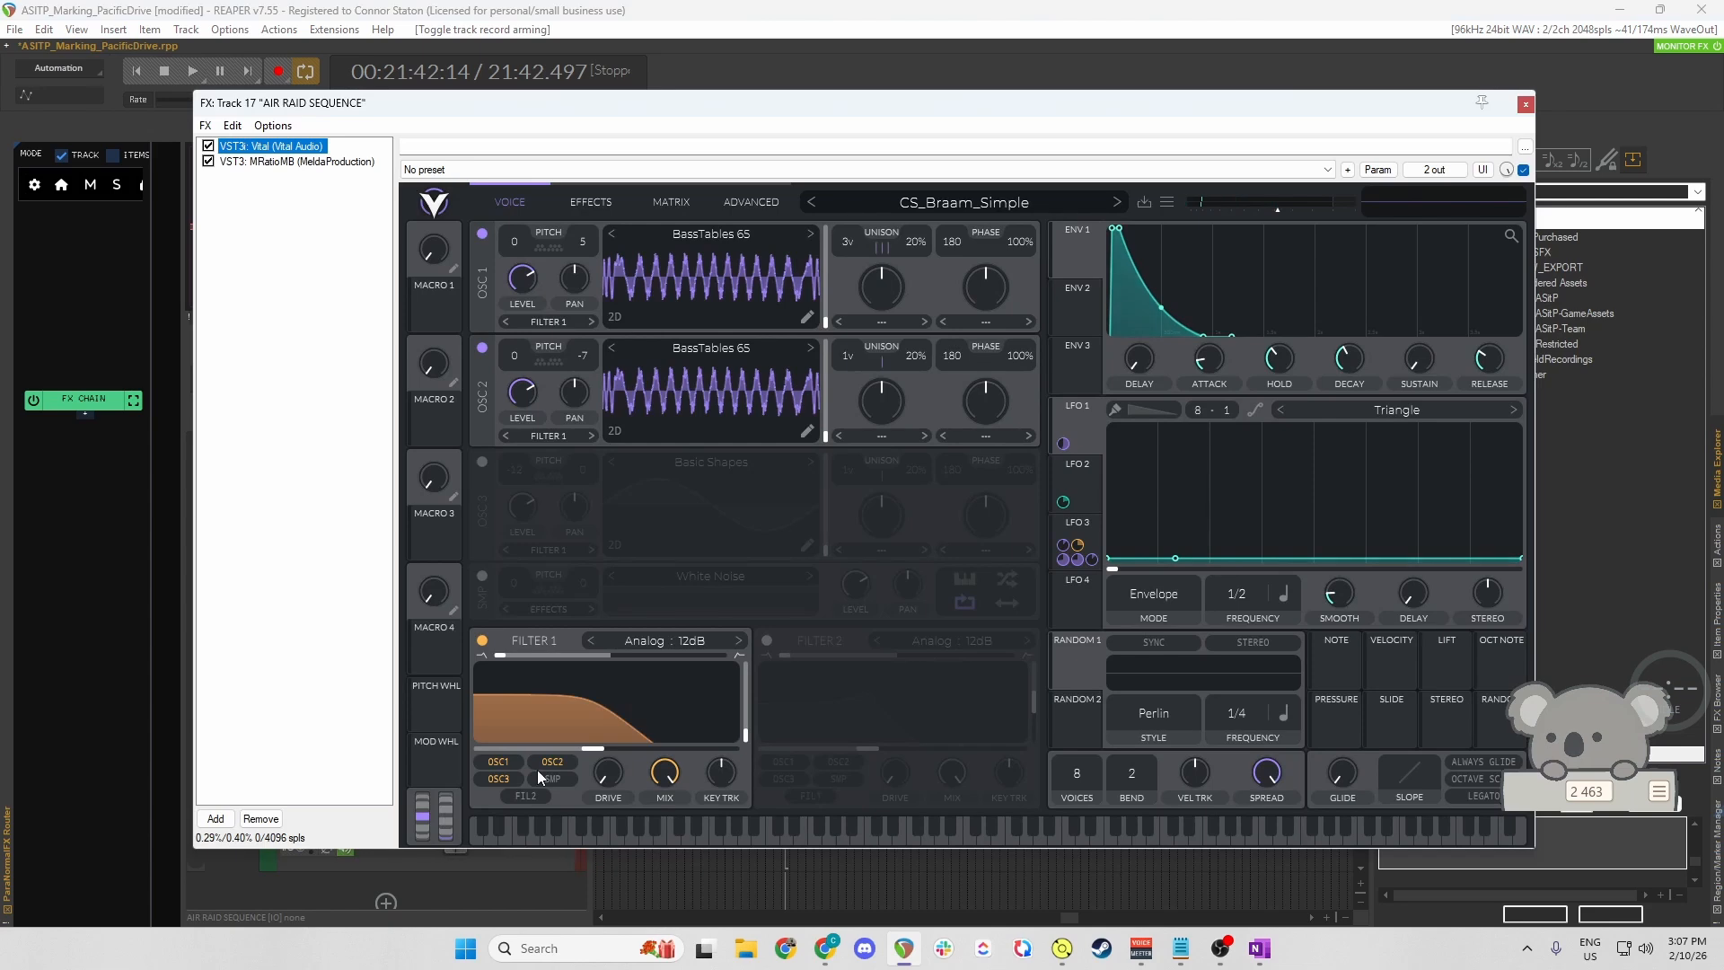
# Switch both Vital oscillators to the BassTables 31 wavetable, audition a note, and close the effects window.
pyautogui.click(812, 347)
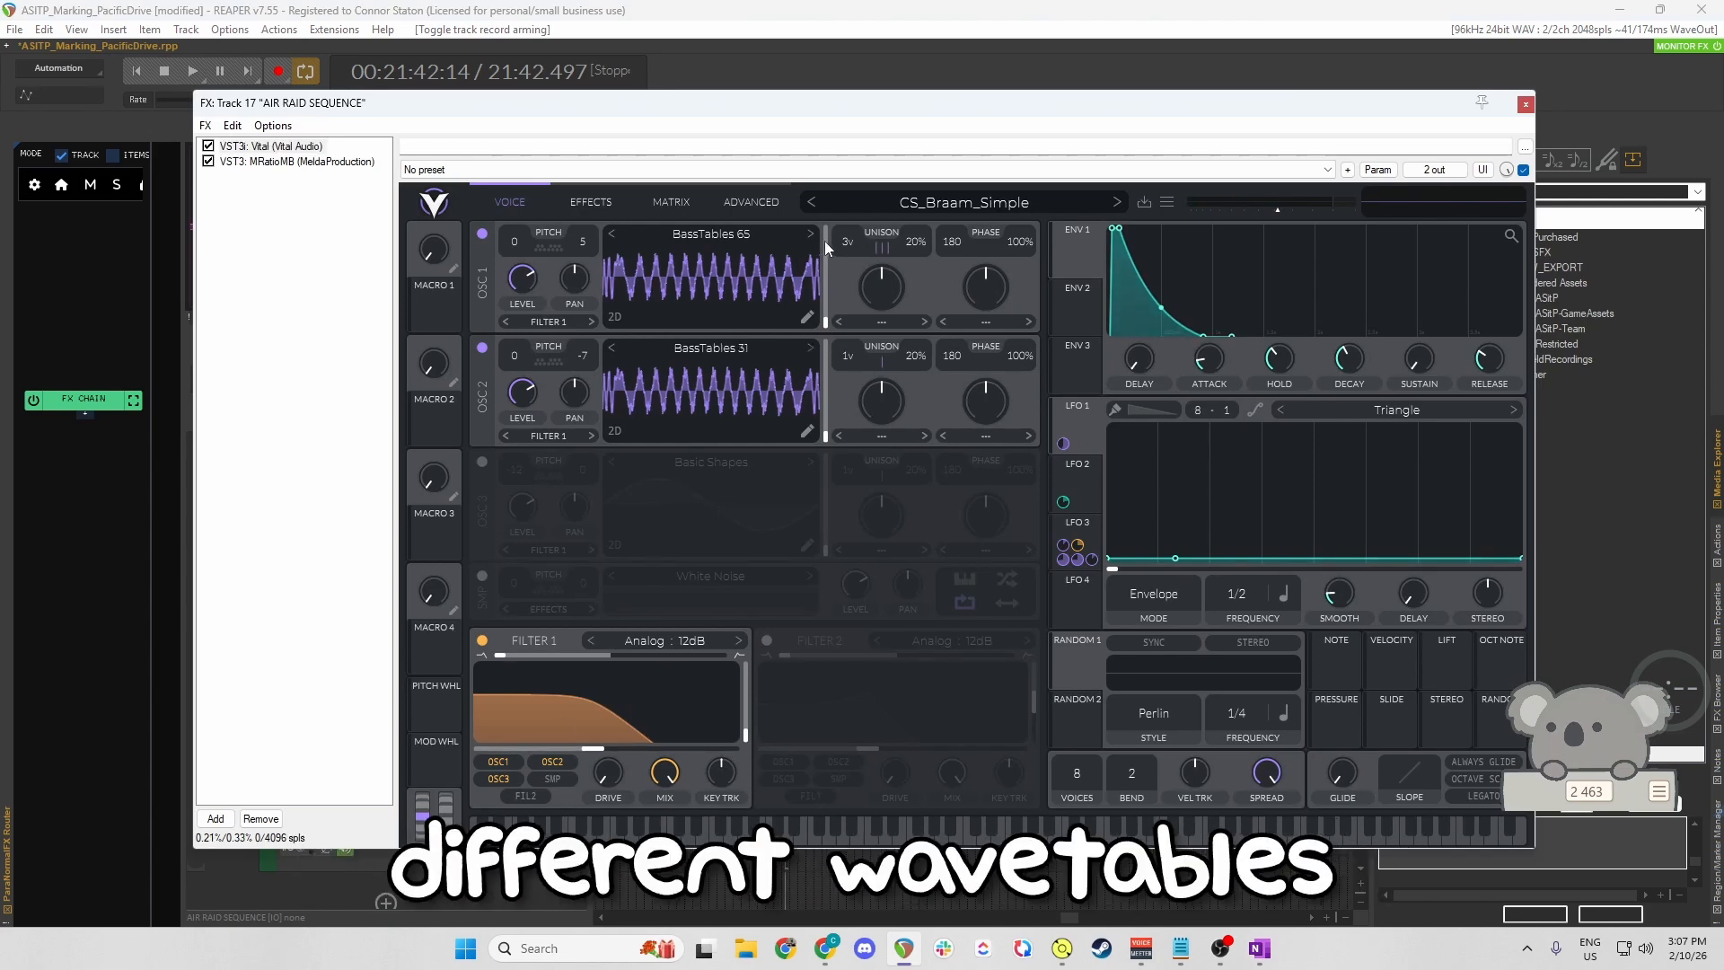
pyautogui.click(810, 234)
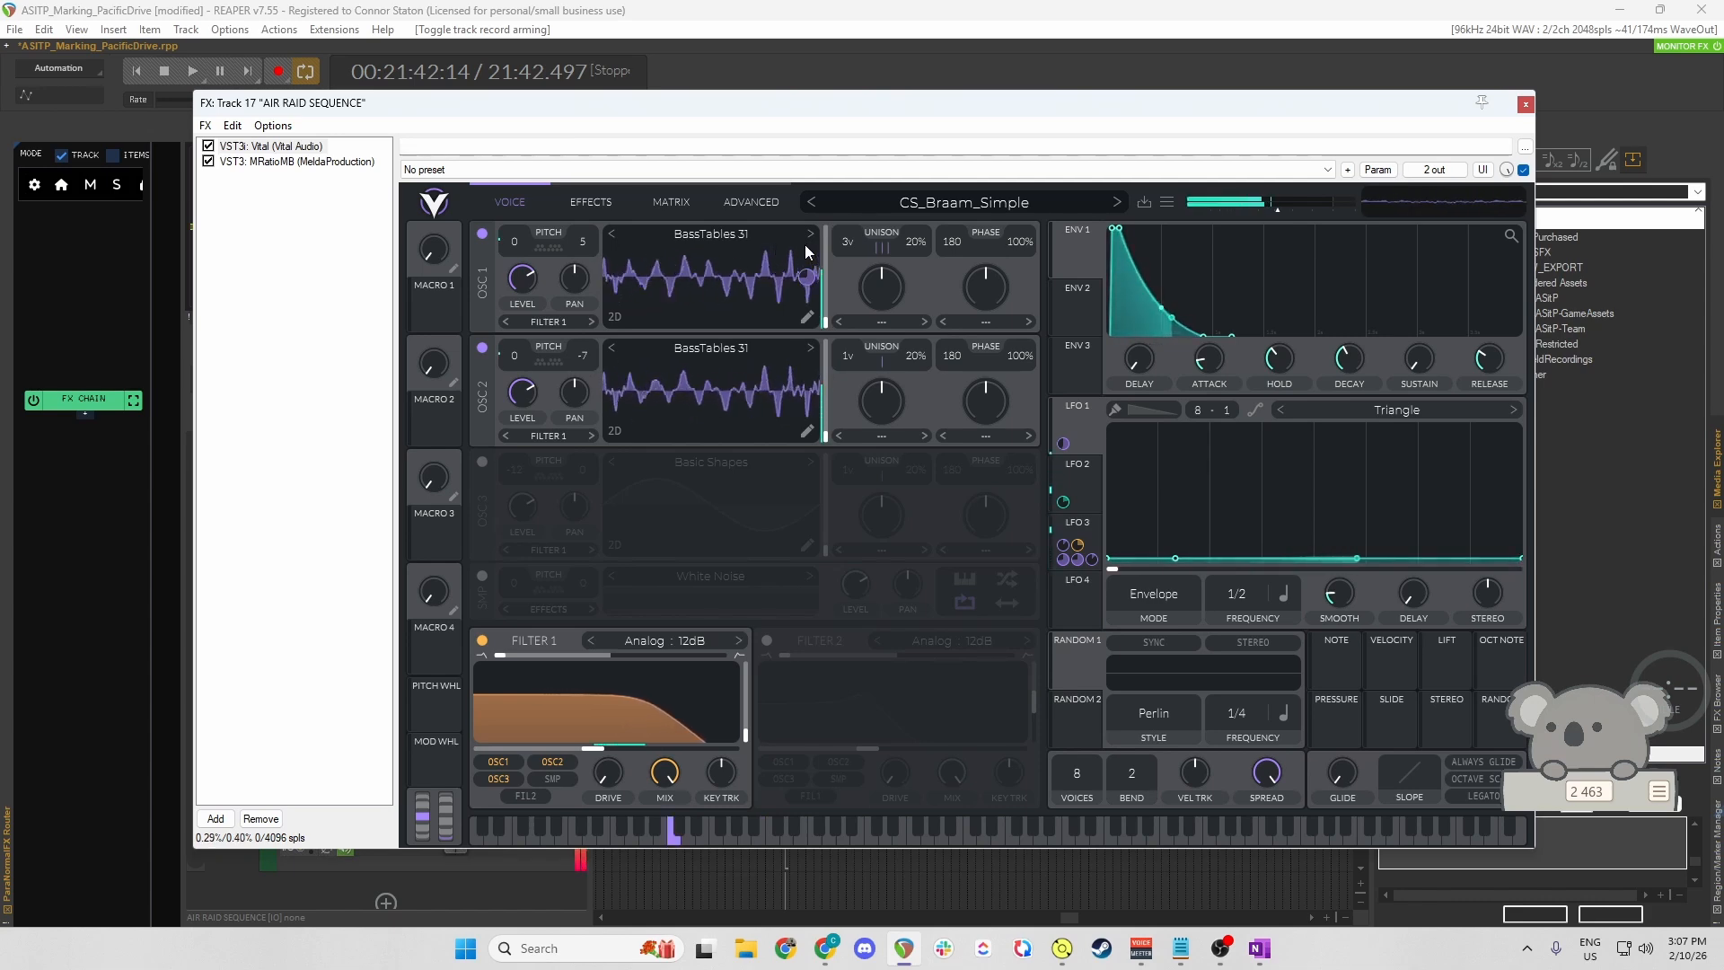
pyautogui.moveTo(805, 273)
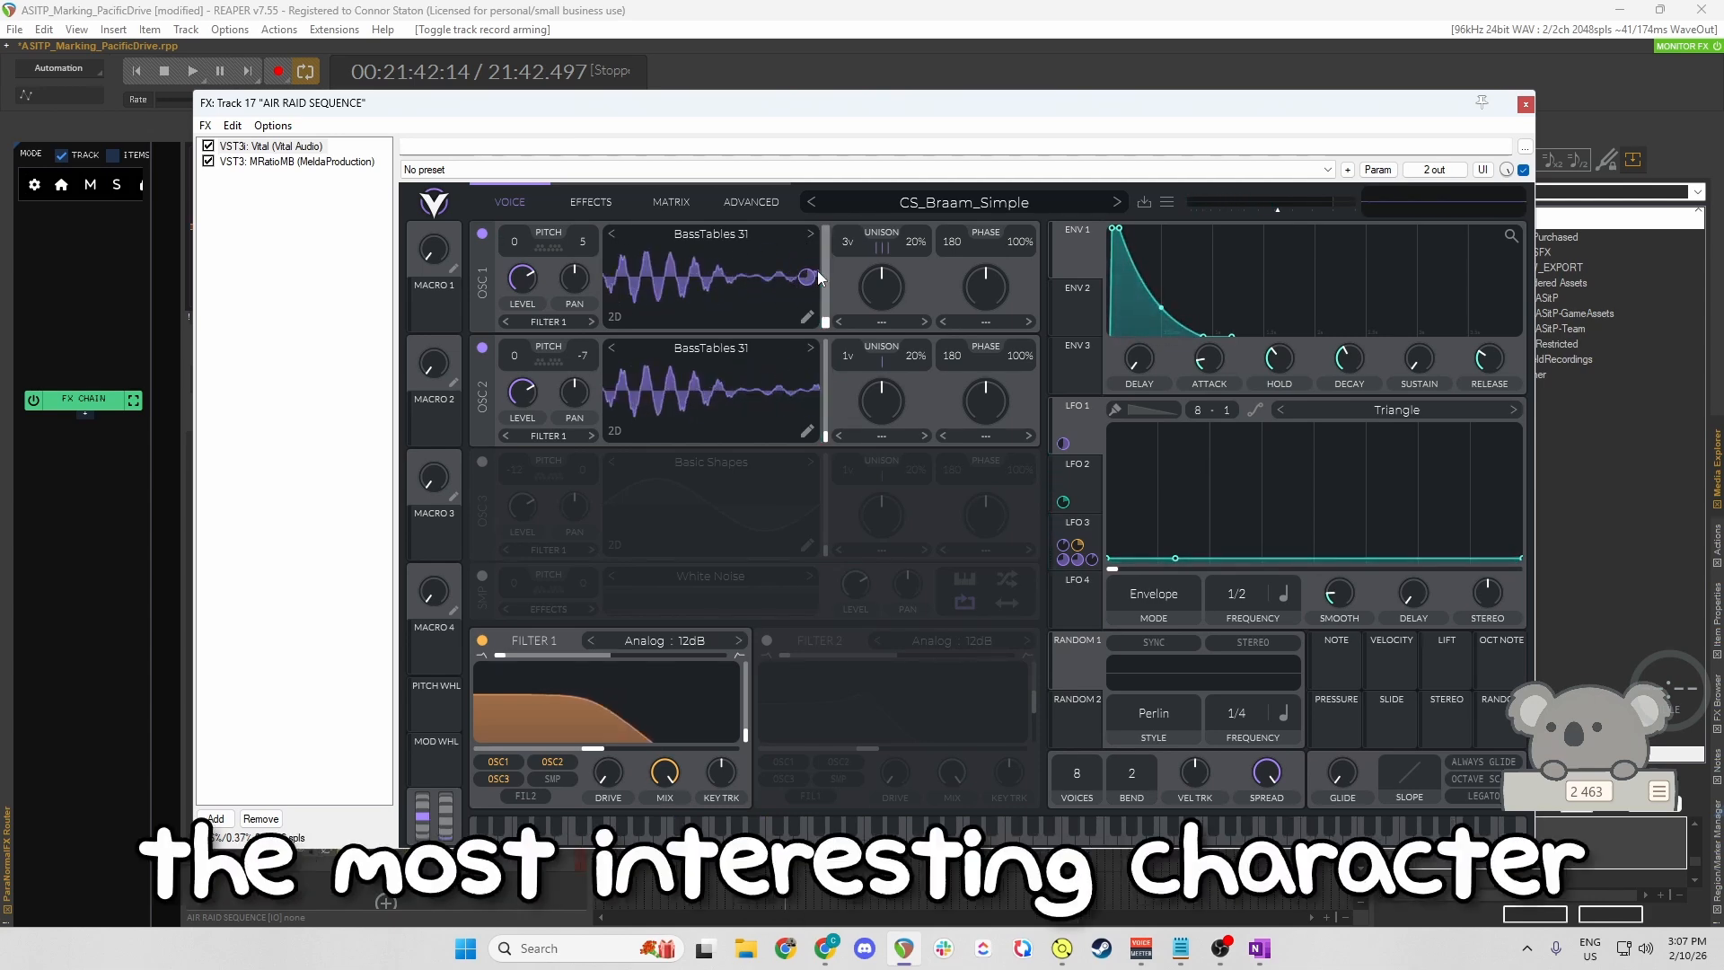
pyautogui.click(1525, 105)
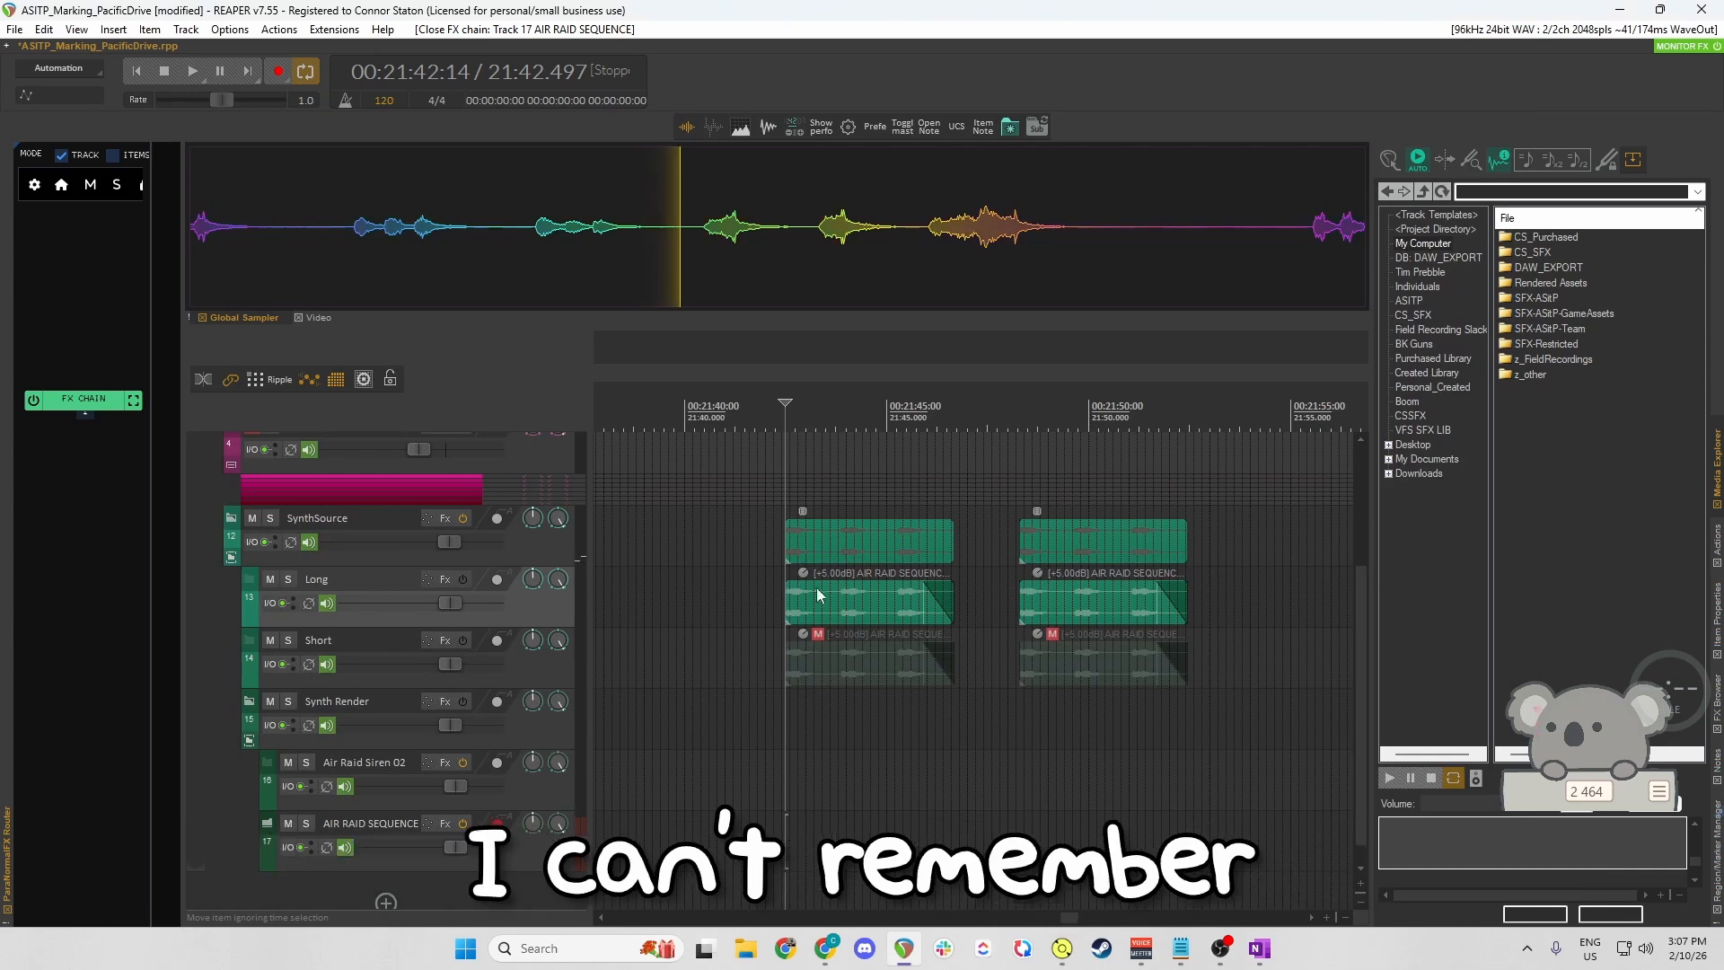
# Play the first AIR RAID SEQUENCE clip on the Long track in Final Version Yellow with the SynthSource effects active.
pyautogui.scroll(3, 867, 663)
pyautogui.scroll(1, 871, 660)
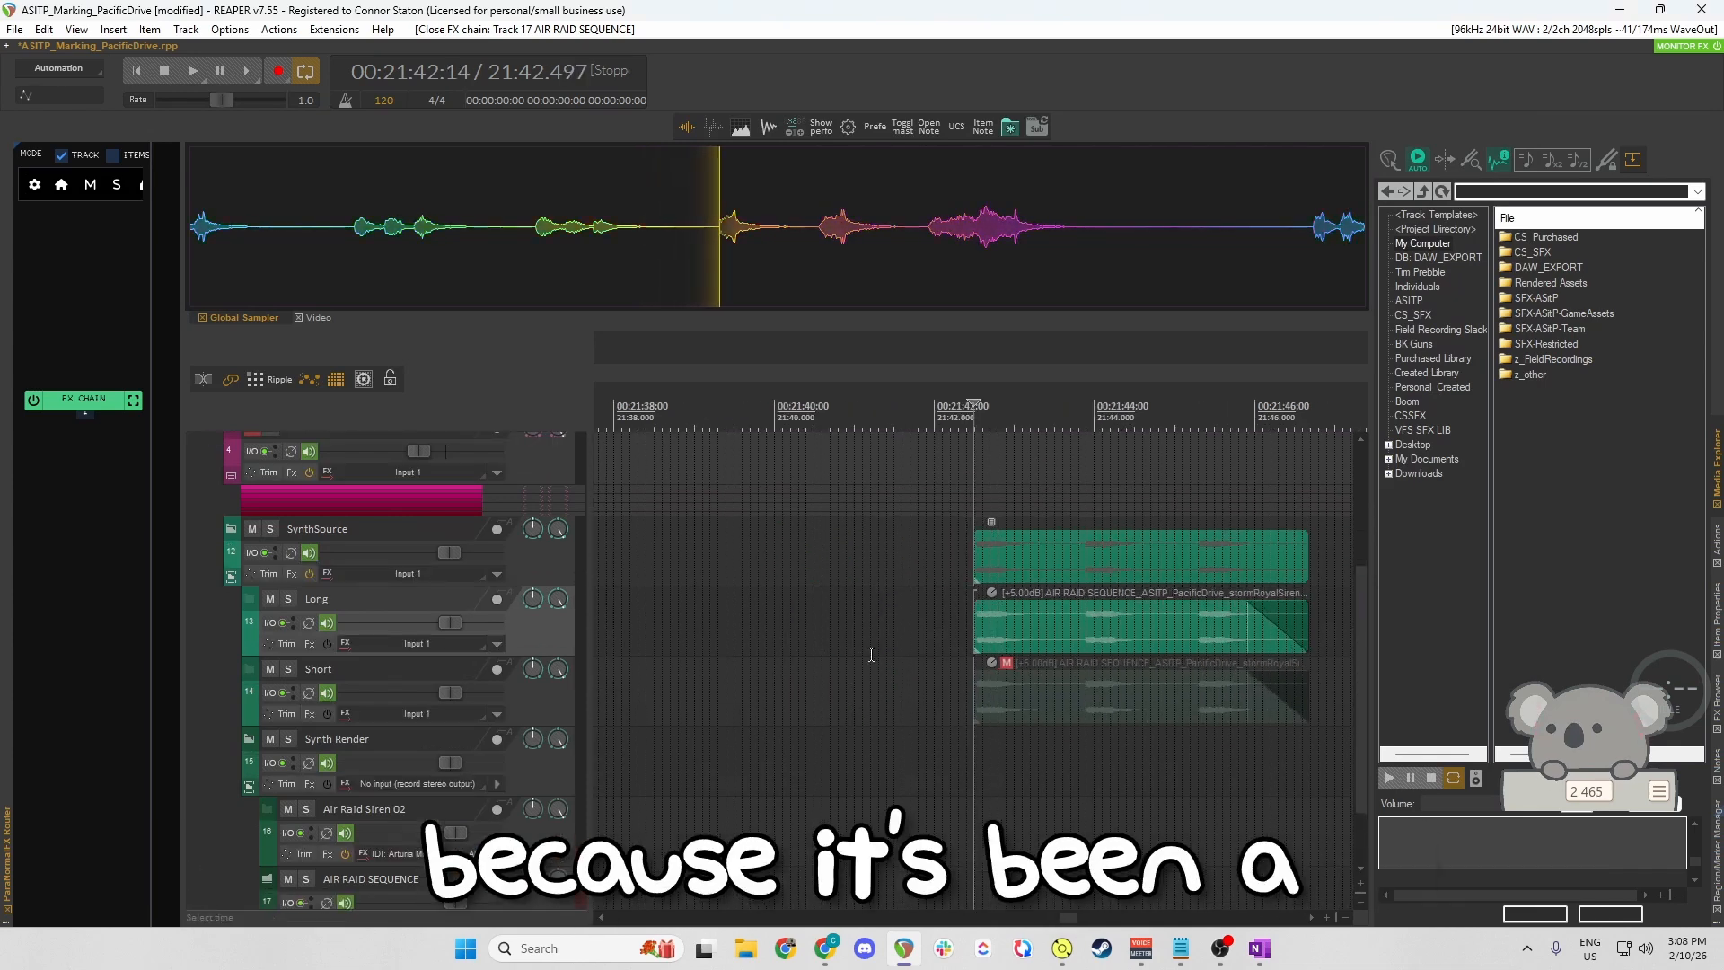
pyautogui.hscroll(2, 871, 657)
pyautogui.press('space')
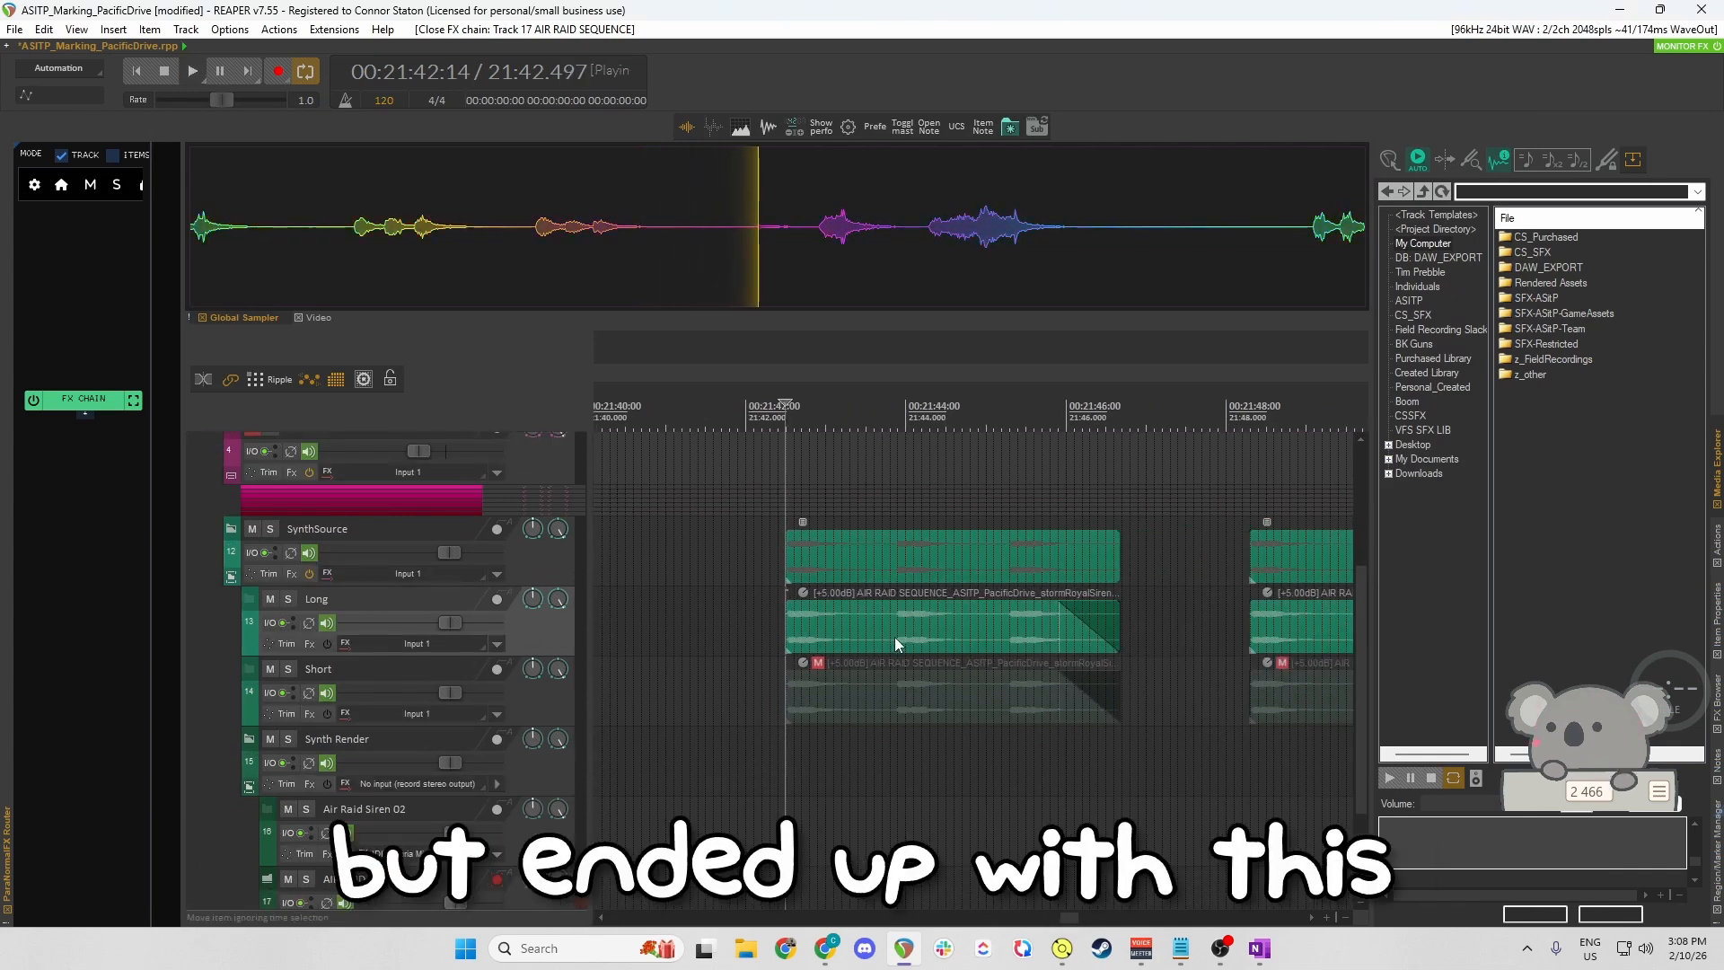
pyautogui.press('space')
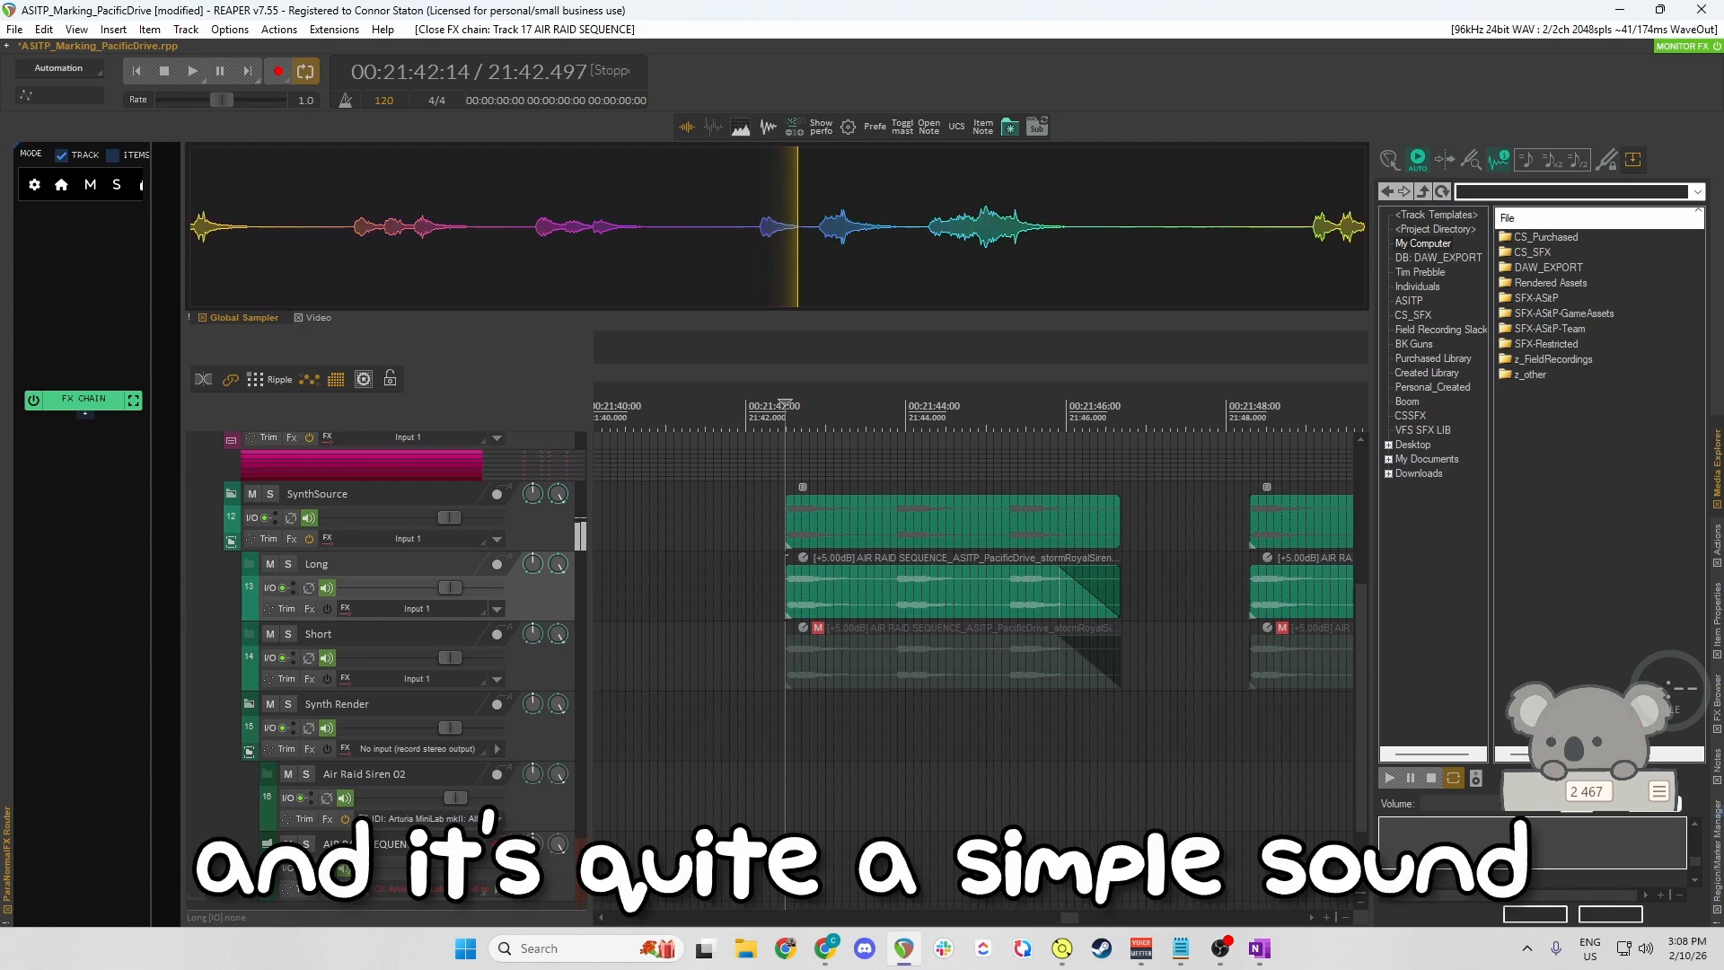
# Play the same siren clip with SynthSource's effect chain bypassed, and re-enable the chain.
pyautogui.click(342, 537)
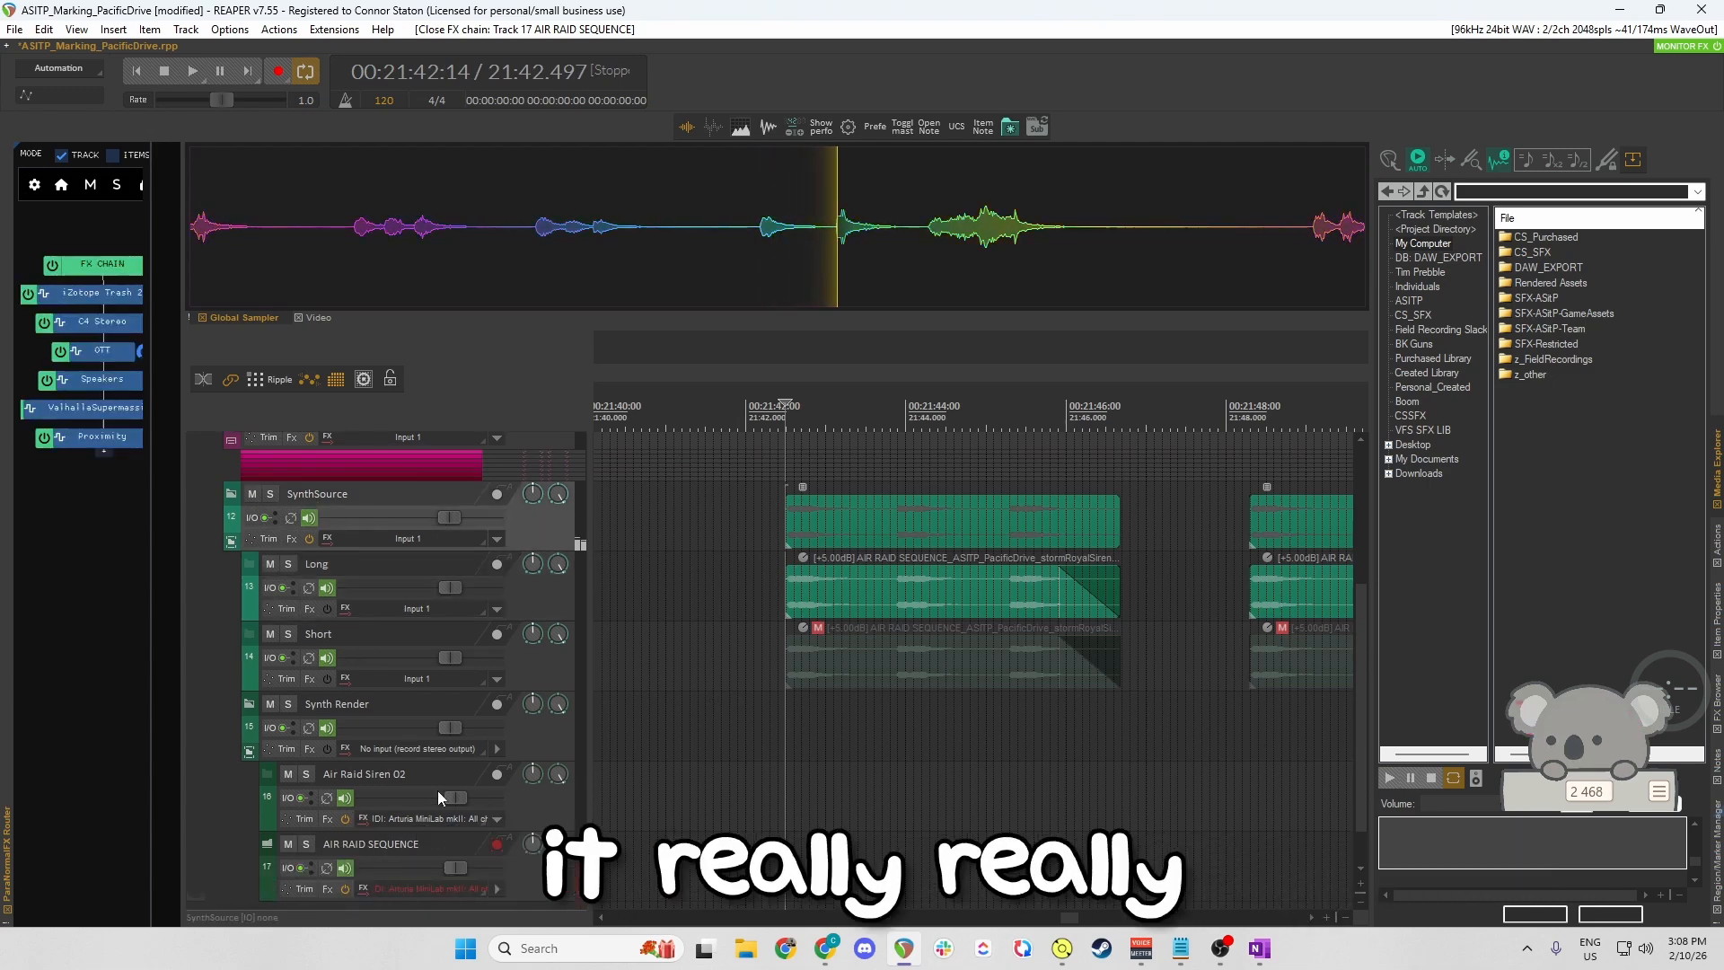
pyautogui.click(308, 538)
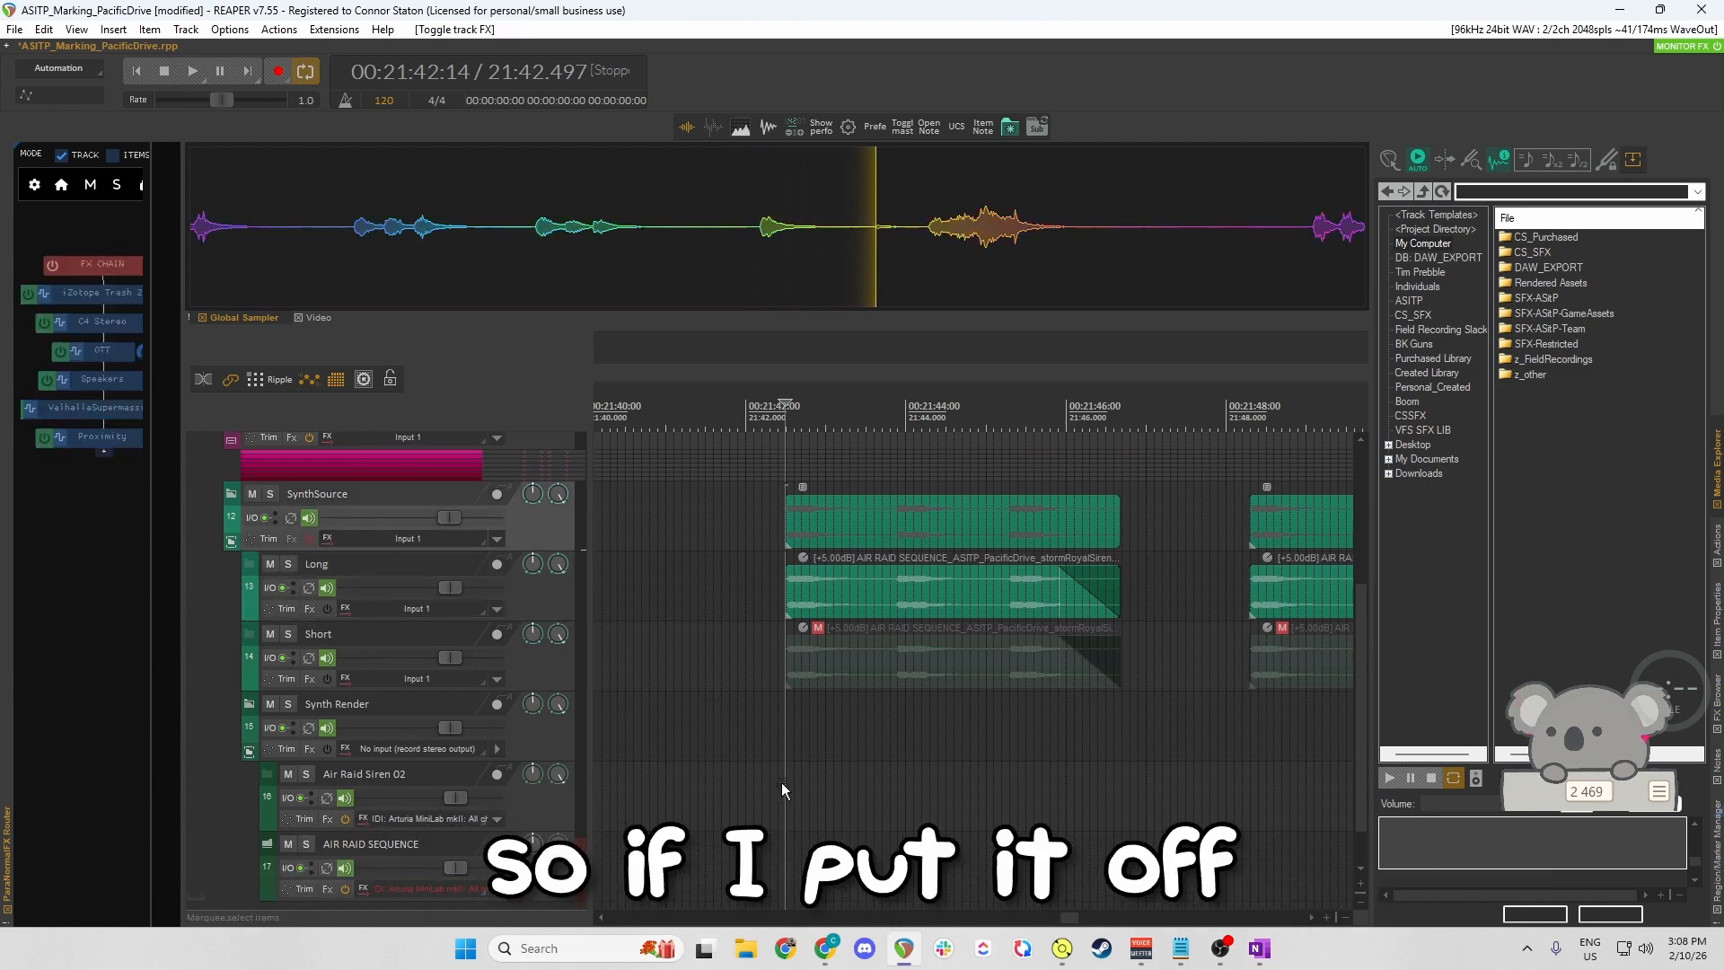
pyautogui.press('space')
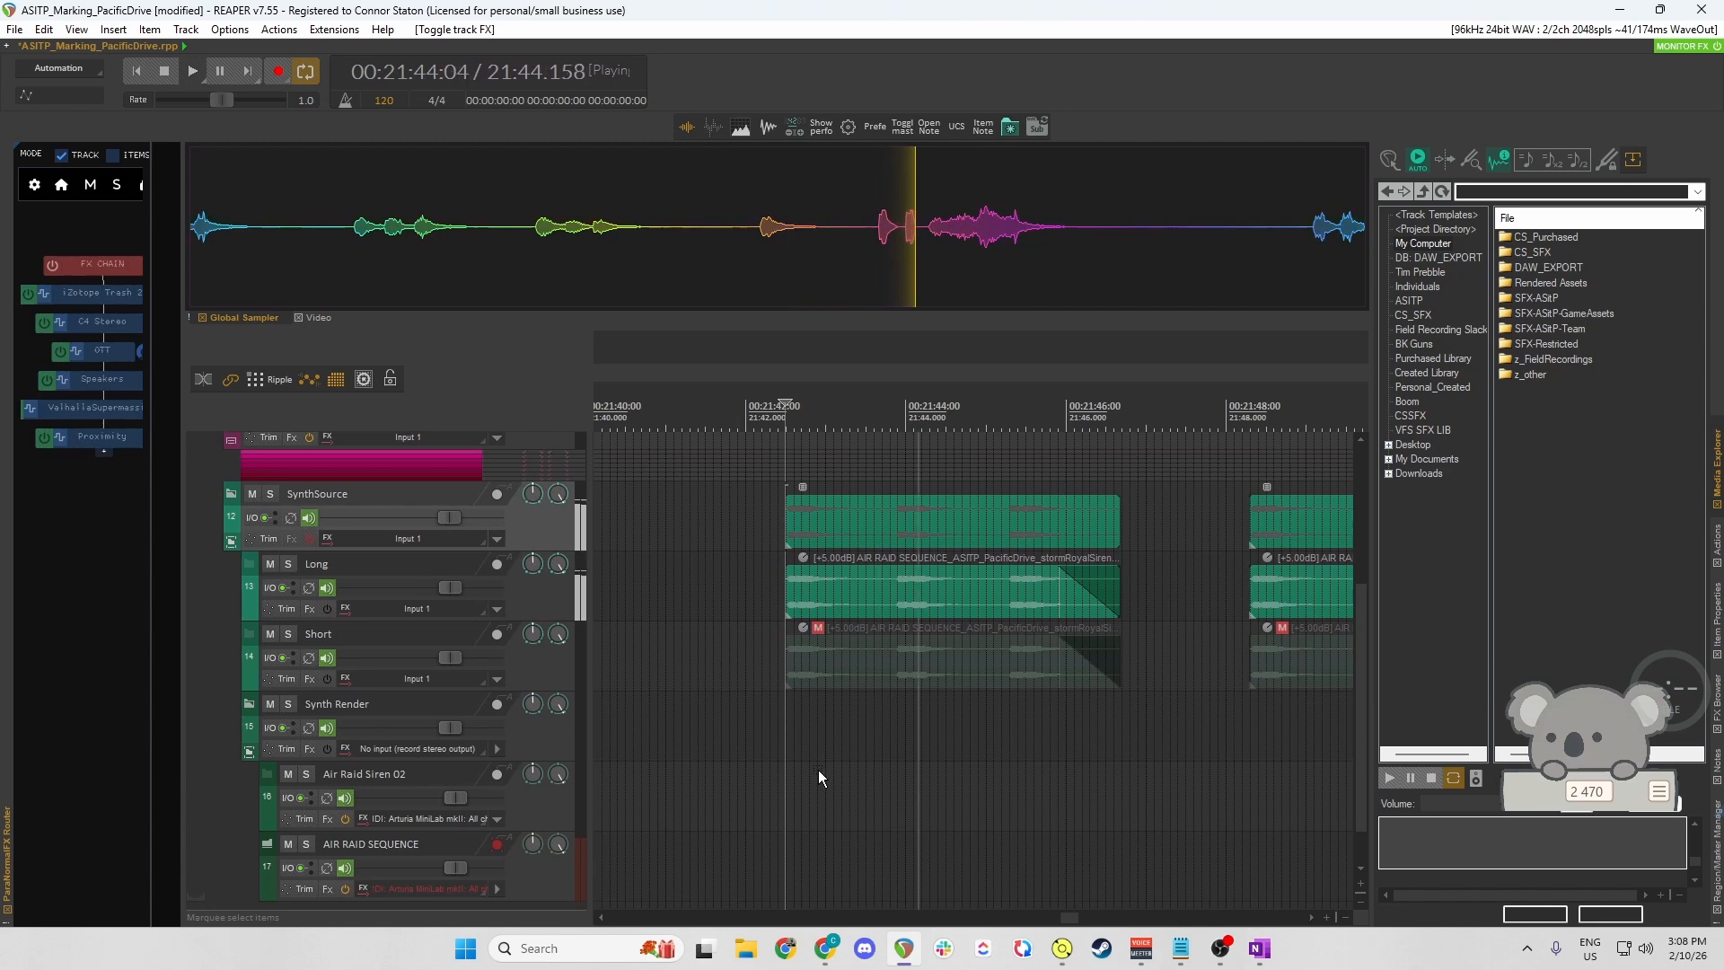
pyautogui.press('space')
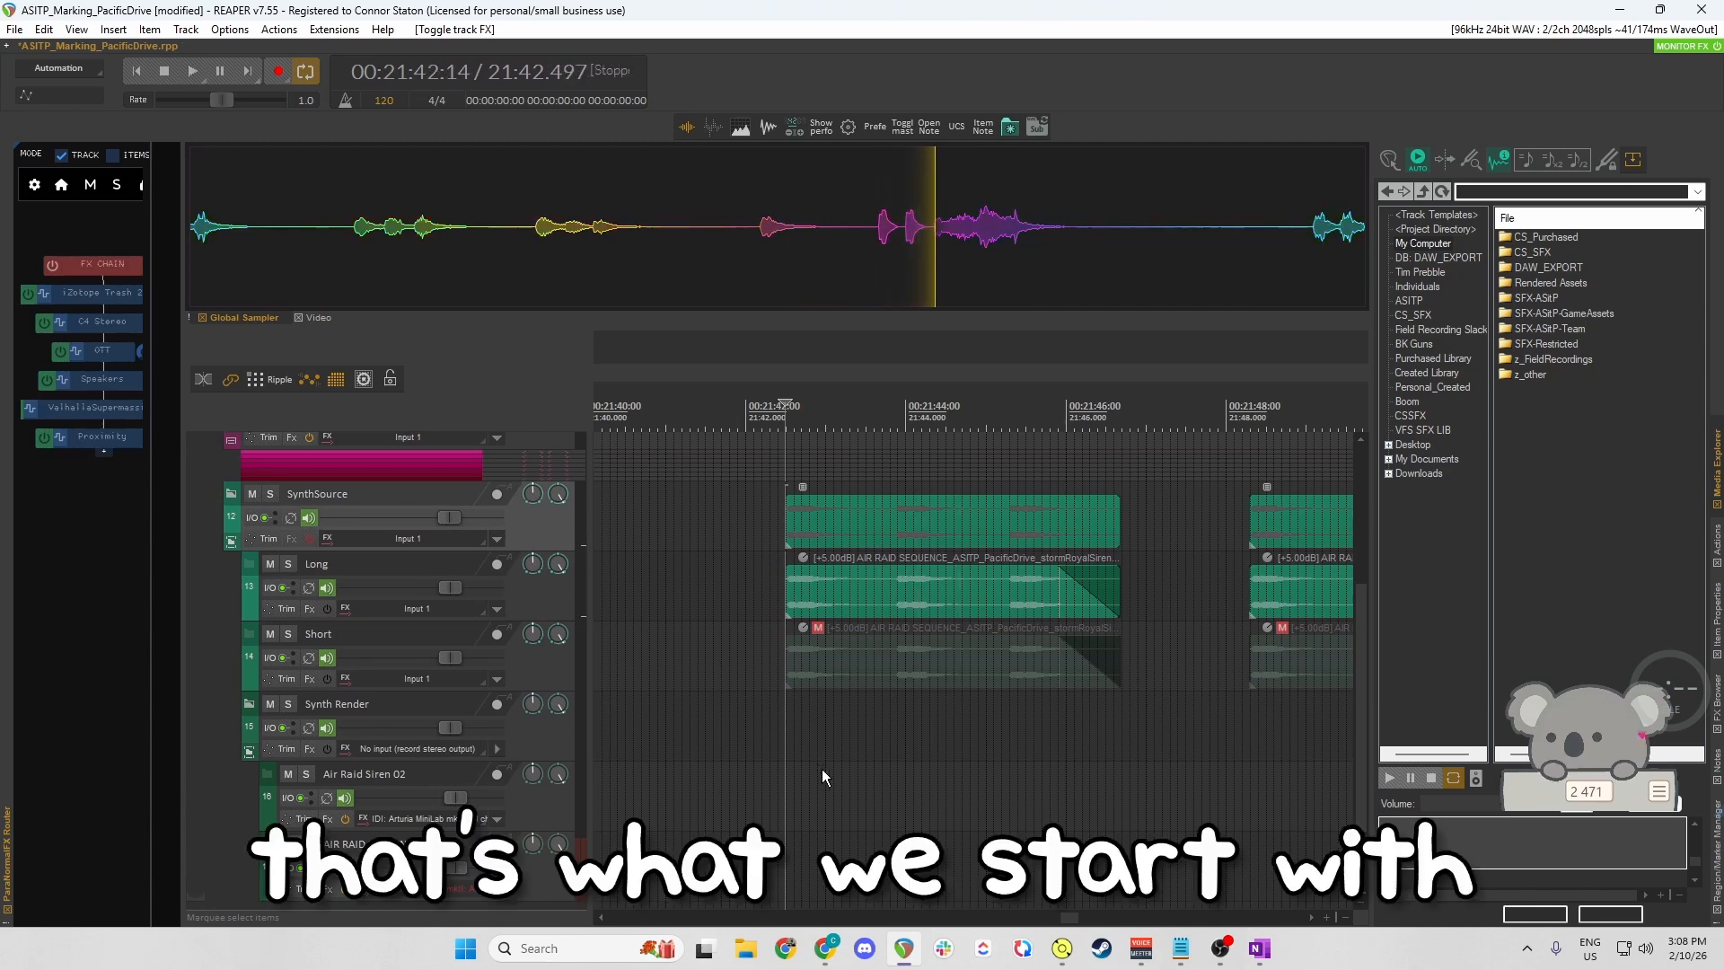
pyautogui.click(310, 538)
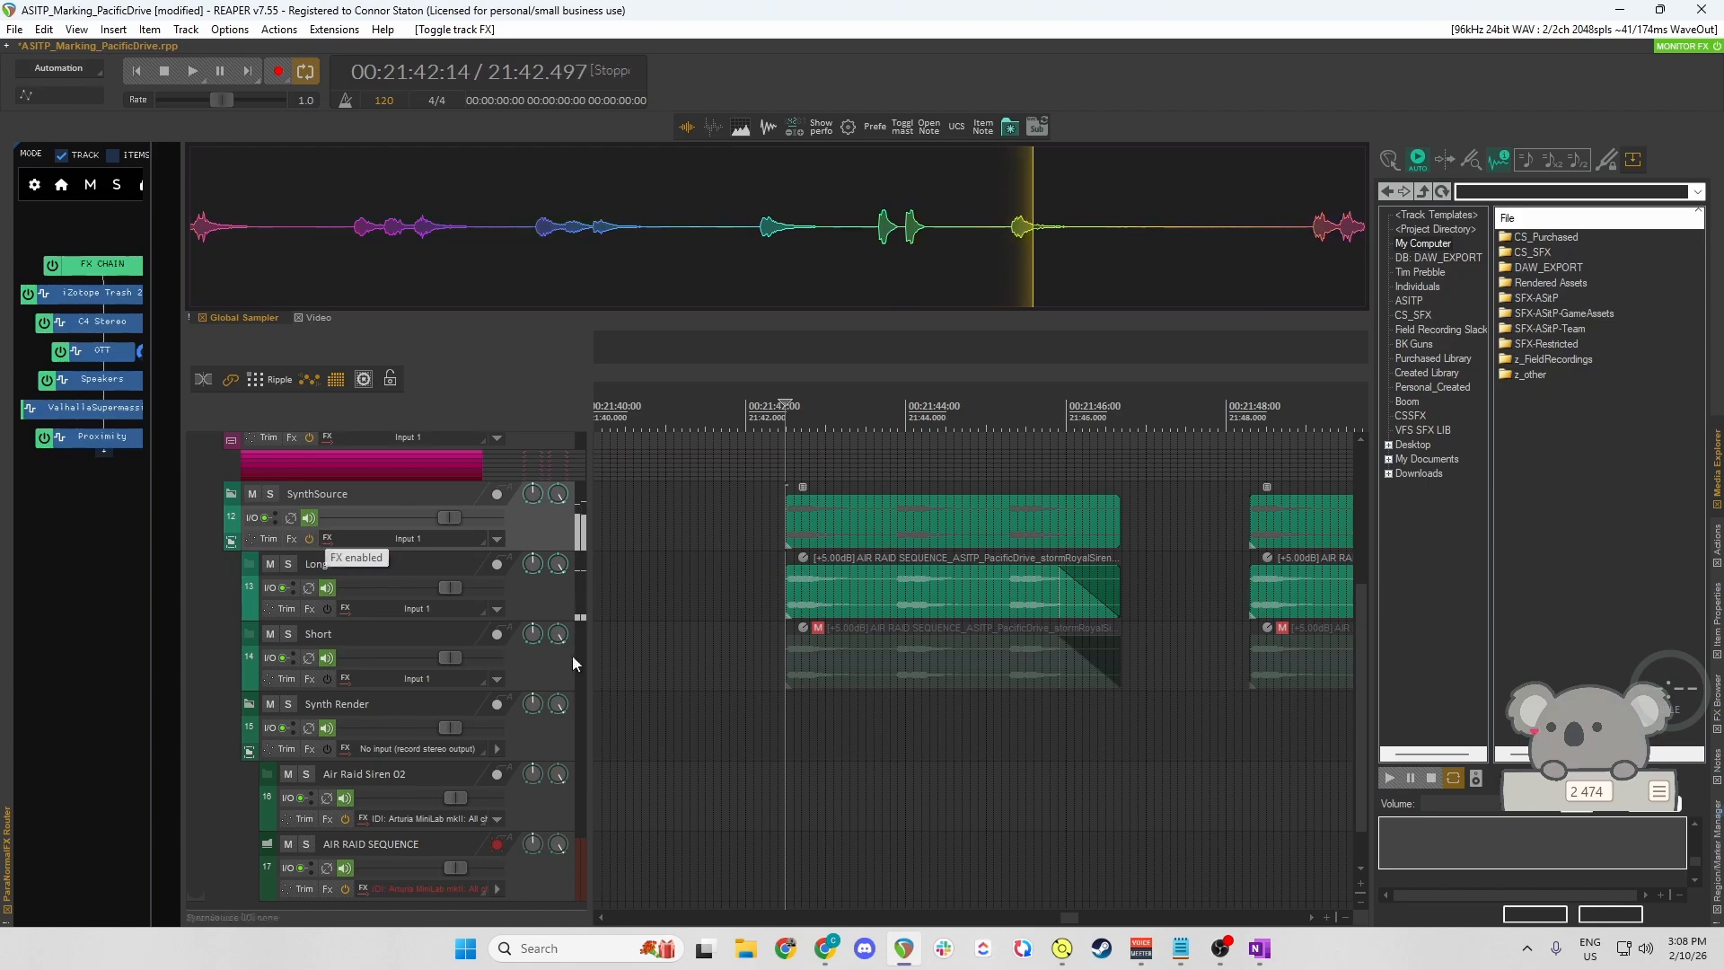
# Find the Different Real sound sequencing section among the older versions and place the edit cursor at its first RealSource clip.
pyautogui.scroll(-5, 632, 657)
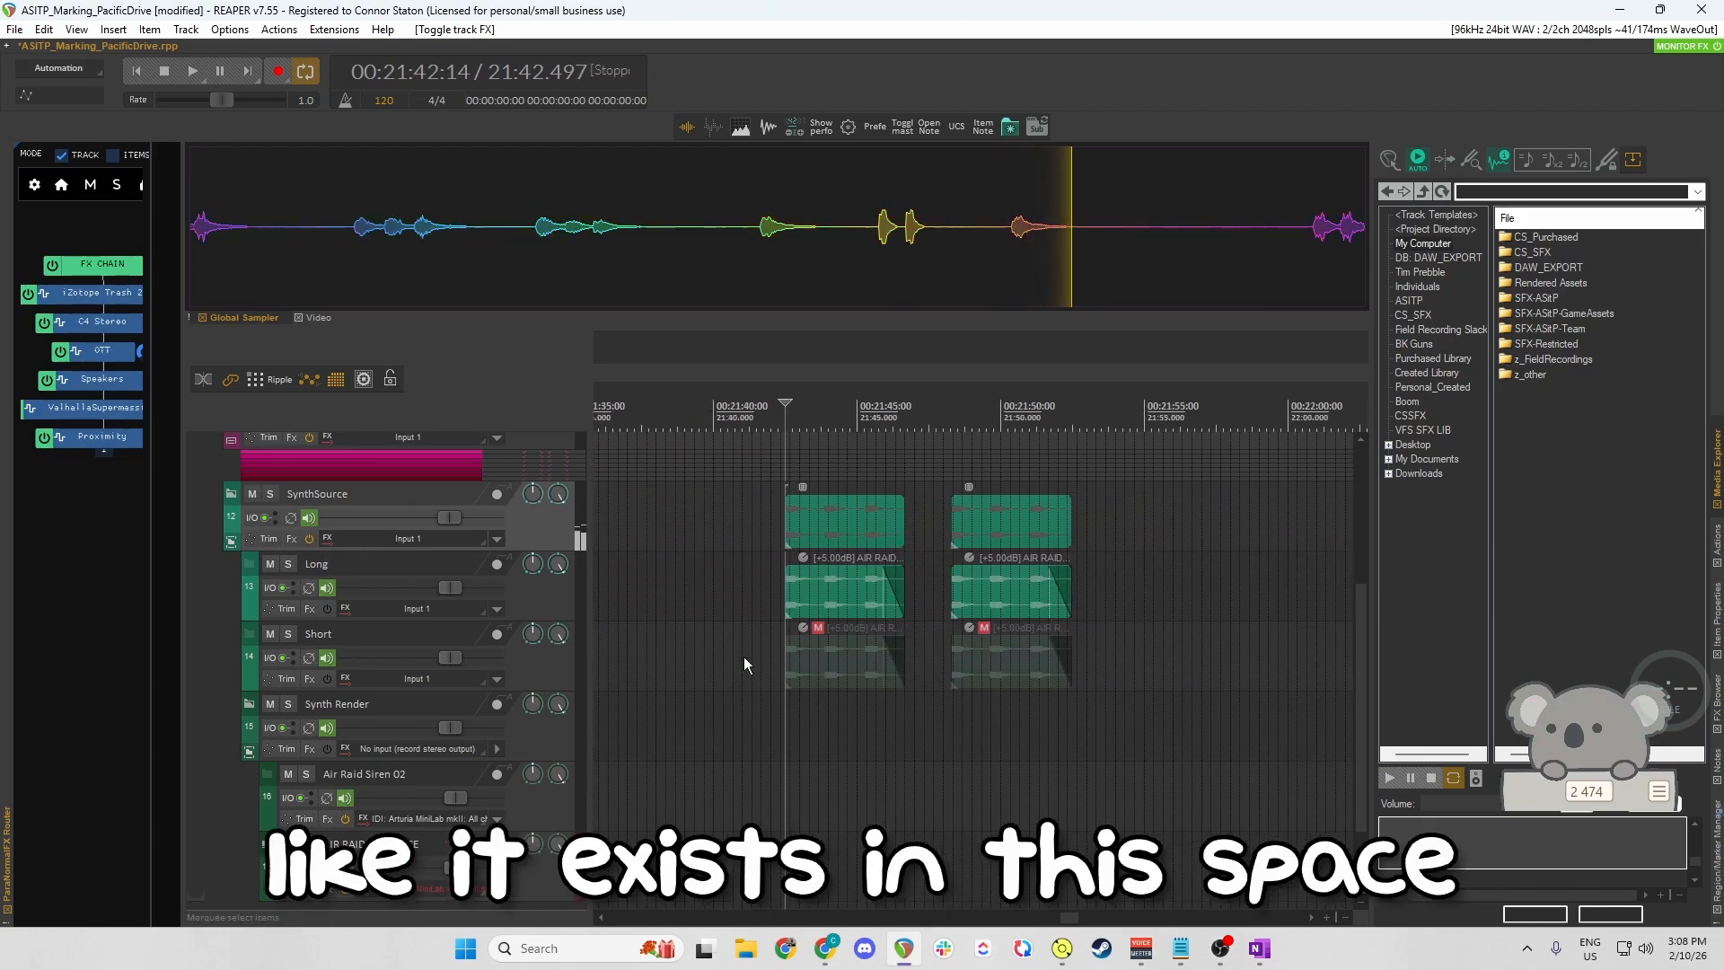
pyautogui.scroll(-5, 769, 639)
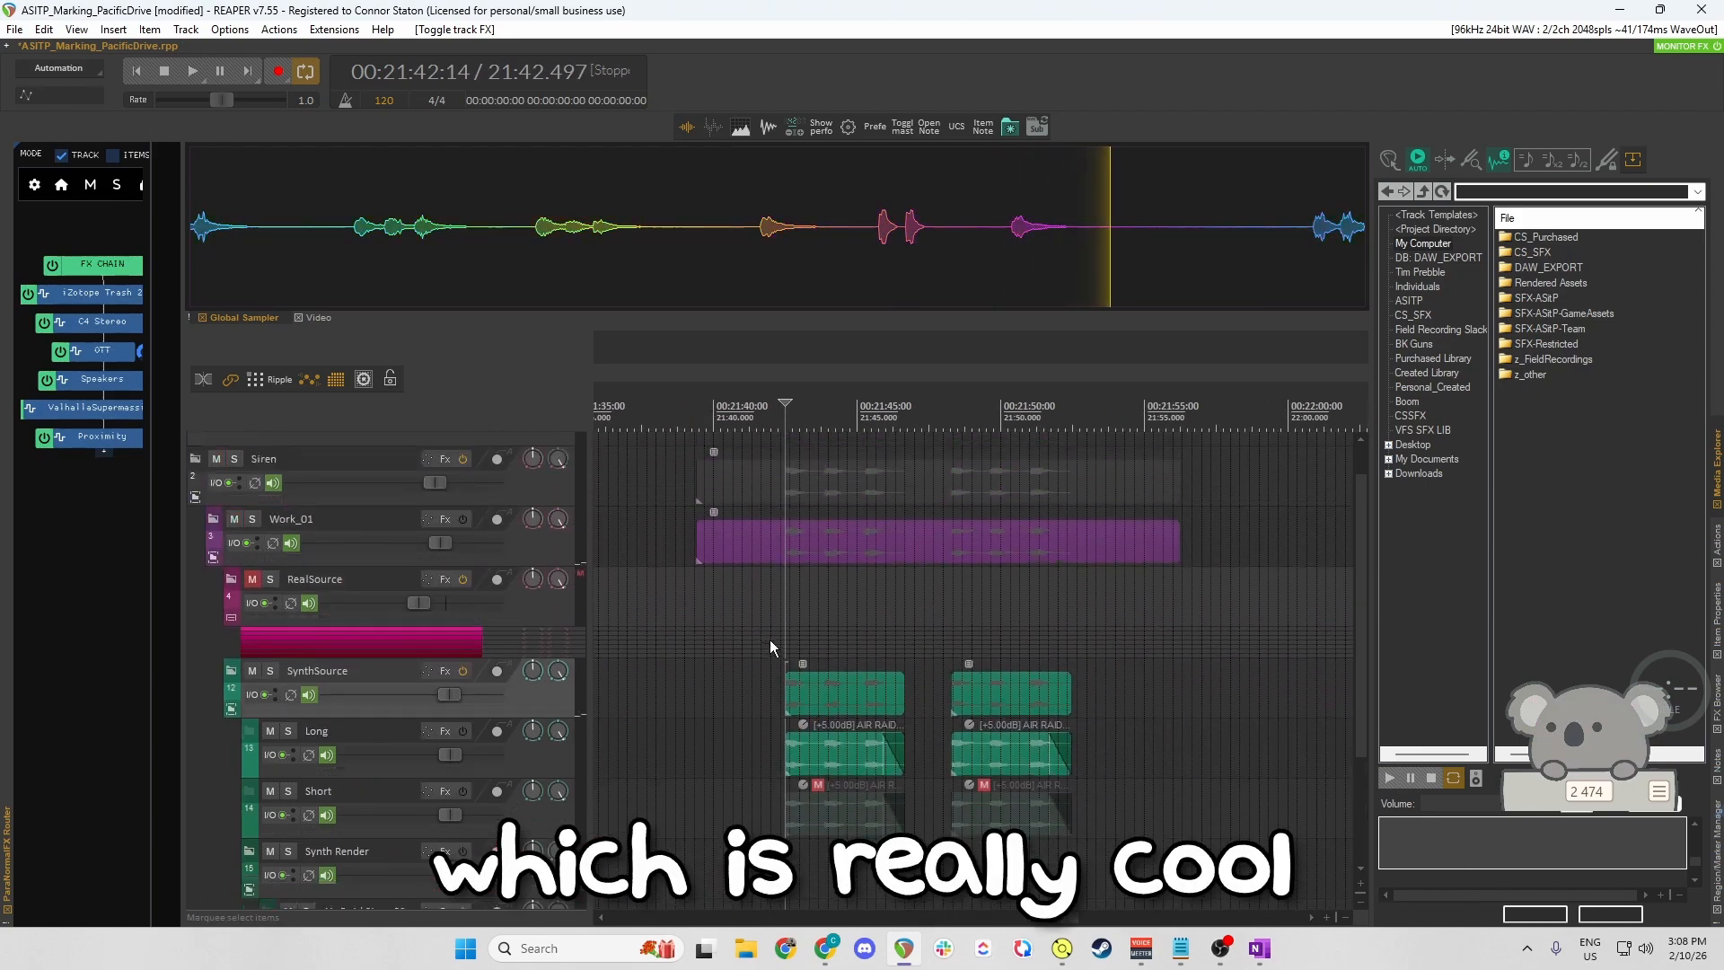
pyautogui.scroll(-6, 860, 637)
pyautogui.scroll(-4, 858, 644)
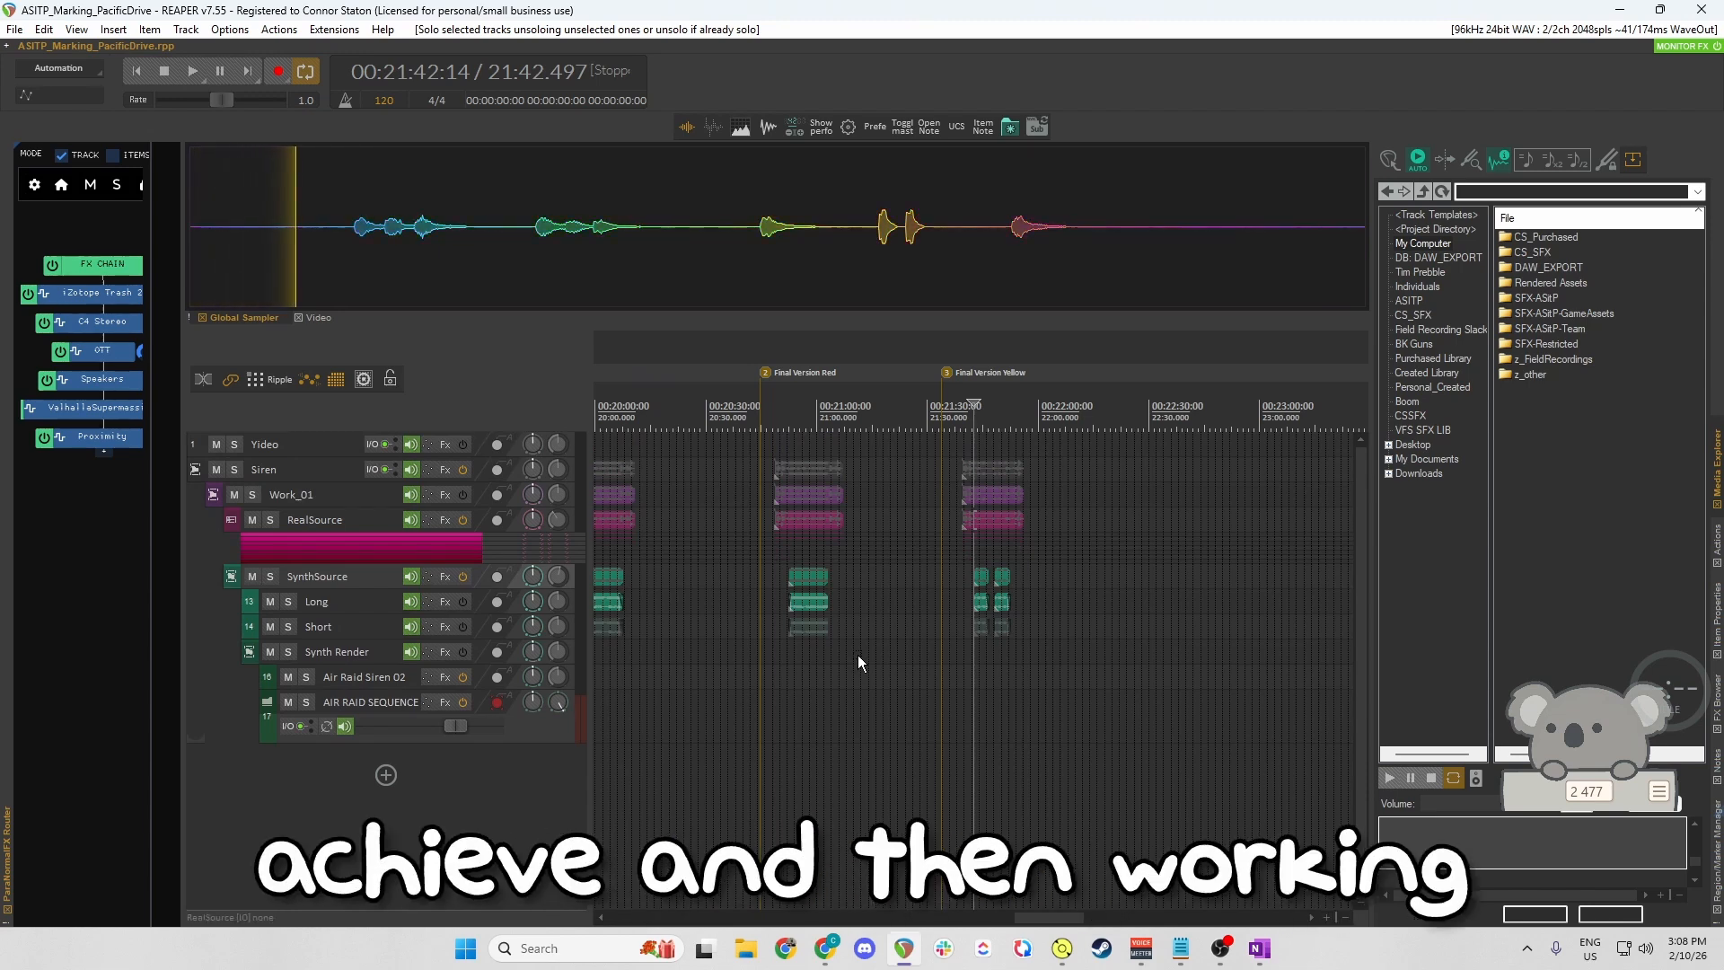
pyautogui.scroll(-4, 944, 622)
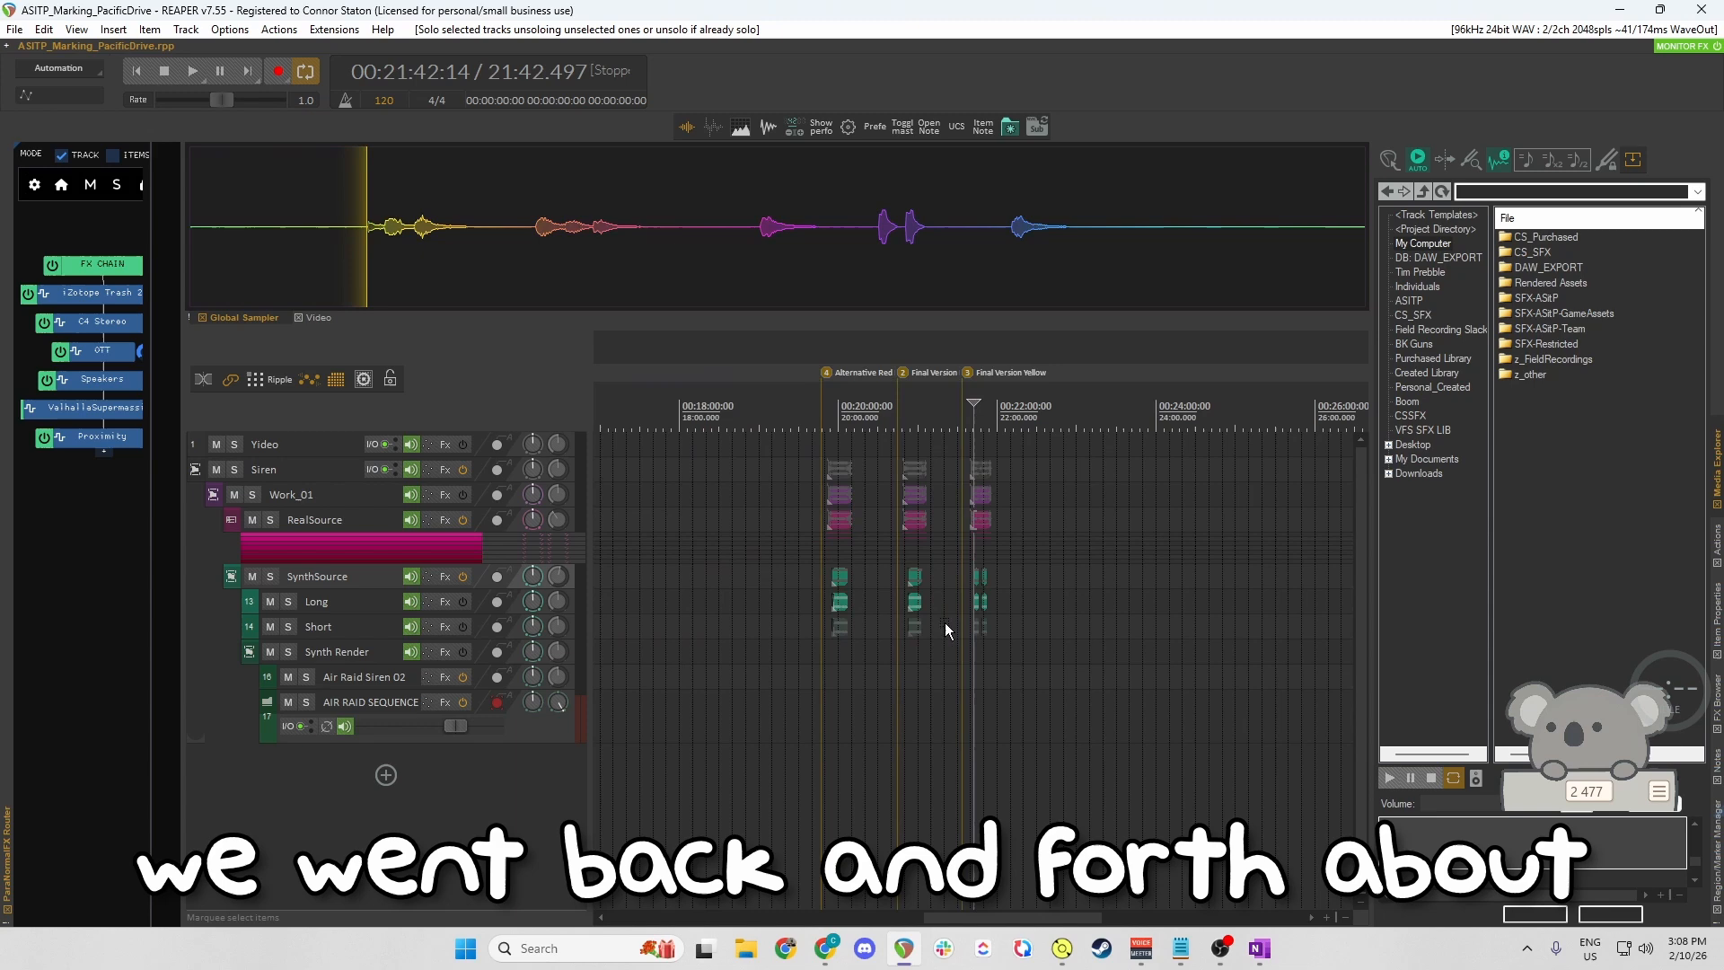
pyautogui.hscroll(6, 946, 624)
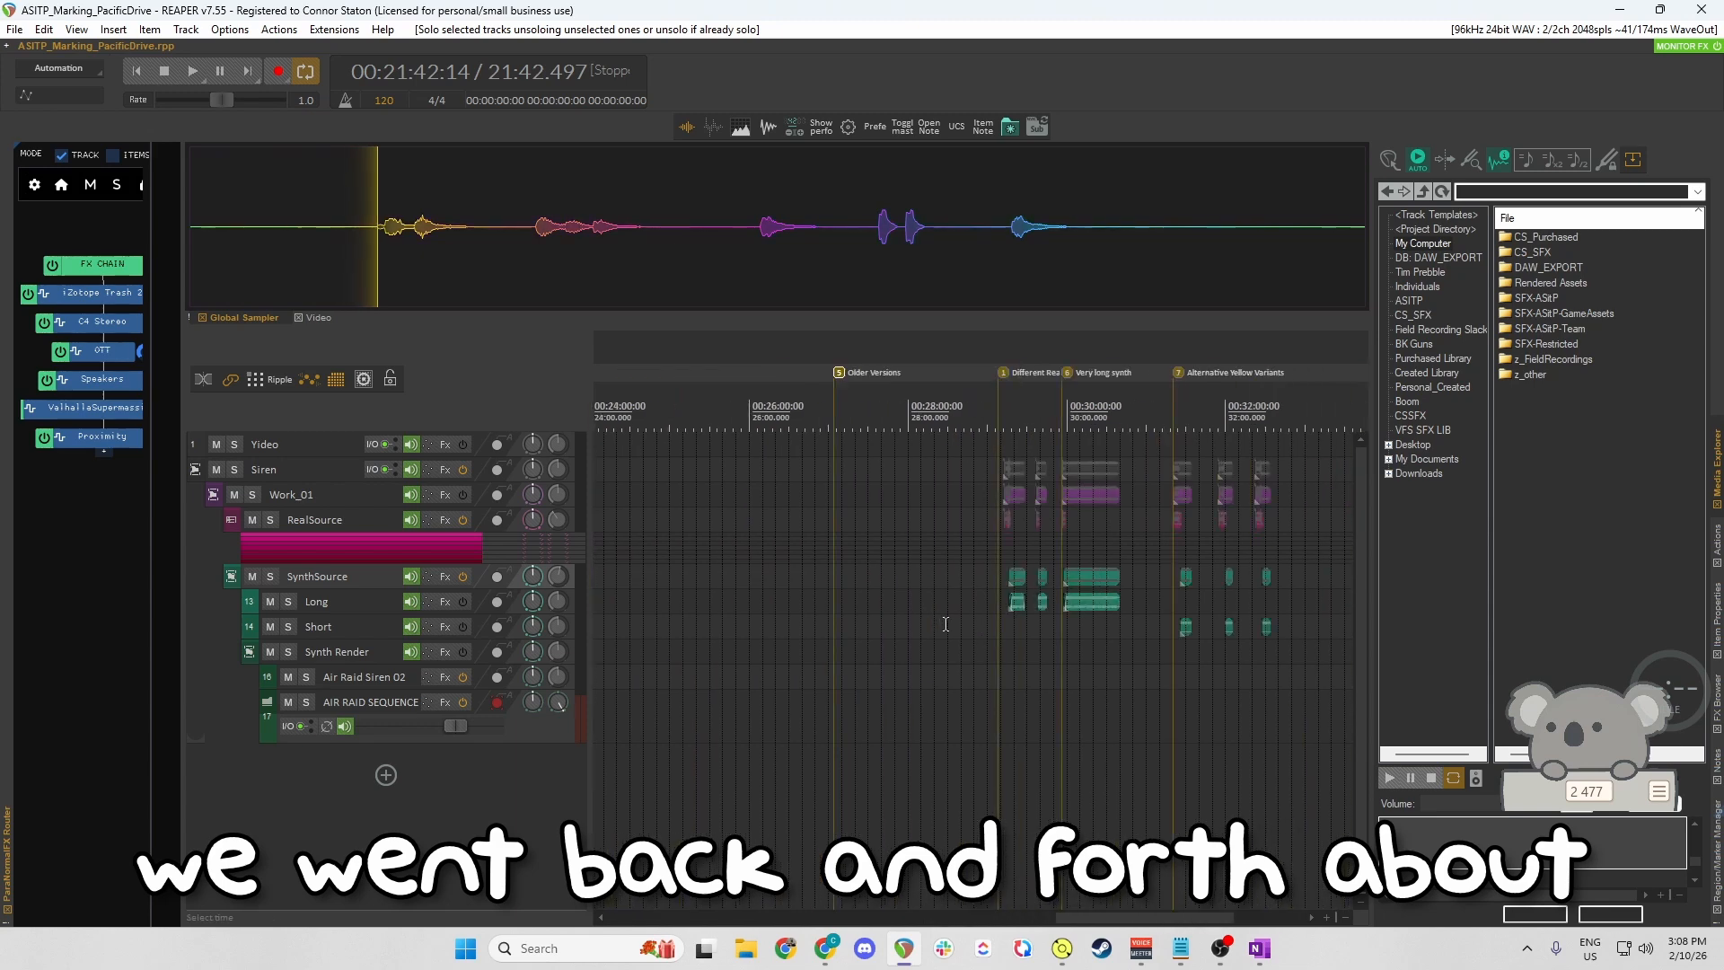
pyautogui.click(1009, 608)
pyautogui.scroll(6, 1032, 648)
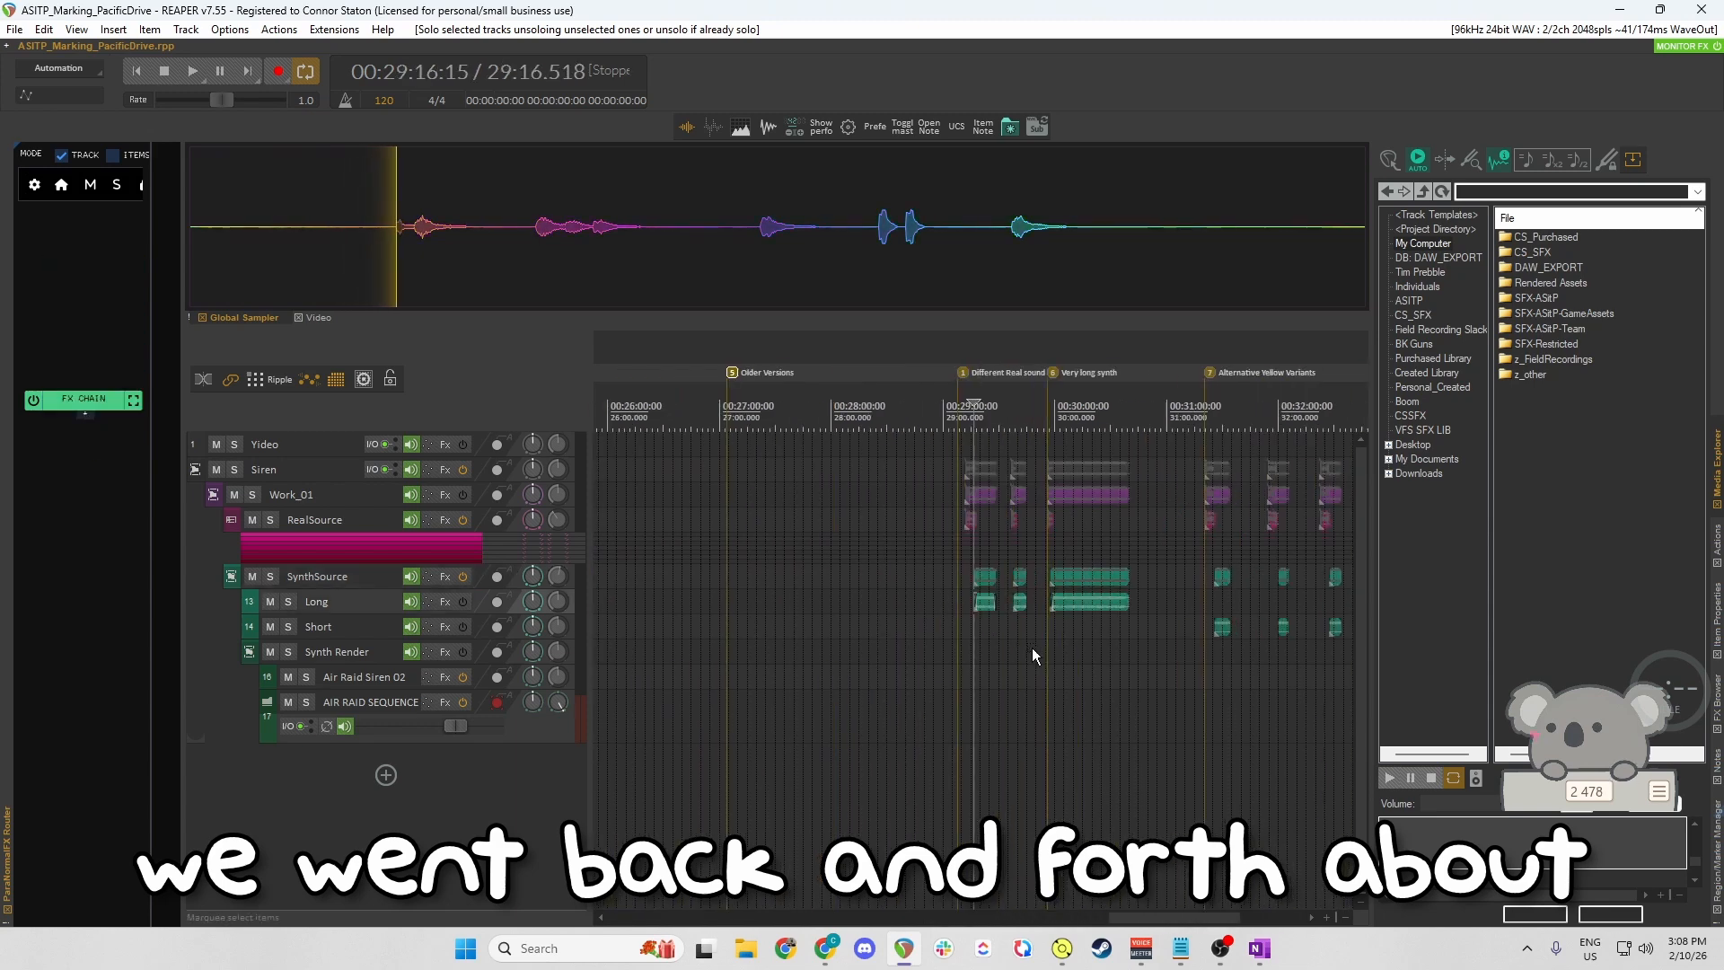
pyautogui.scroll(2, 971, 625)
pyautogui.scroll(2, 976, 630)
pyautogui.click(909, 551)
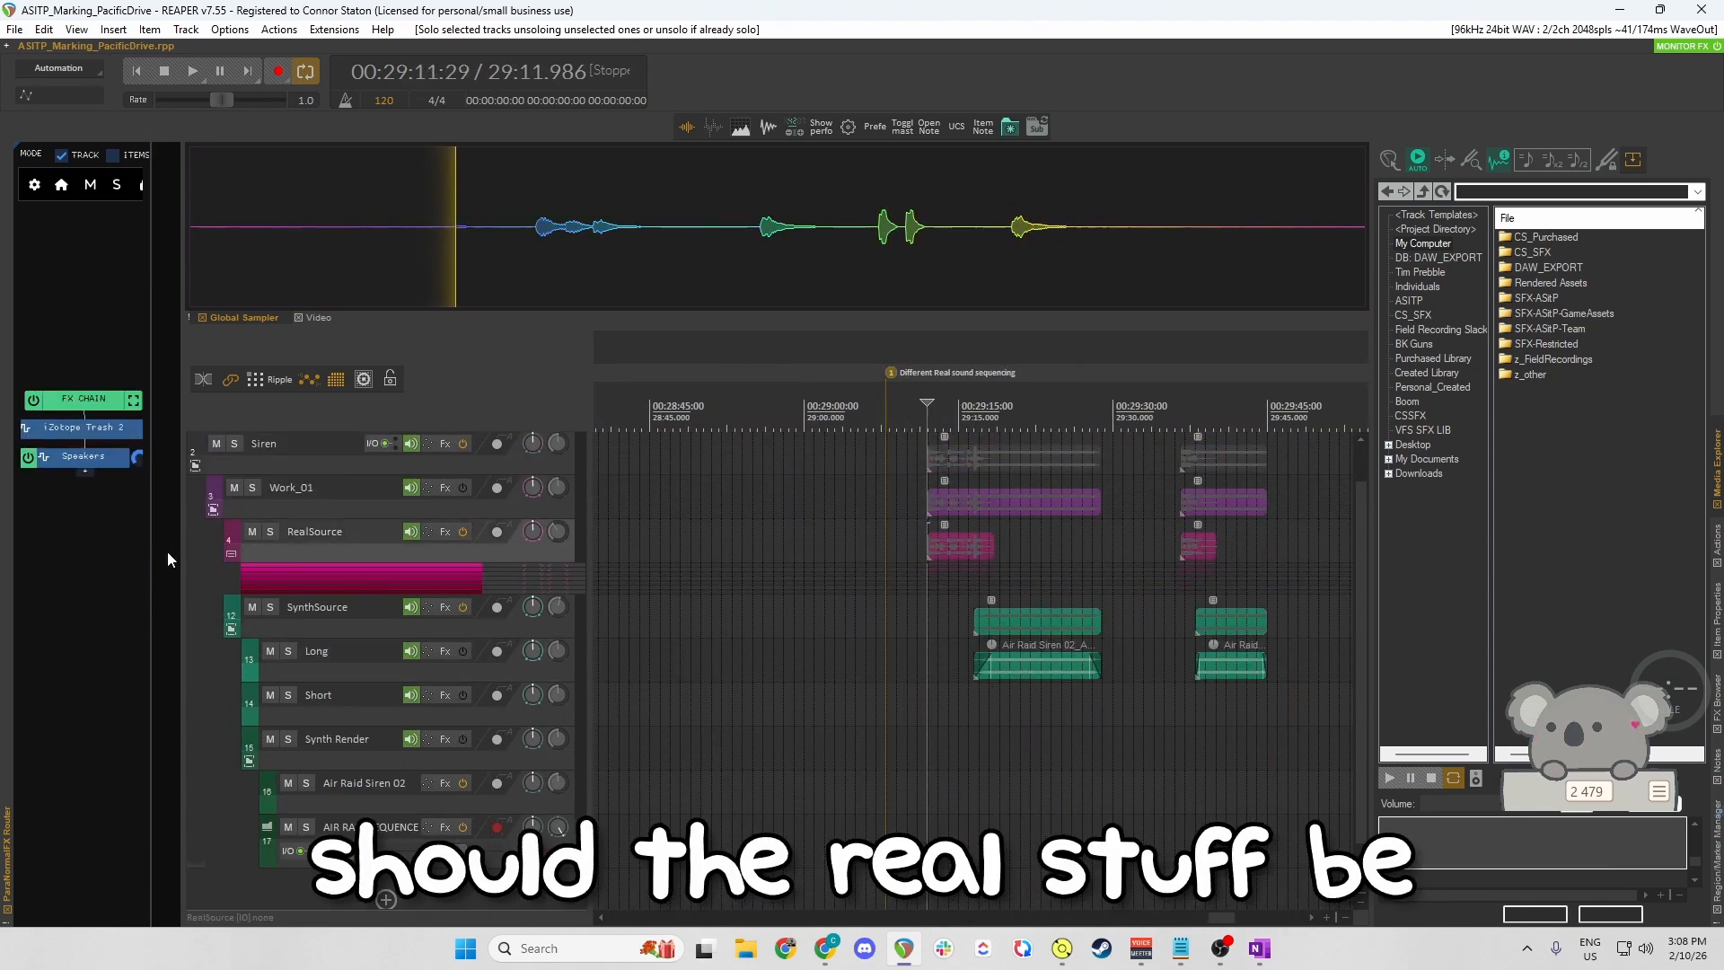
# Expand the RealSource folder and examine its source clips in the first Different Real sound sequencing variant.
pyautogui.click(231, 556)
pyautogui.scroll(4, 921, 679)
pyautogui.scroll(-1, 966, 709)
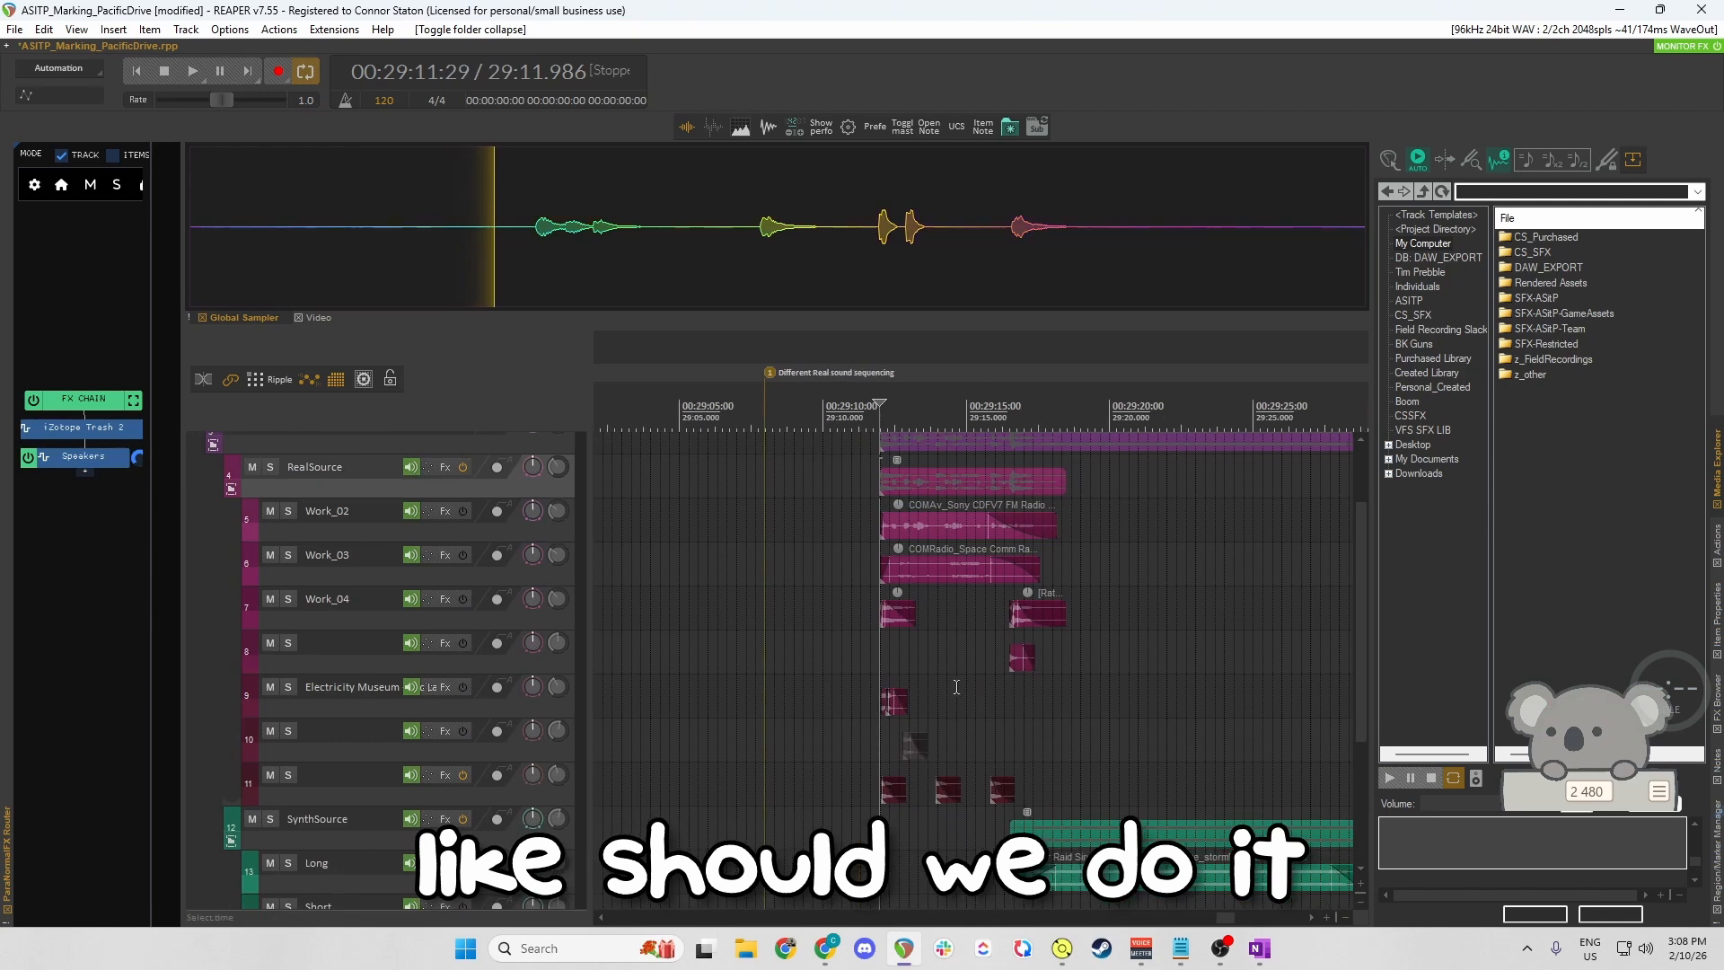
pyautogui.hscroll(2, 1024, 773)
pyautogui.click(951, 796)
pyautogui.hscroll(5, 954, 785)
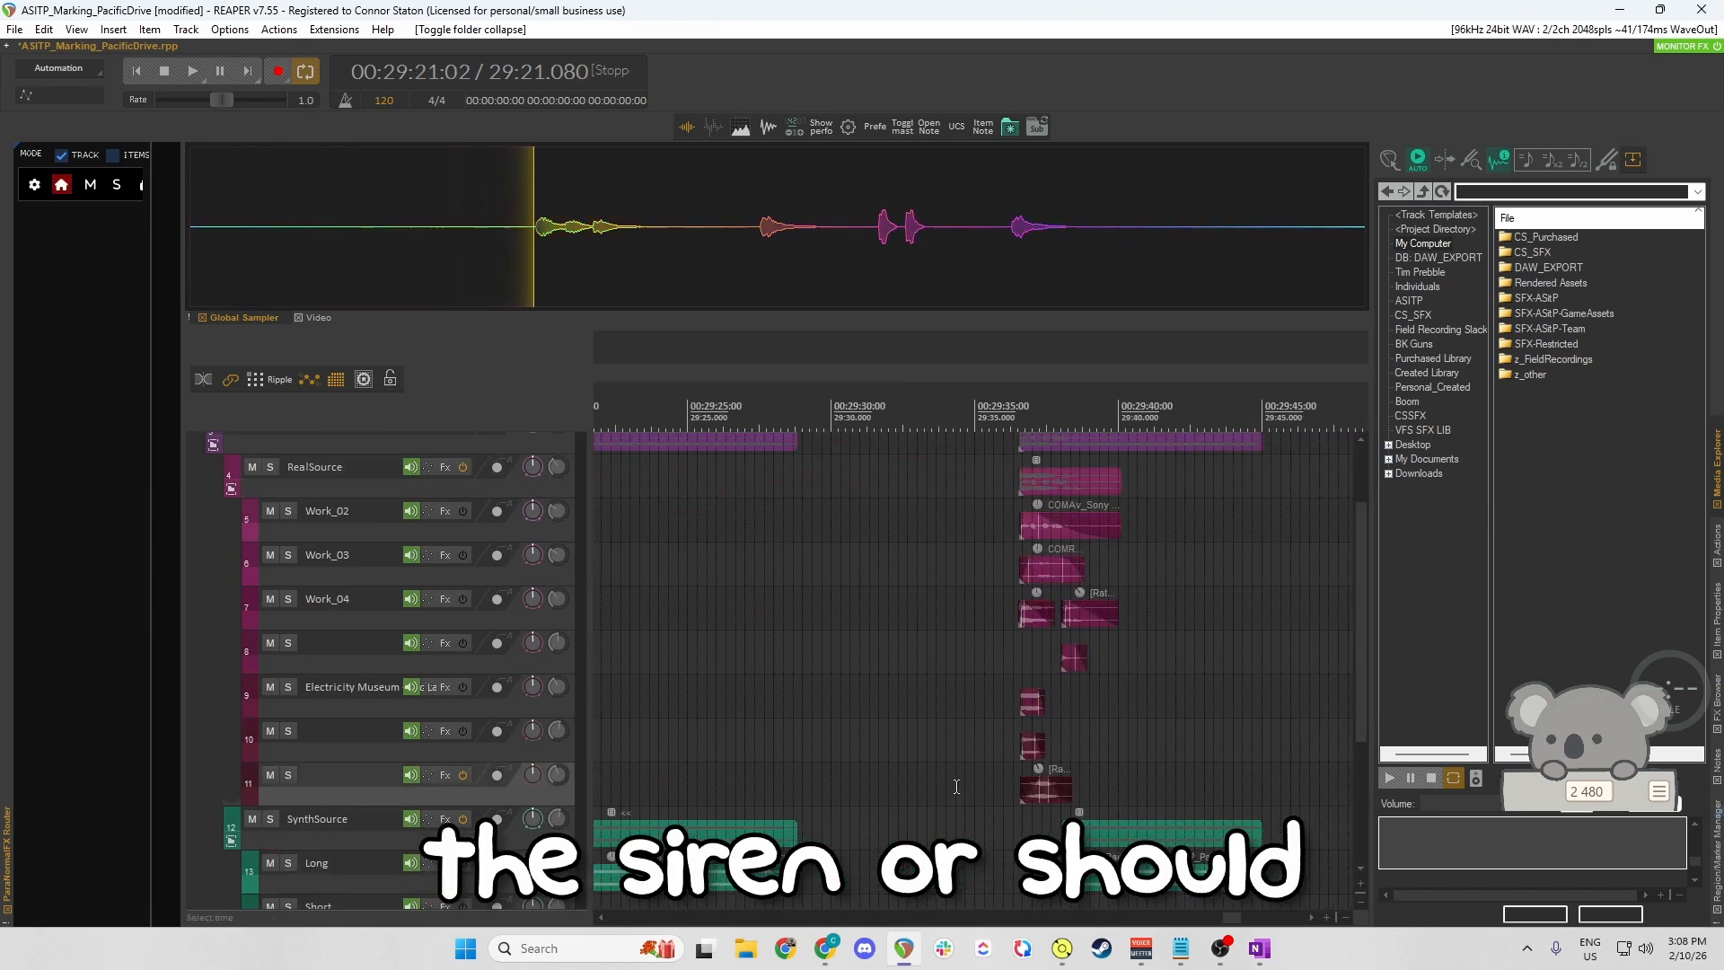
# Play the second Different Real sound sequencing variant from its start and select all of its RealSource layer clips.
pyautogui.click(910, 686)
pyautogui.press('space')
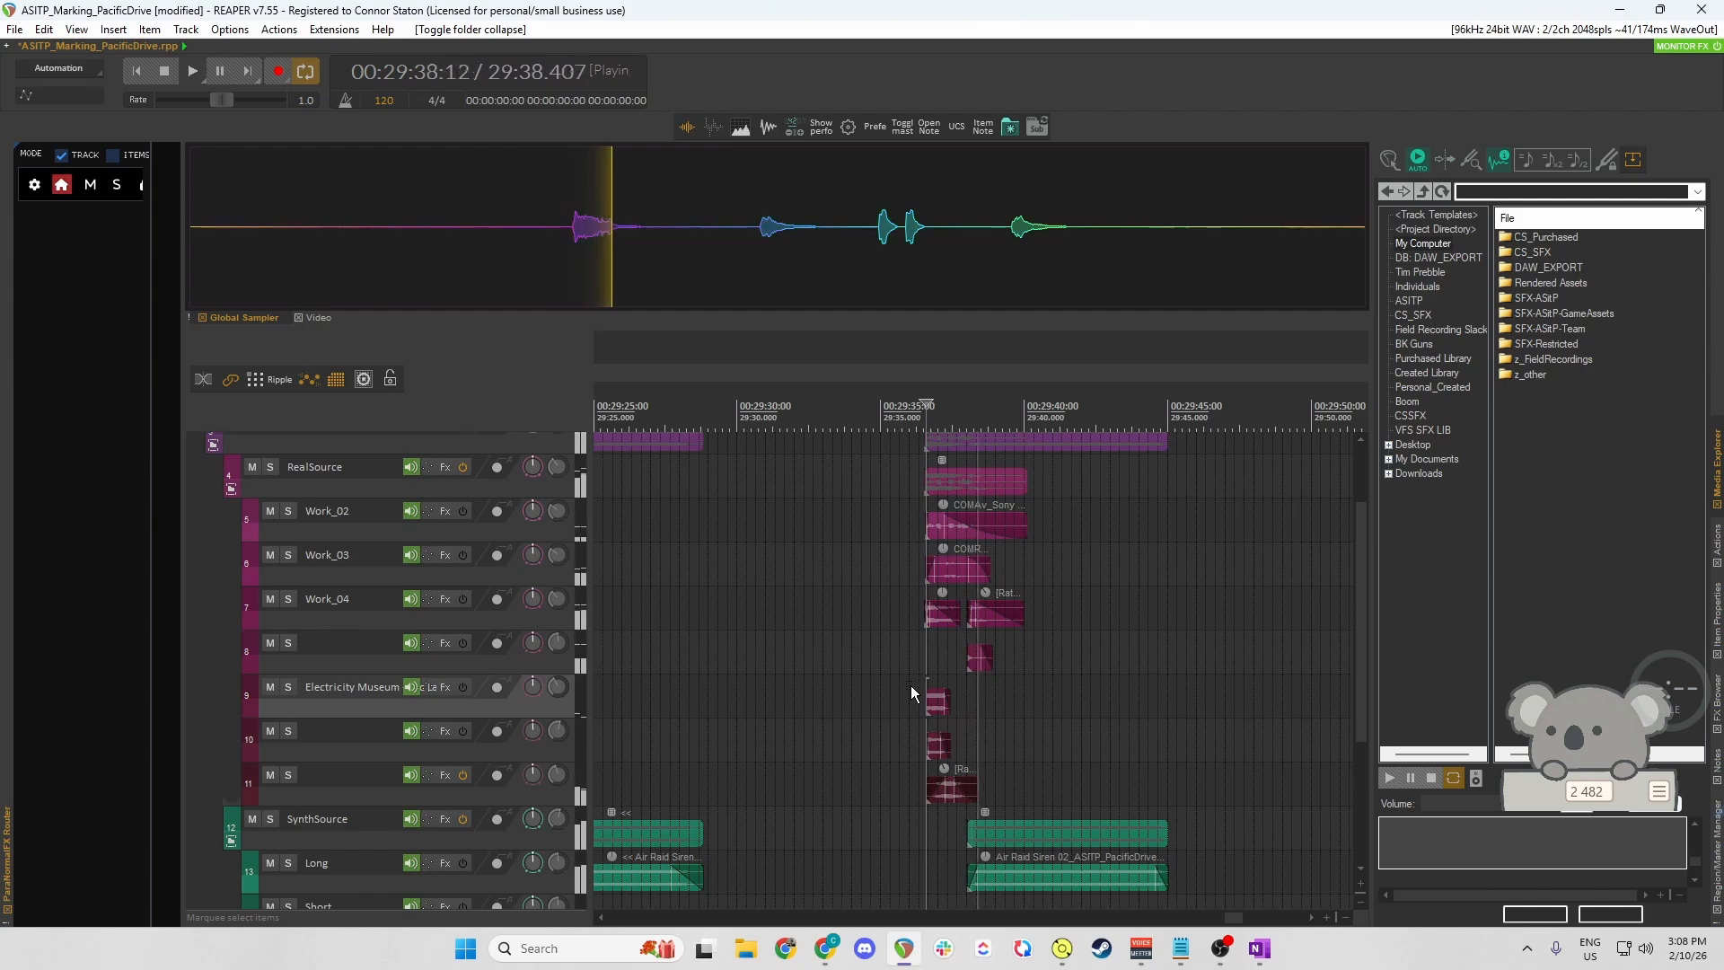
pyautogui.press('space')
pyautogui.moveTo(903, 803); pyautogui.dragTo(1053, 513)
# Examine the Very long synth section, comparing its short RealSource opening with the extended SynthSource layer.
pyautogui.scroll(-4, 1054, 622)
pyautogui.scroll(-4, 1058, 643)
pyautogui.hscroll(5, 1058, 643)
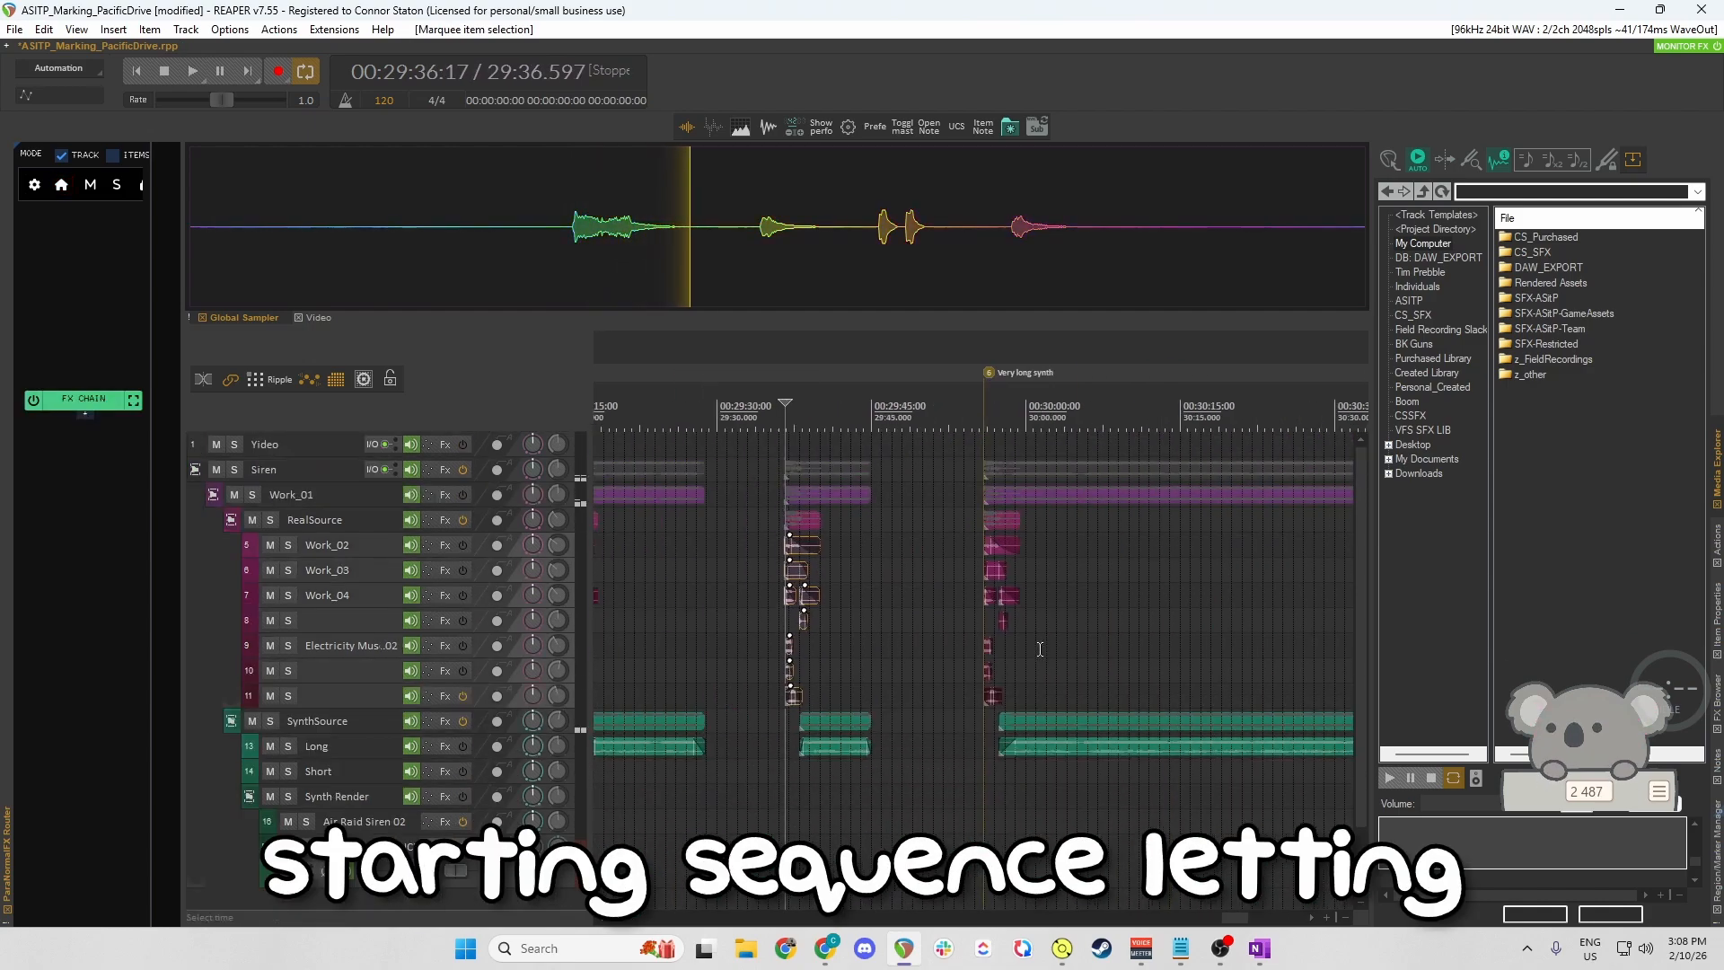
pyautogui.moveTo(849, 698); pyautogui.dragTo(989, 695)
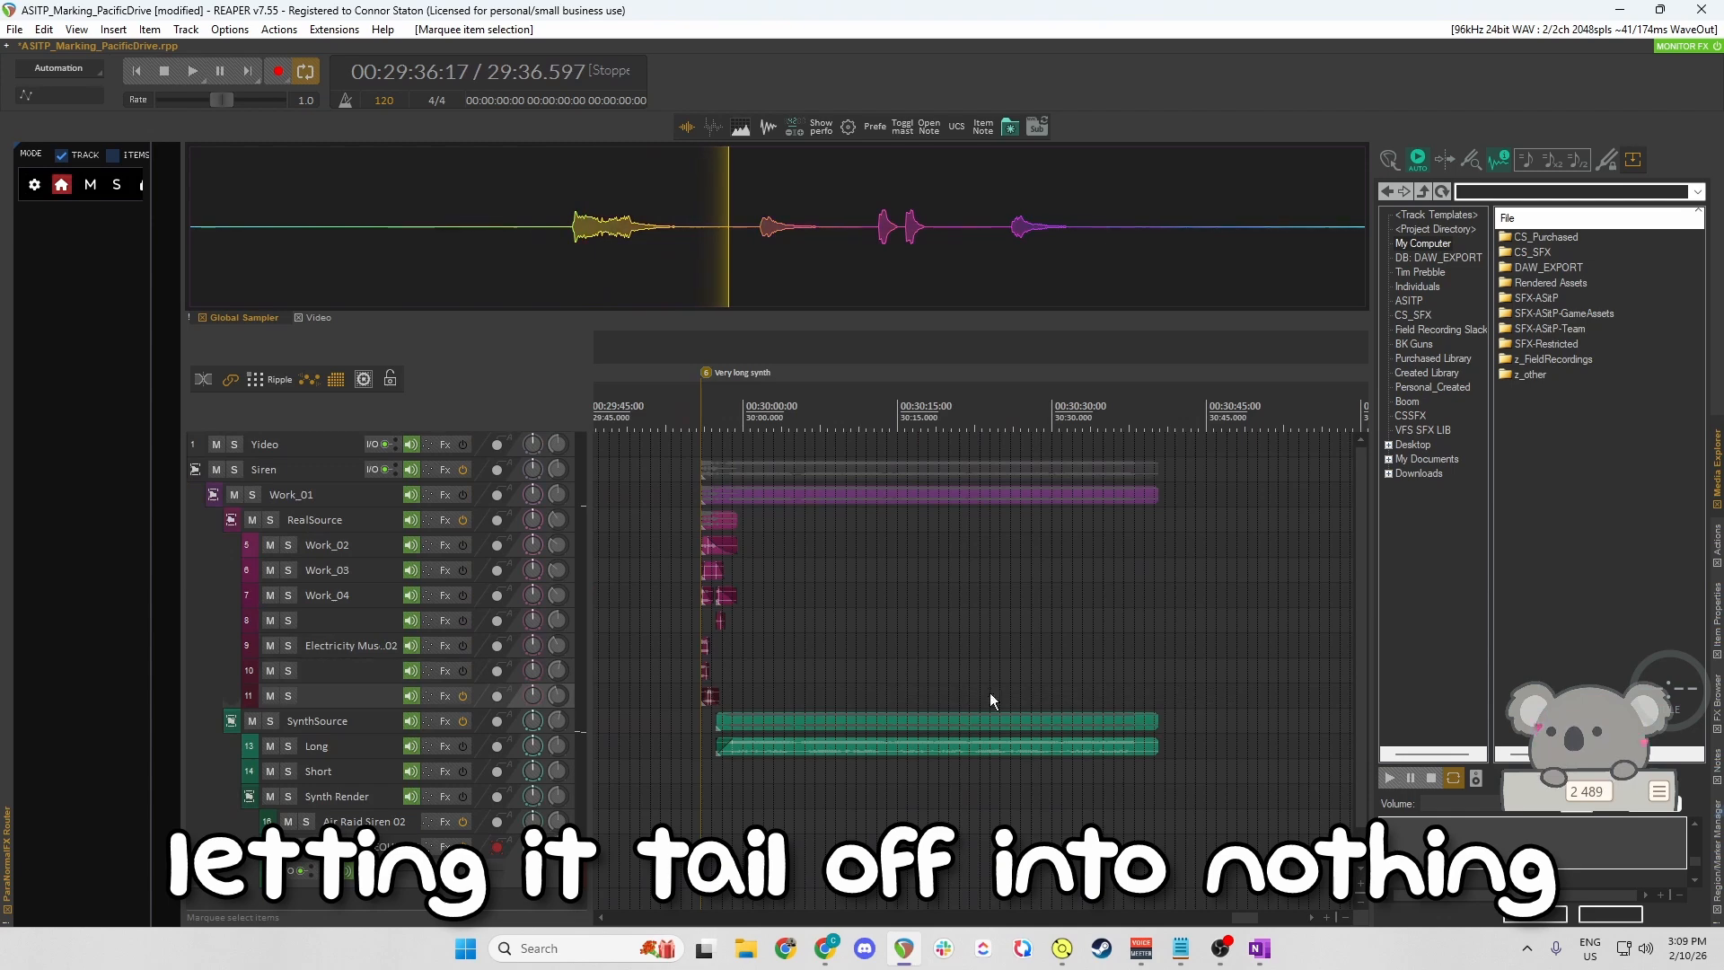
pyautogui.scroll(-4, 930, 691)
pyautogui.hscroll(3, 930, 692)
pyautogui.scroll(-2, 930, 692)
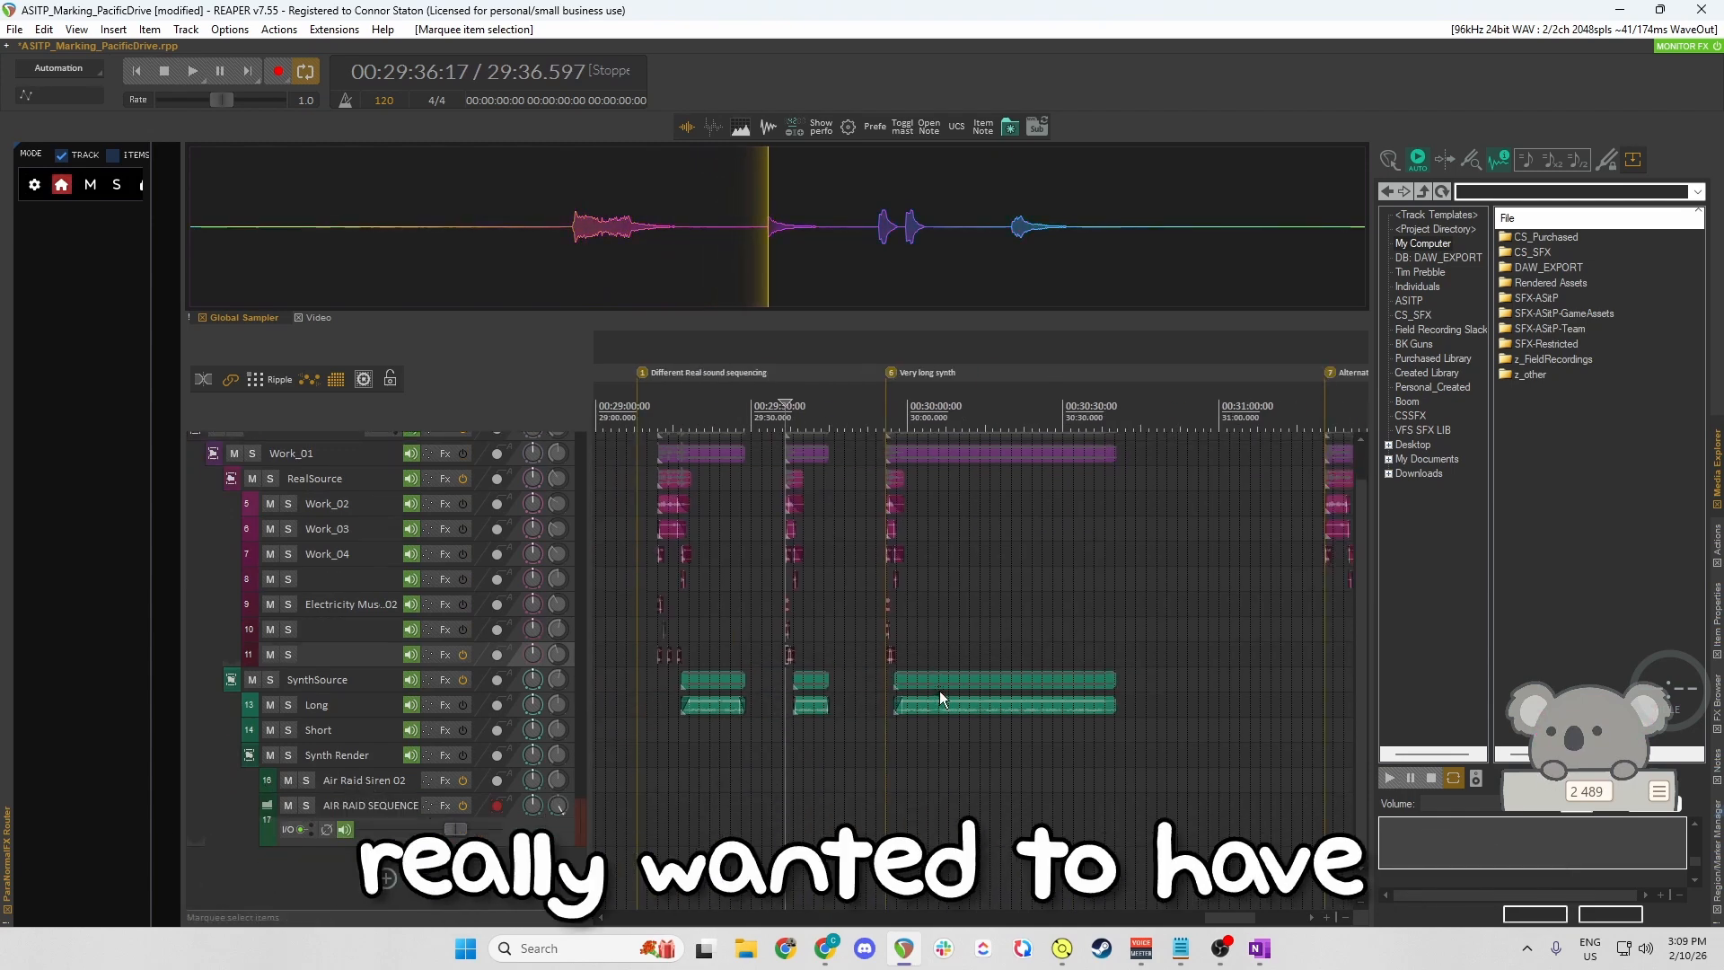
# Return to the final versions and place the edit cursor on the Work_04 track in Final Version Yellow.
pyautogui.scroll(-3, 939, 691)
pyautogui.hscroll(-8, 898, 673)
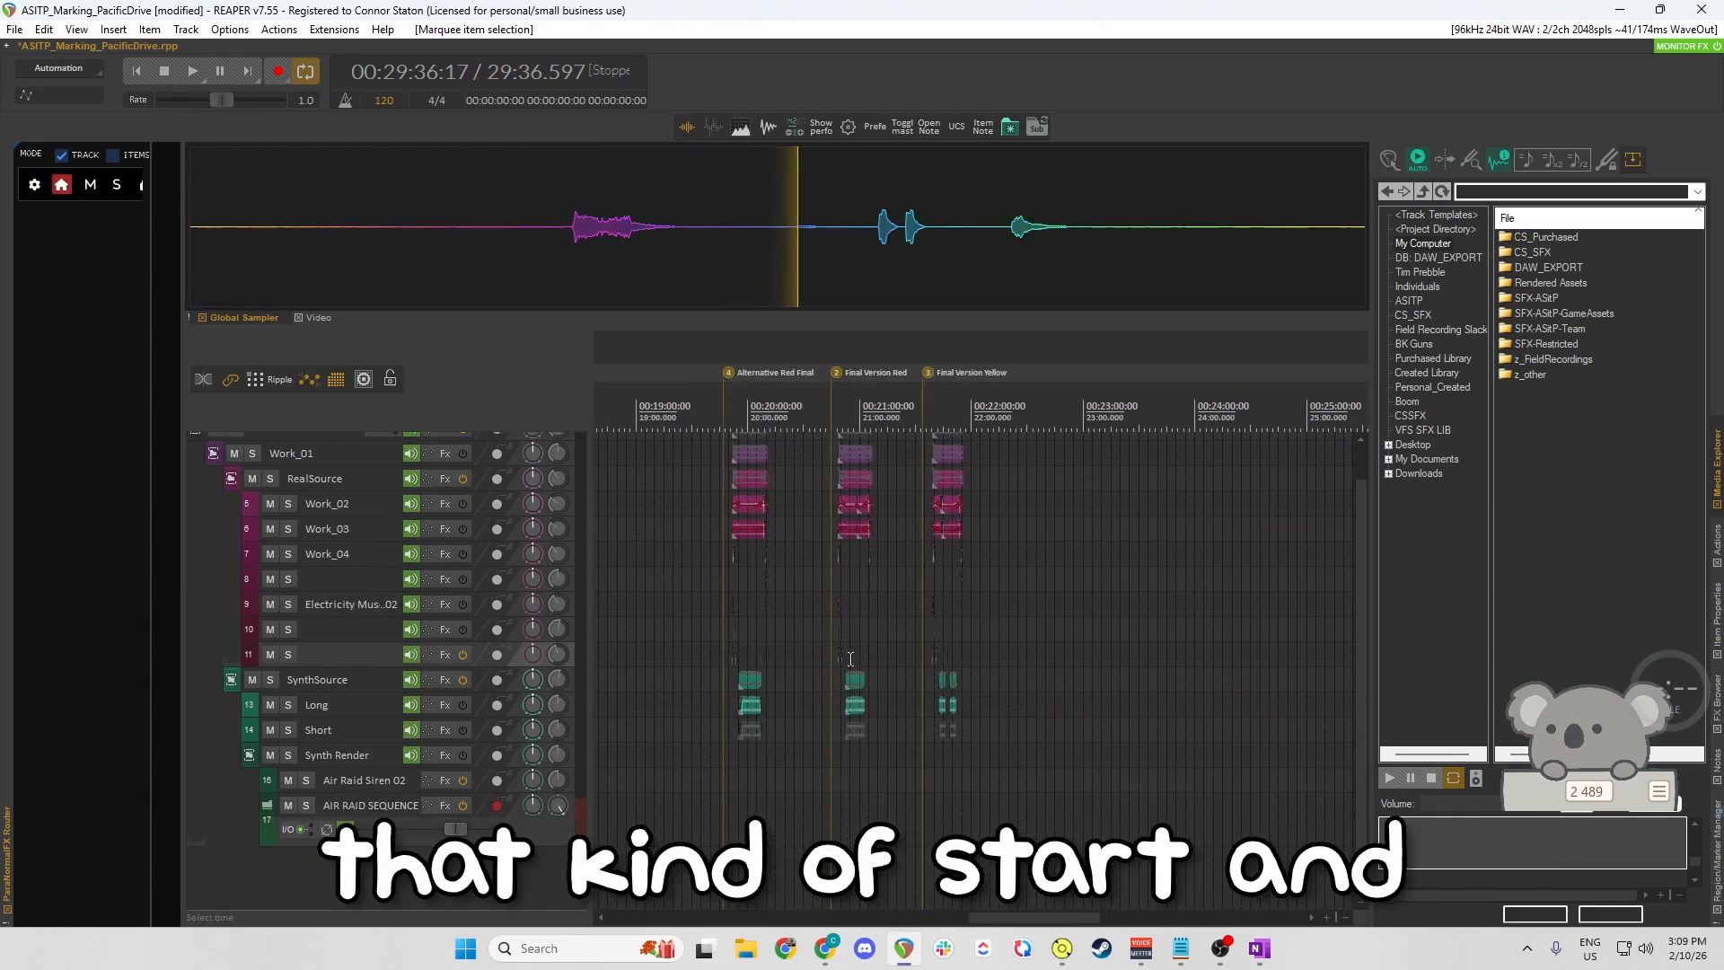
pyautogui.click(912, 644)
pyautogui.click(940, 557)
# Play the first synth clip on the Short track in the Alternative Yellow Variants section.
pyautogui.hscroll(8, 943, 628)
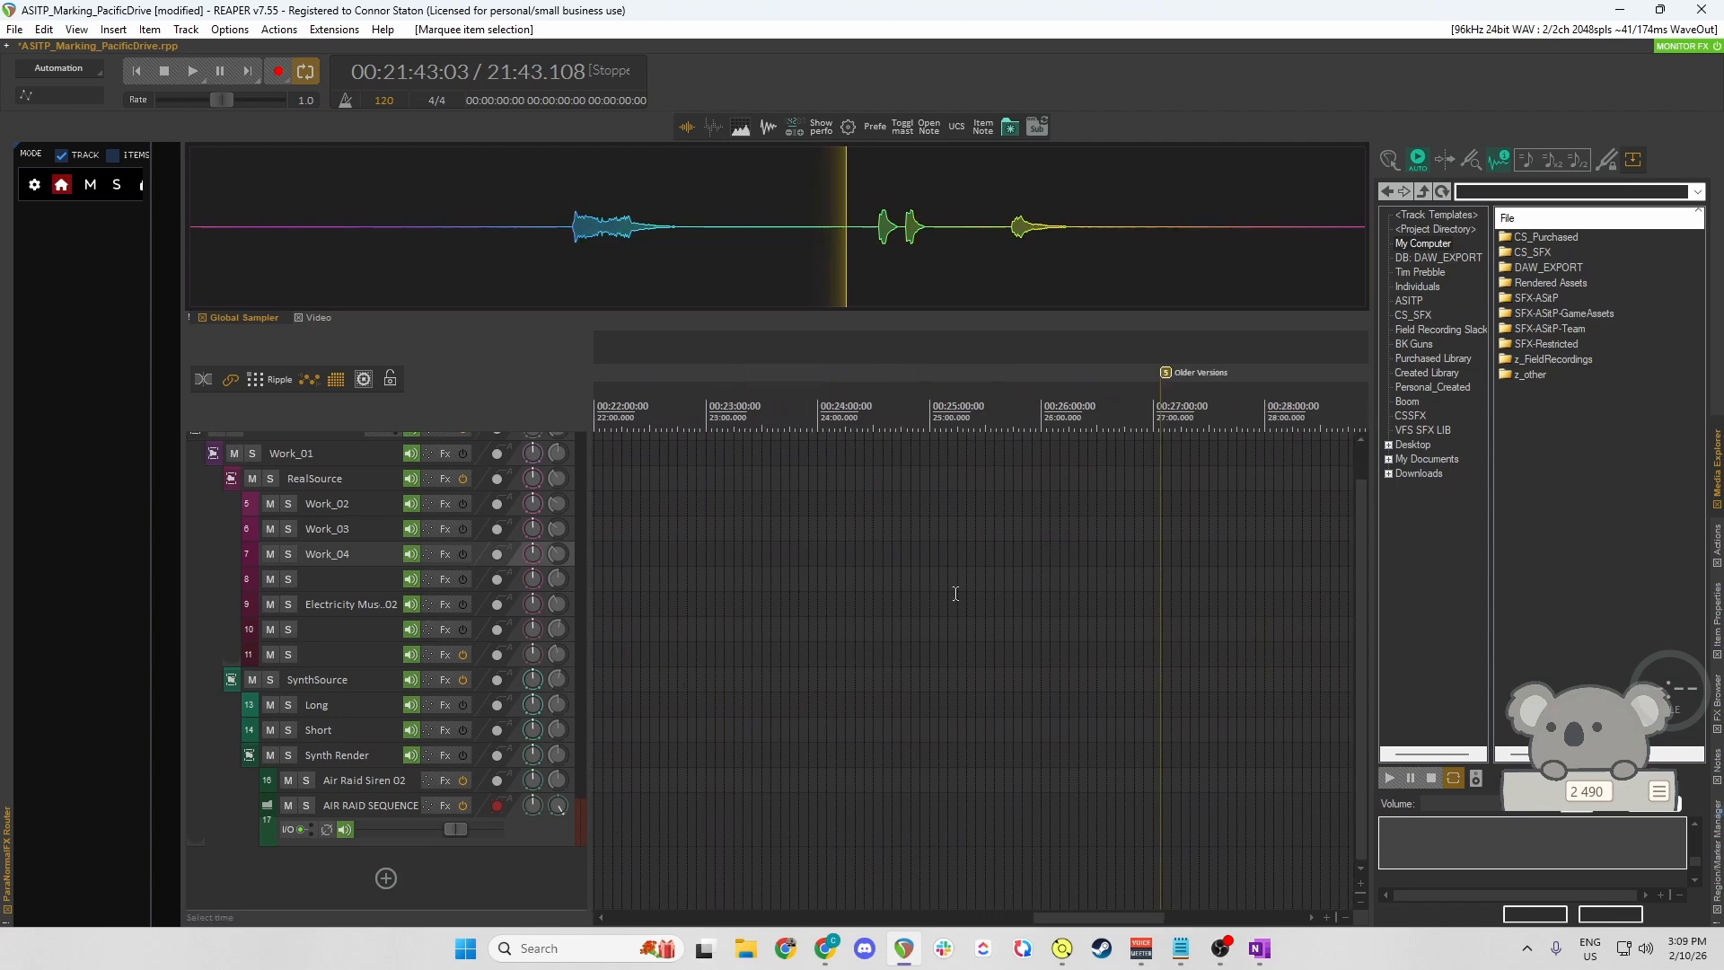
pyautogui.click(799, 690)
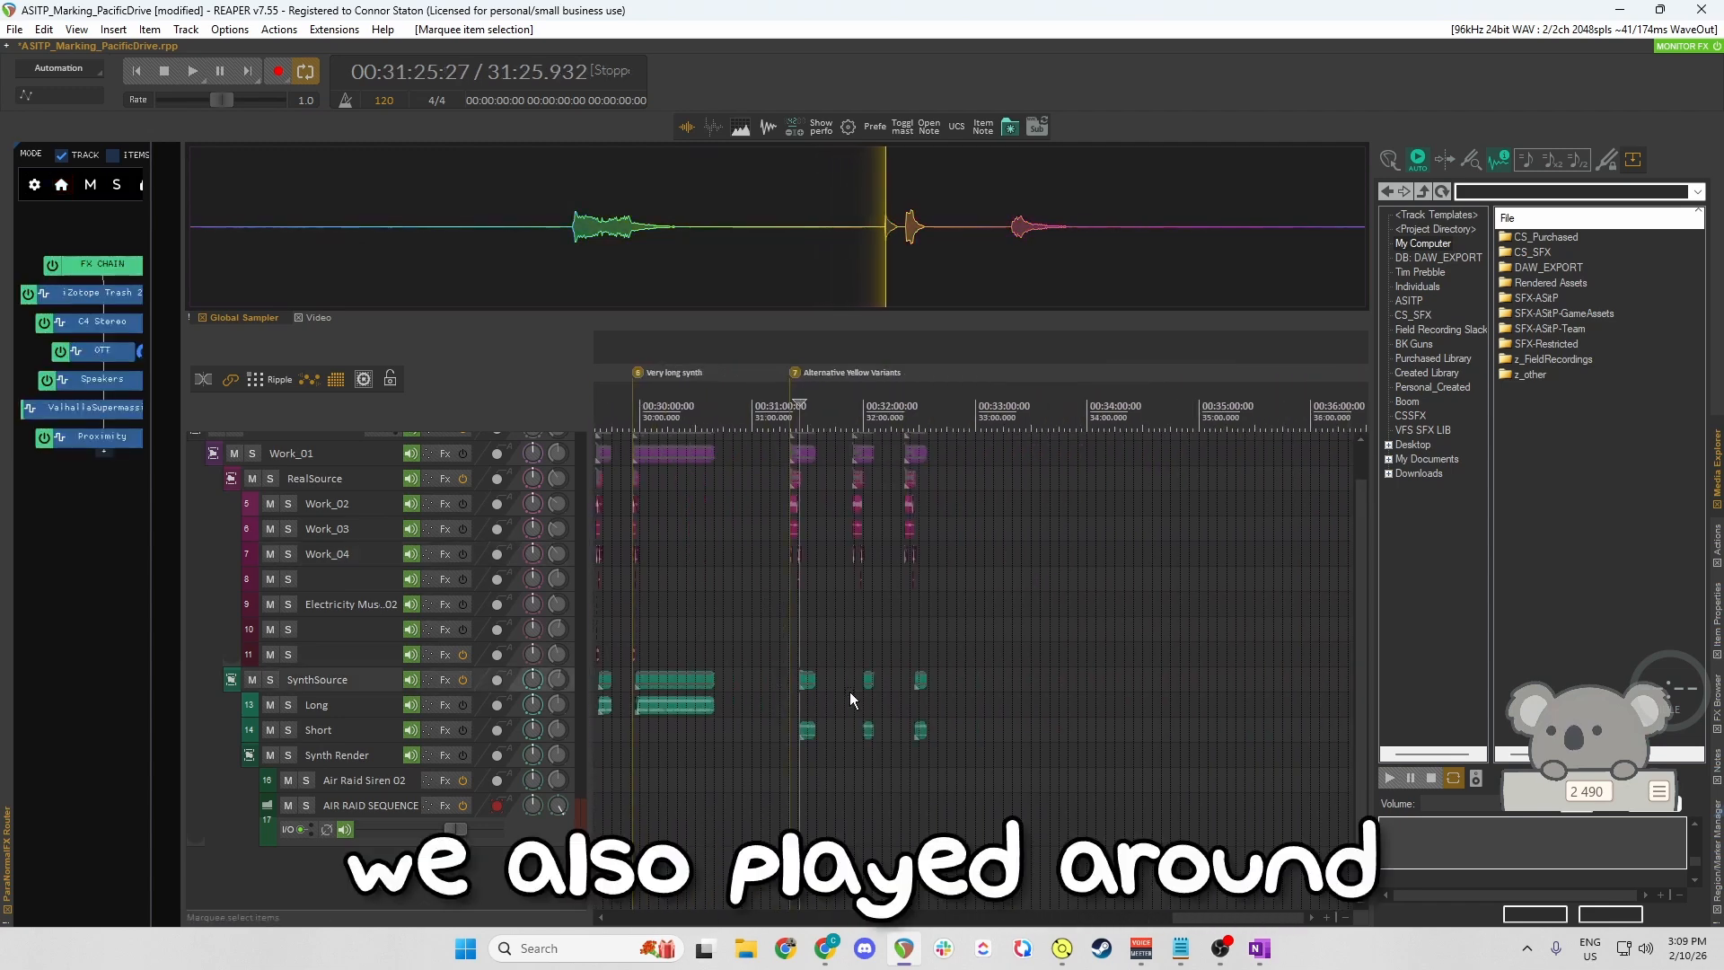
pyautogui.scroll(5, 925, 714)
pyautogui.scroll(3, 947, 722)
pyautogui.press('space')
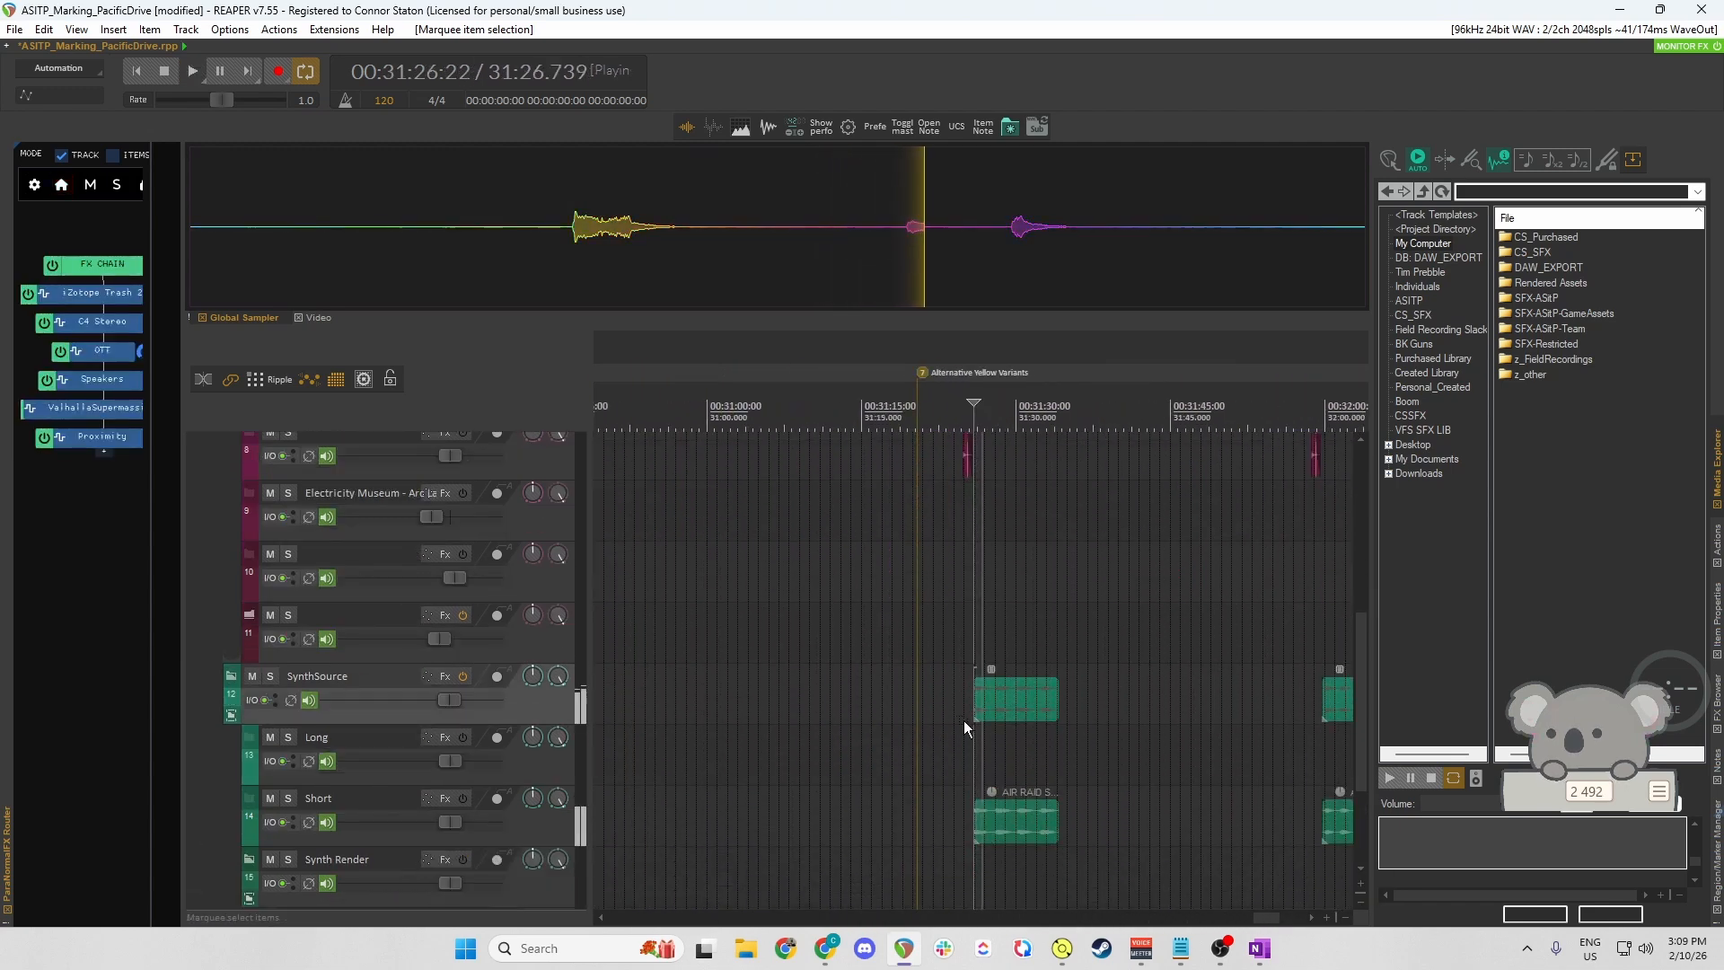
pyautogui.hscroll(2, 962, 718)
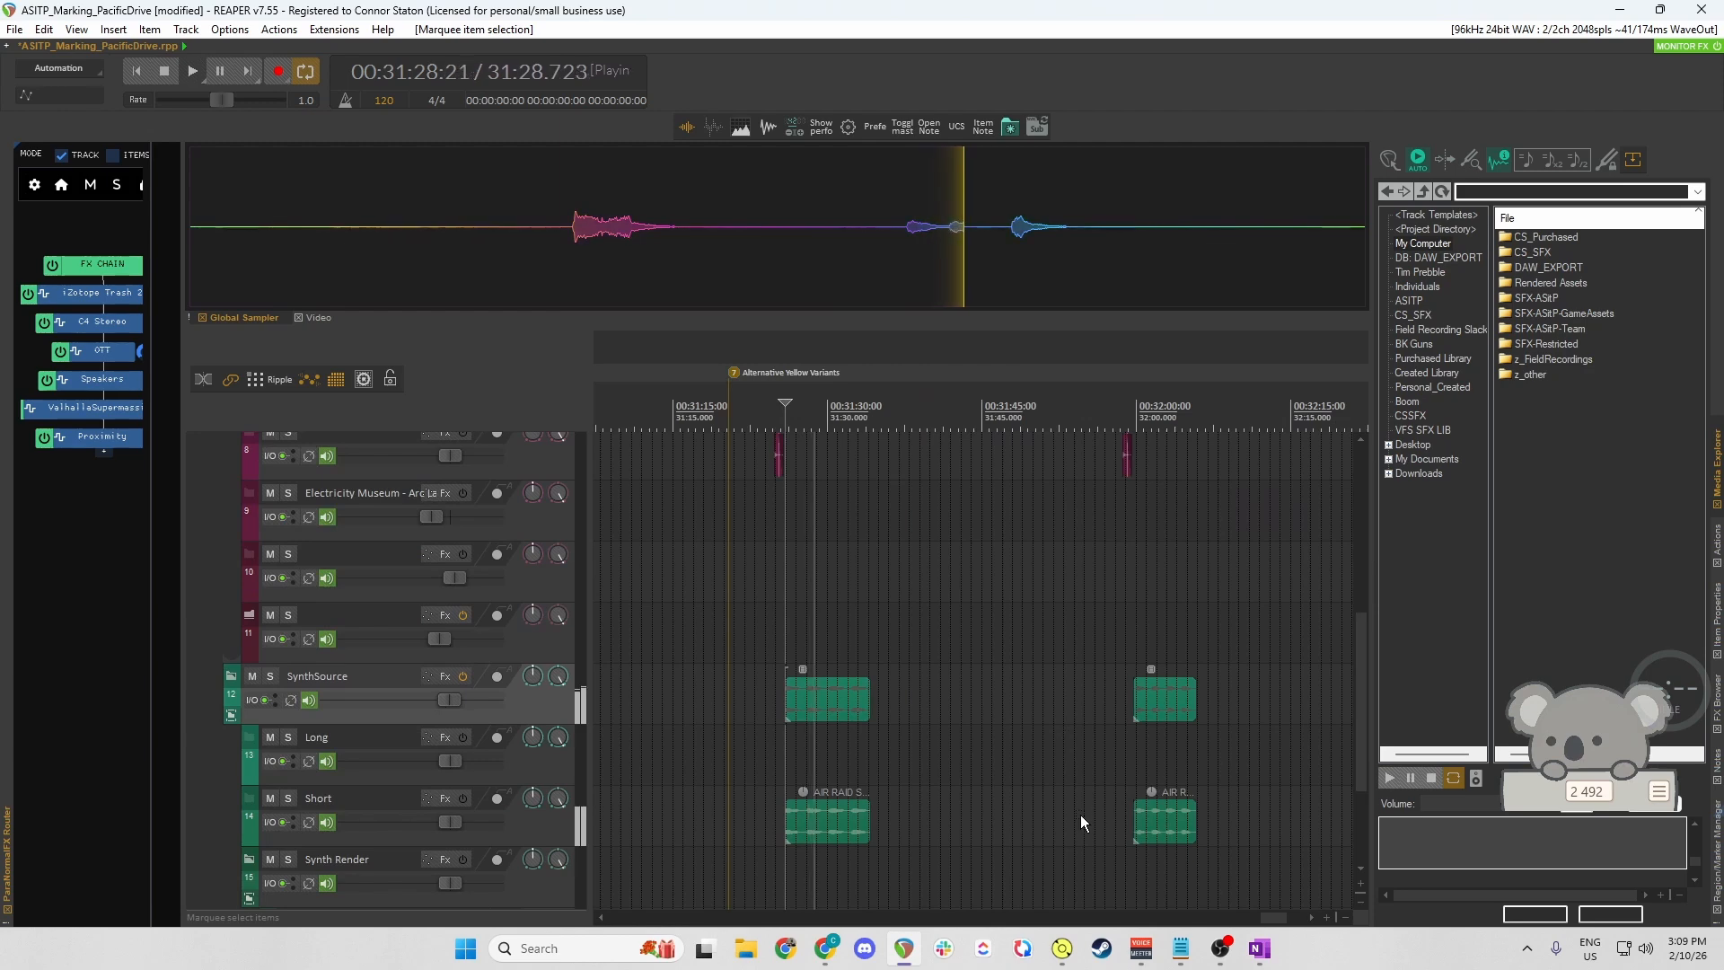
# Play the Short track's synth clip in the second alternative yellow variant and stop playback.
pyautogui.click(1112, 815)
pyautogui.hscroll(4, 1050, 795)
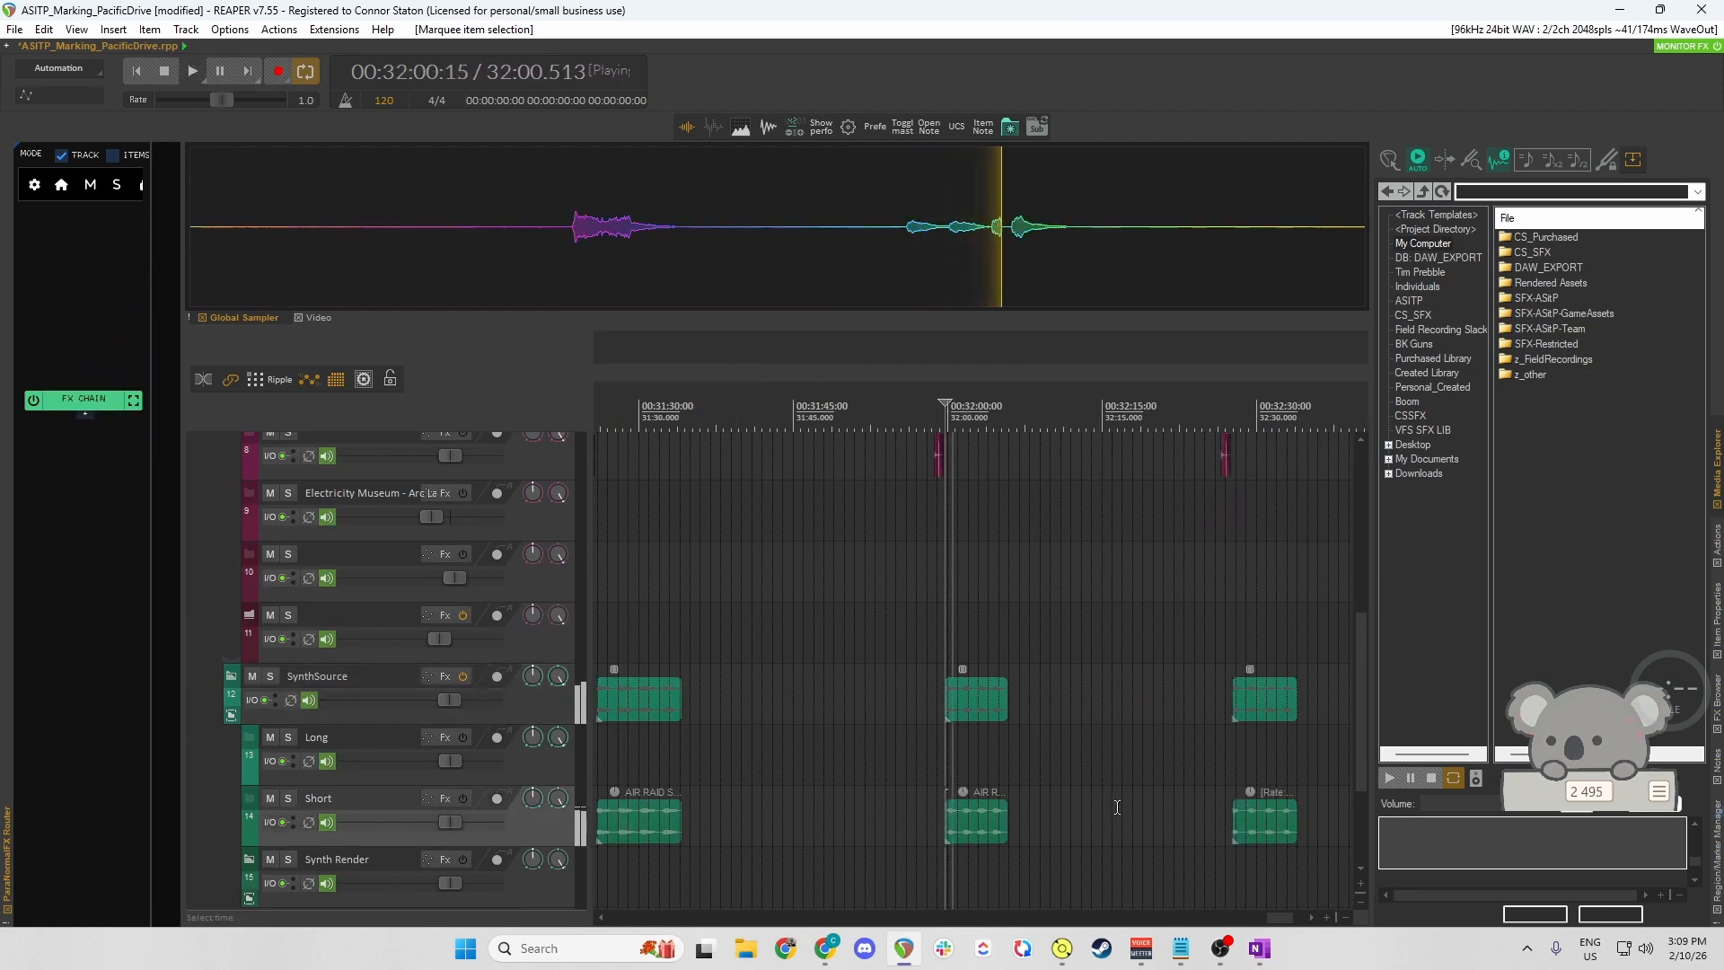
pyautogui.press('space')
# Place the edit cursor on the Short track just before the third alternative yellow variant's synth clip.
pyautogui.scroll(3, 986, 762)
pyautogui.scroll(-3, 986, 763)
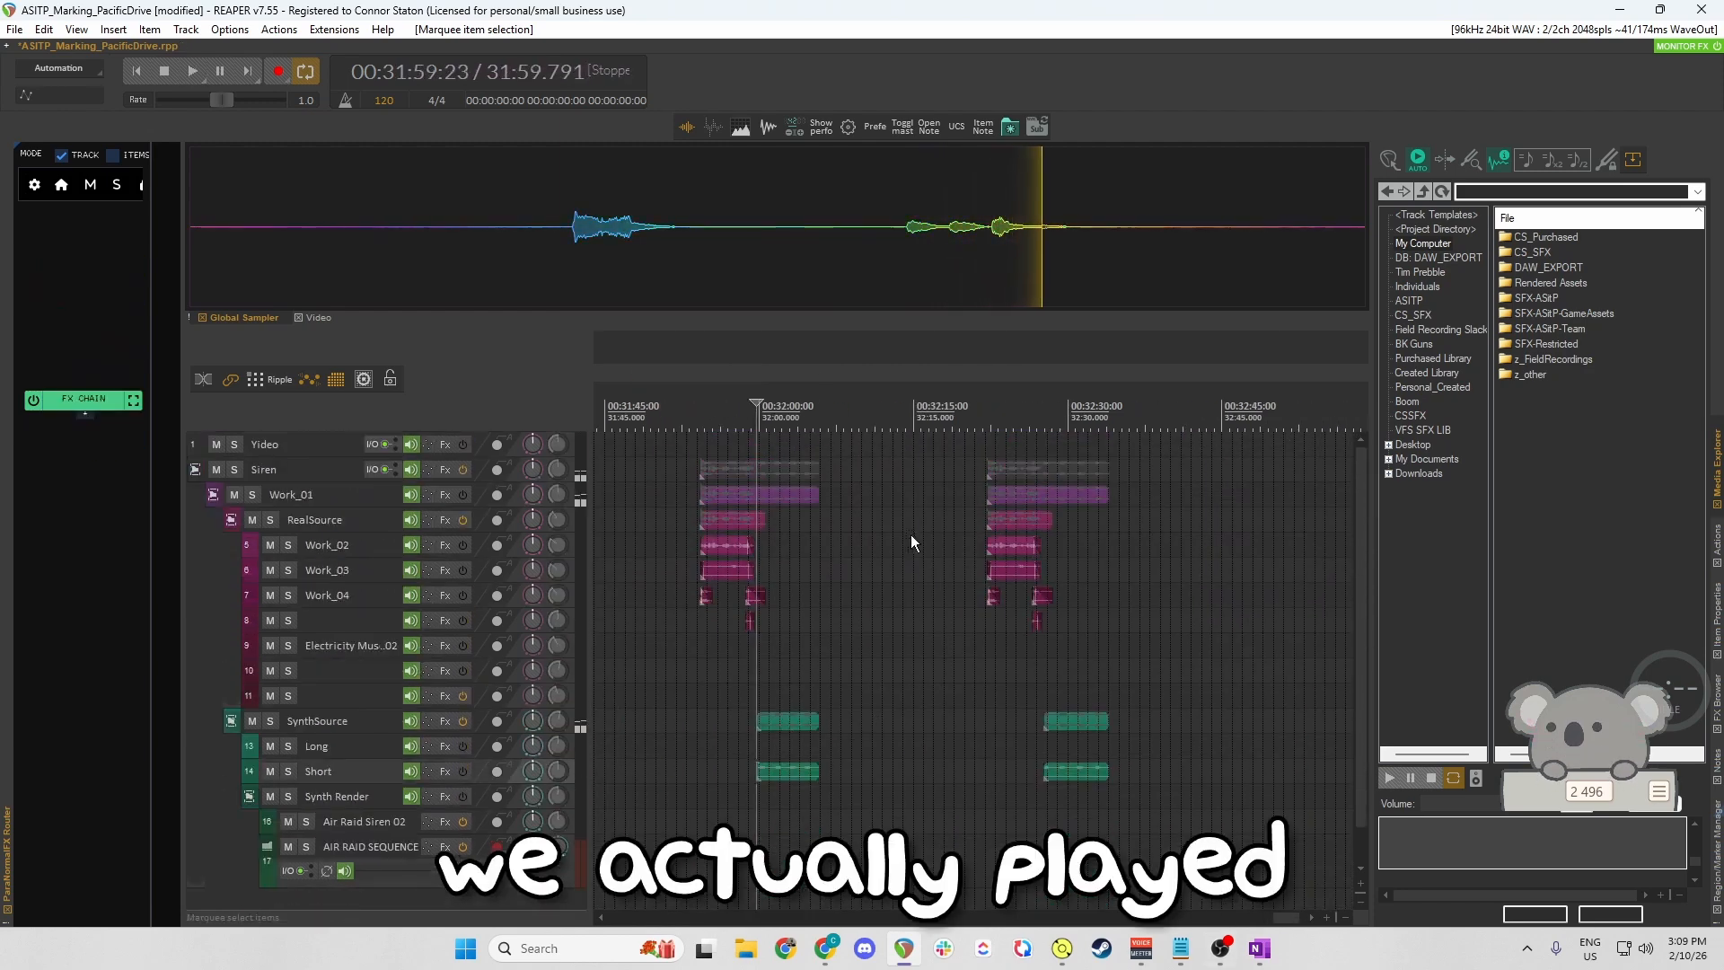
pyautogui.click(1014, 777)
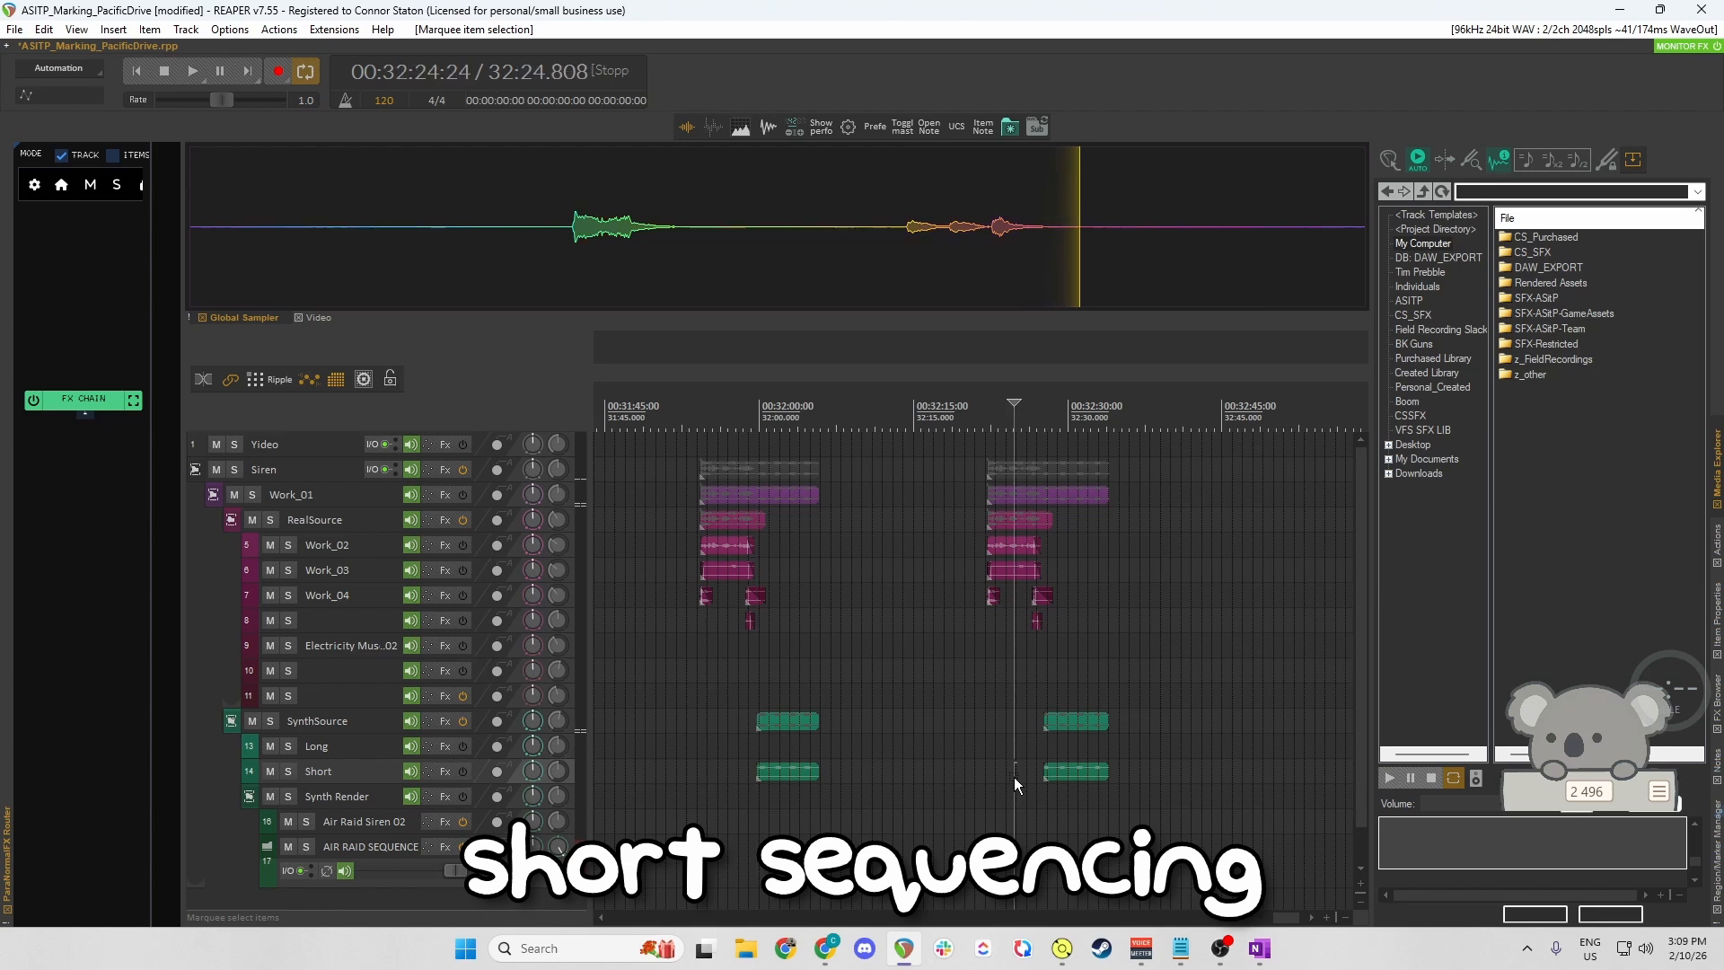
# Play the Short track's synth clip in the third alternative yellow variant and stop playback.
pyautogui.press('space')
pyautogui.scroll(8, 1015, 778)
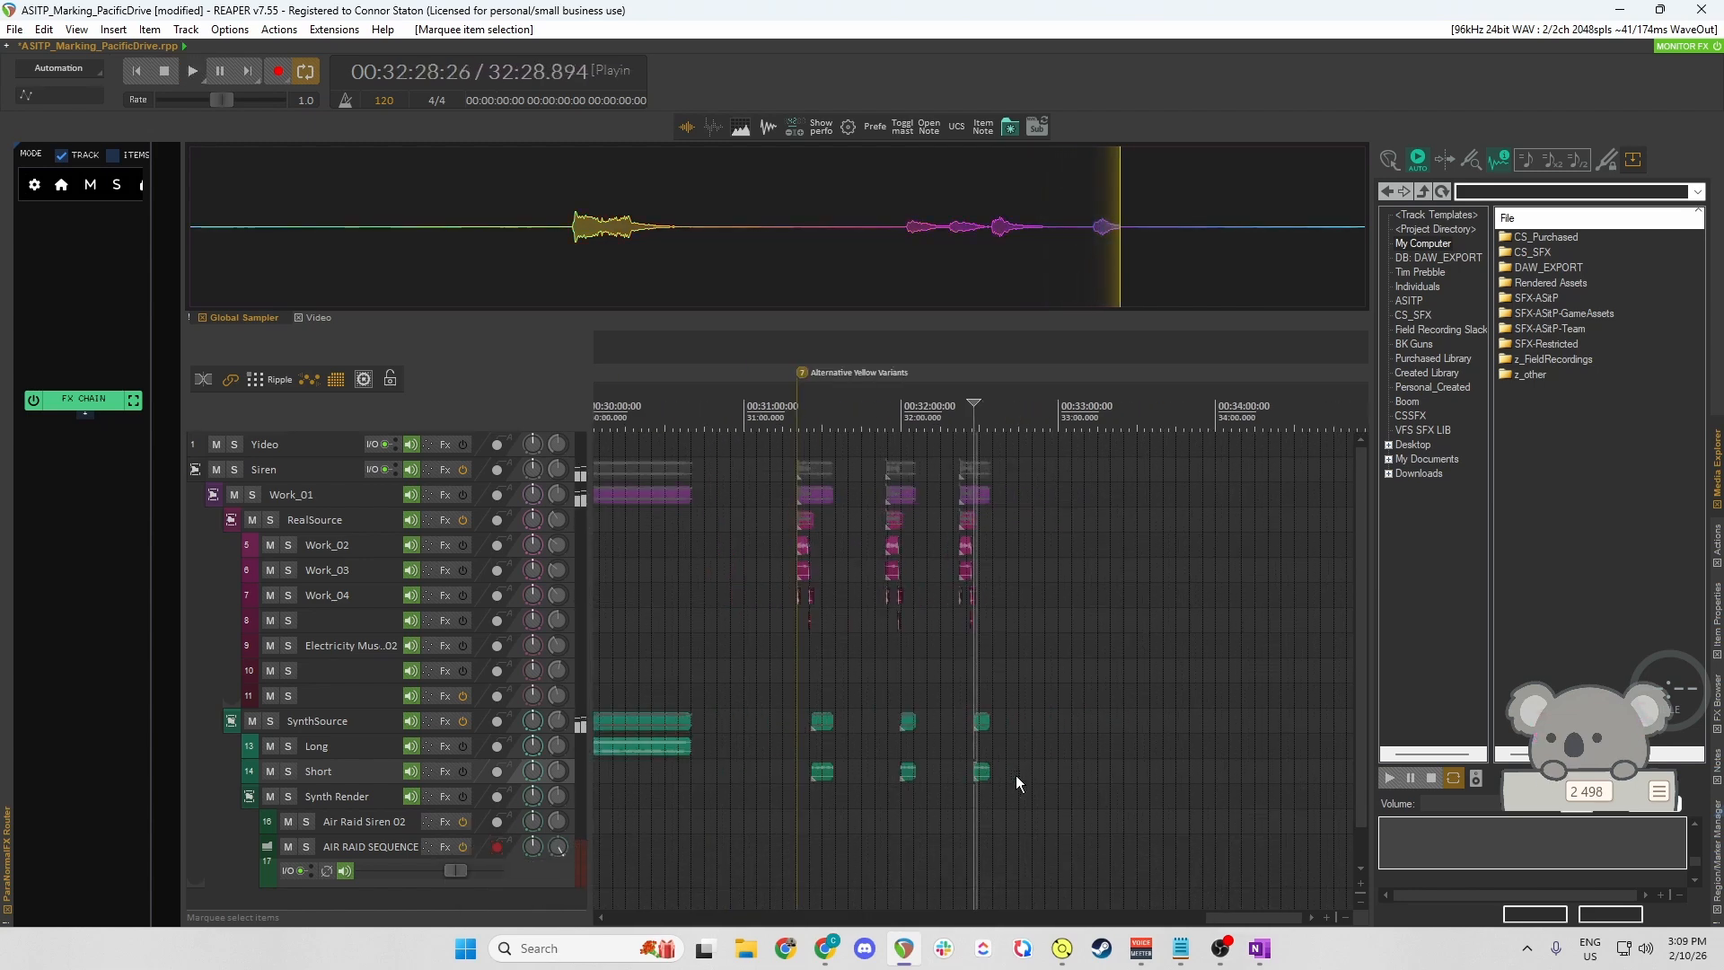
pyautogui.scroll(-6, 1015, 772)
pyautogui.press('space')
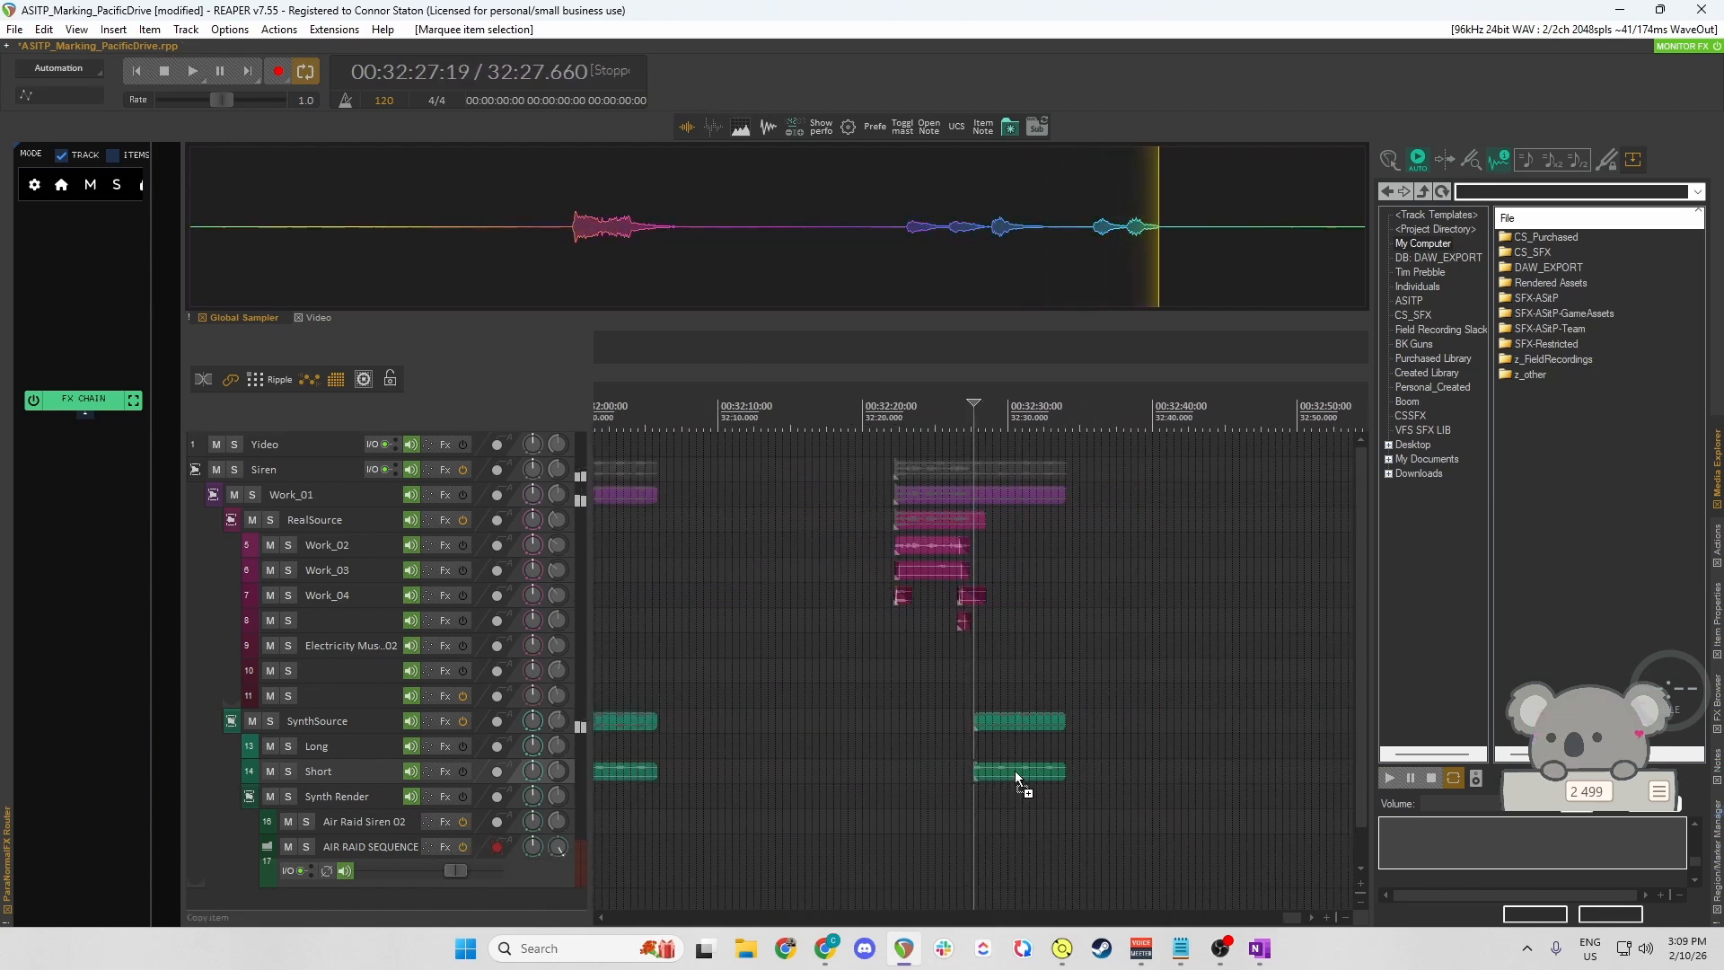
# Return to the Different Real sound sequencing and Very long synth sections and disarm recording on the AIR RAID SEQUENCE track.
pyautogui.scroll(-4, 1015, 772)
pyautogui.hscroll(-8, 984, 764)
pyautogui.hscroll(-4, 985, 764)
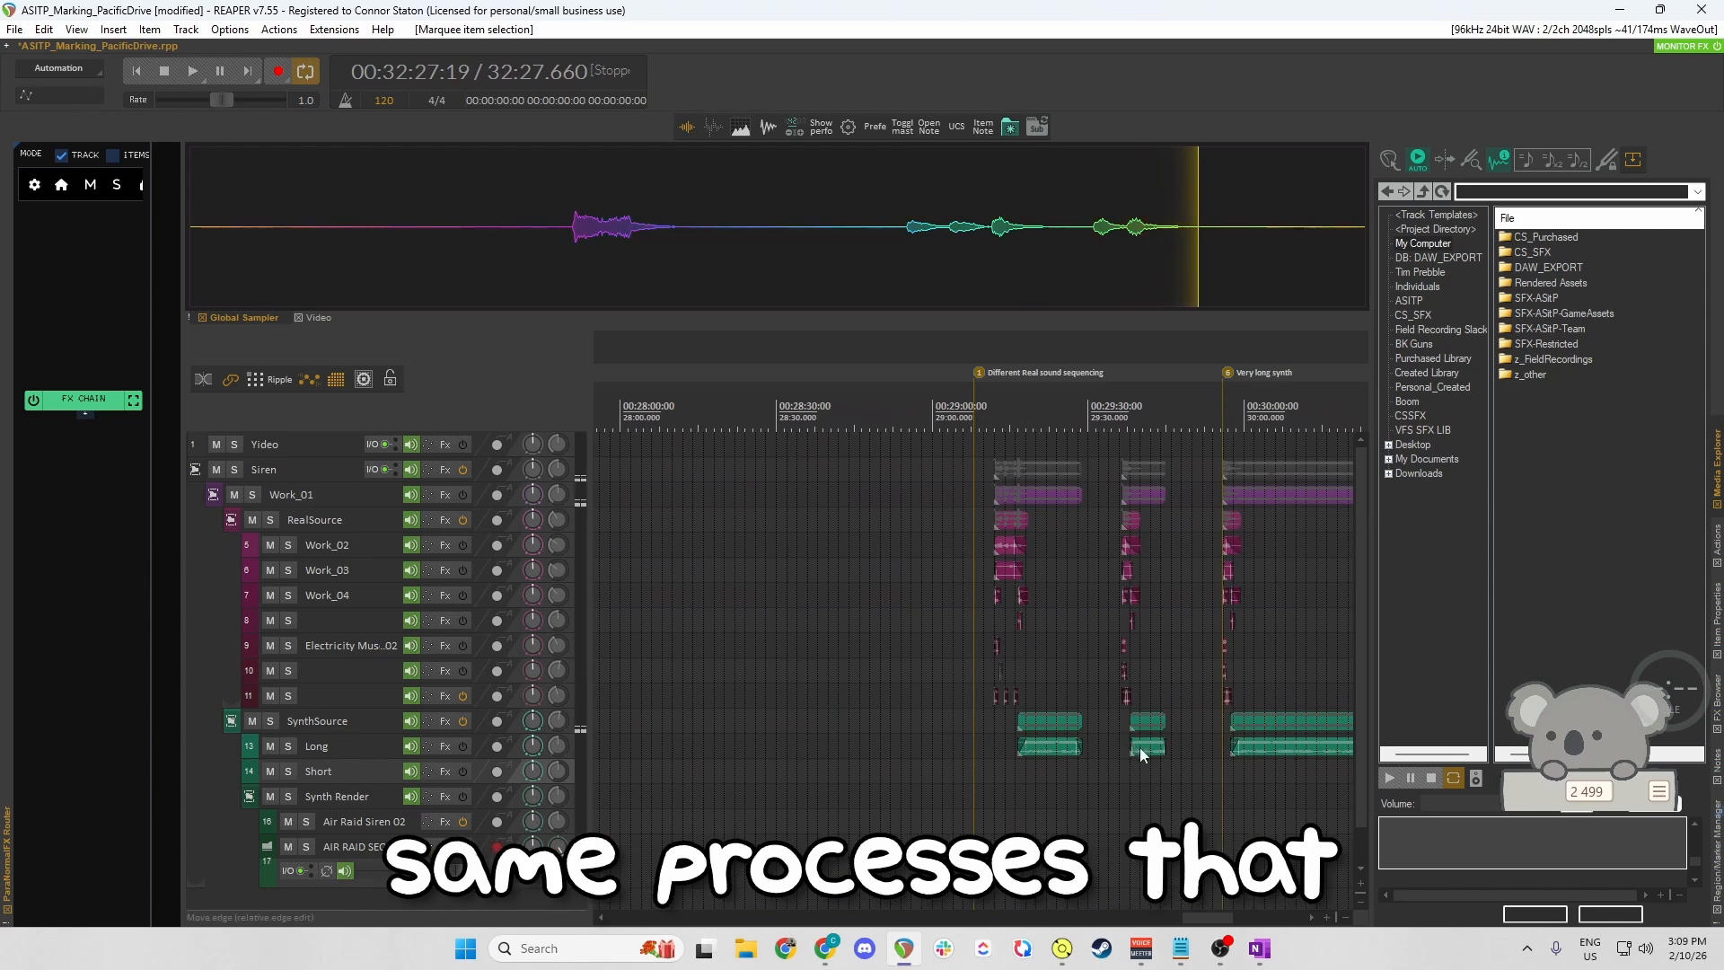
pyautogui.hscroll(4, 1157, 750)
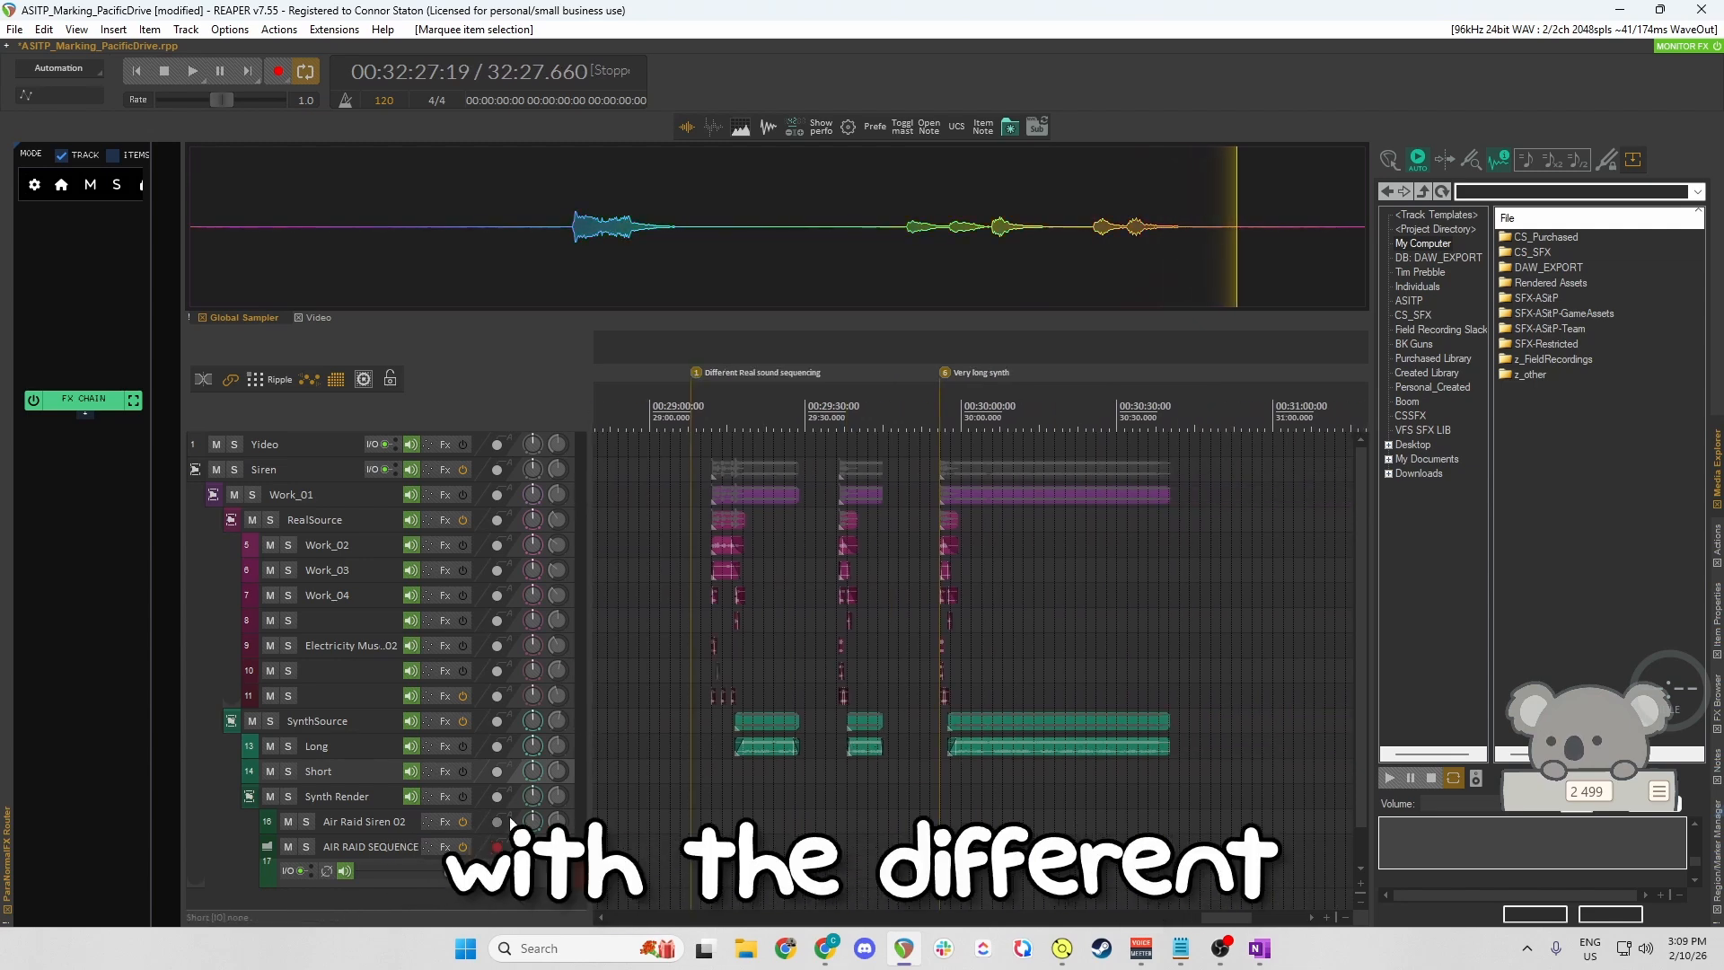
pyautogui.click(496, 847)
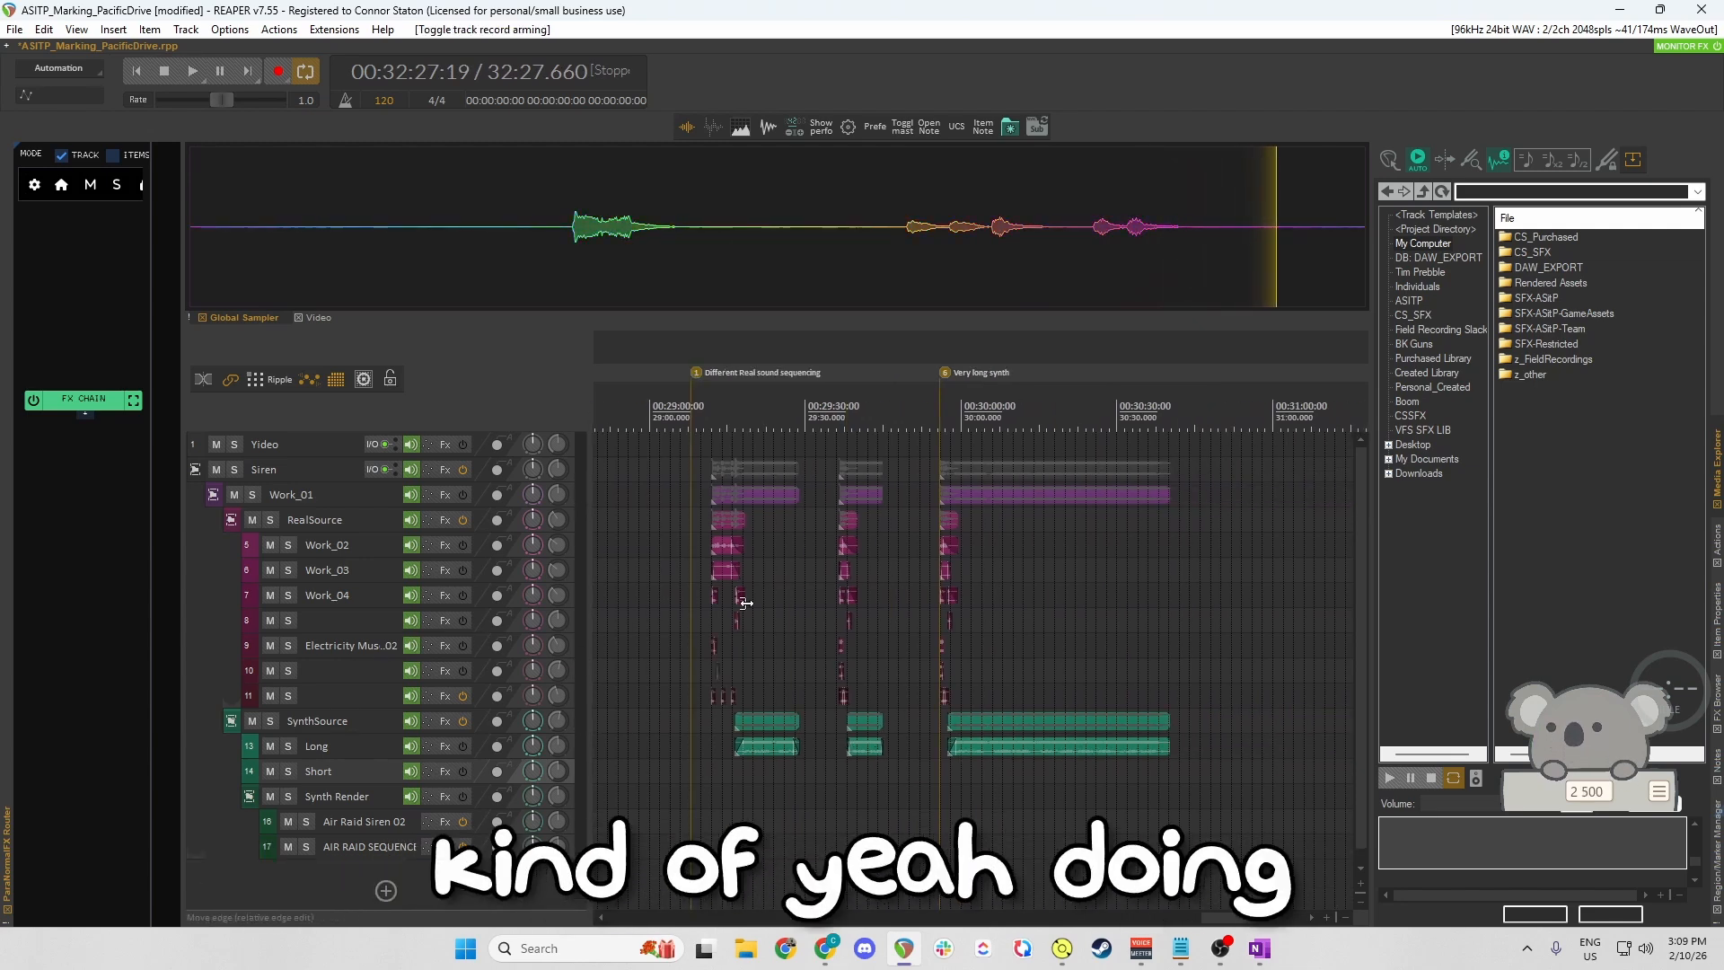
# Save the project and place the edit cursor within the Very long synth section on track 8, below Work_04.
pyautogui.scroll(-2, 939, 629)
pyautogui.scroll(-2, 939, 633)
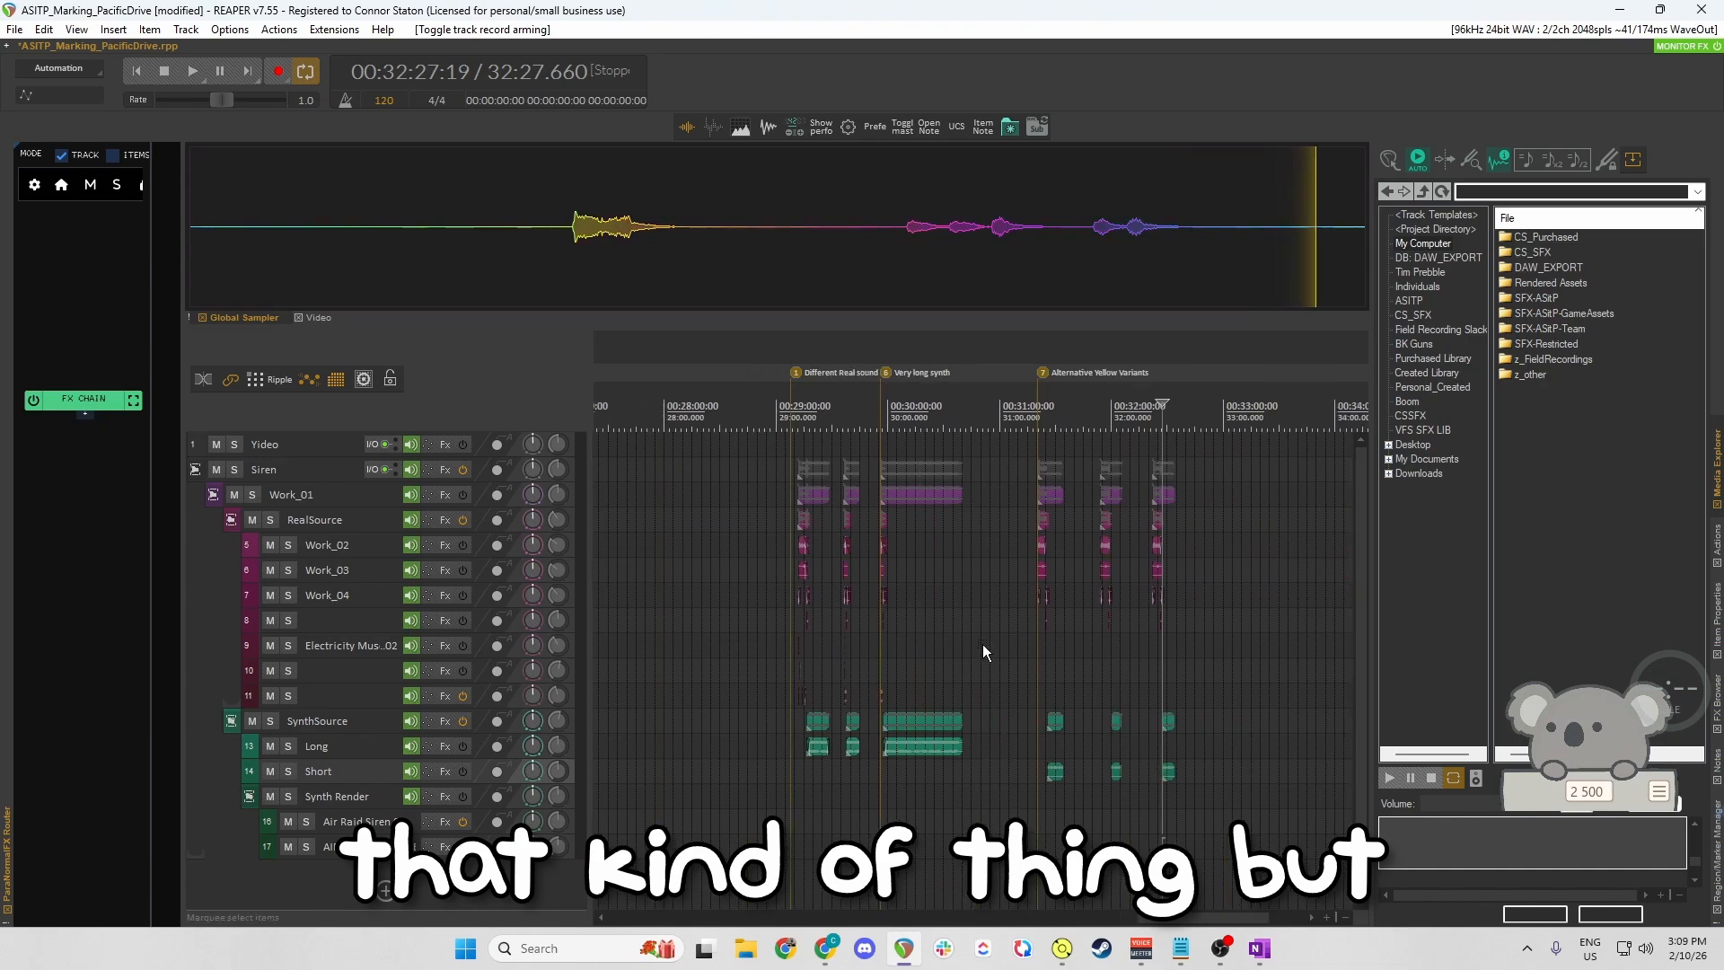
pyautogui.hotkey('ctrl', 's')
pyautogui.click(902, 637)
pyautogui.scroll(5, 901, 638)
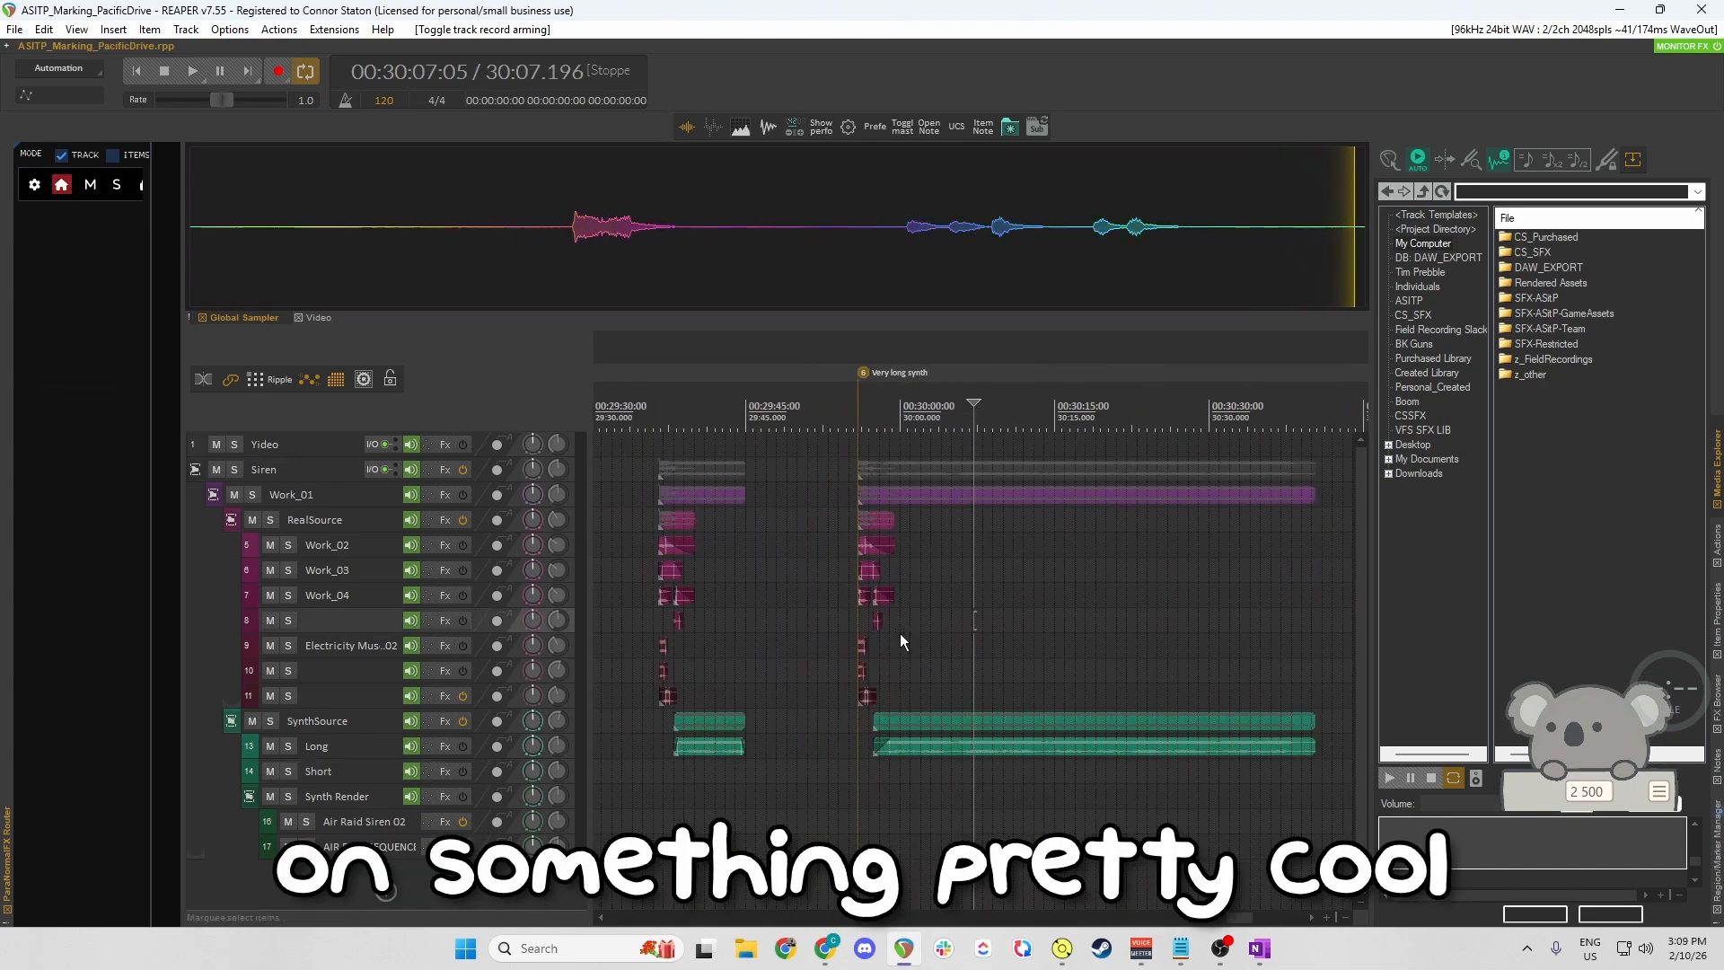